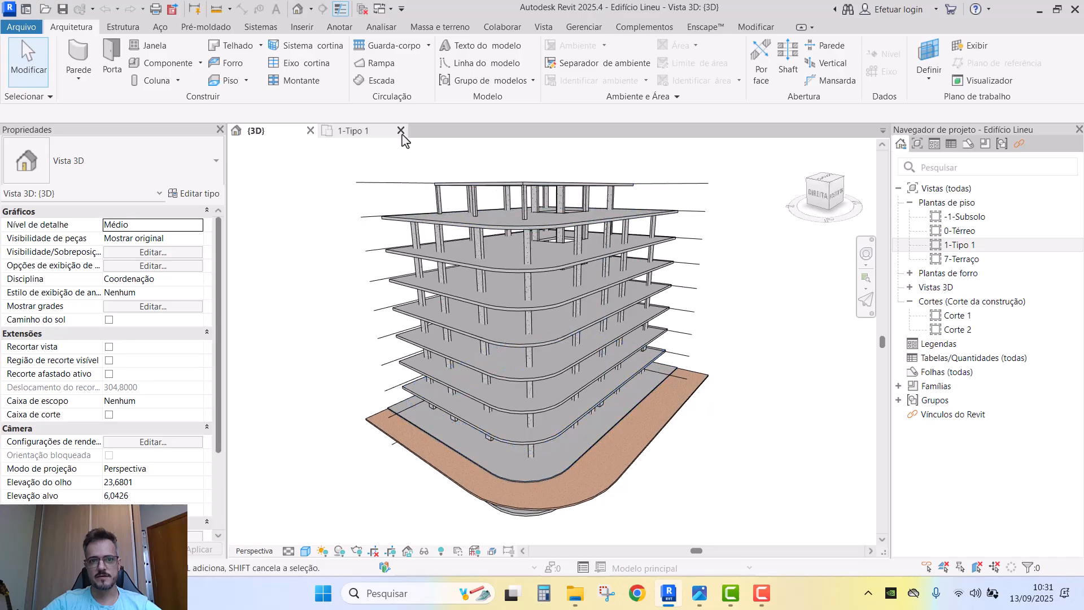
- In the 1-Tipo 1 plan, start a wall using the Genérico - 200 mm type
left_click(364, 132)
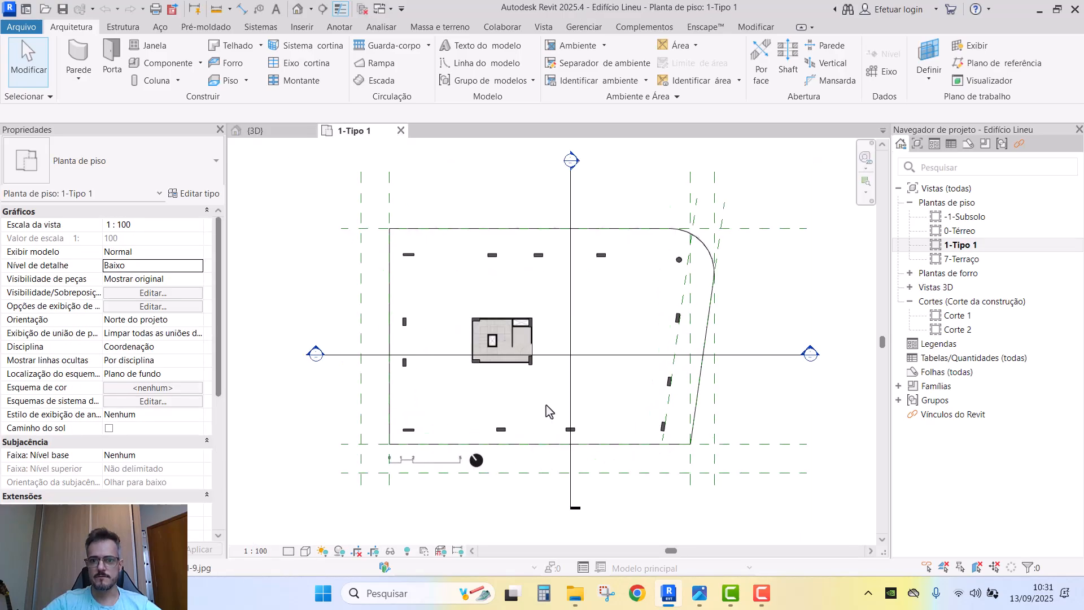
scroll(551, 415, "up", 3)
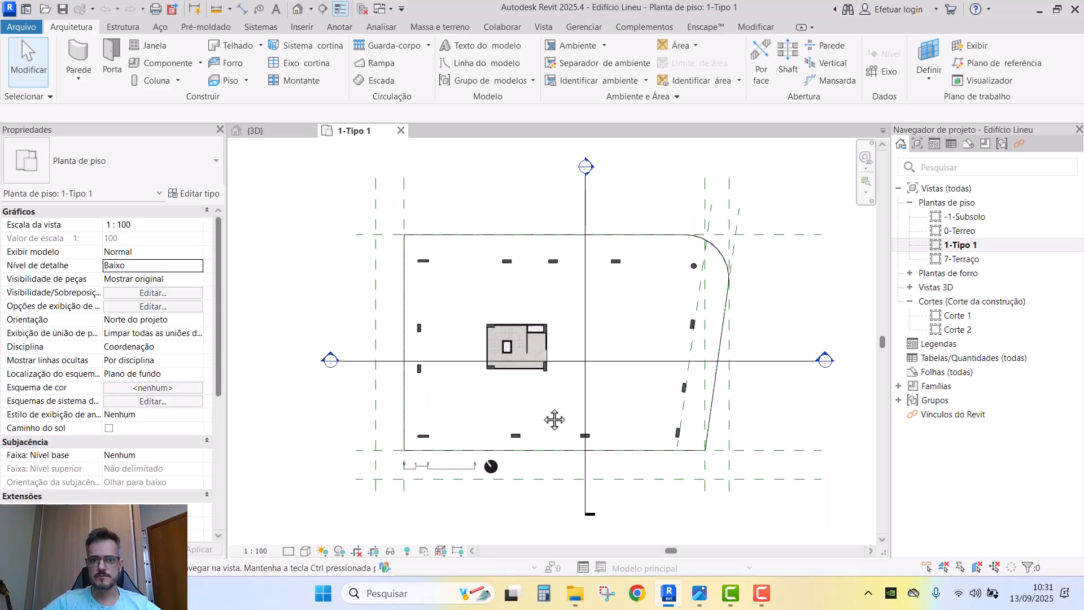
left_click(83, 56)
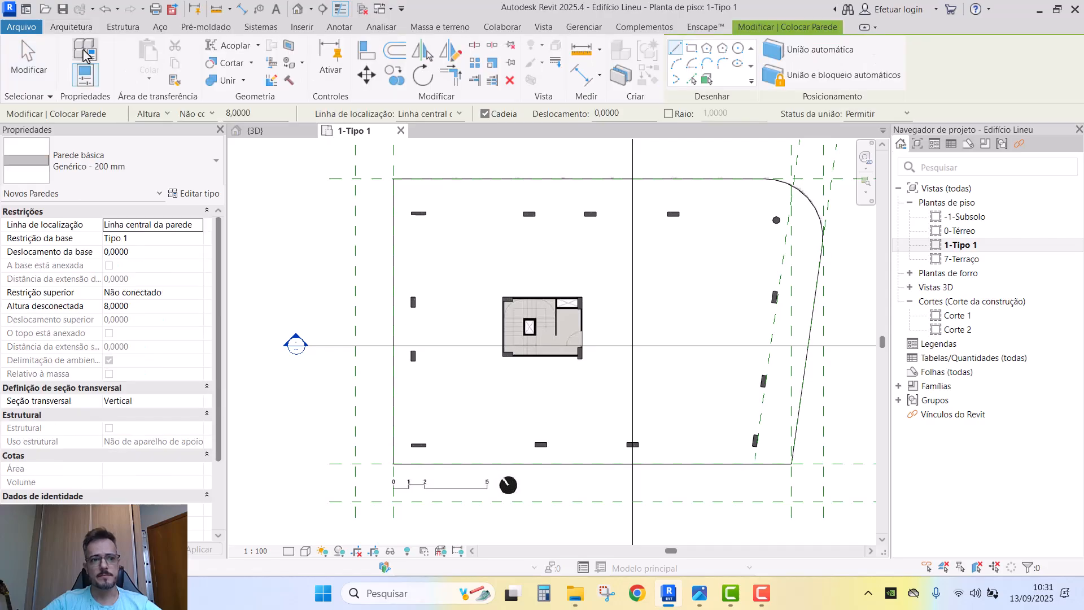
left_click(104, 168)
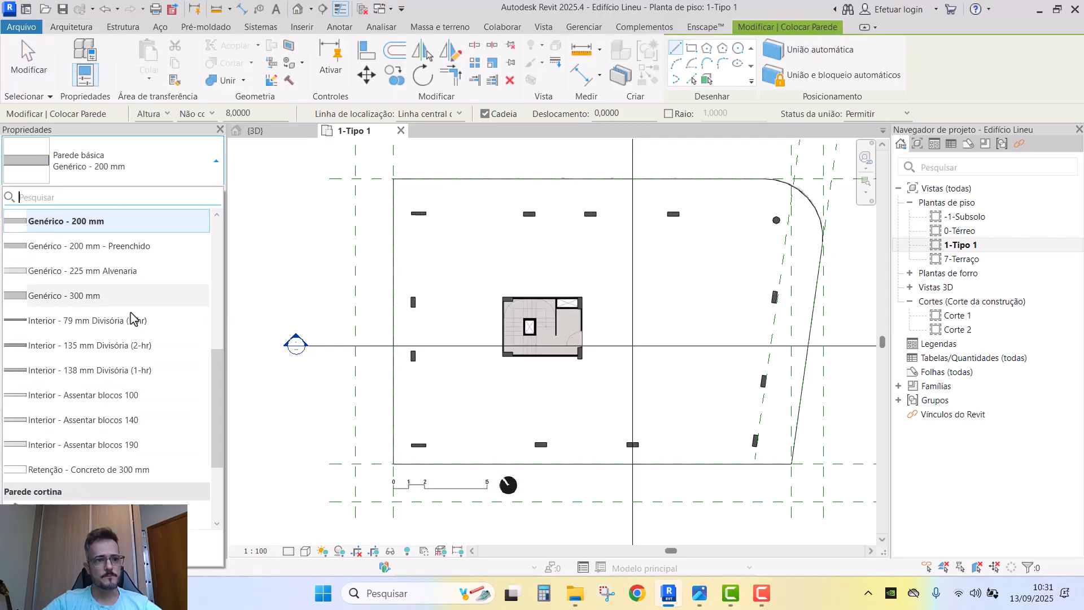
scroll(150, 344, "up", 2)
scroll(147, 345, "up", 4)
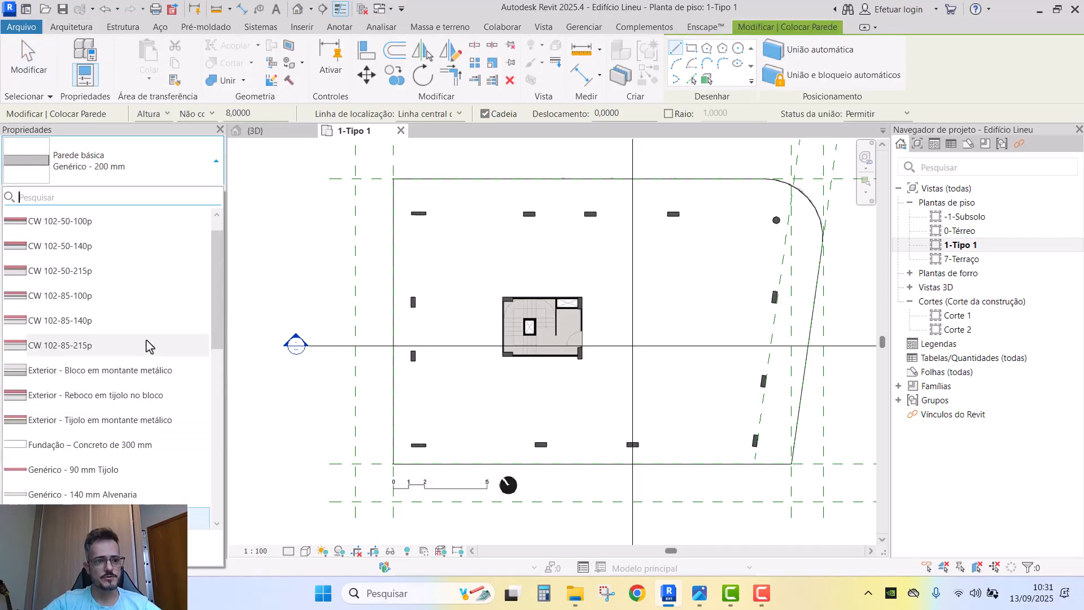
scroll(97, 287, "down", 3)
scroll(110, 344, "down", 2)
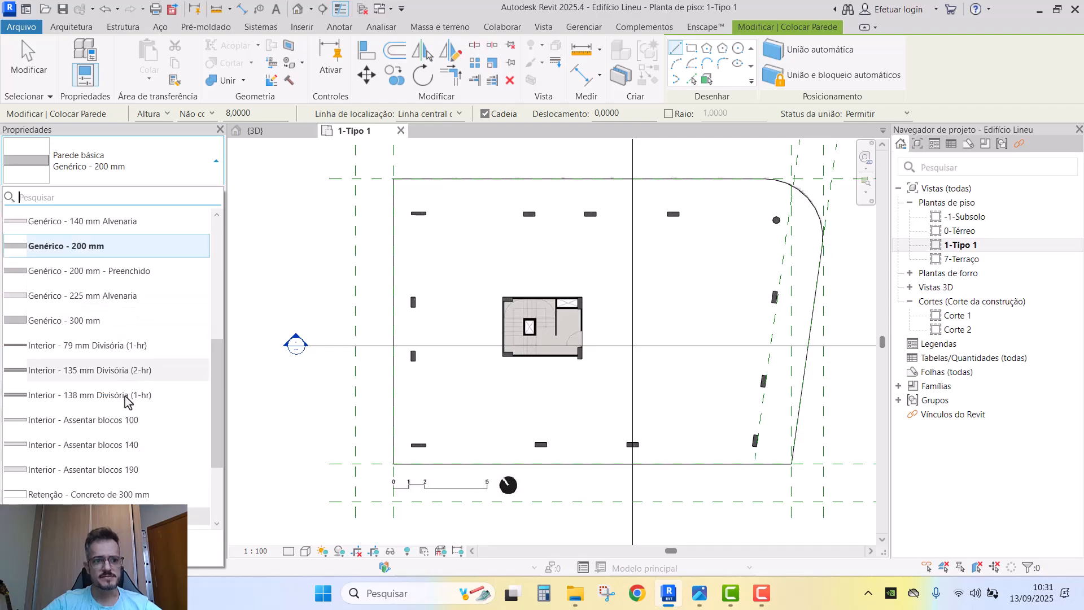
scroll(129, 452, "down", 3)
scroll(134, 400, "up", 5)
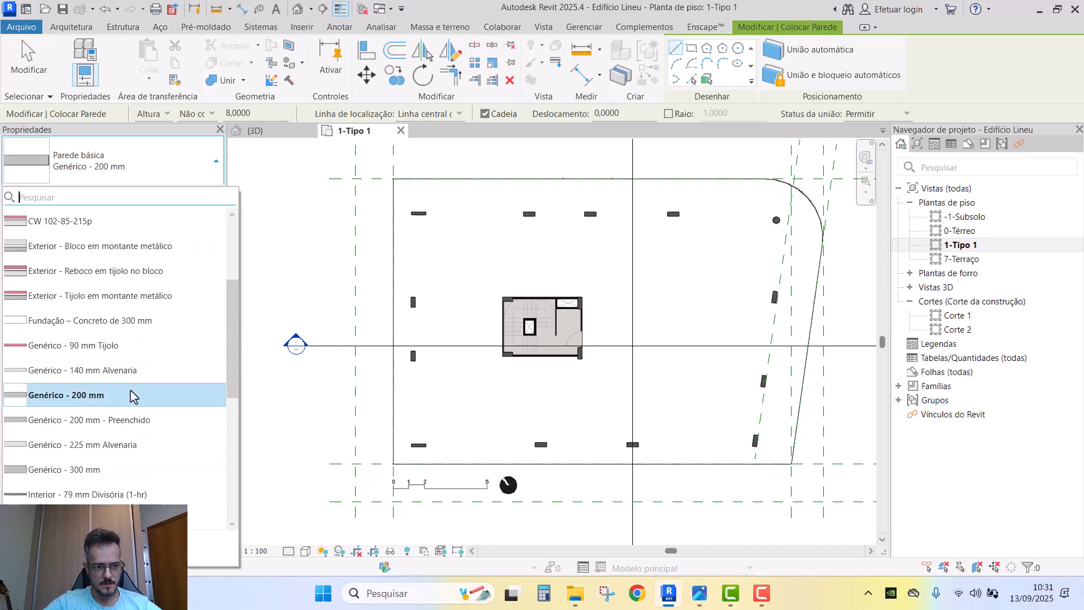
left_click(112, 395)
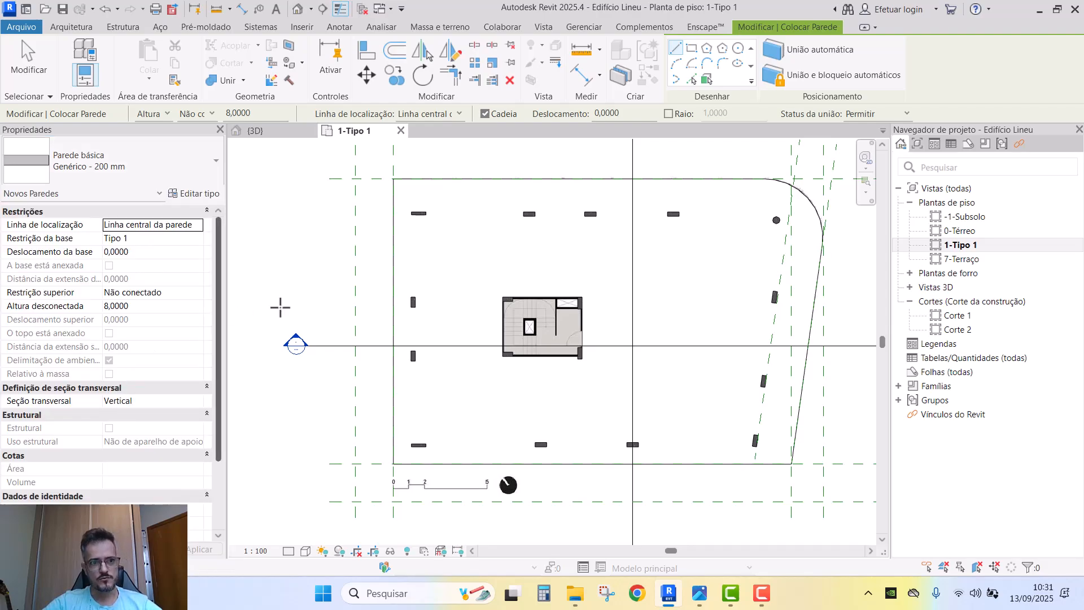
- Draw a short 1,3 m wall just left of the stair core
scroll(425, 318, "up", 3)
left_click(424, 356)
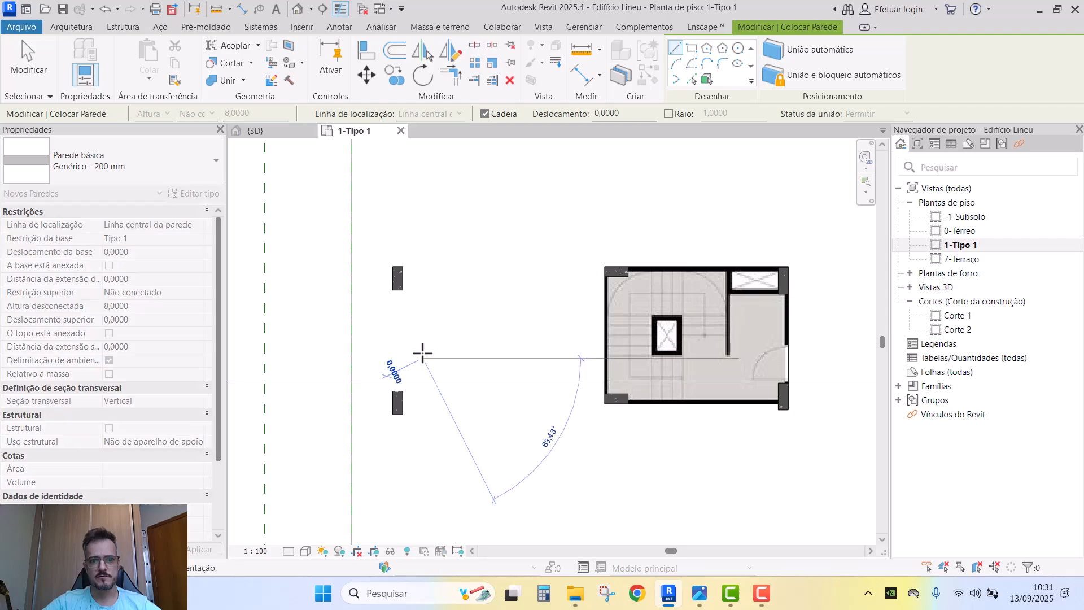
scroll(421, 339, "up", 2)
left_click(423, 313)
scroll(440, 335, "up", 2)
key("Escape")
key("Escape")
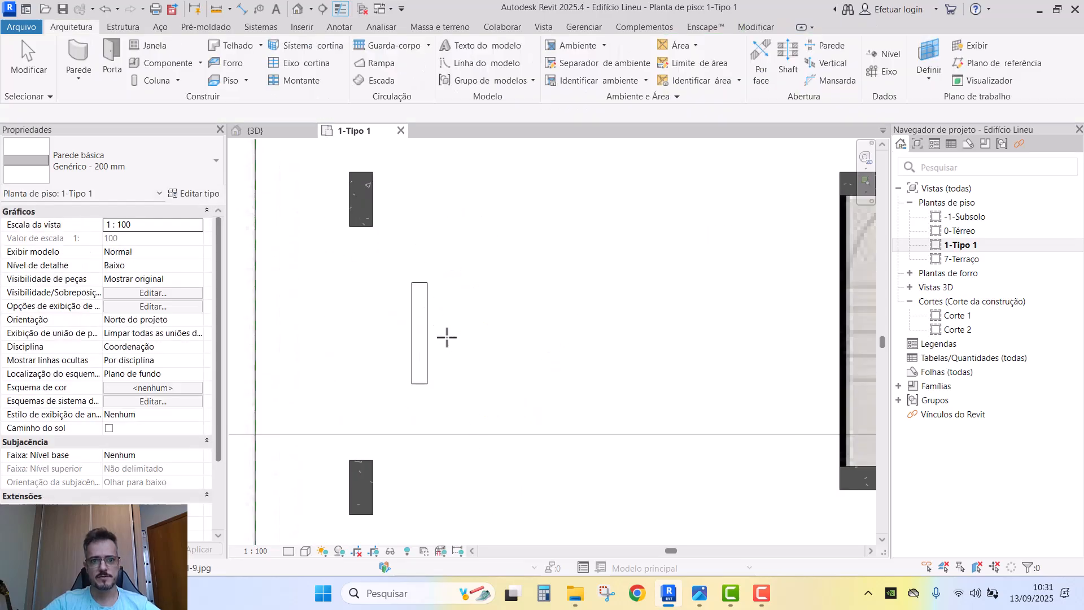
- Find the new wall in the 3D view, rising 8 m past several floors
left_click(440, 349)
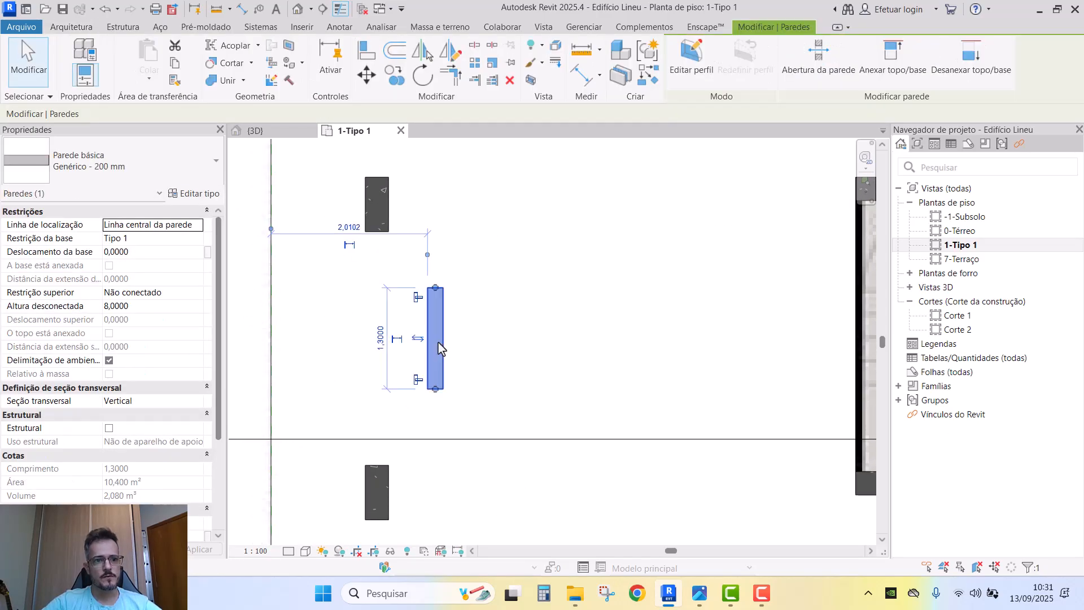
left_click(279, 134)
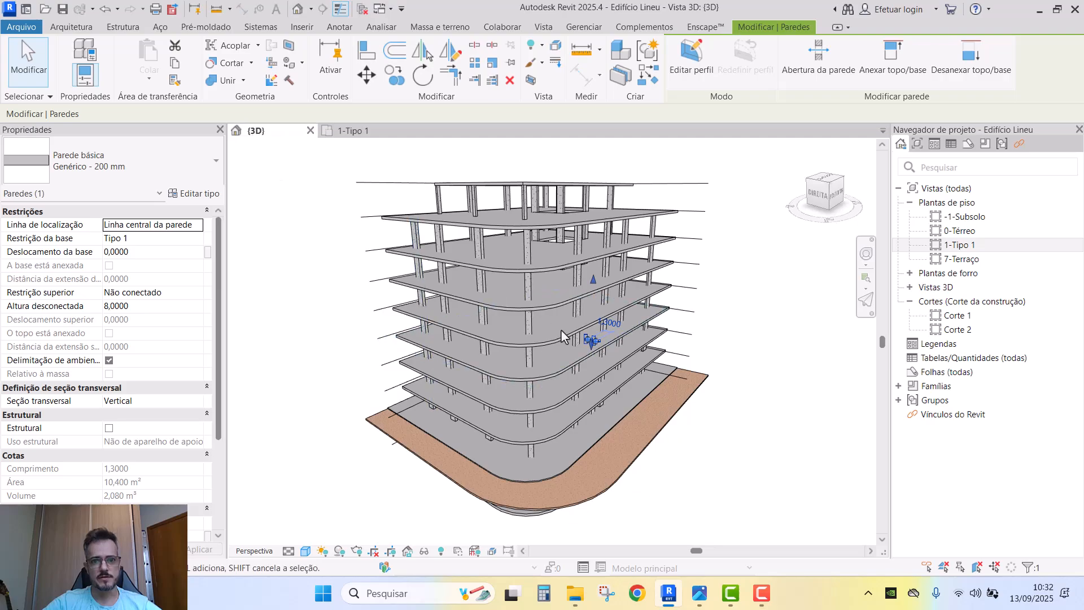
middle_click_drag(619, 352, 827, 357)
middle_click_drag(361, 308, 516, 300, "shift")
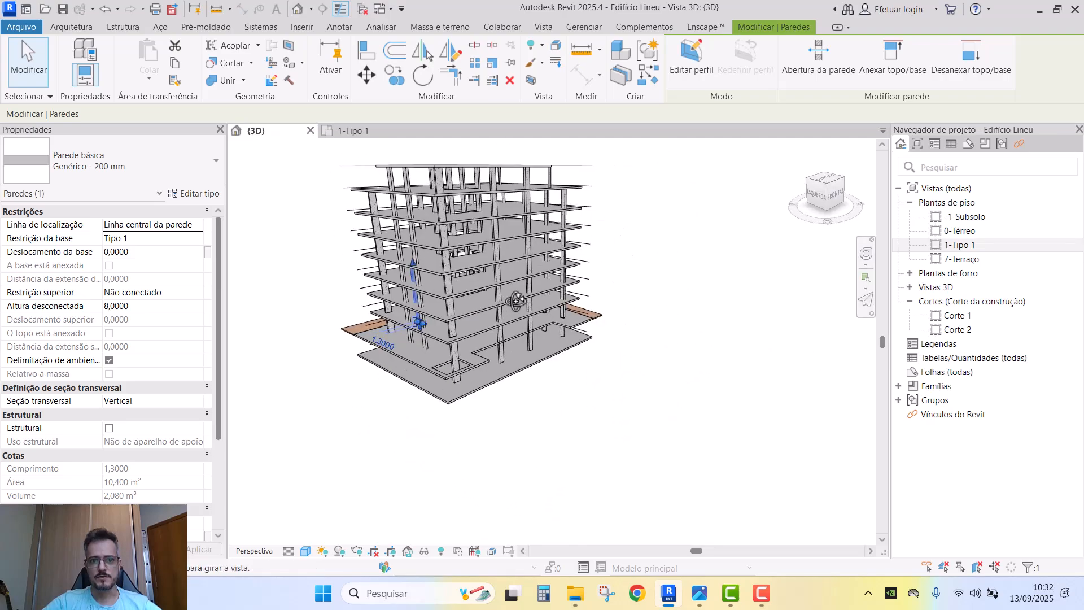
scroll(481, 339, "up", 4)
middle_click_drag(482, 338, 490, 337, "shift")
middle_click_drag(490, 337, 551, 316)
scroll(551, 344, "up", 3)
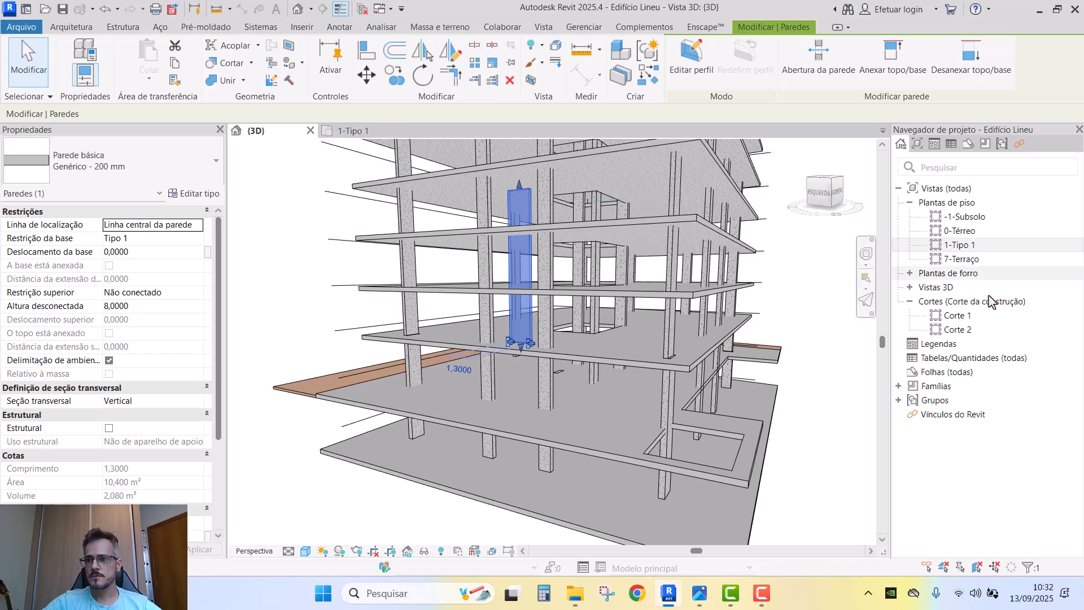
- Open the Corte 1 section, then reselect the tall wall in the 3D view
double_click(955, 315)
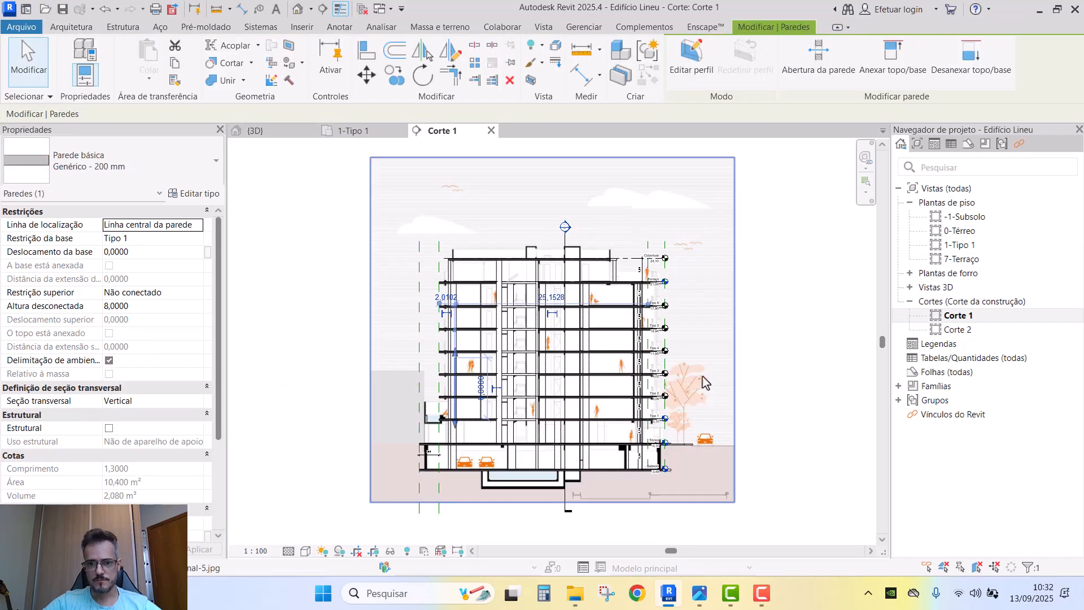
key("Escape")
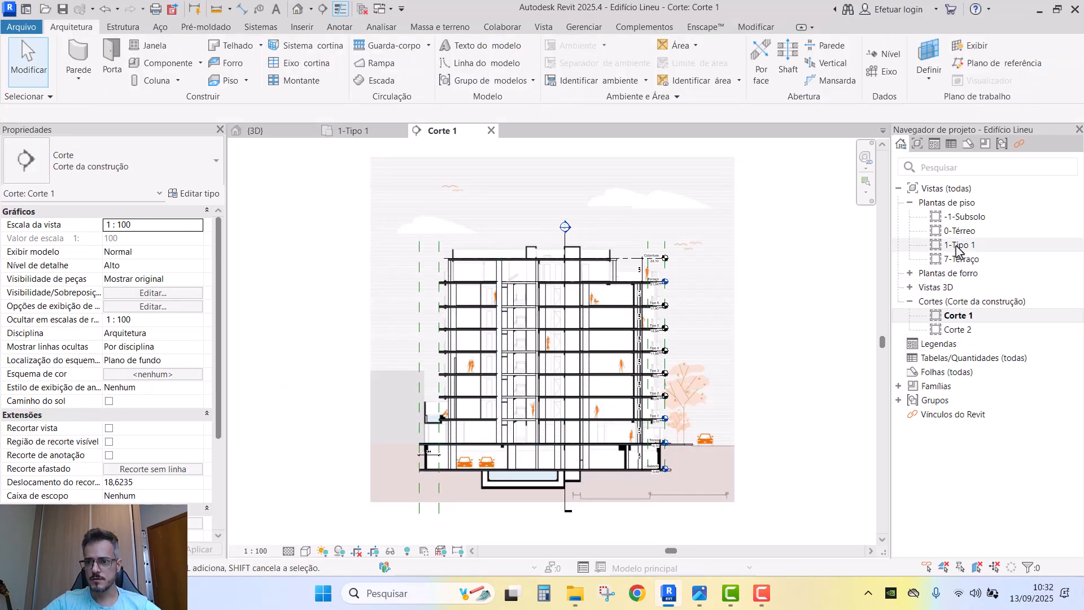
left_click(956, 246)
scroll(663, 414, "up", 2)
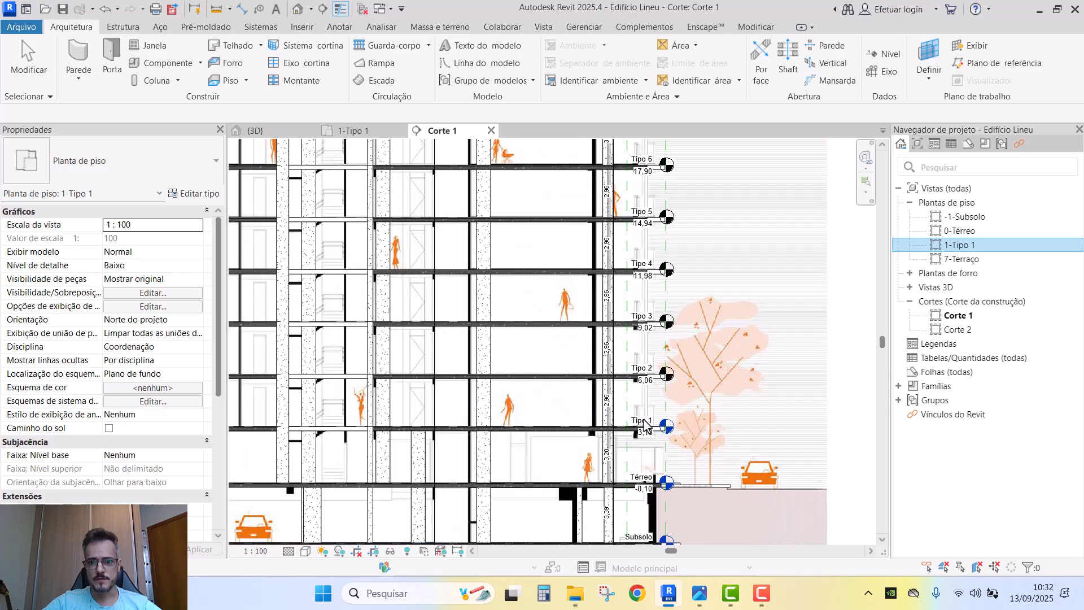
scroll(642, 419, "down", 1)
left_click(253, 130)
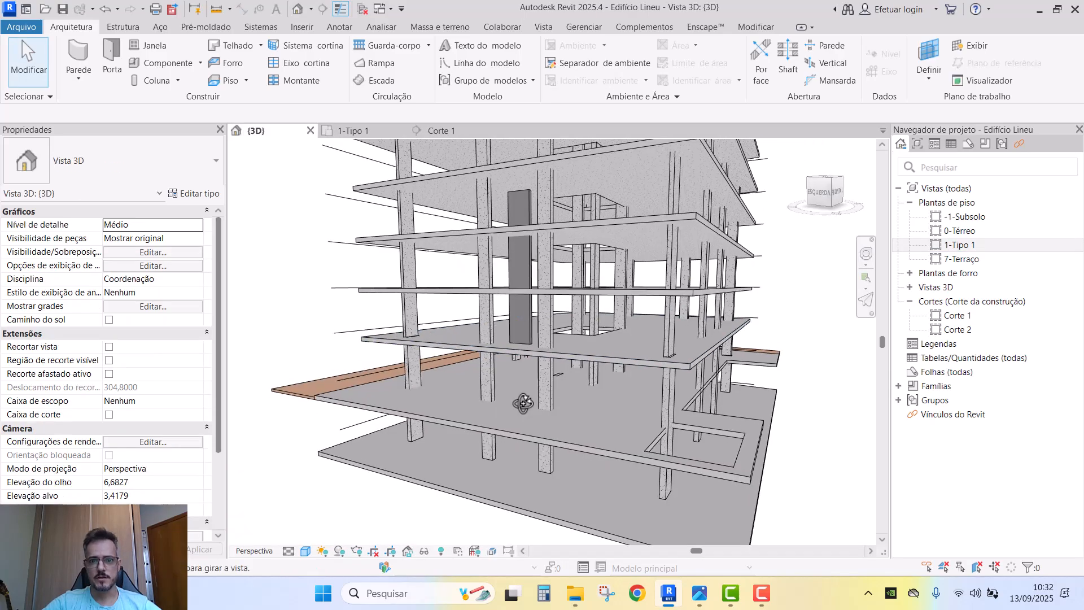
left_click(525, 314)
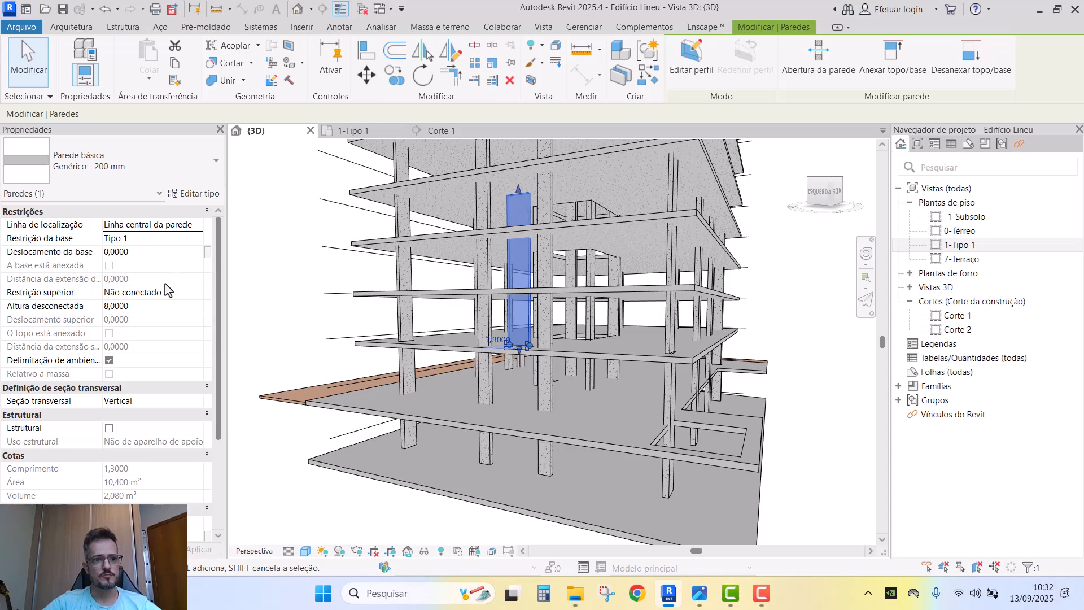
- Constrain the wall's top to level Tipo 1 with a 2,5 offset
left_click(197, 293)
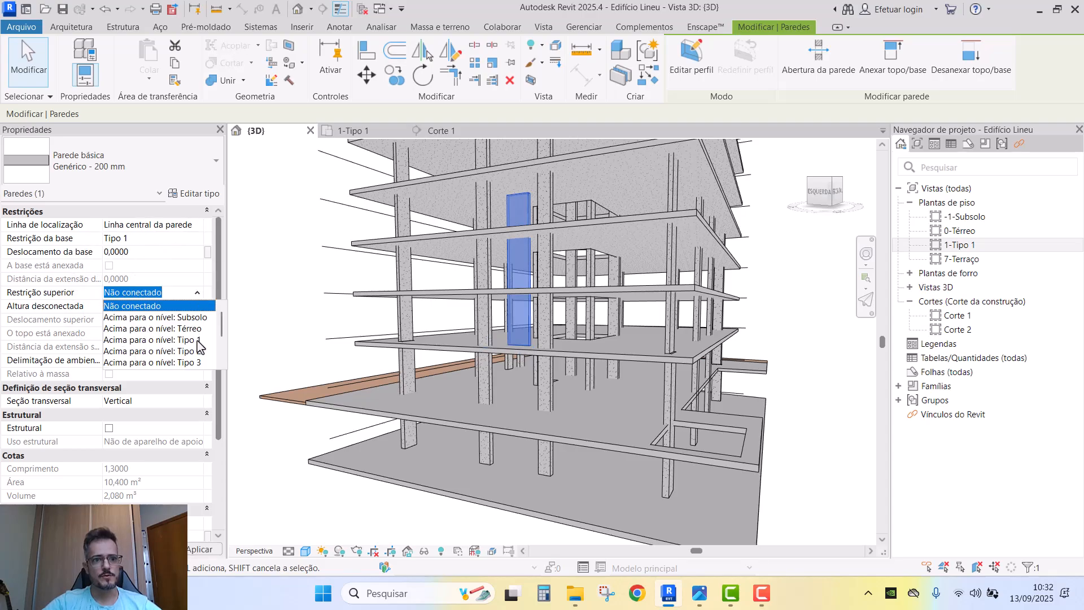
left_click(158, 329)
left_click(148, 320)
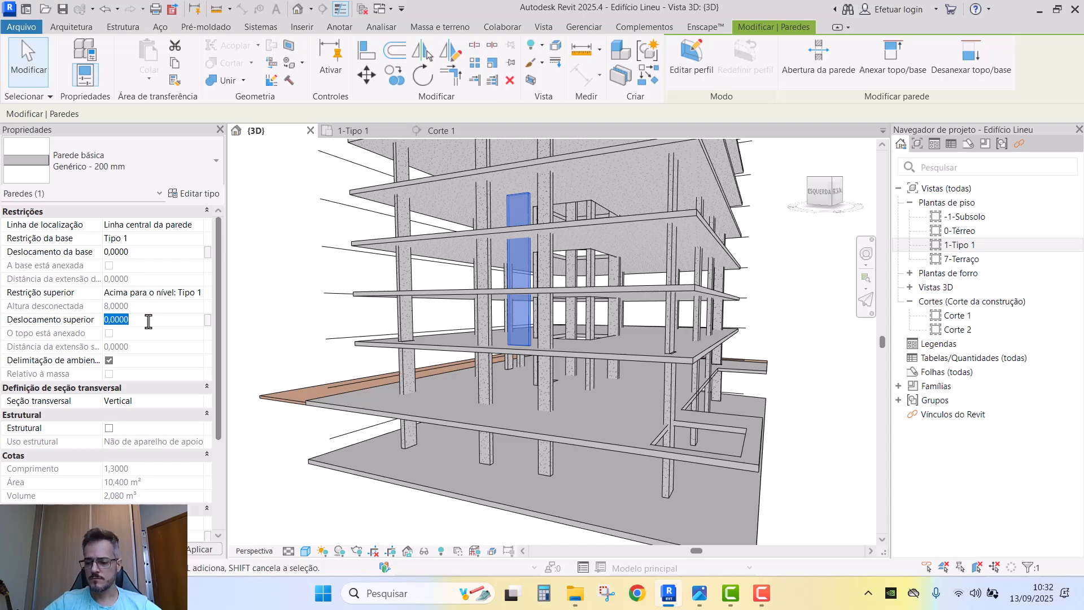
type("2,5")
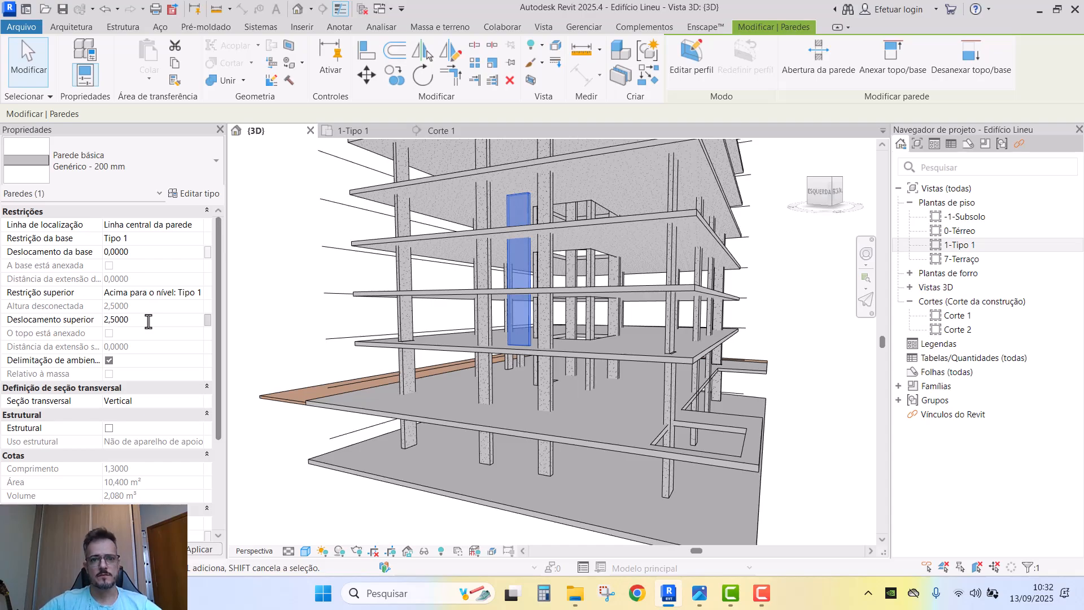
- Reselect the shortened wall and check its top constraint stays Tipo 1
middle_click_drag(571, 409, 625, 421, "shift")
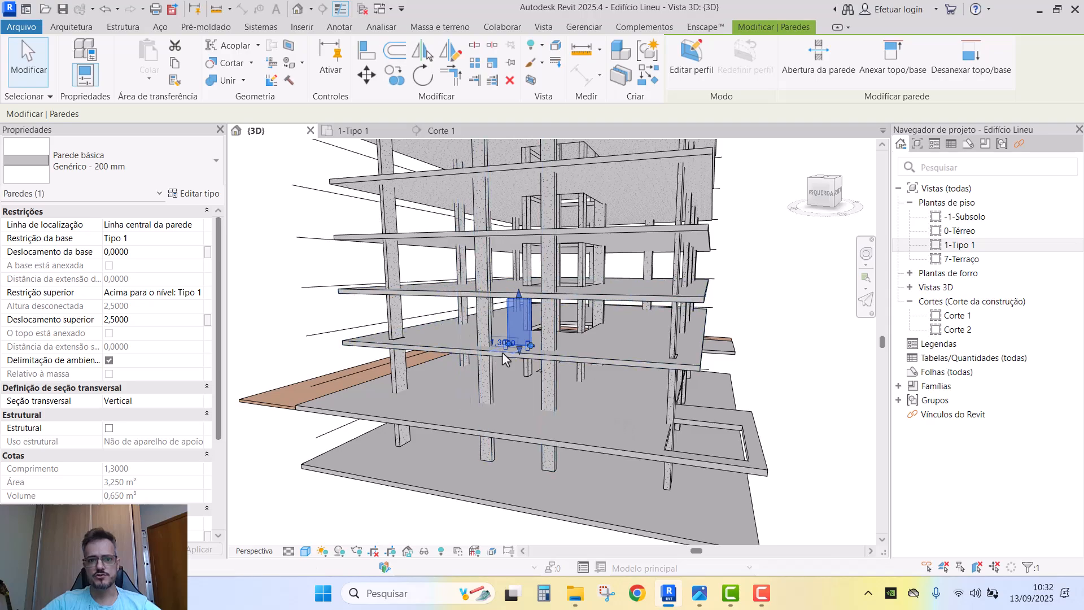
key("Escape")
middle_click_drag(629, 301, 537, 350, "shift")
left_click(530, 315)
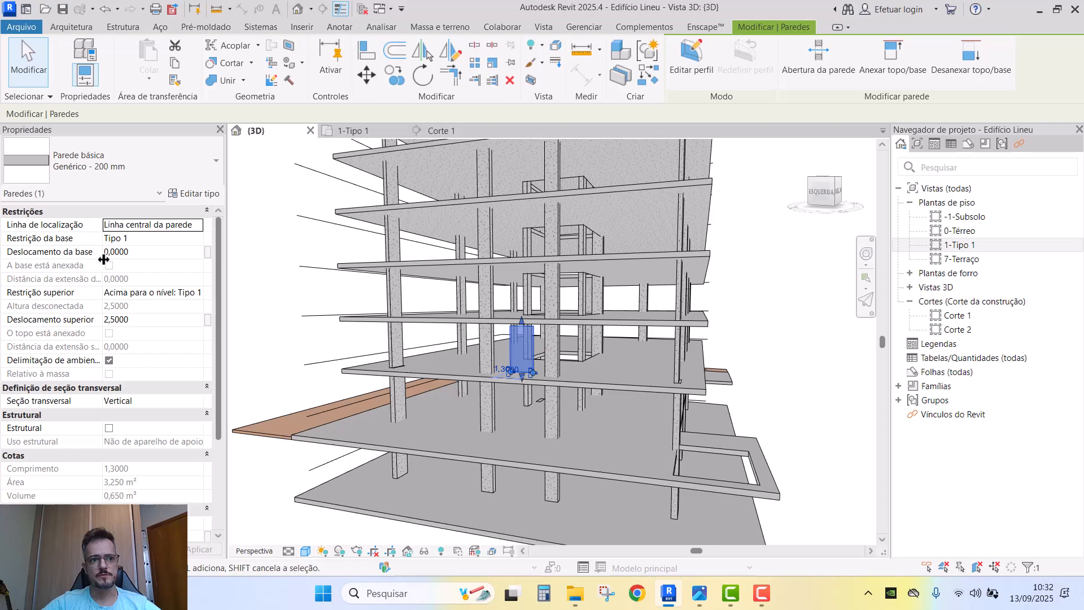
left_click_drag(102, 257, 83, 257)
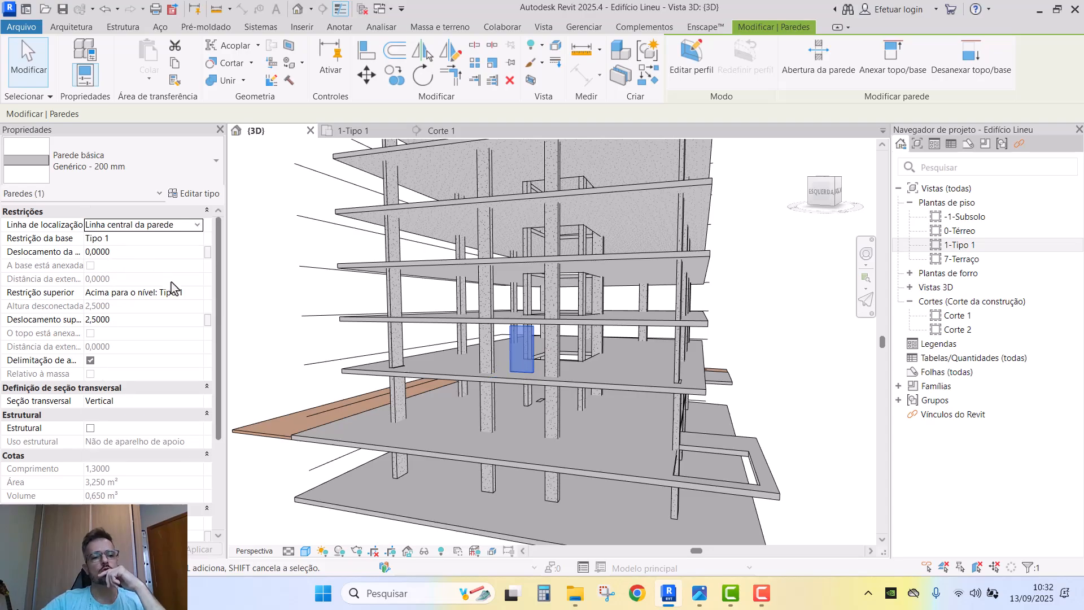
left_click(201, 296)
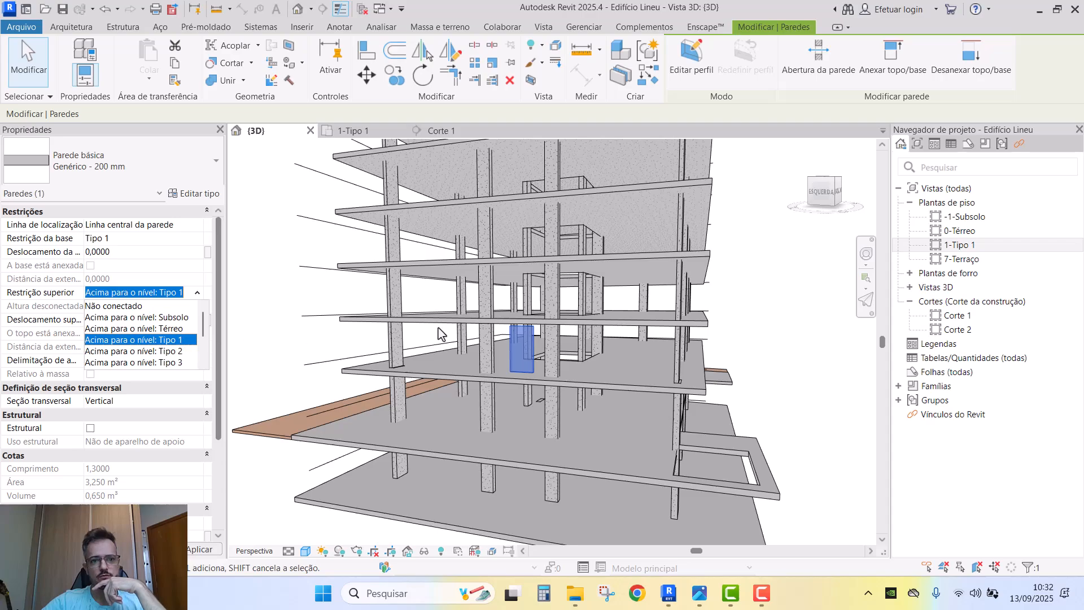
left_click(358, 297)
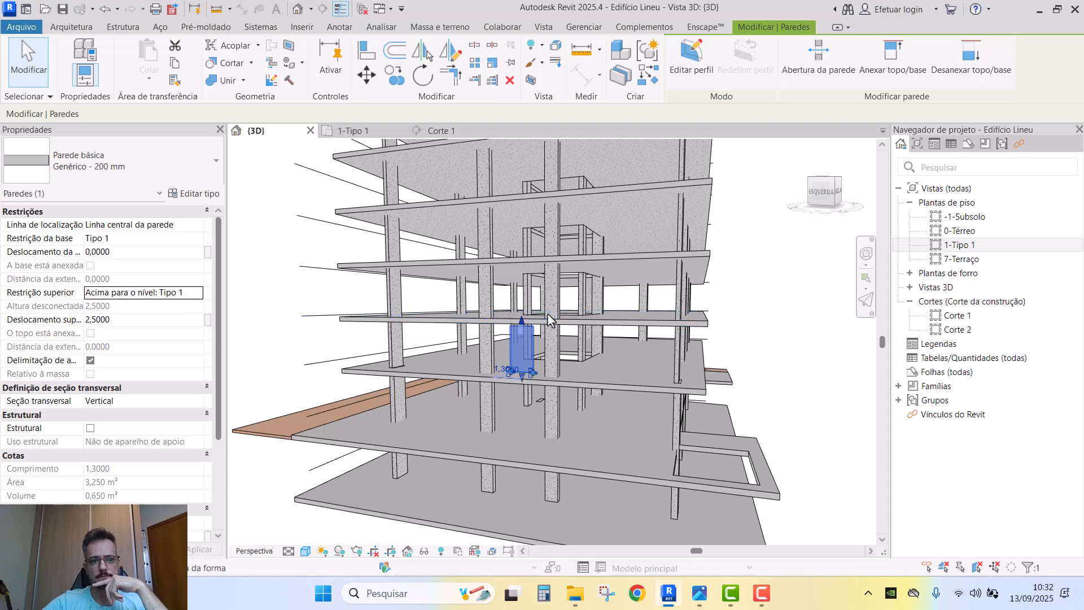
- Pan, zoom and orbit the 3D view to inspect the wall among the columns
middle_click_drag(556, 319, 564, 461)
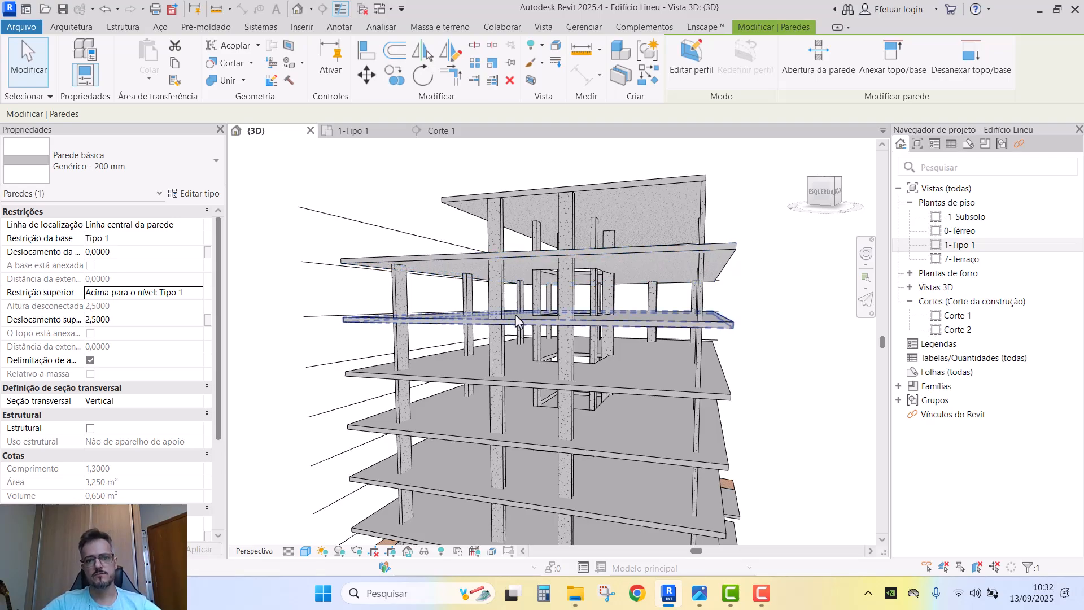
scroll(558, 333, "up", 5)
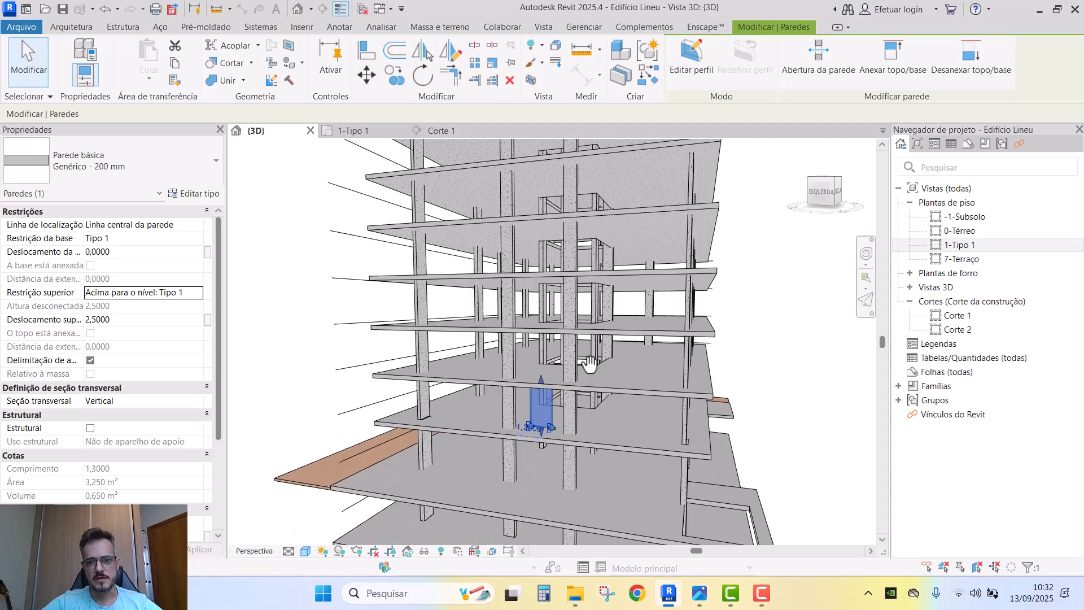
scroll(547, 422, "up", 6)
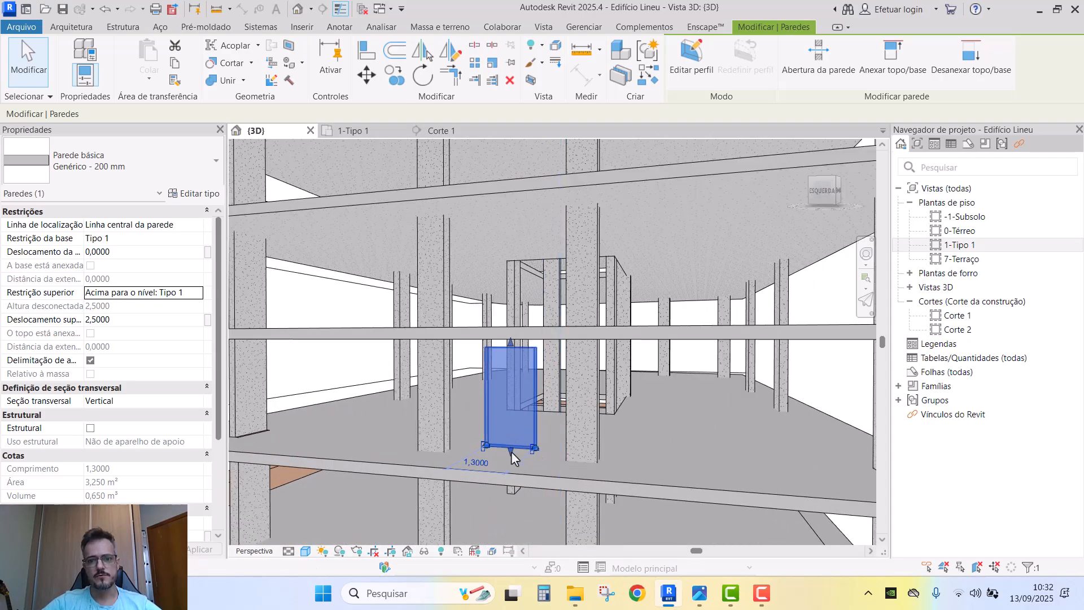
scroll(538, 427, "down", 1)
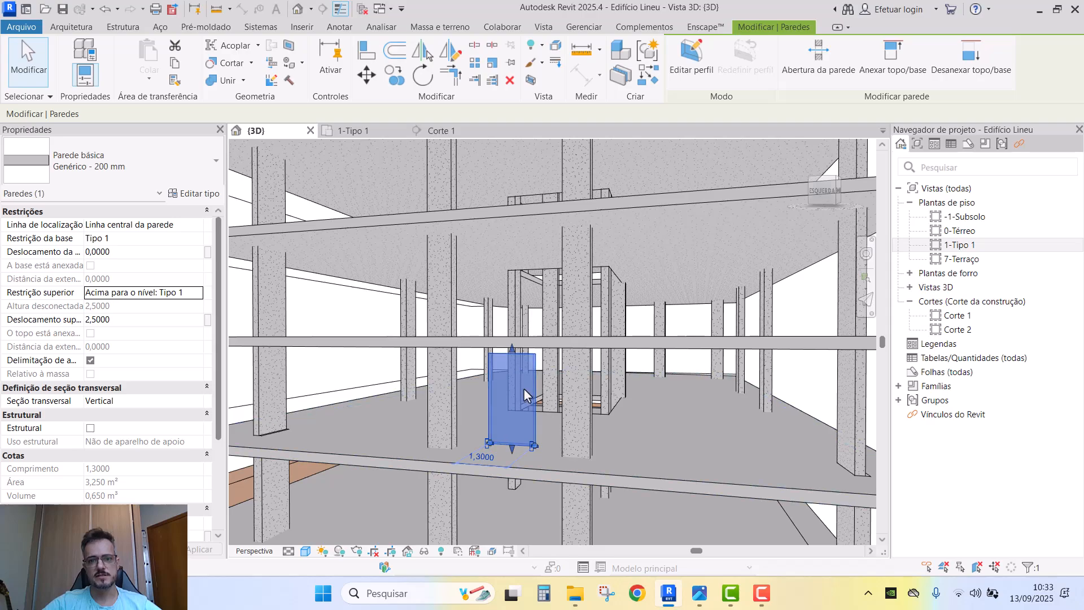
scroll(524, 388, "down", 1)
mouse_move(523, 388)
middle_mouse_down("shift")
mouse_move(528, 378)
mouse_move(466, 362)
mouse_move(510, 364)
mouse_move(513, 384)
middle_mouse_up("shift")
- Return to the 1-Tipo 1 plan and select the new wall
key("Escape")
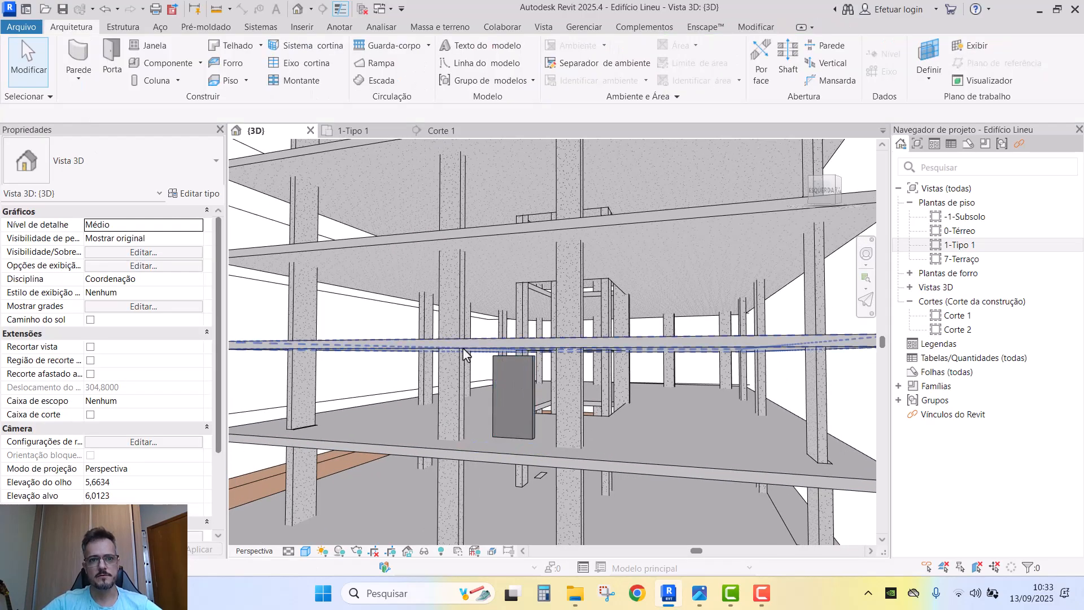
left_click(353, 131)
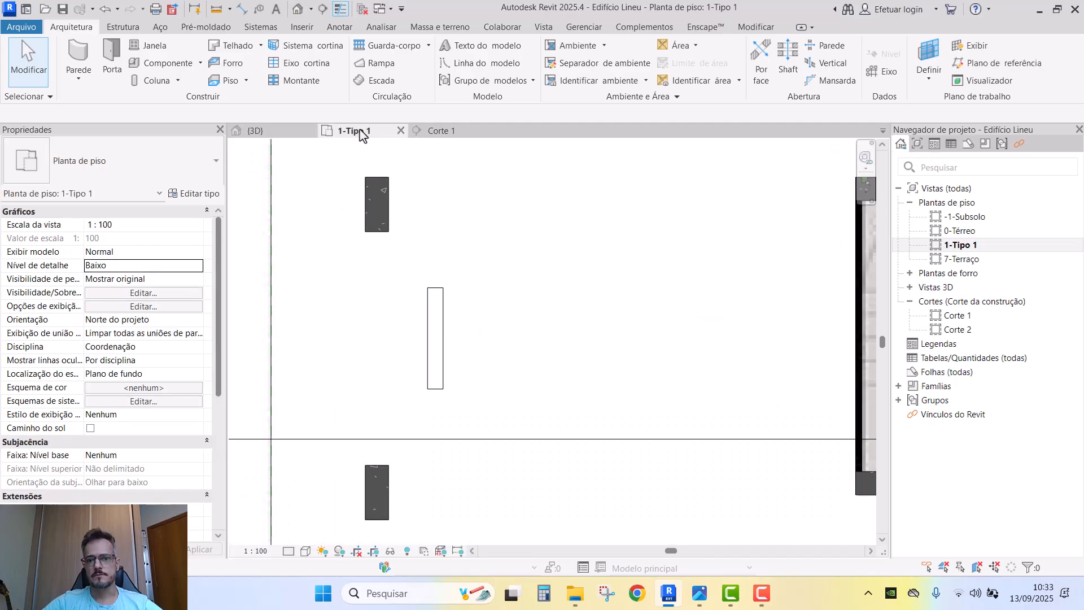
left_click(467, 345)
middle_click_drag(470, 341, 482, 345)
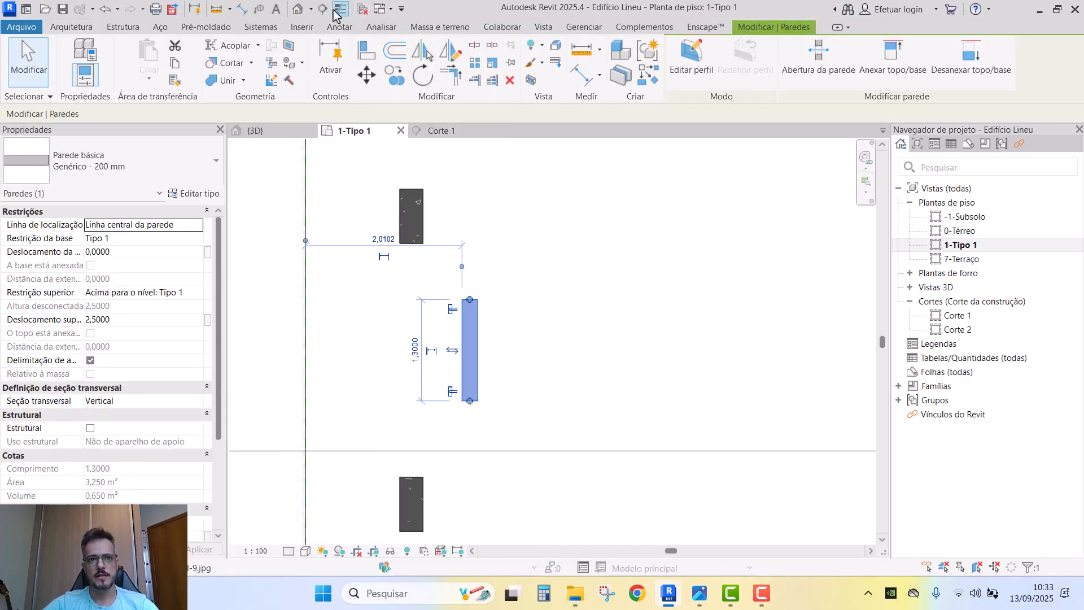
left_click(497, 387)
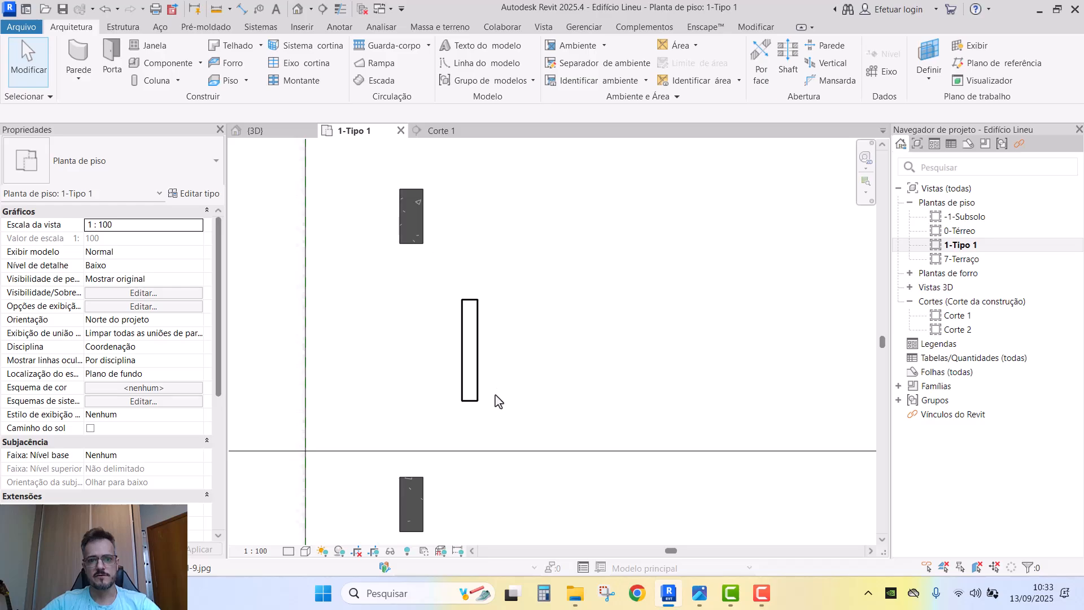
left_click(476, 379)
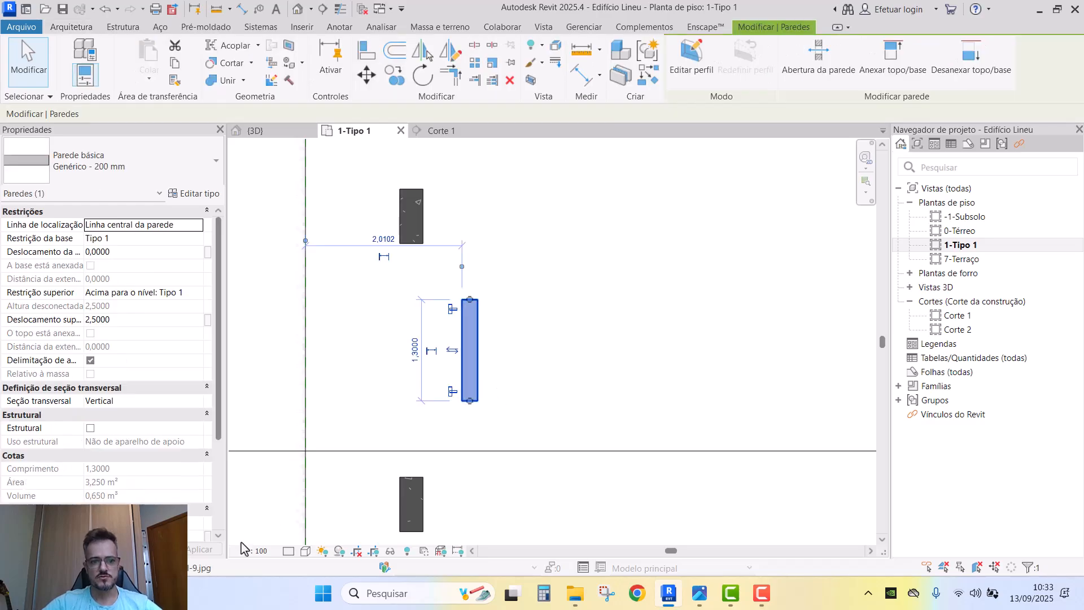
- Set the plan's detail level to Alto and its scale to 1:50
left_click(288, 551)
left_click(305, 536)
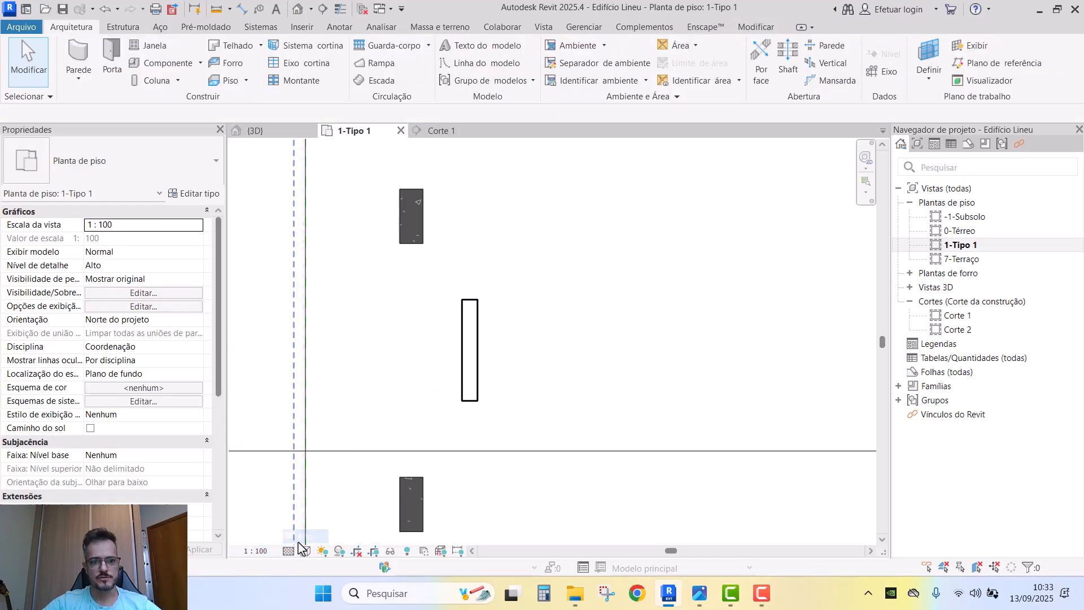
left_click(255, 551)
left_click(283, 452)
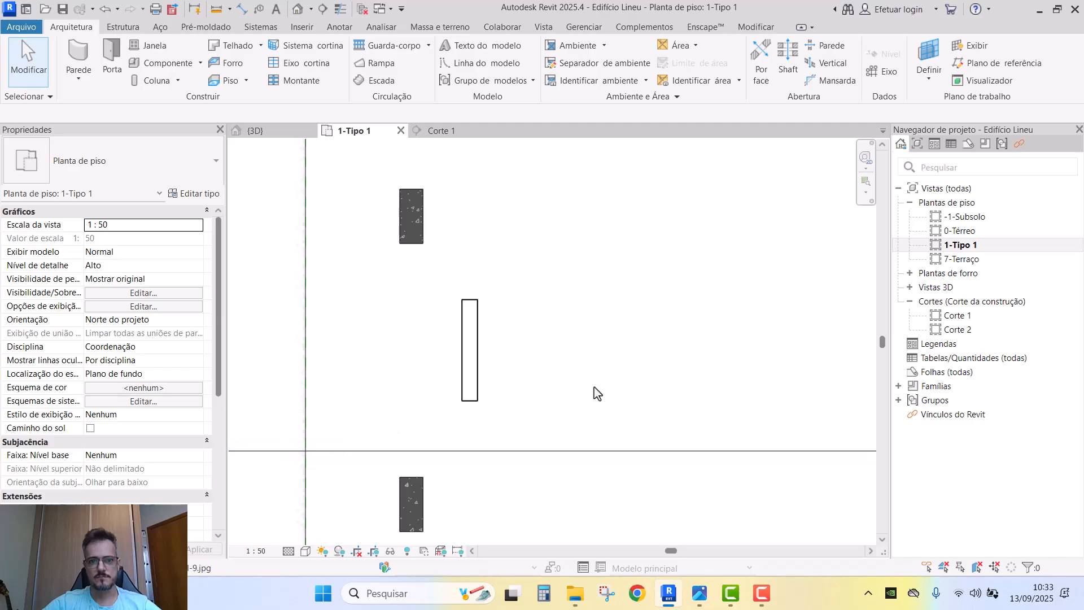
- Zoom and pan the plan, then select the wall again
scroll(486, 319, "down", 3)
scroll(475, 330, "down", 4)
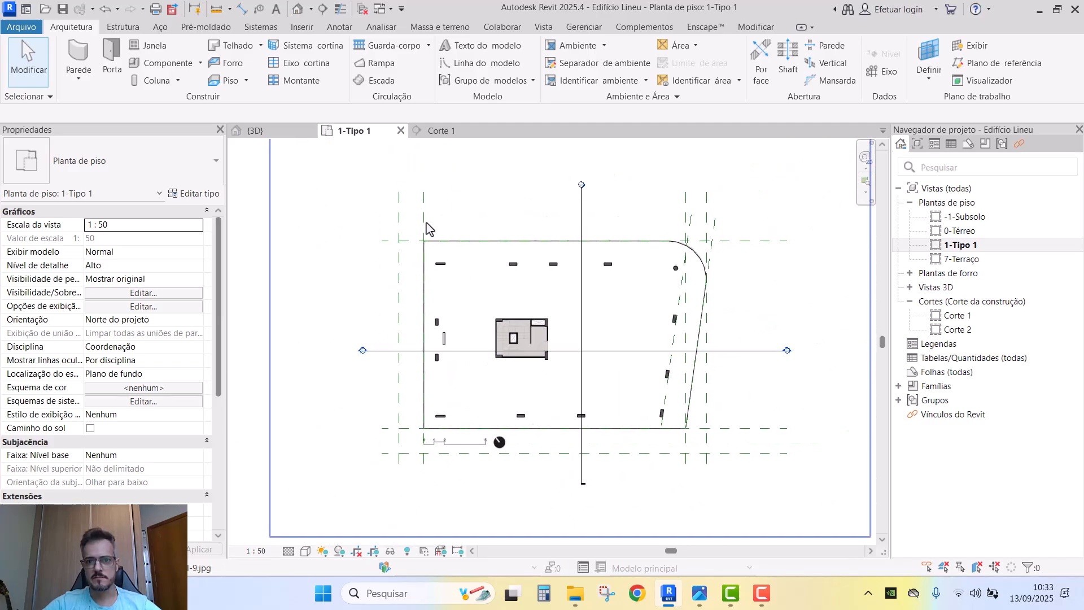
scroll(423, 351, "up", 1)
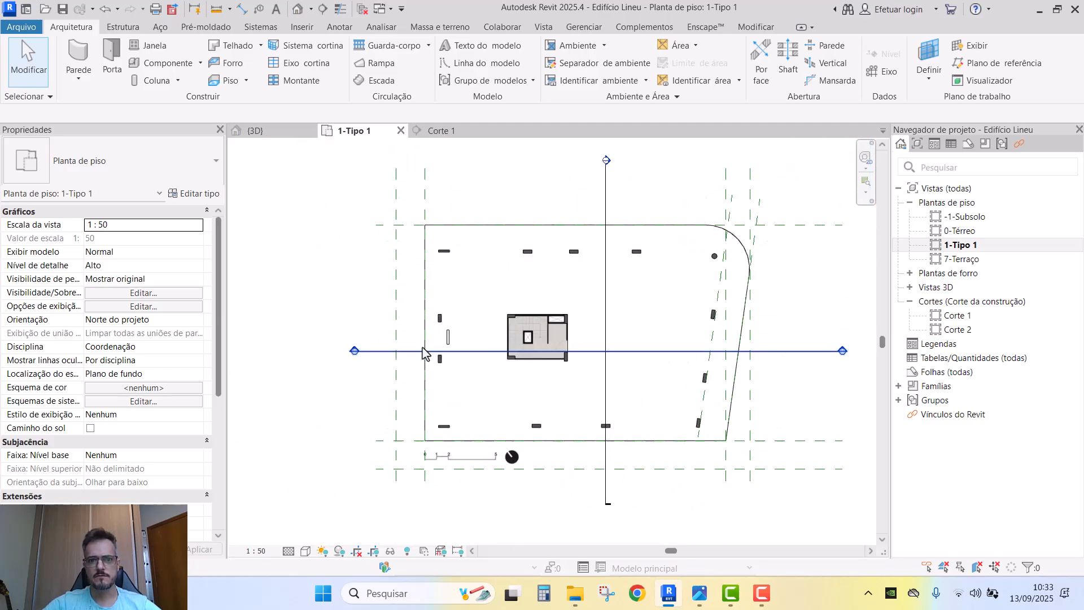
scroll(432, 342, "up", 3)
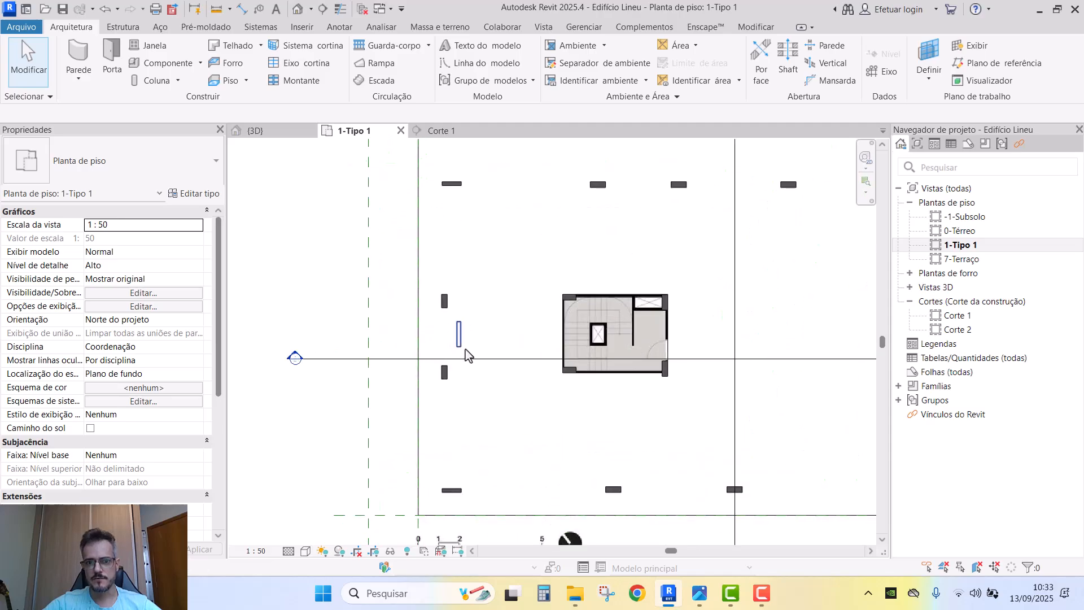
scroll(463, 353, "up", 5)
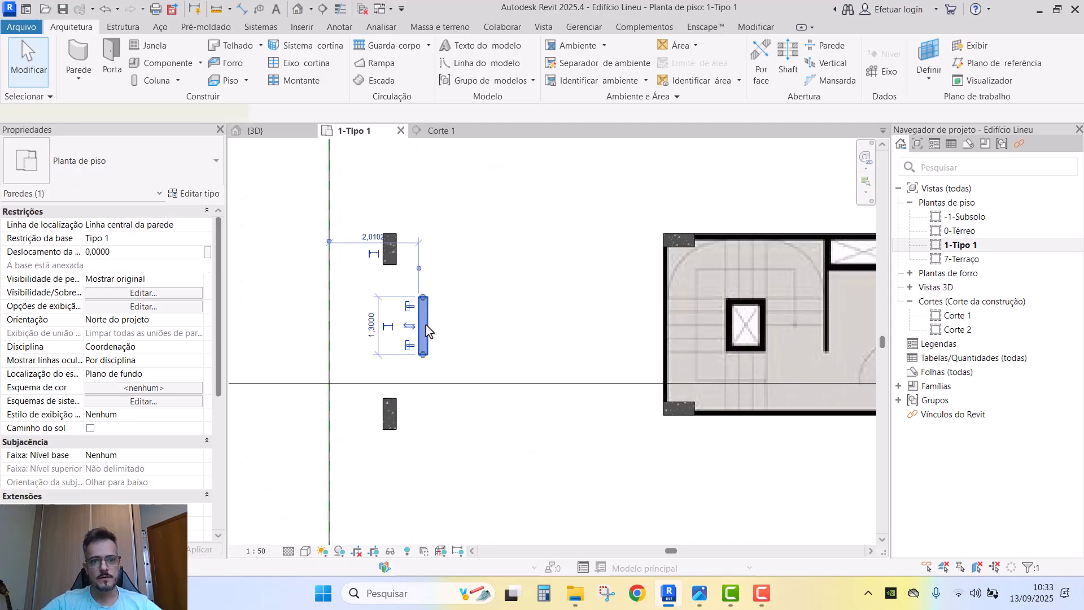
middle_click_drag(444, 326, 493, 327)
left_click(481, 316)
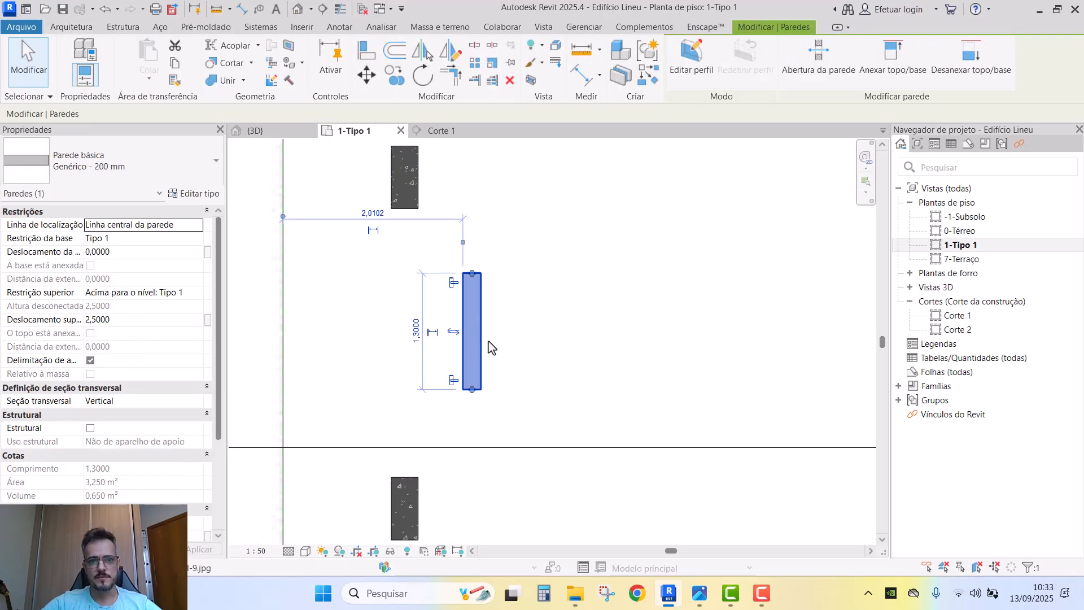
left_click(488, 340)
left_click(482, 345)
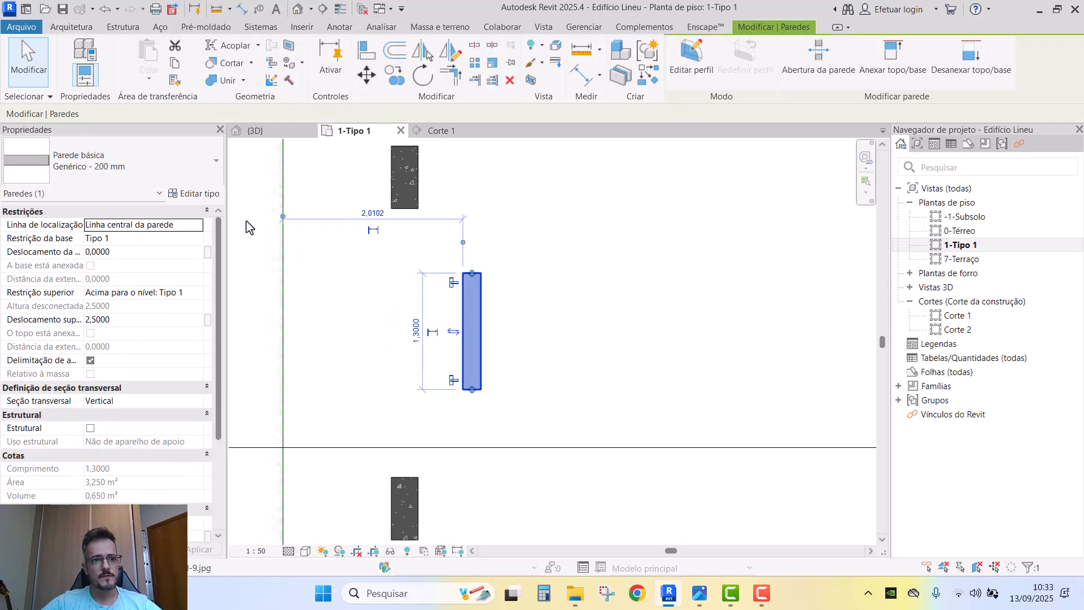
- Duplicate Genérico - 200 mm as a new wall type named ALV-PI1_030-PI1_030
left_click(210, 193)
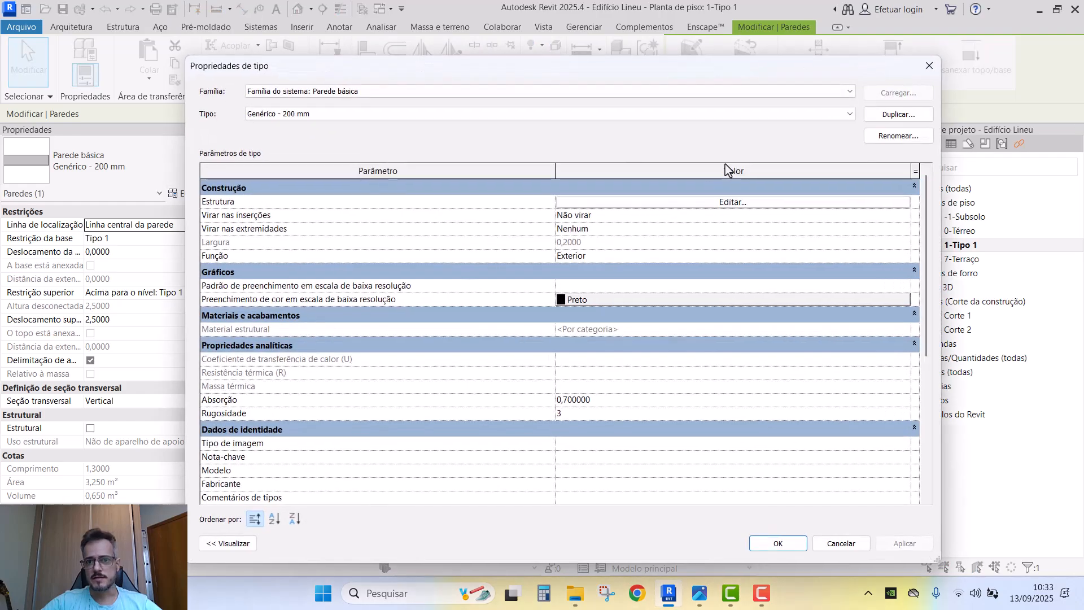
left_click(895, 118)
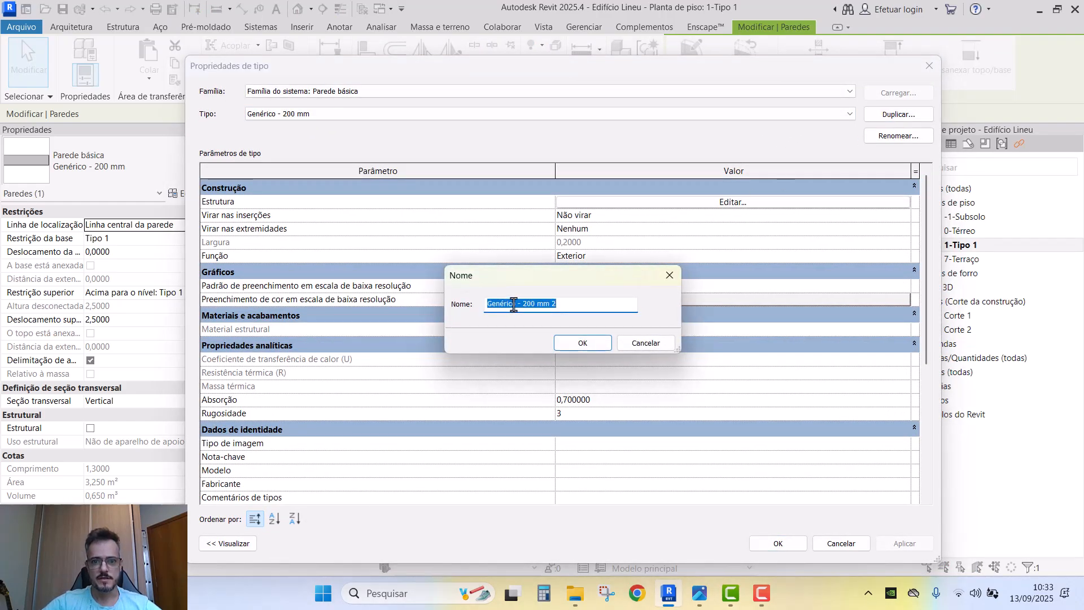
left_click(580, 303)
left_click_drag(580, 303, 426, 299)
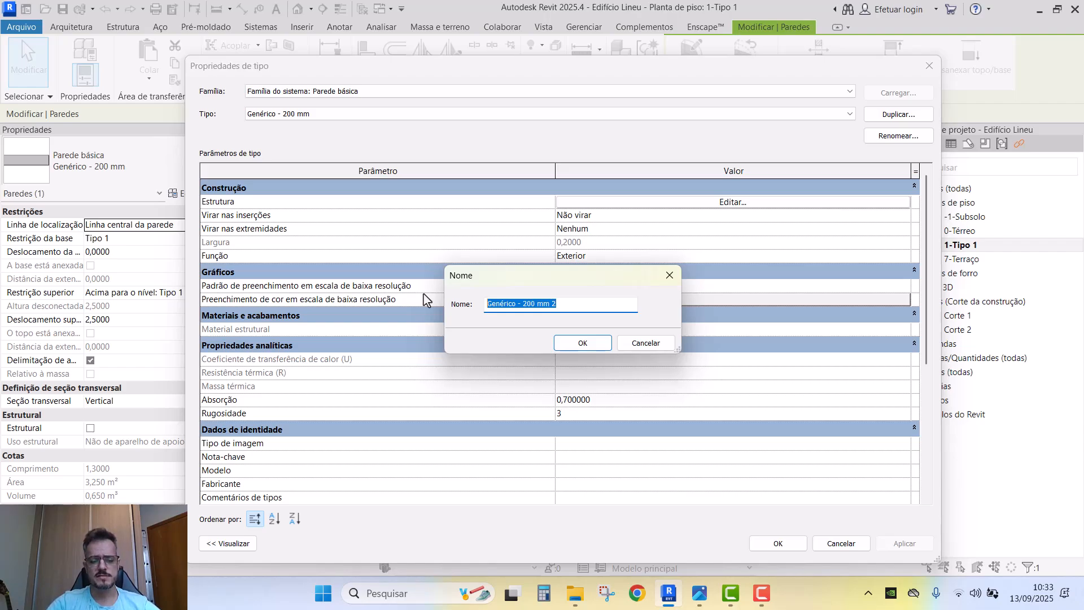
type("aalv")
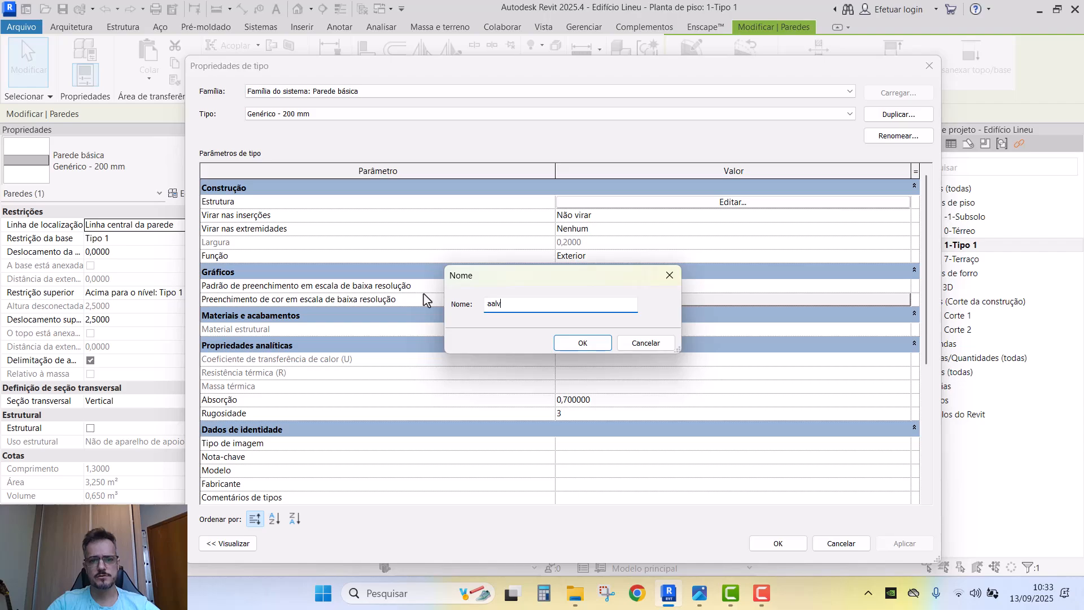
key("BackSpace")
key("BackSpace")
type("ALV-PI1_030-PI1_030")
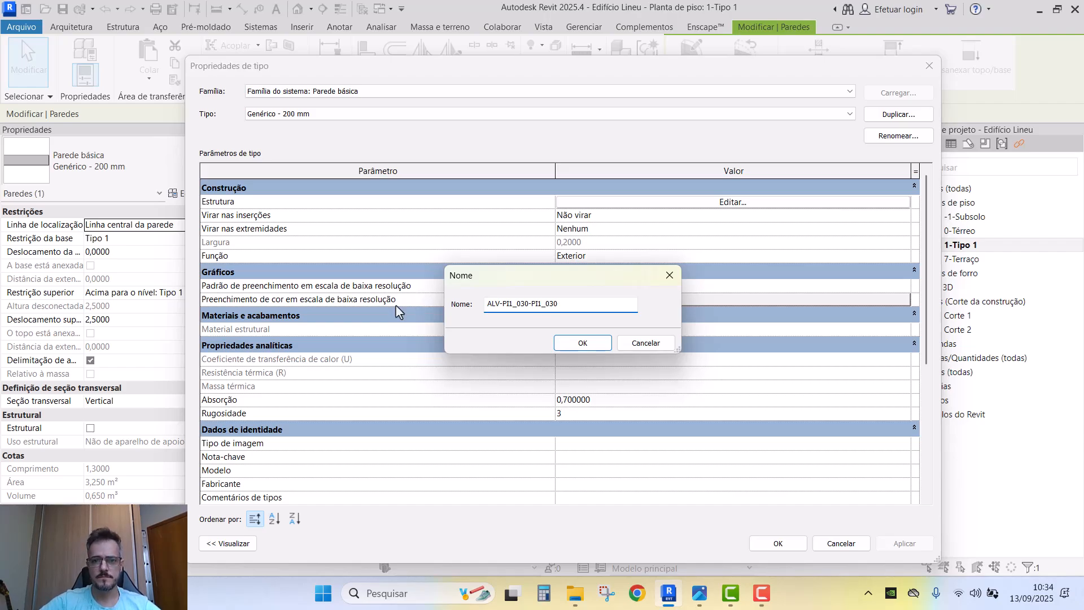
left_click(583, 342)
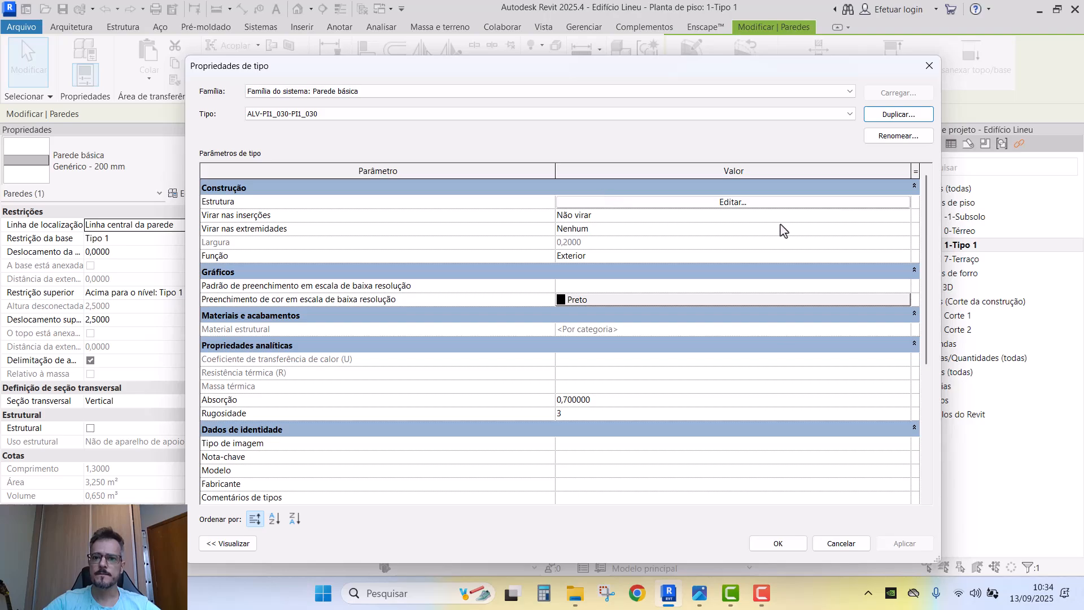
- Set wrapping at ends to Exterior, keep inserts unwrapped, and edit the structure layer's material
left_click(905, 219)
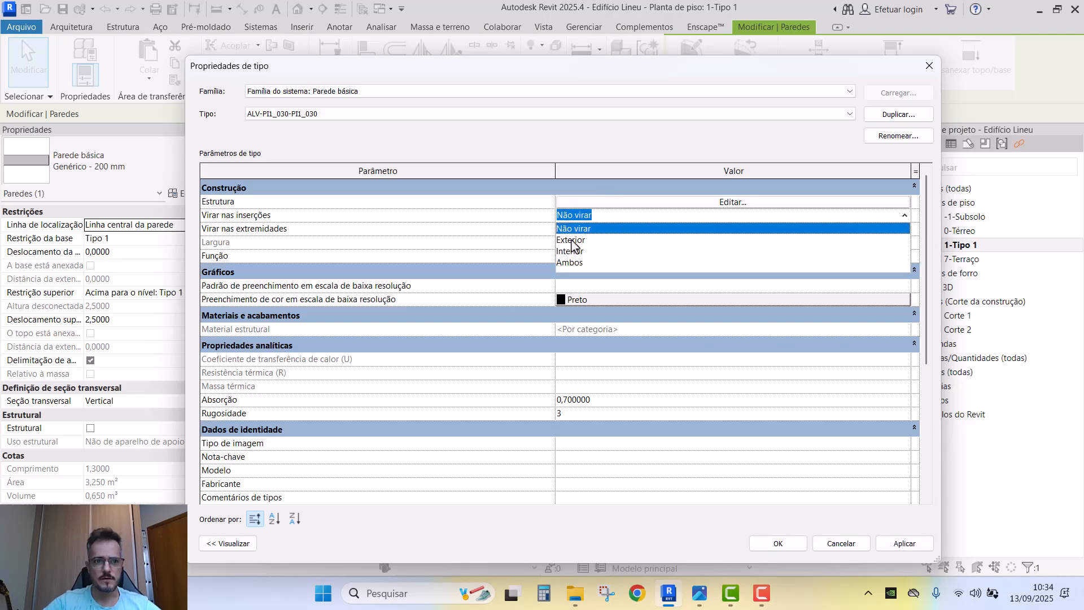
left_click(297, 242)
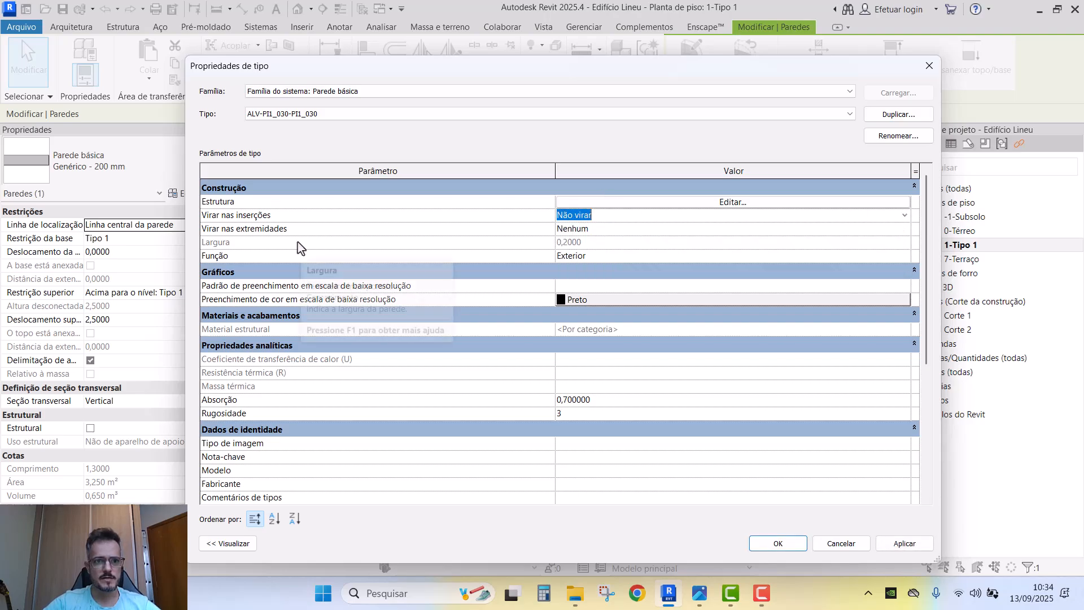
left_click(889, 231)
left_click(629, 256)
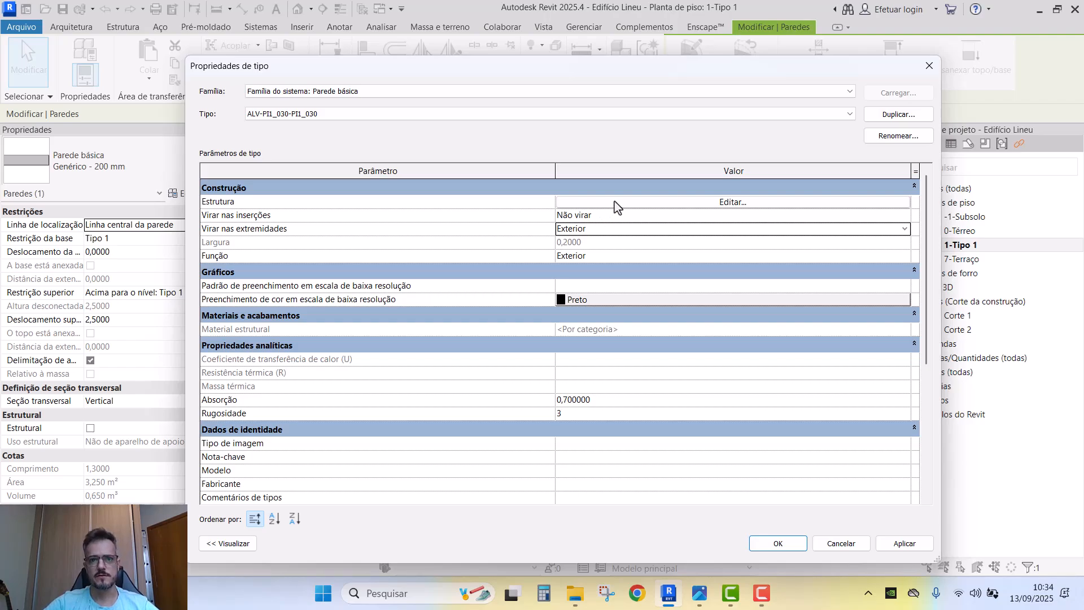
left_click(616, 202)
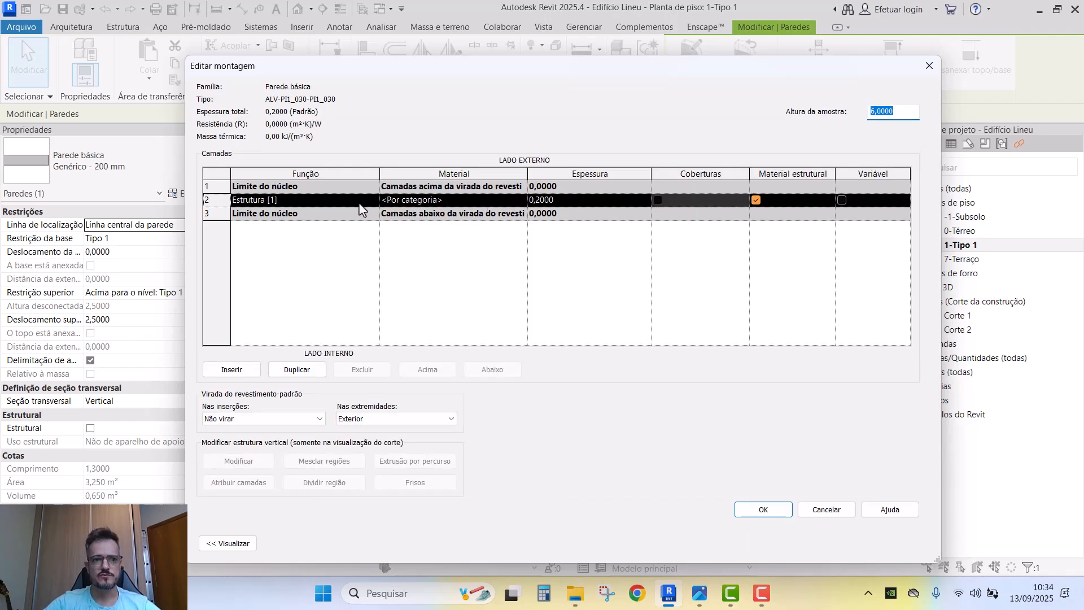
left_click(522, 204)
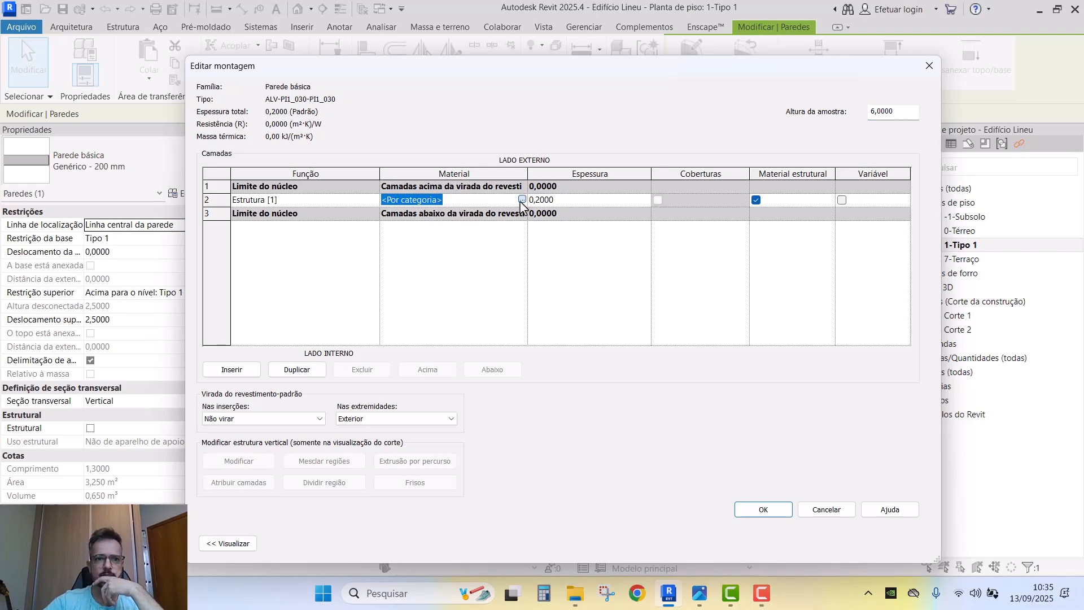
- Duplicate the Tijolo, Comum material in the Material Browser
left_click(522, 199)
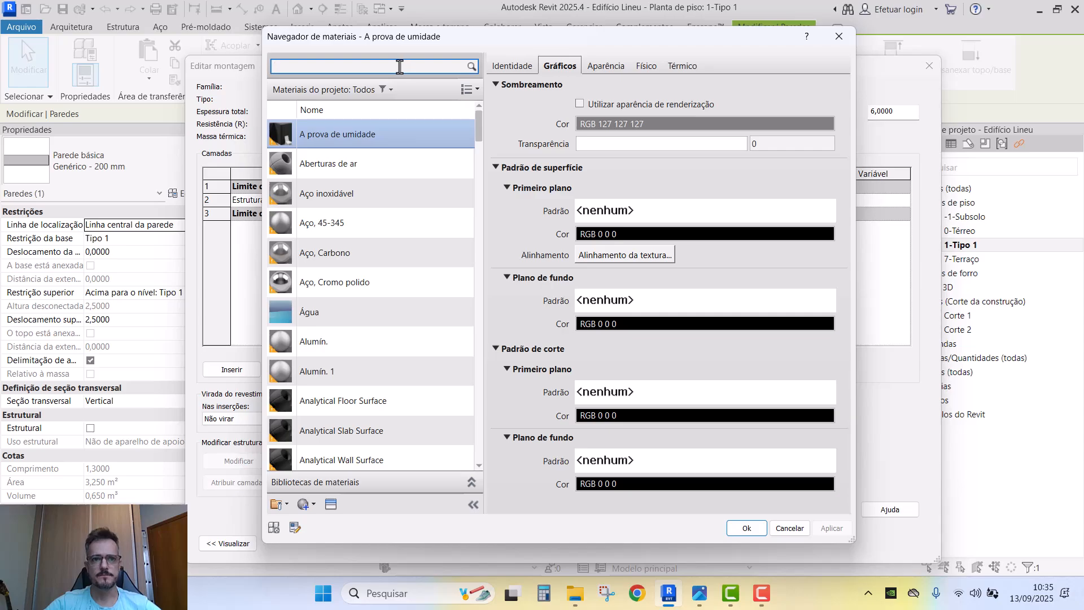
type("ALVEN")
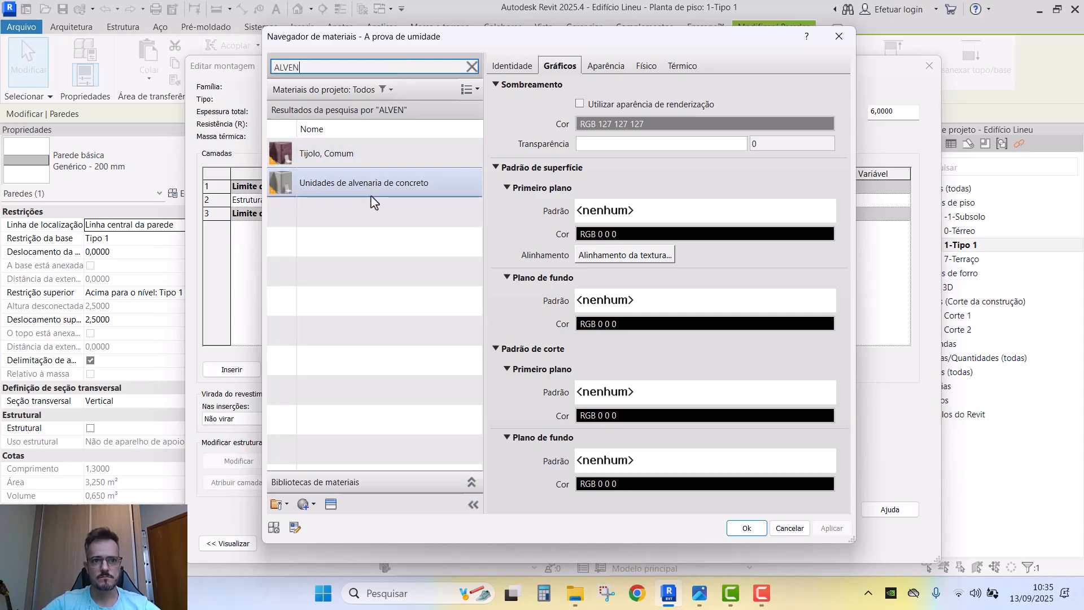
left_click(383, 160)
key("Caps_Lock")
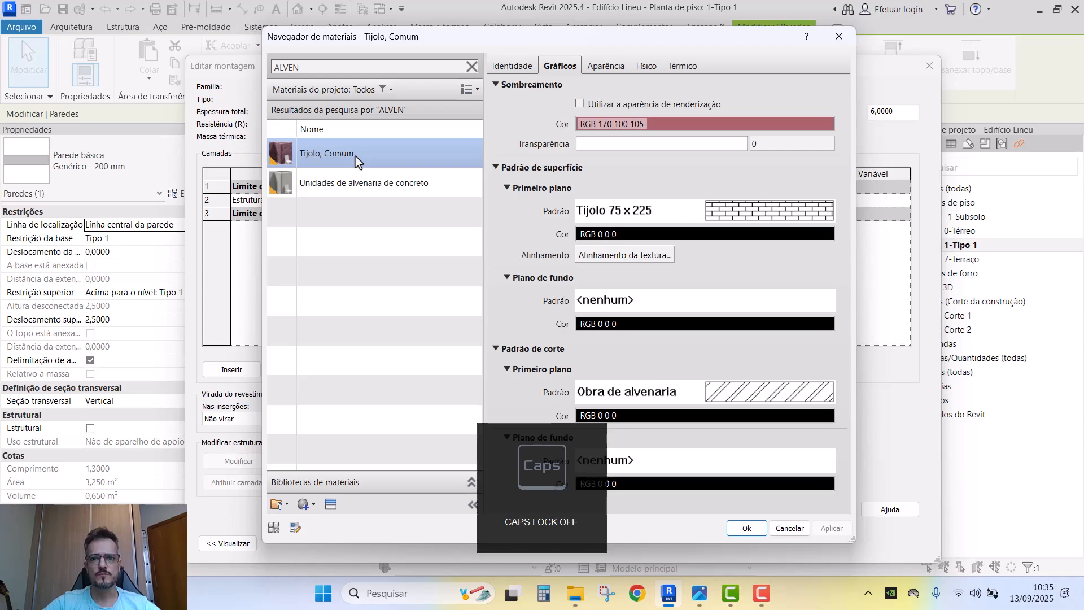
right_click(356, 161)
left_click(404, 181)
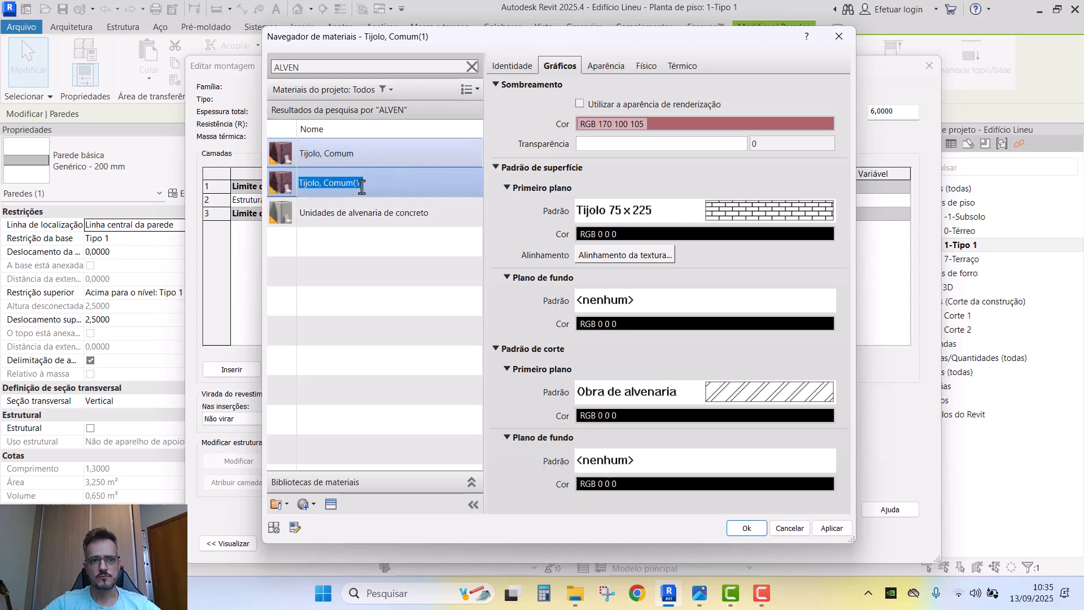
- Name the copy ALVENARIA DE TIJOLO CERÂMICO 14x19x19 and assign it to the layer
type("A")
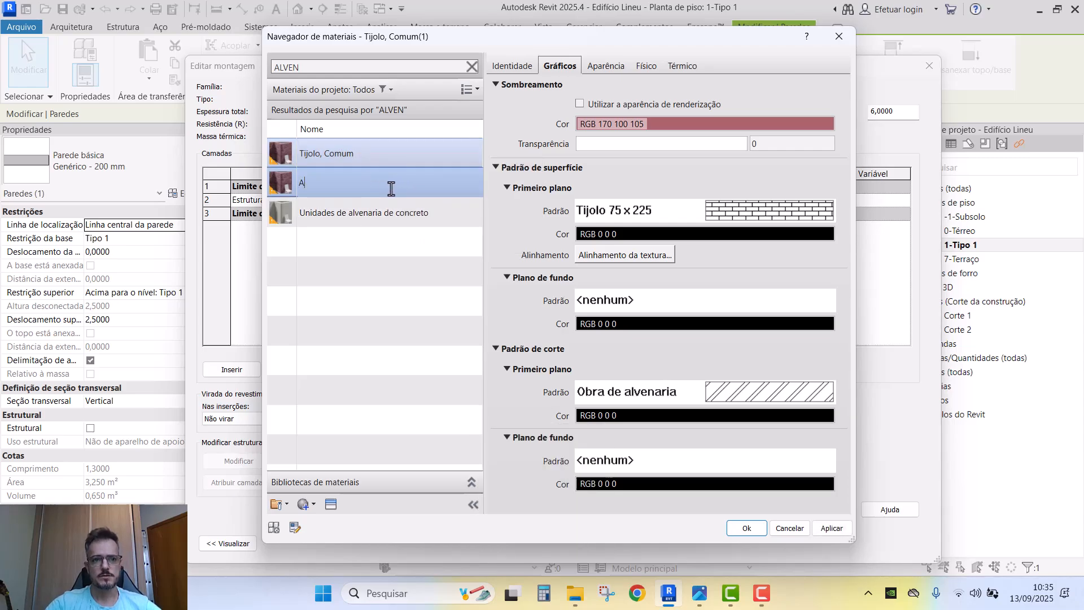
key("Caps_Lock")
type("LVENARIA DE")
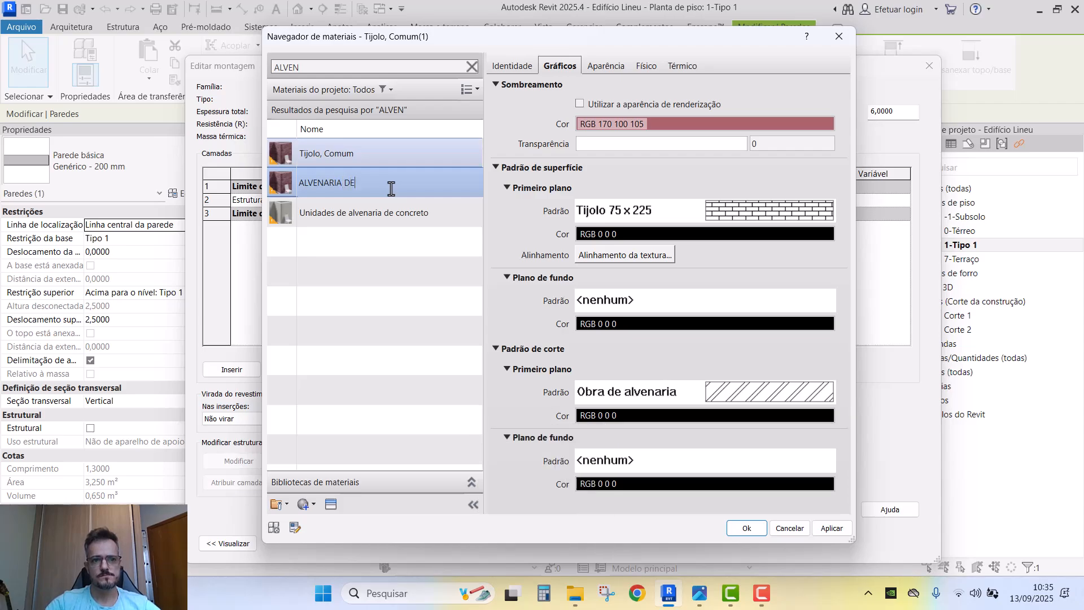
type("TIJOLO CERÂMICO 14X19X19")
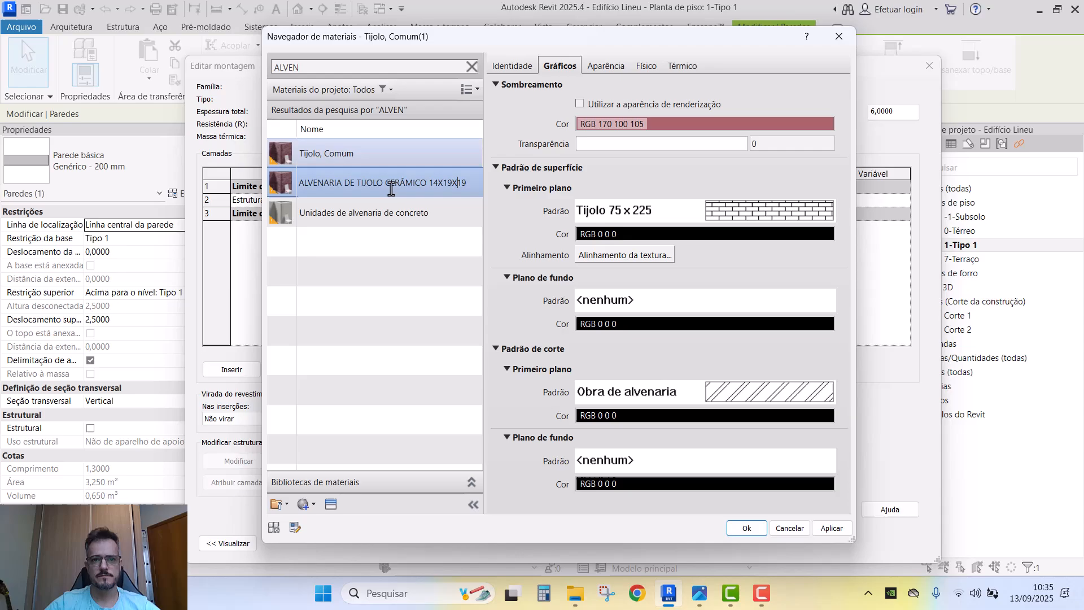
key("shift+Left")
key("Left")
key("Left")
key("Left")
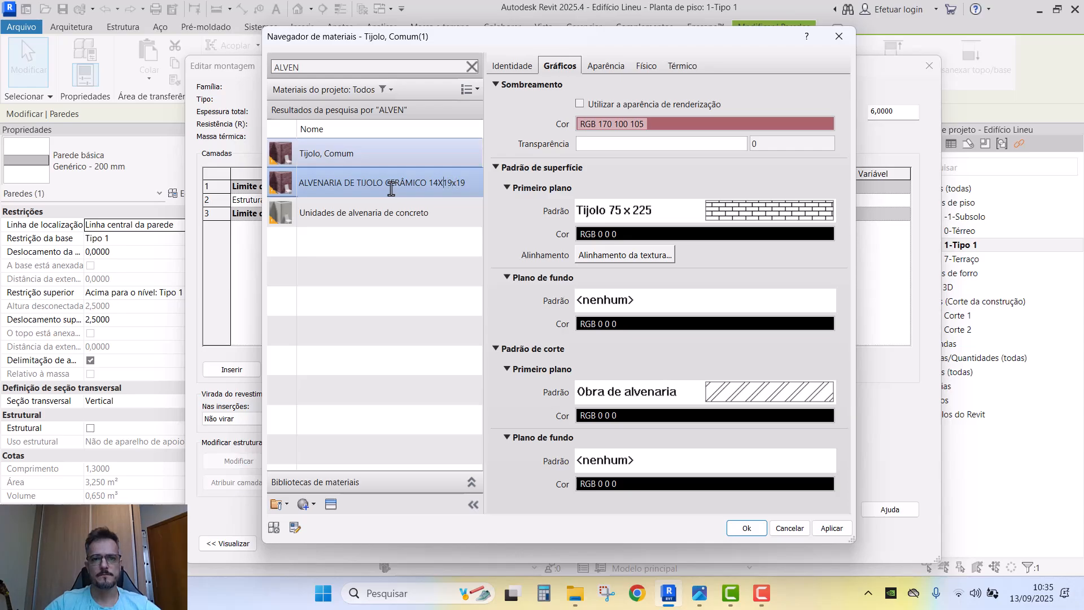
key("Return")
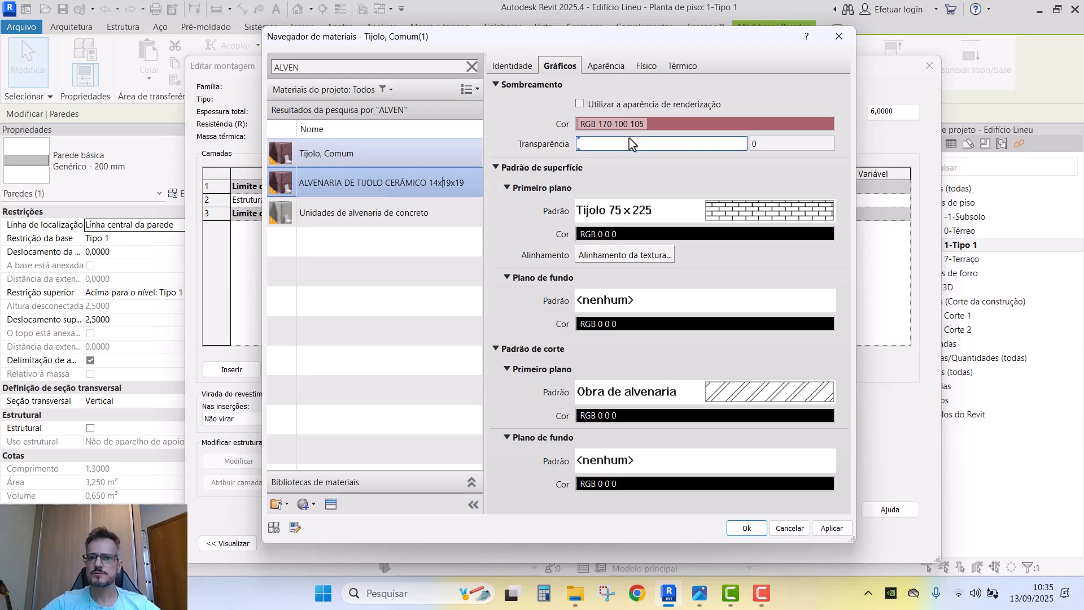
left_click(421, 213)
left_click(426, 161)
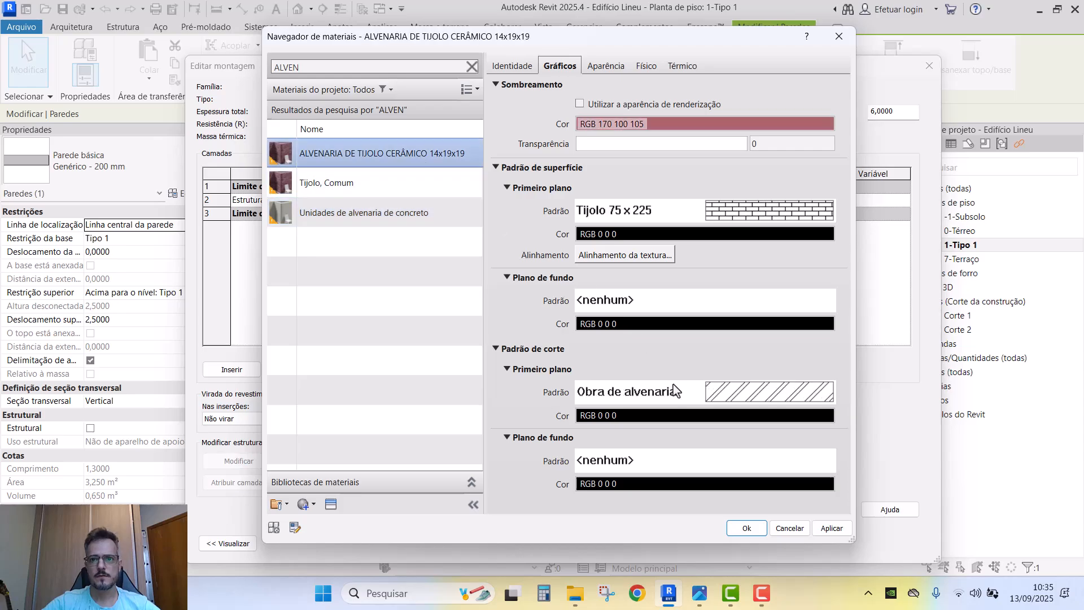
left_click(744, 529)
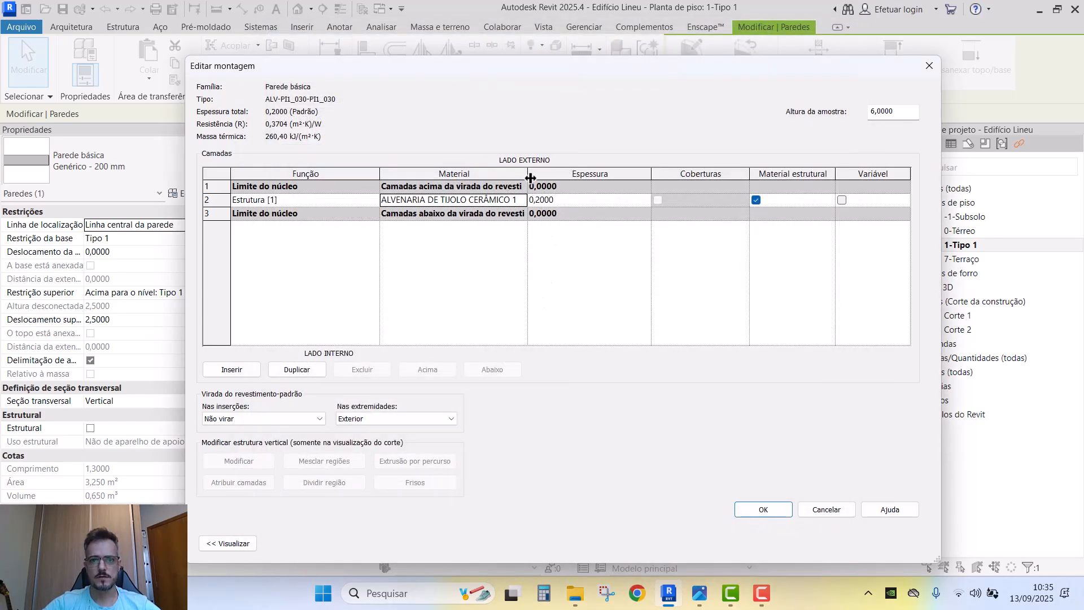
- Set the brick layer thickness to 0,14, close both dialogs and check the thinner wall in plan
left_click_drag(531, 178, 589, 178)
left_click(649, 205)
type(",14")
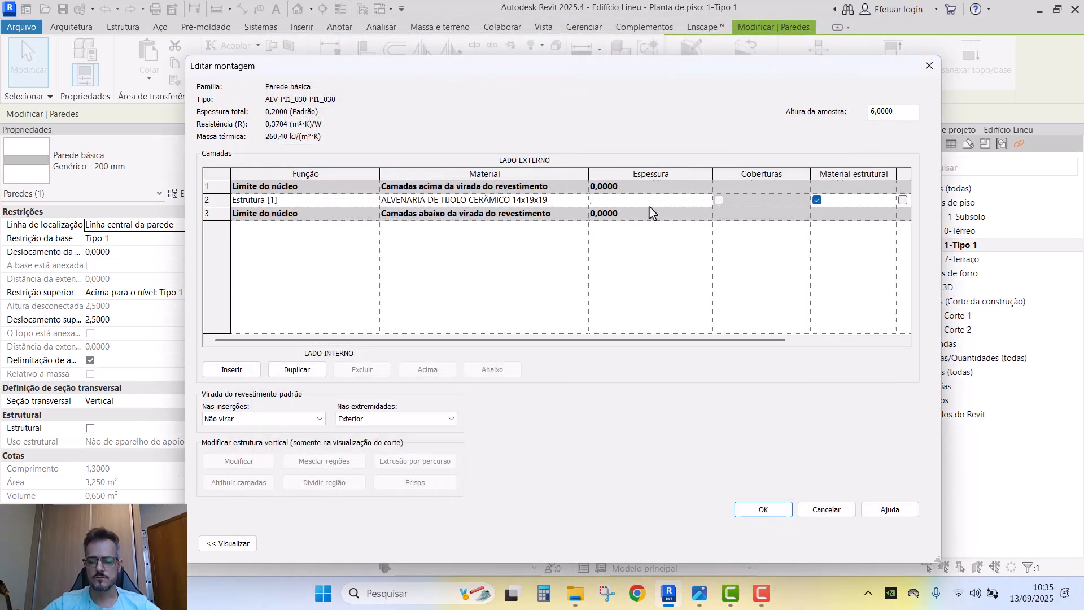
left_click(763, 510)
left_click(778, 543)
left_click(494, 382)
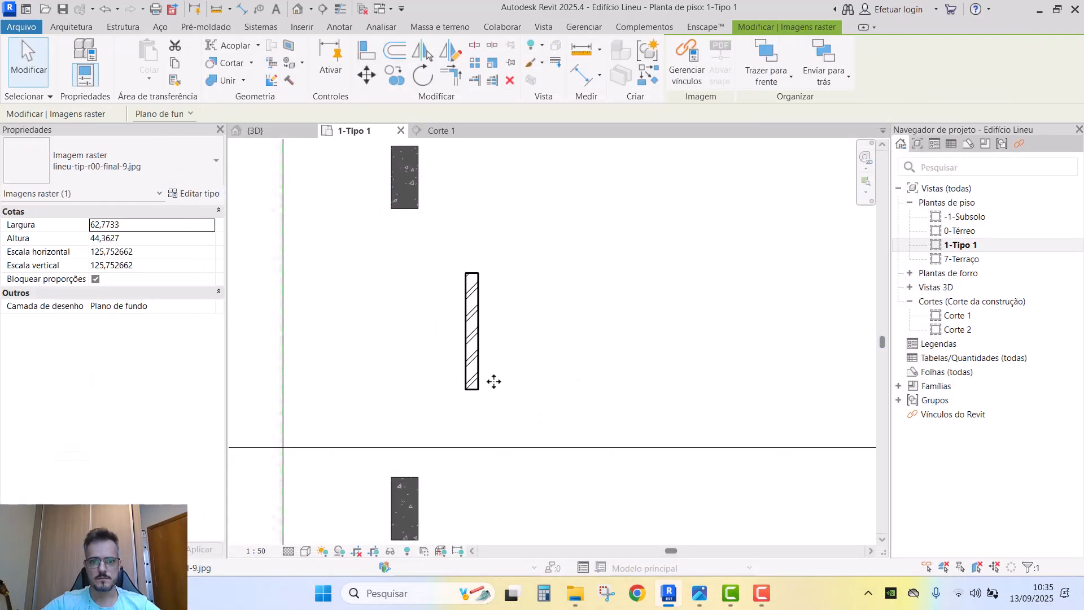
scroll(486, 339, "up", 1)
left_click(469, 345)
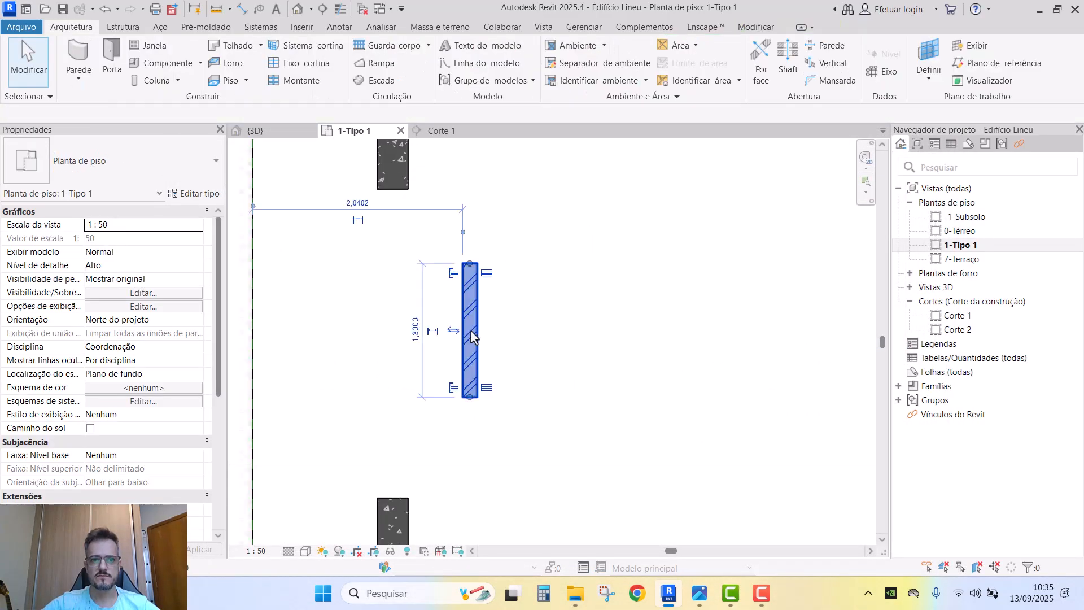
key("Escape")
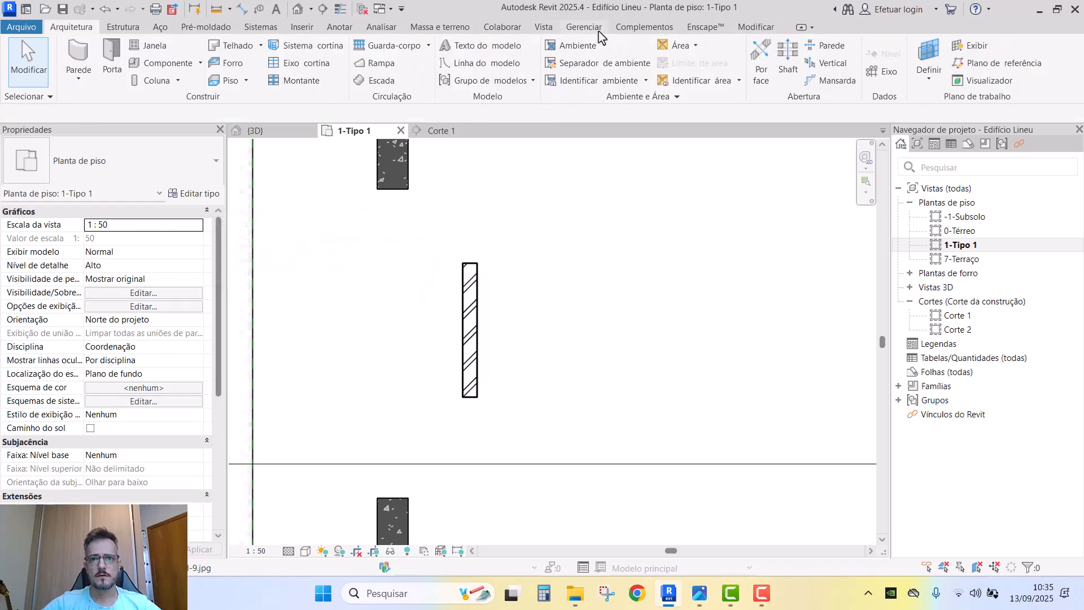
left_click(597, 28)
- Set the brick material's cut pattern to <Preenchimento sólido> in RGB 154 154 154
left_click(71, 56)
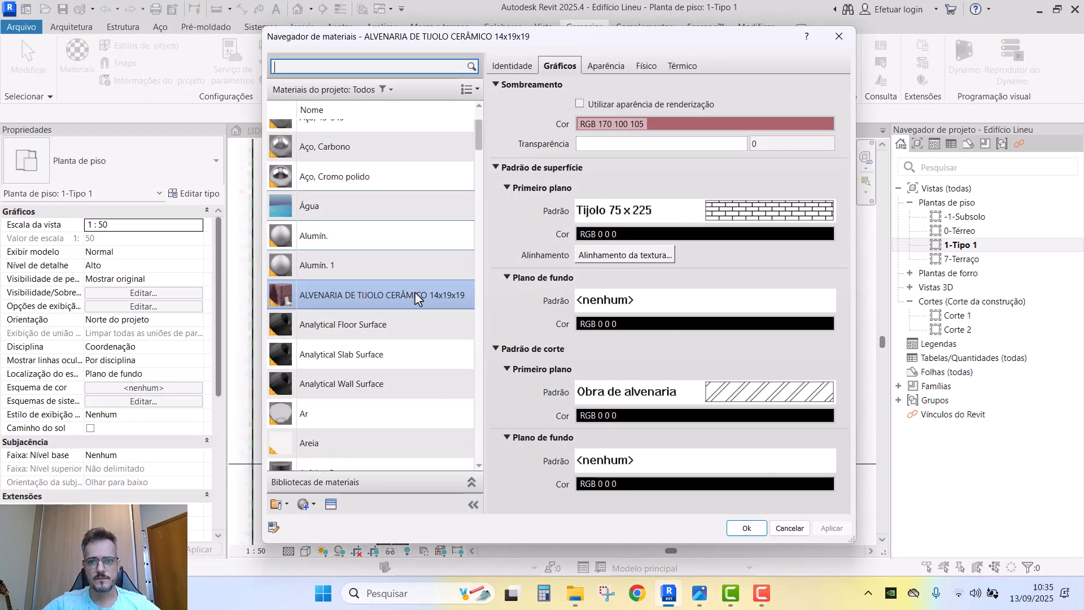
left_click(683, 125)
key("Escape")
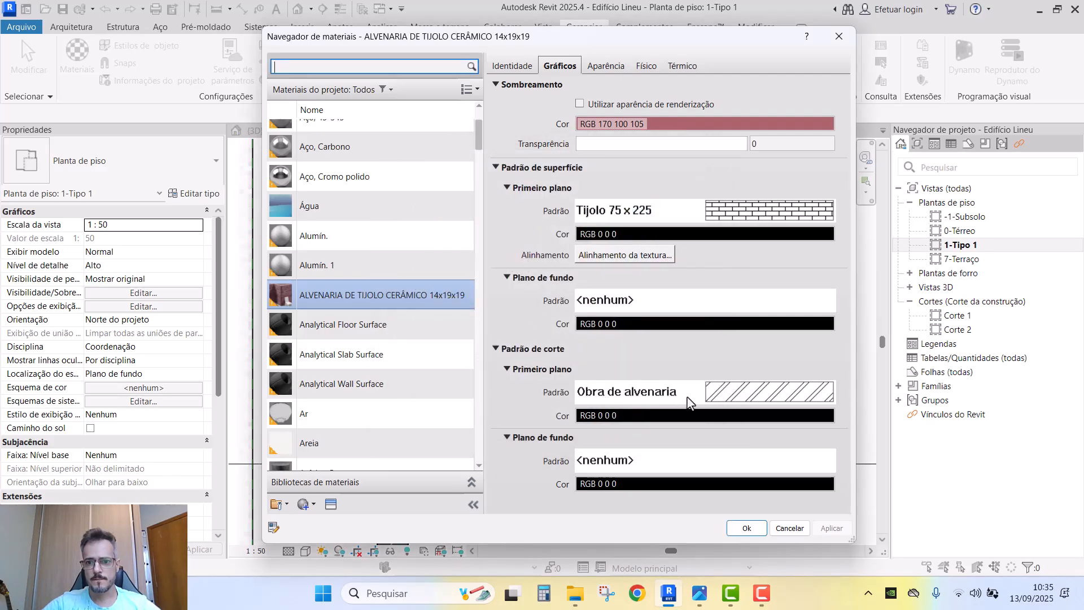
left_click(655, 391)
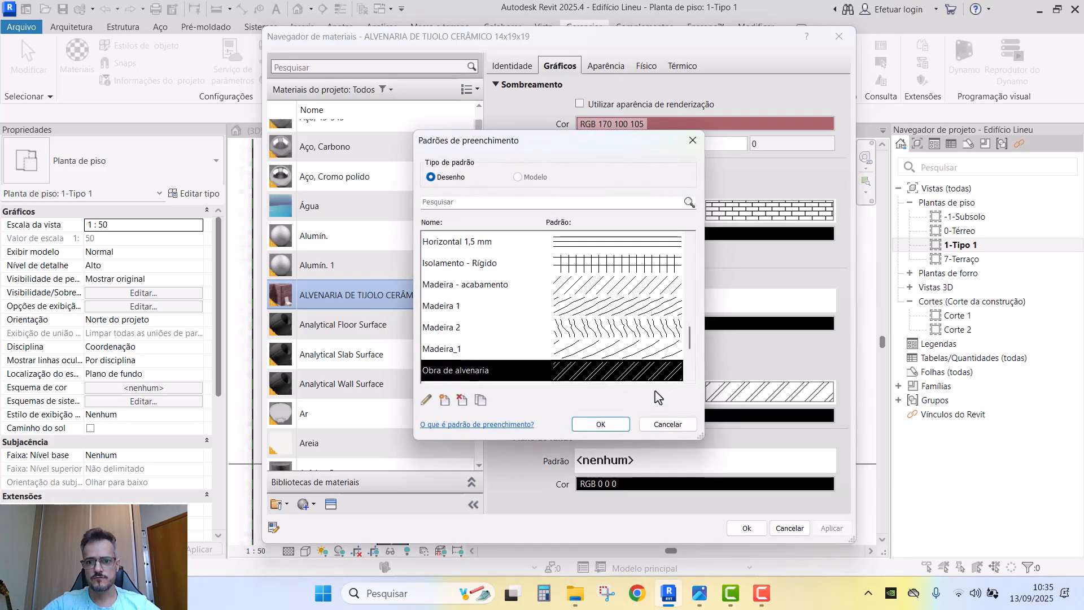
scroll(524, 298, "up", 10)
left_click(545, 265)
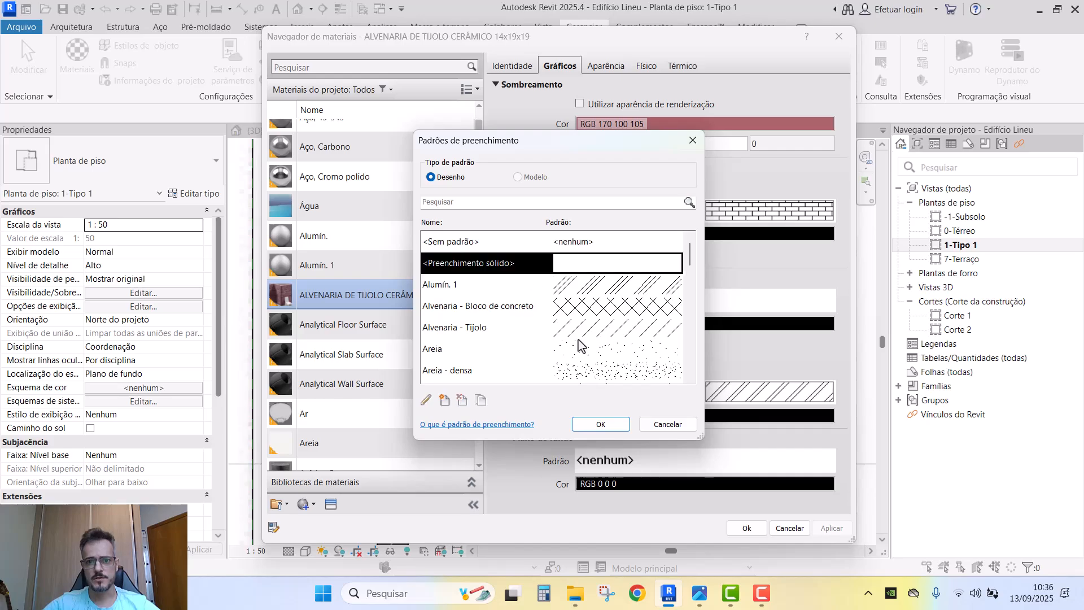
left_click(604, 425)
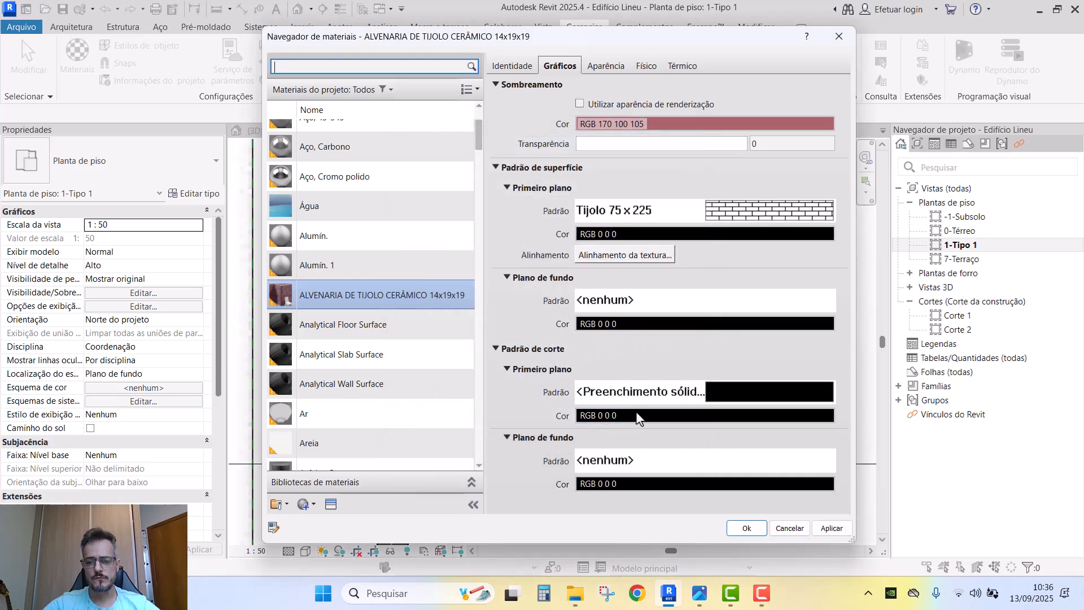
left_click(650, 416)
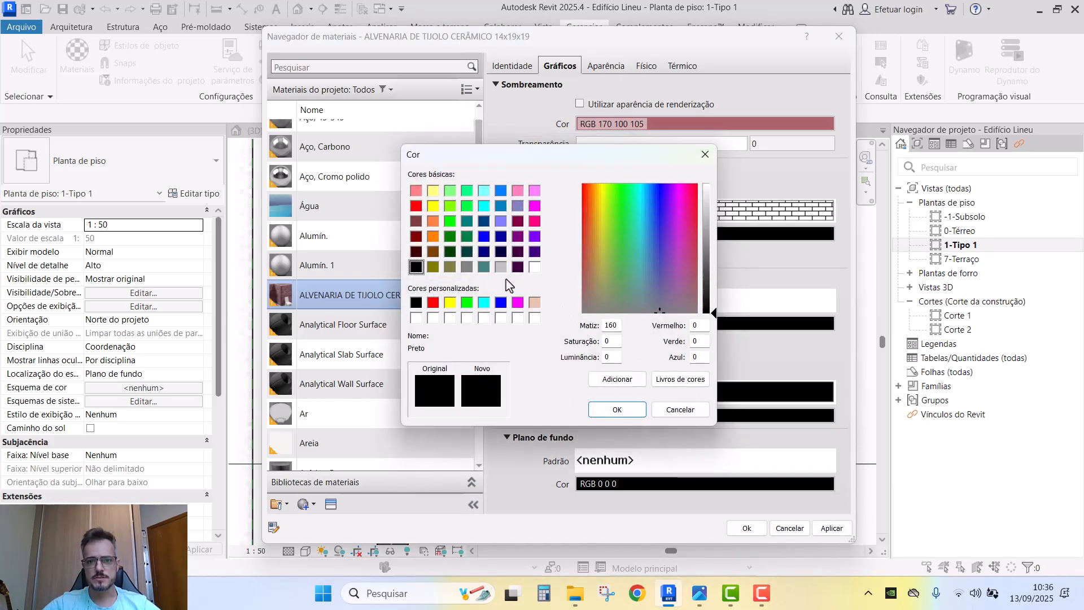
left_click(469, 267)
left_click(713, 236)
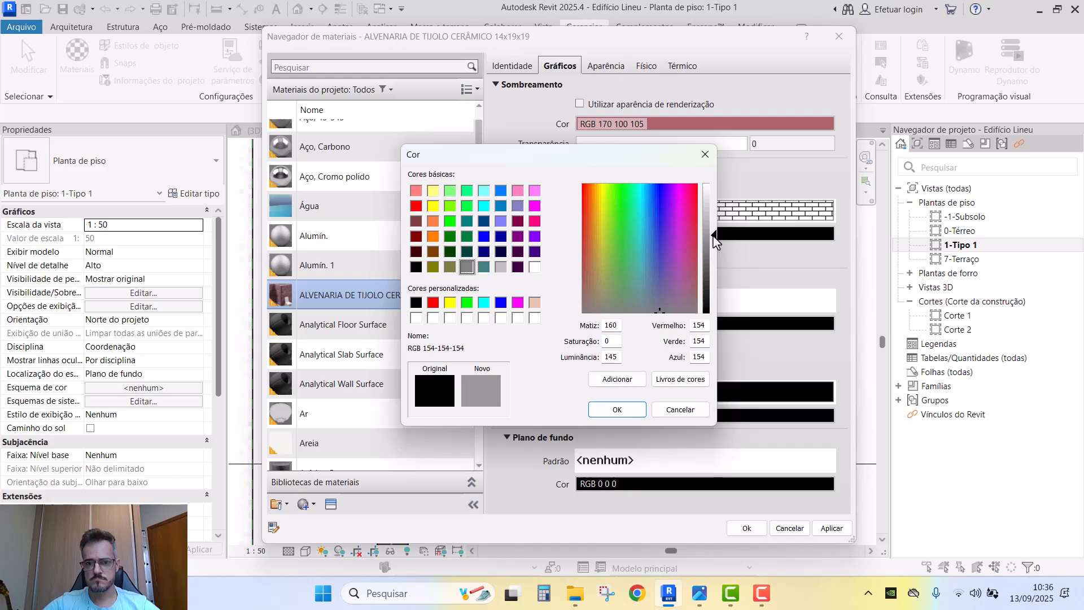
left_click(621, 410)
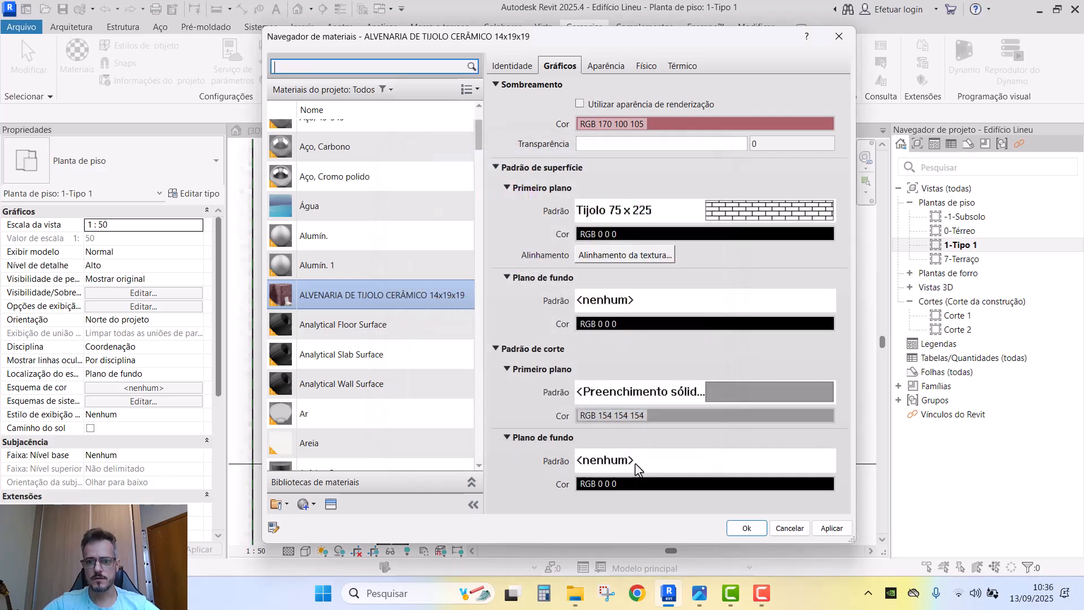
left_click(744, 529)
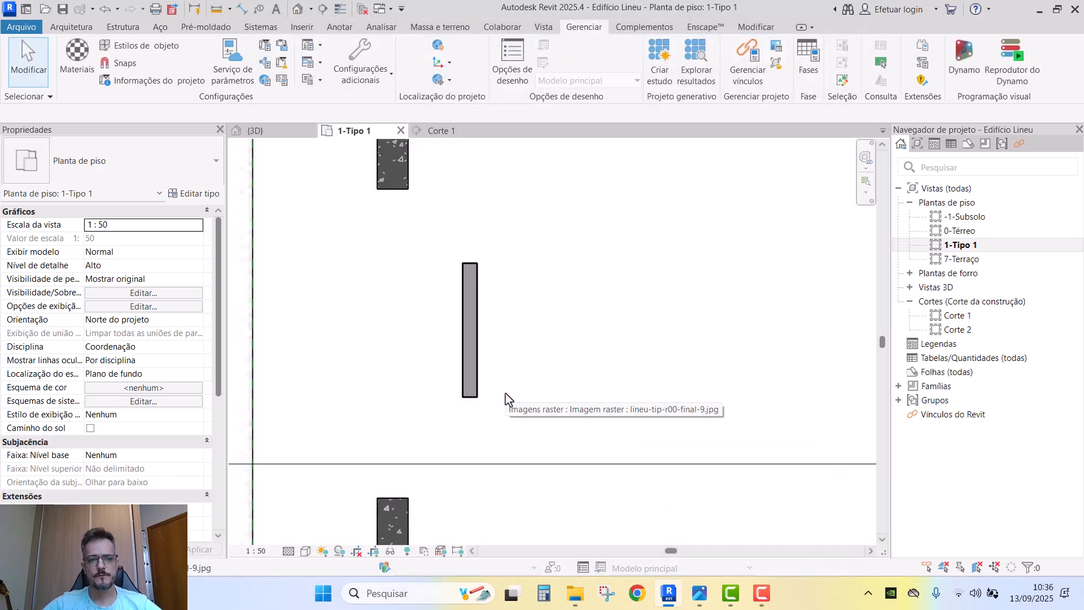
- Insert a new Estrutura [1] layer above the 0,14 brick layer in the wall assembly
left_click(471, 282)
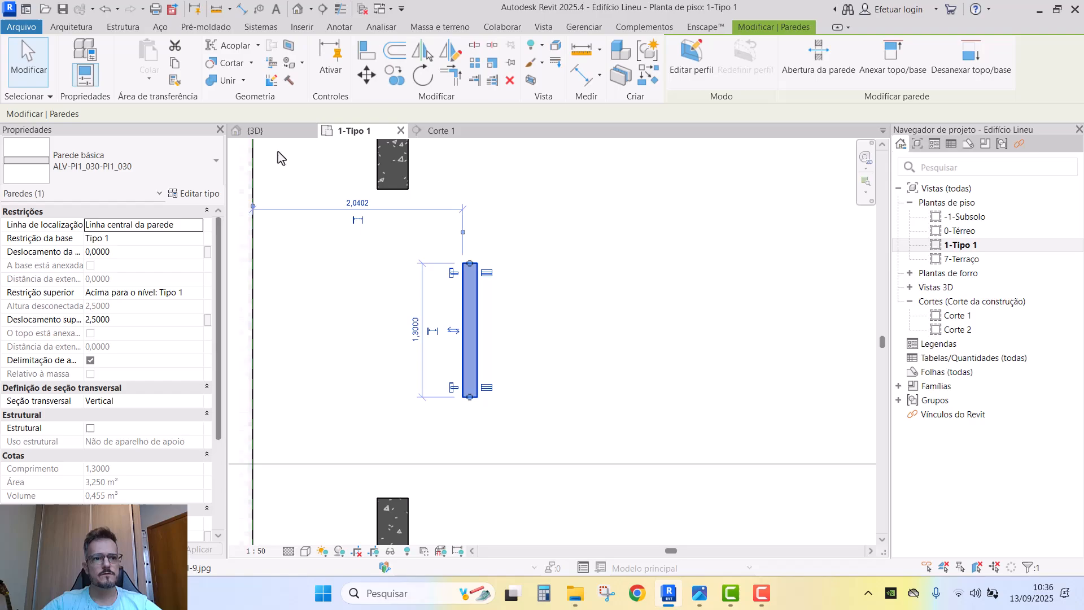
left_click(198, 194)
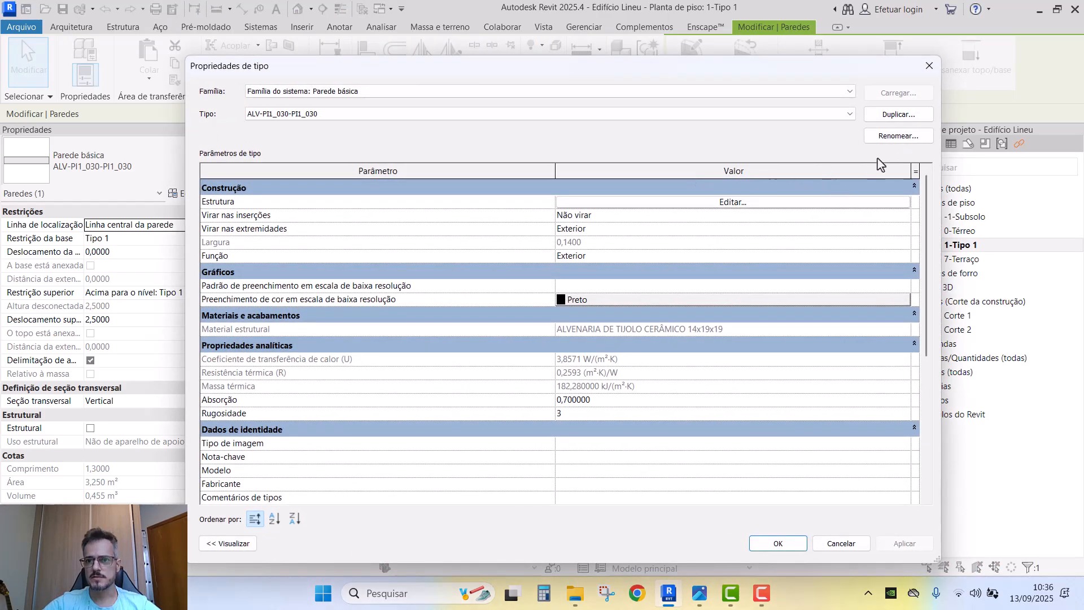
left_click(834, 202)
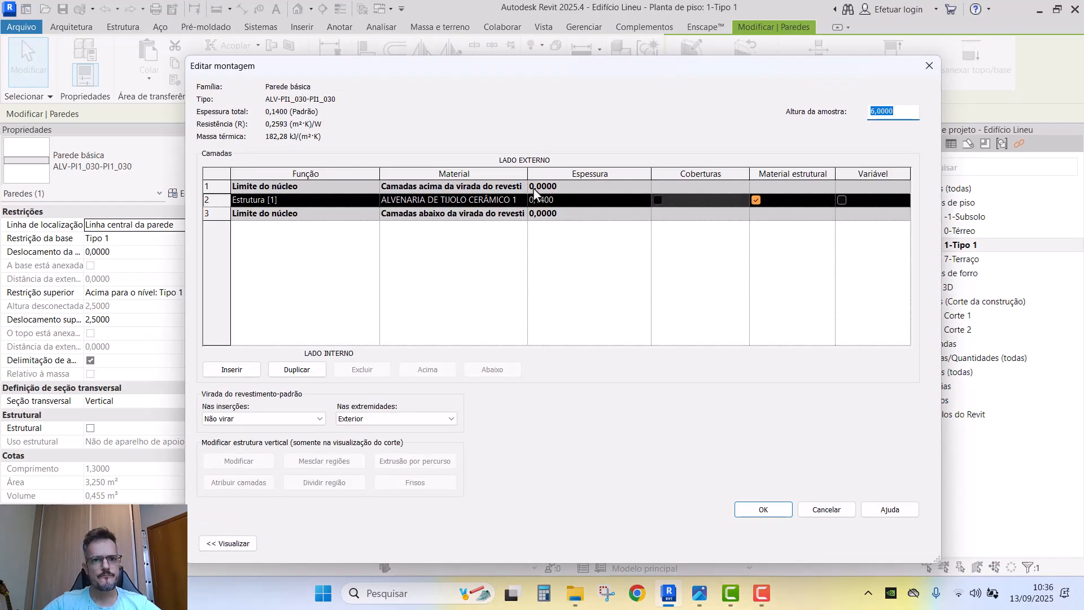
left_click(232, 370)
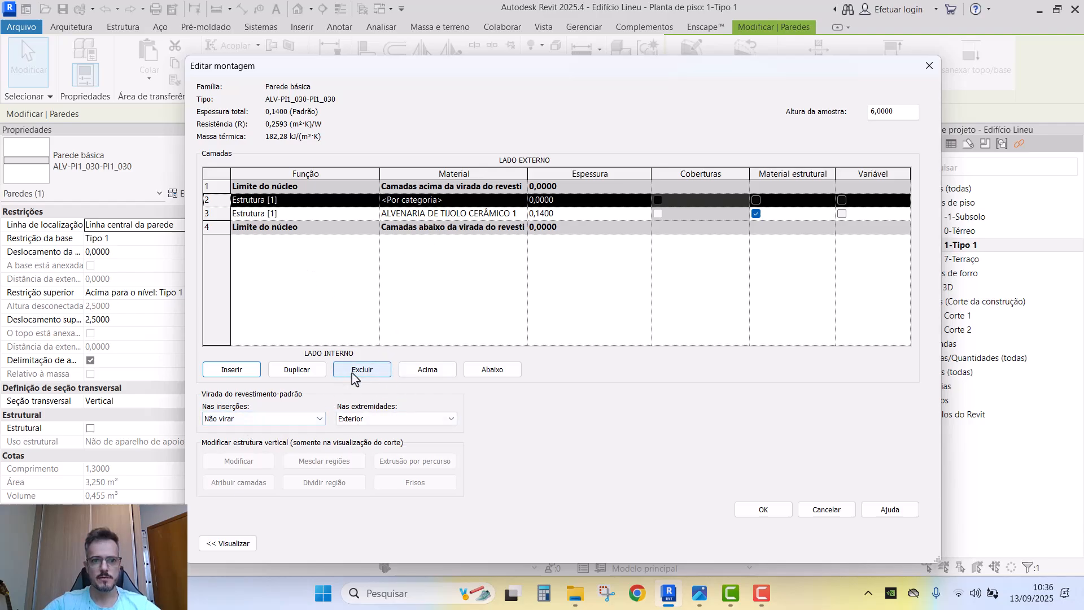
- Move the new layer to the bottom of the assembly and make it an Acabamento 1 [4] finish
left_click(490, 375)
left_click(487, 375)
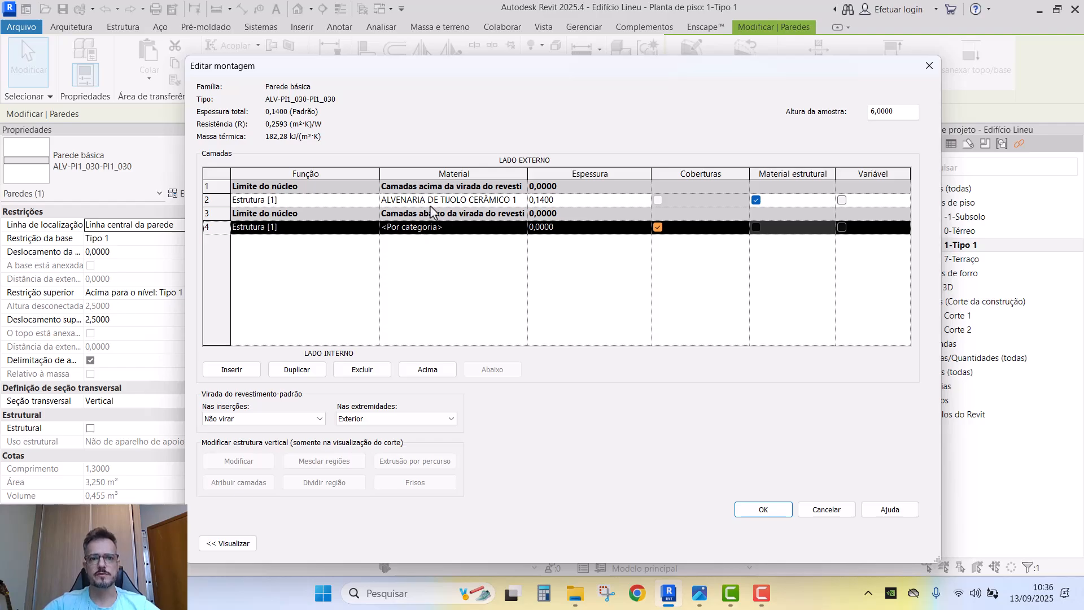
left_click(372, 228)
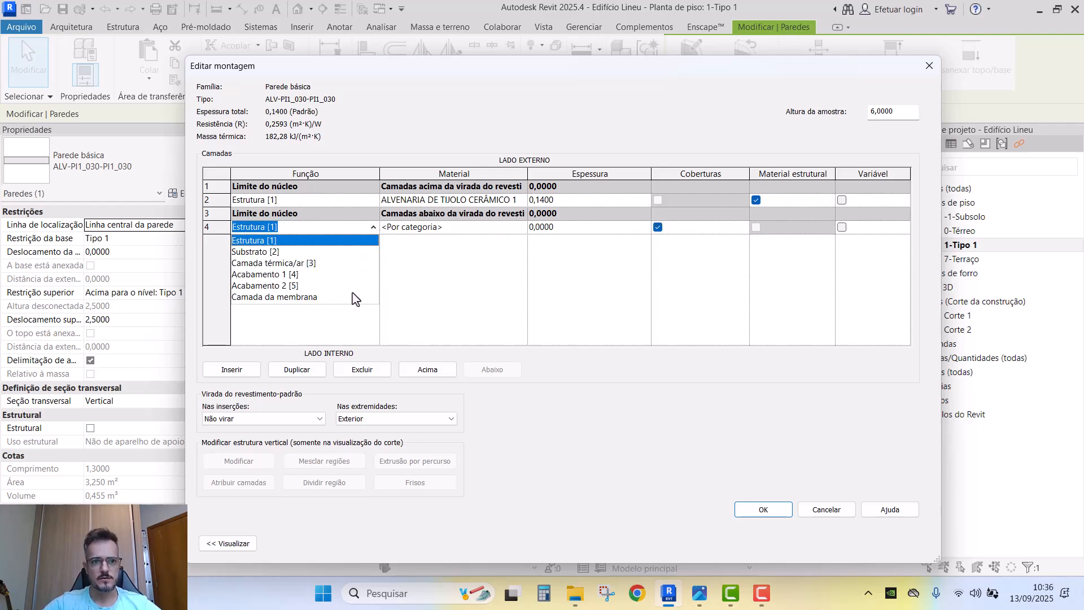
left_click(282, 275)
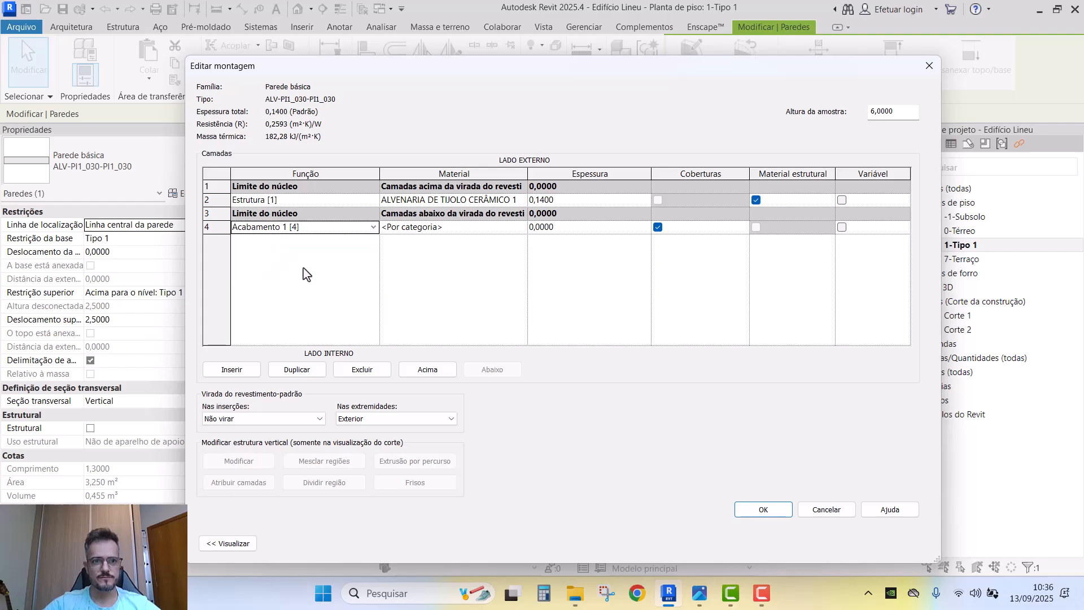
- Set the finish layer thickness to 0,0200 and bring up its material list
left_click(579, 229)
type(",025")
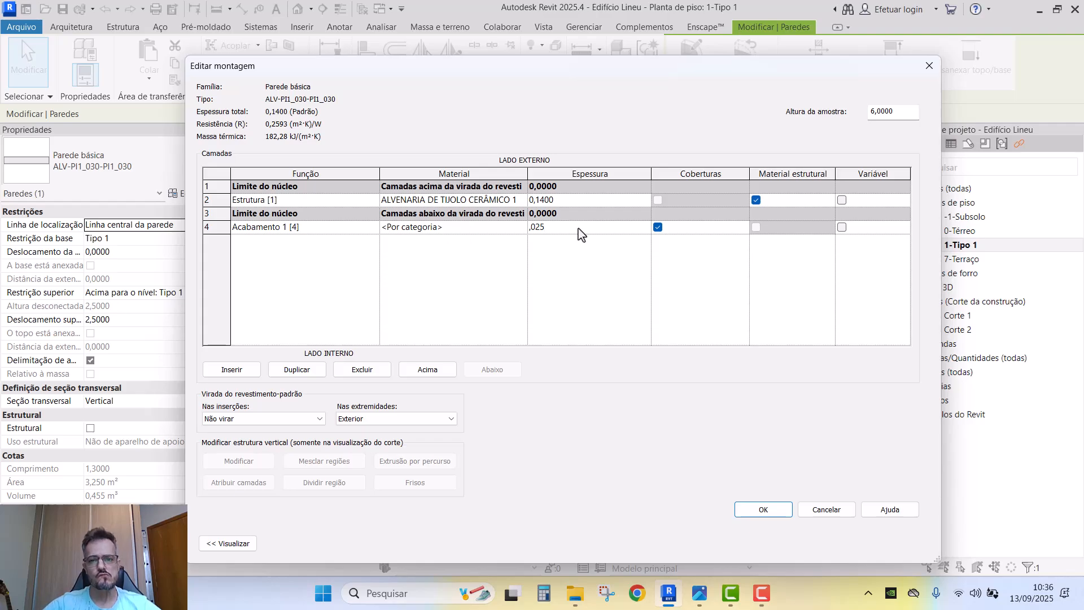
left_click_drag(578, 228, 527, 229)
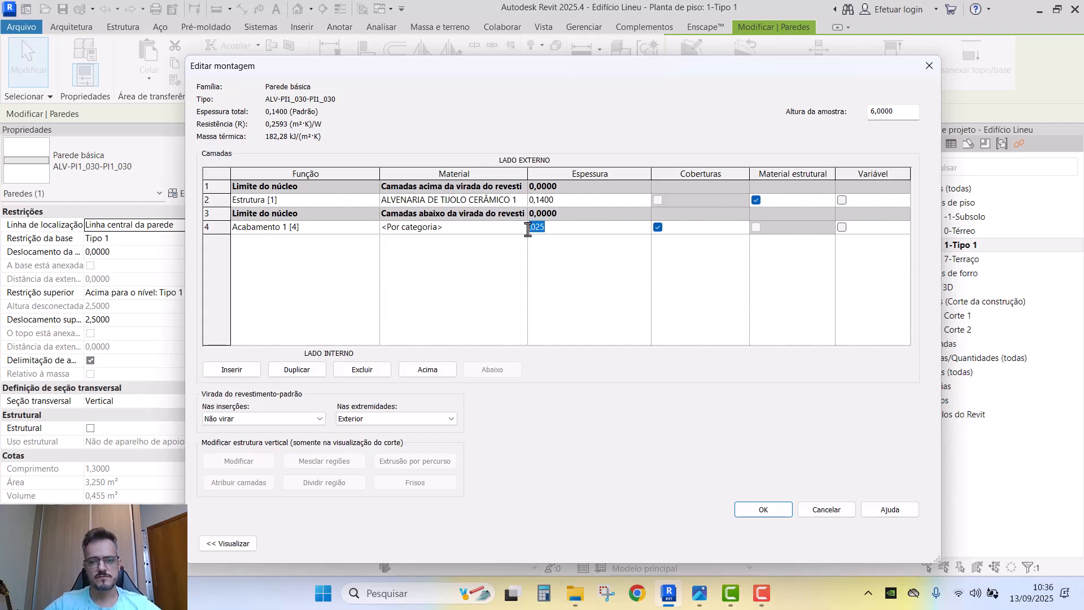
left_click(586, 201)
left_click(571, 228)
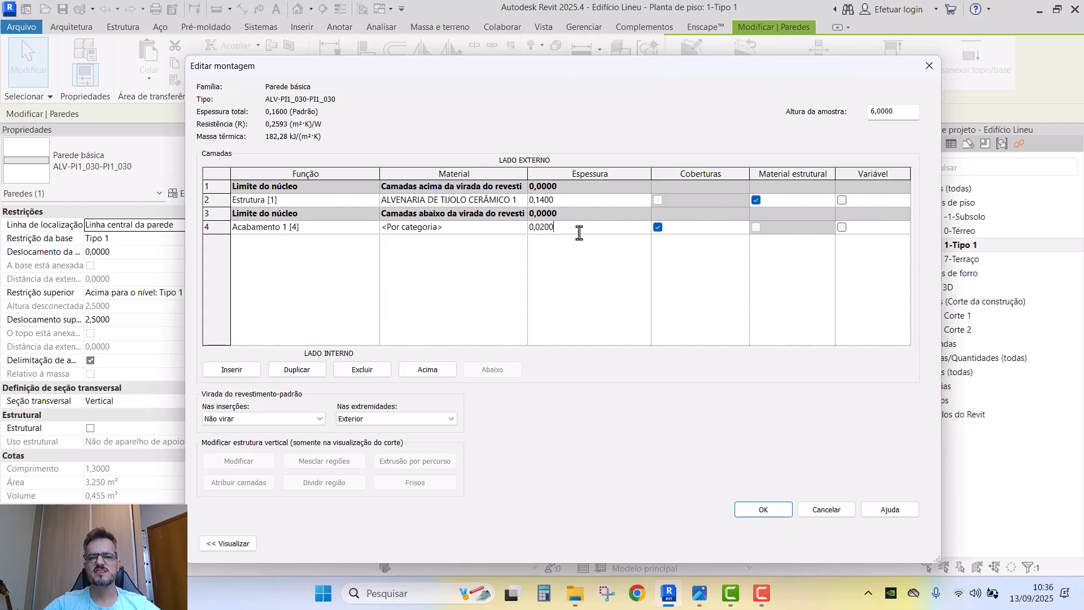
left_click_drag(577, 233, 510, 237)
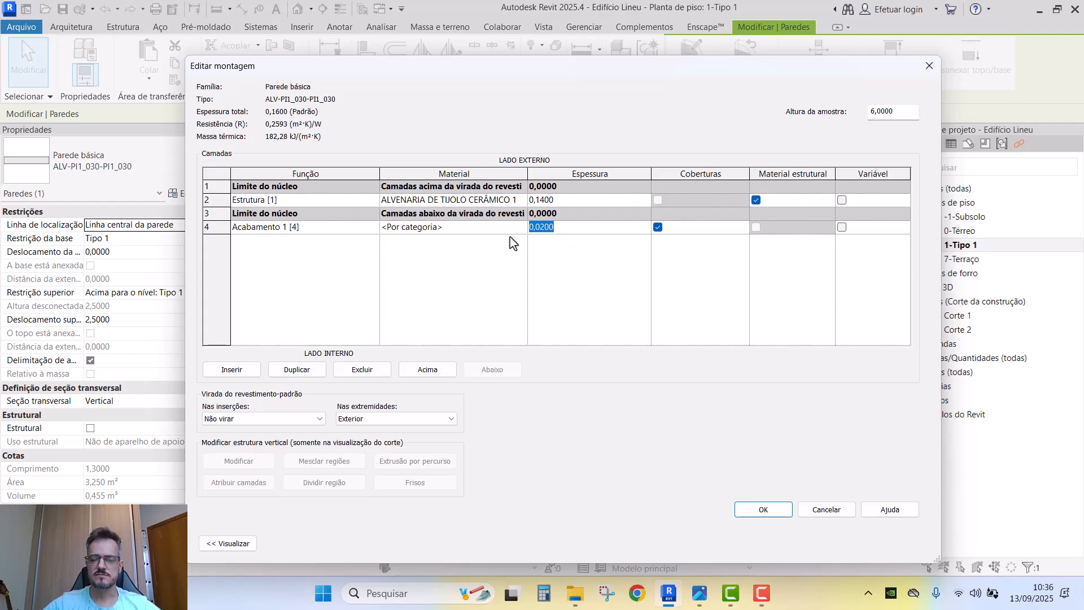
type(",0")
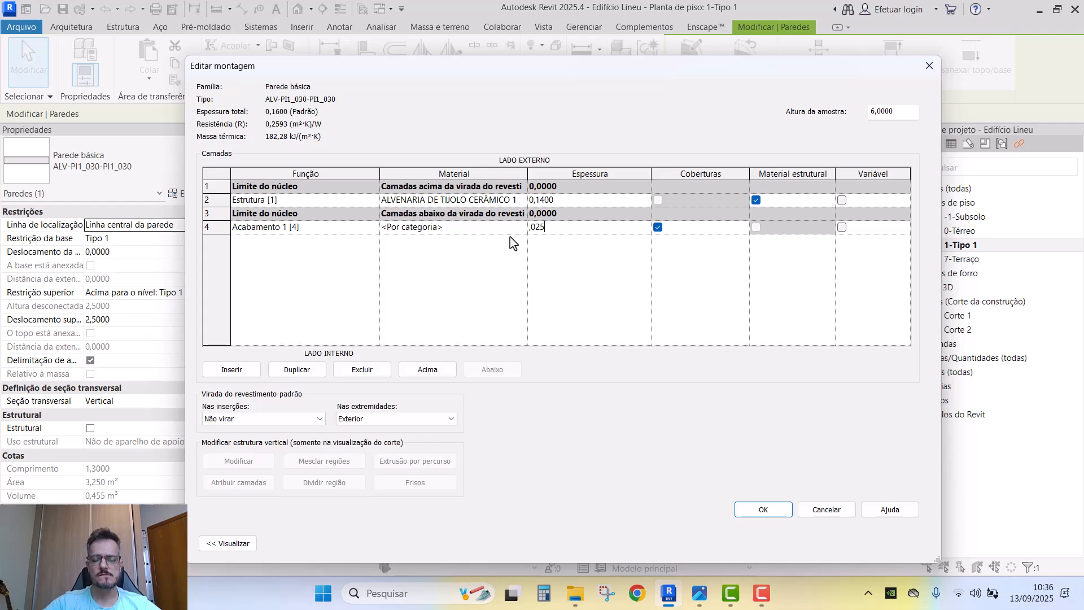
left_click_drag(549, 229, 480, 231)
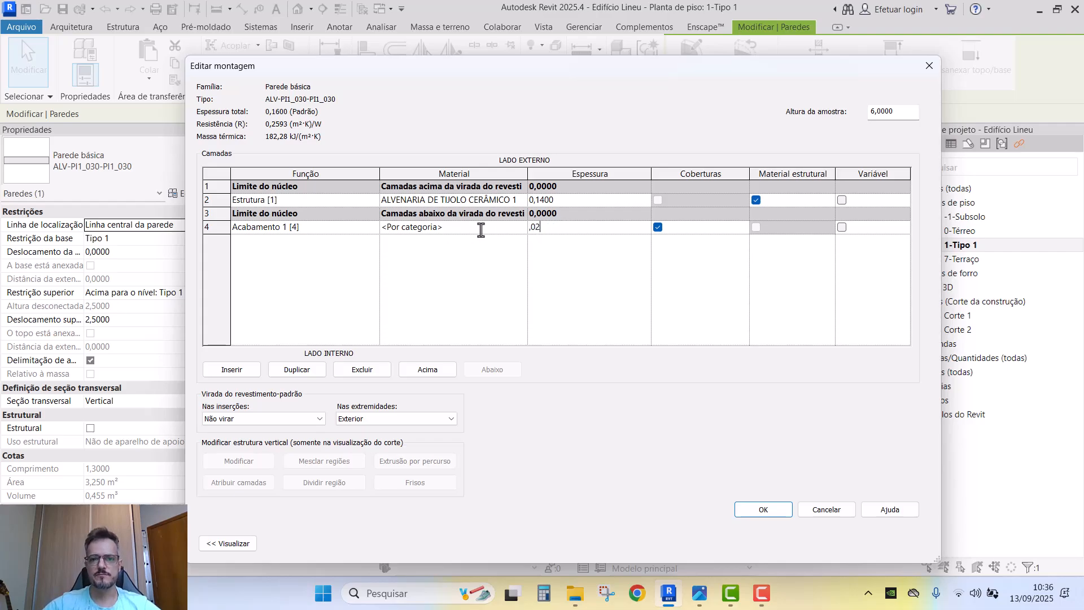
left_click(553, 204)
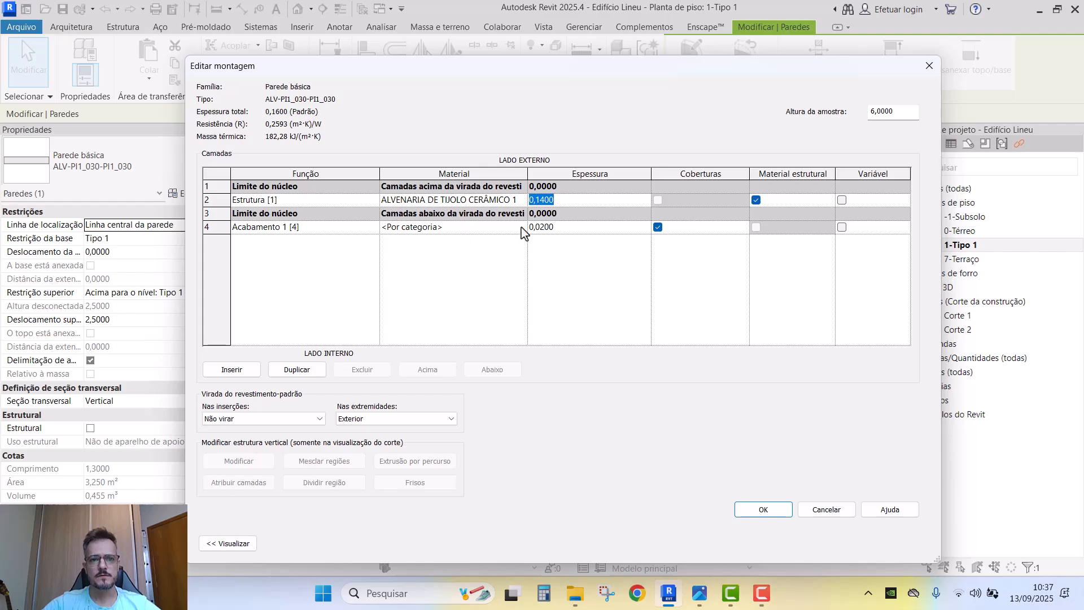
left_click(521, 227)
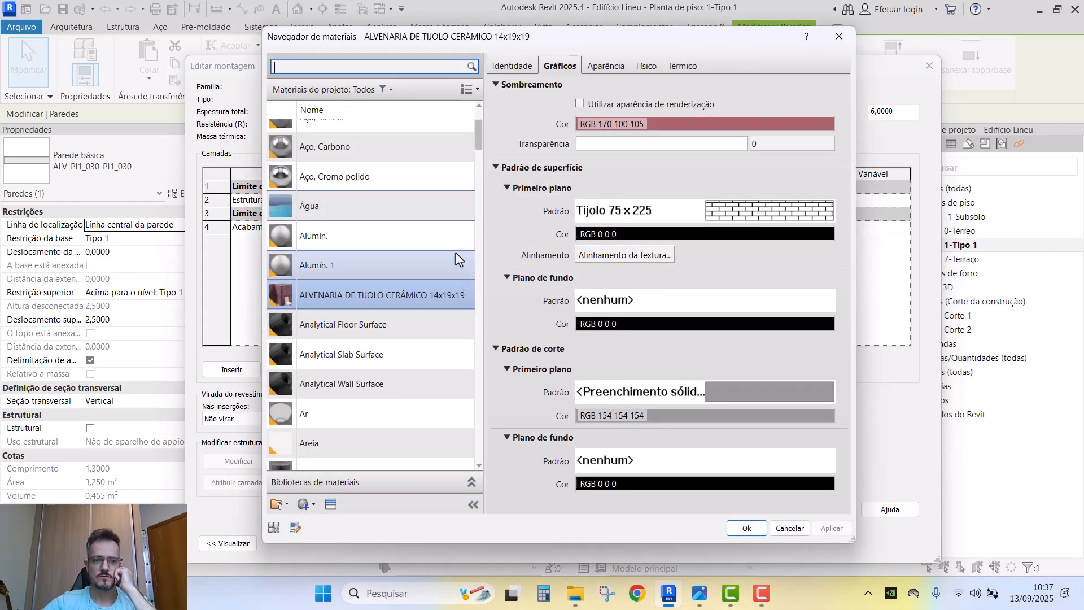
scroll(455, 254, "up", 1)
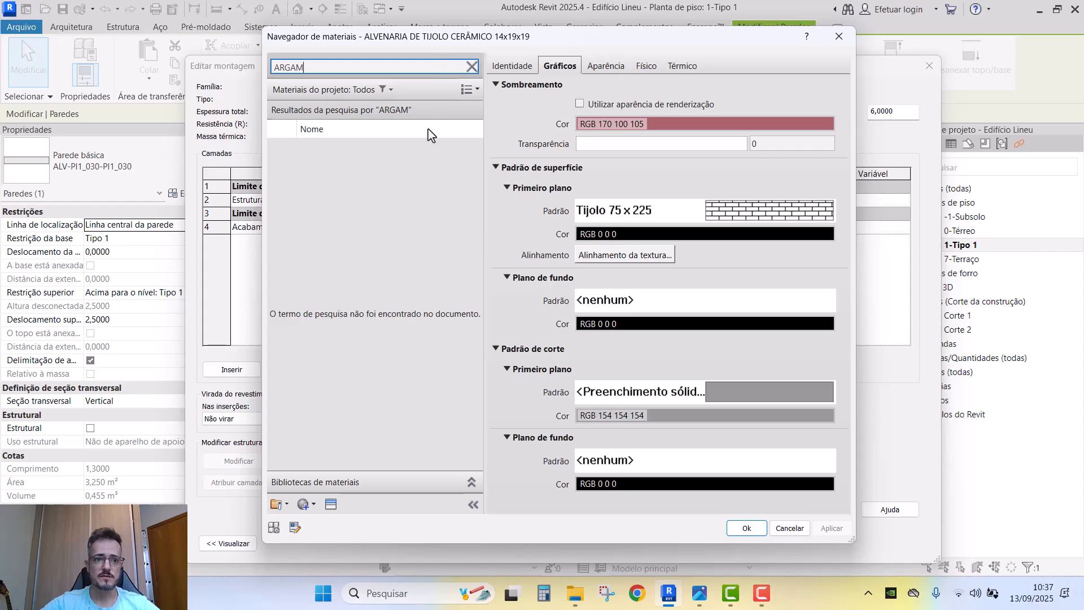
- Clear the ARGAM search and create a new blank material
left_click_drag(318, 66, 215, 70)
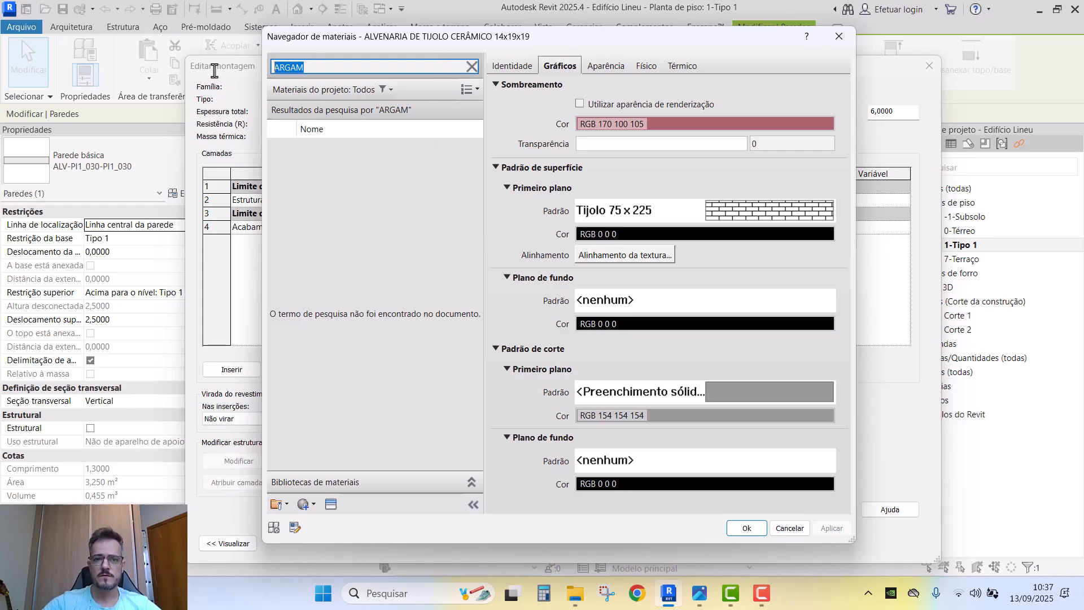
key("BackSpace")
left_click(308, 504)
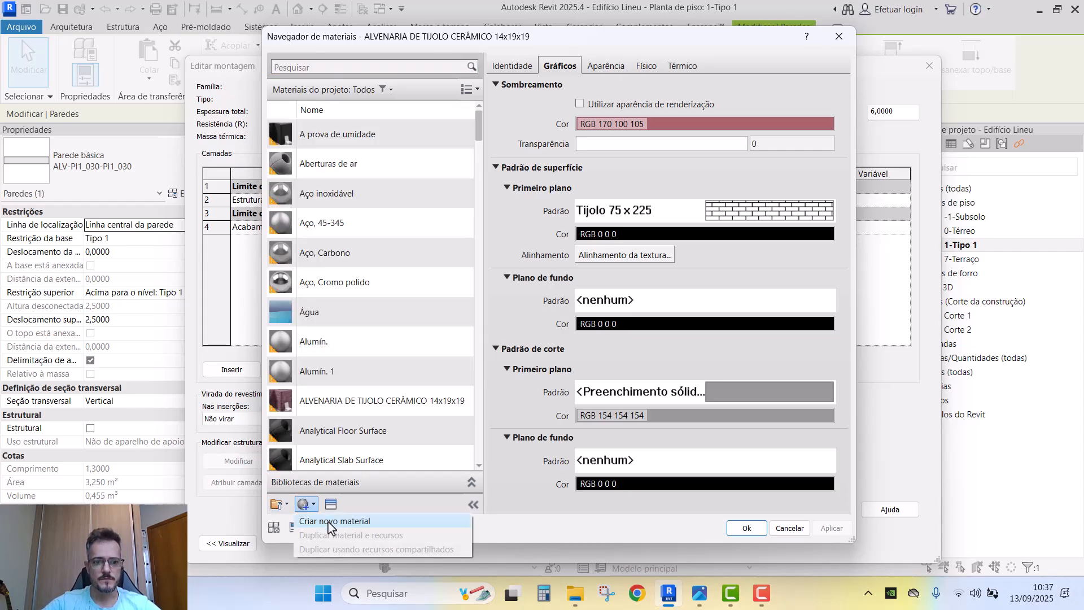
left_click(324, 522)
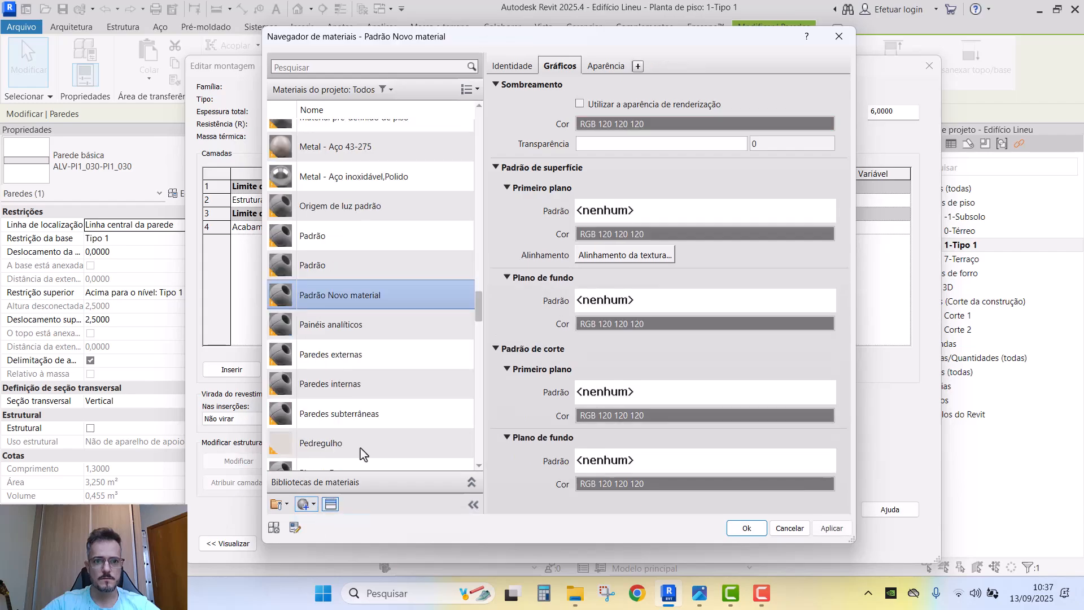
- Rename the new material to ARGAMASSA DE CHAPISCO, EMBOÇO E REBOCO
right_click(366, 284)
left_click(403, 338)
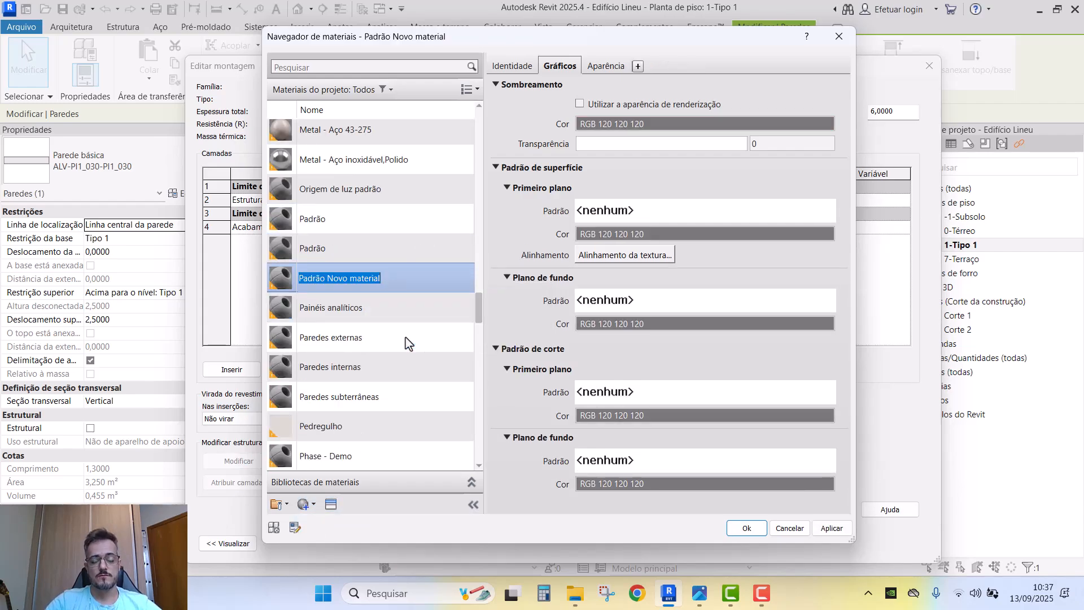
type("ARGAMASSA DE")
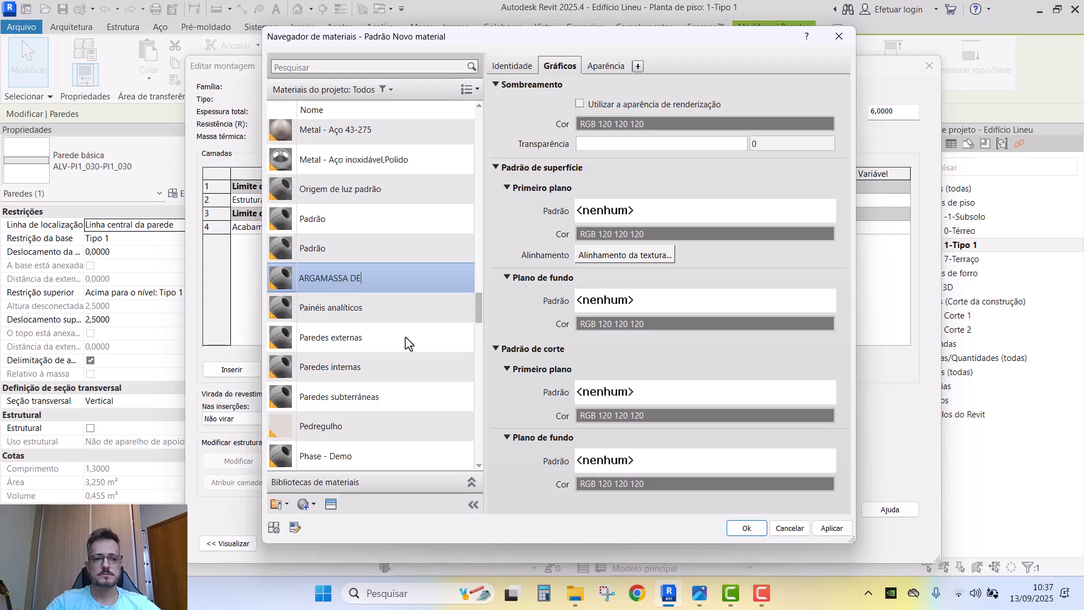
type(" EMBOÇO")
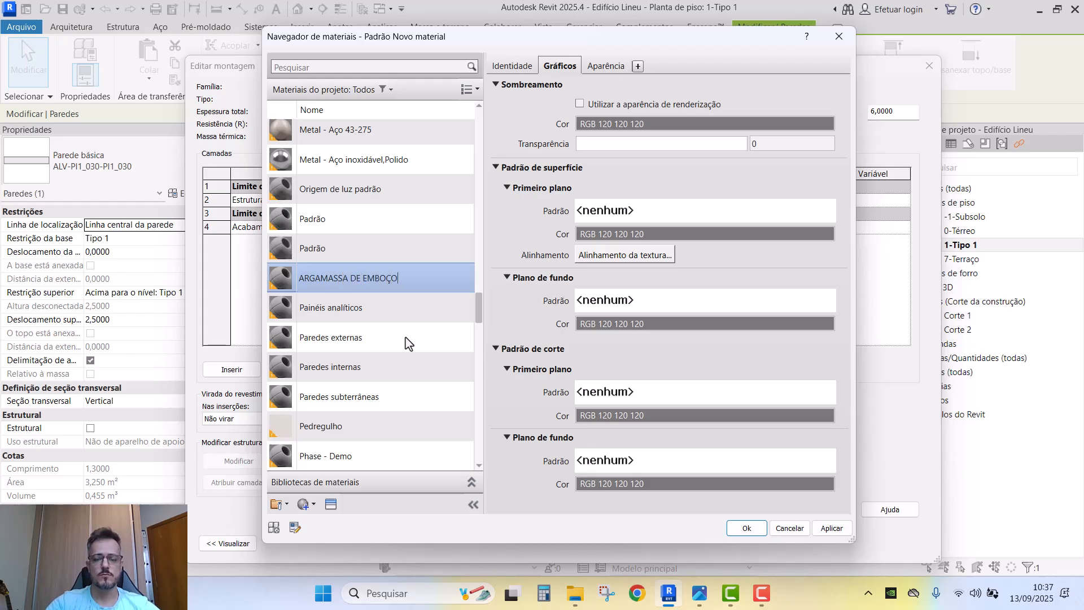
type(", REBOCO E")
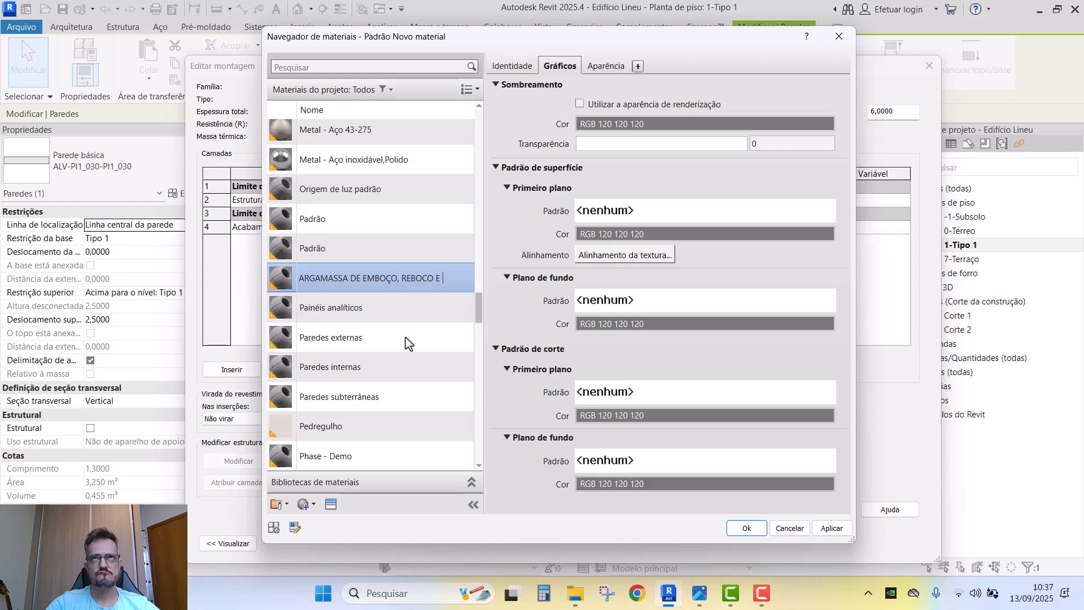
key("BackSpace")
key("BackSpace")
key("BackSpace")
key("BackSpace")
key("BackSpace")
key("BackSpace")
key("BackSpace")
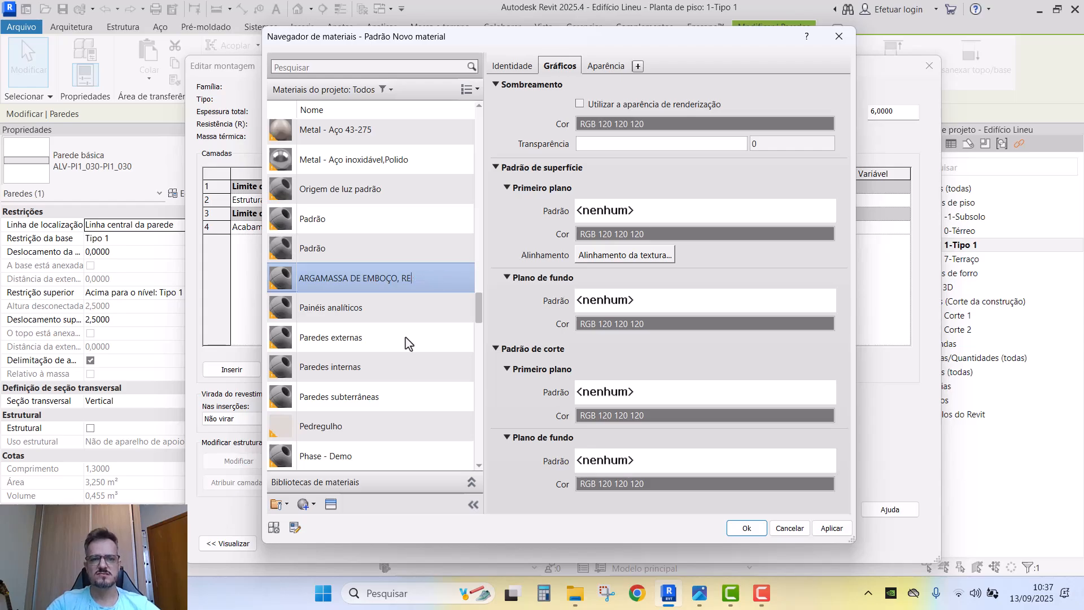
type("CHAPISC")
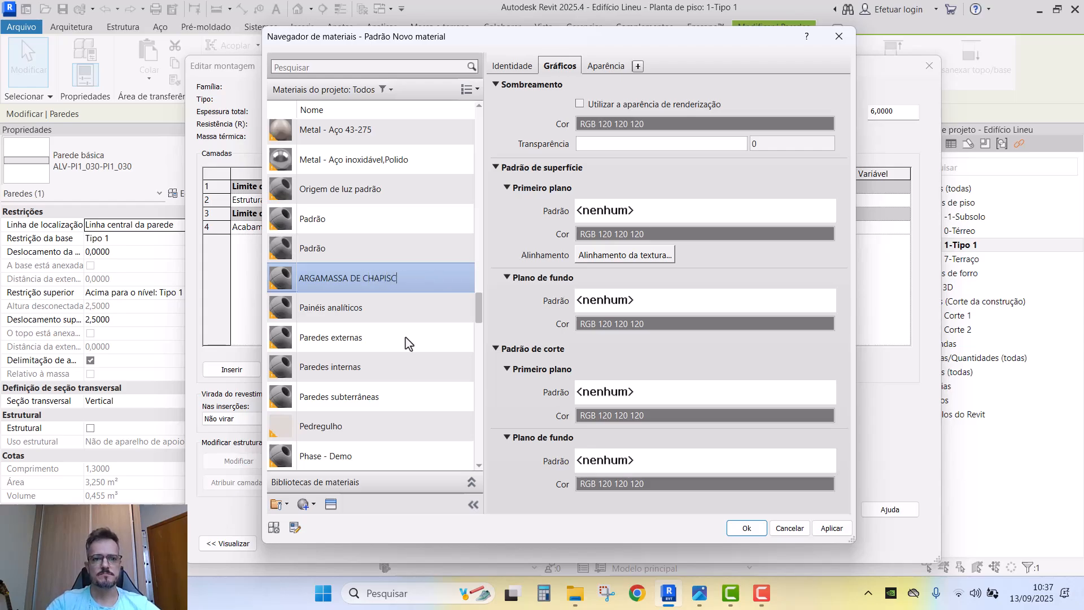
type("O, EMBOÇO E")
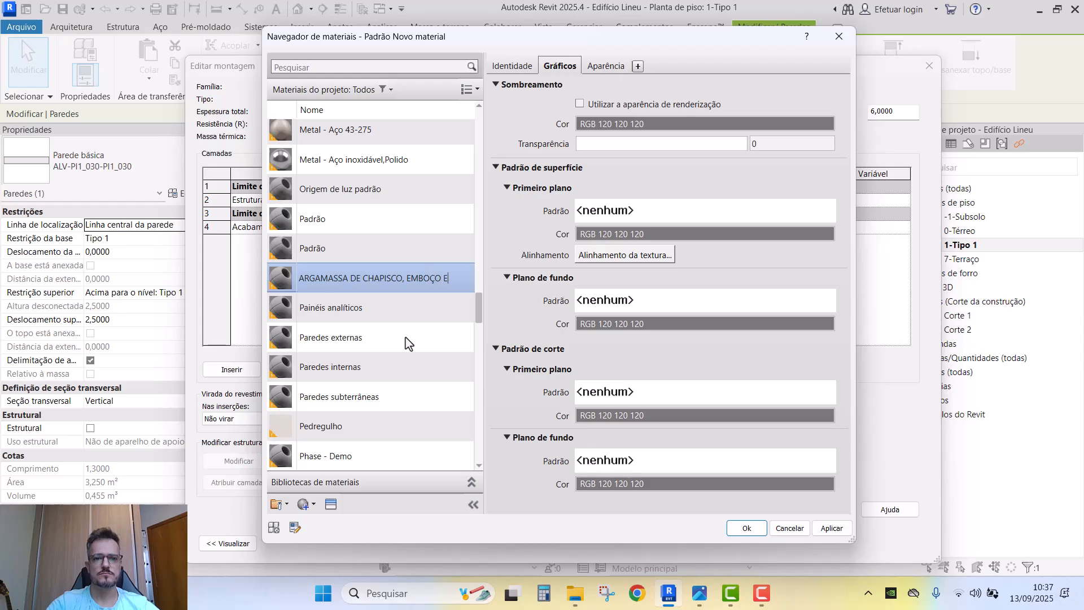
type(" REBOC")
key("BackSpace")
type("BOCO")
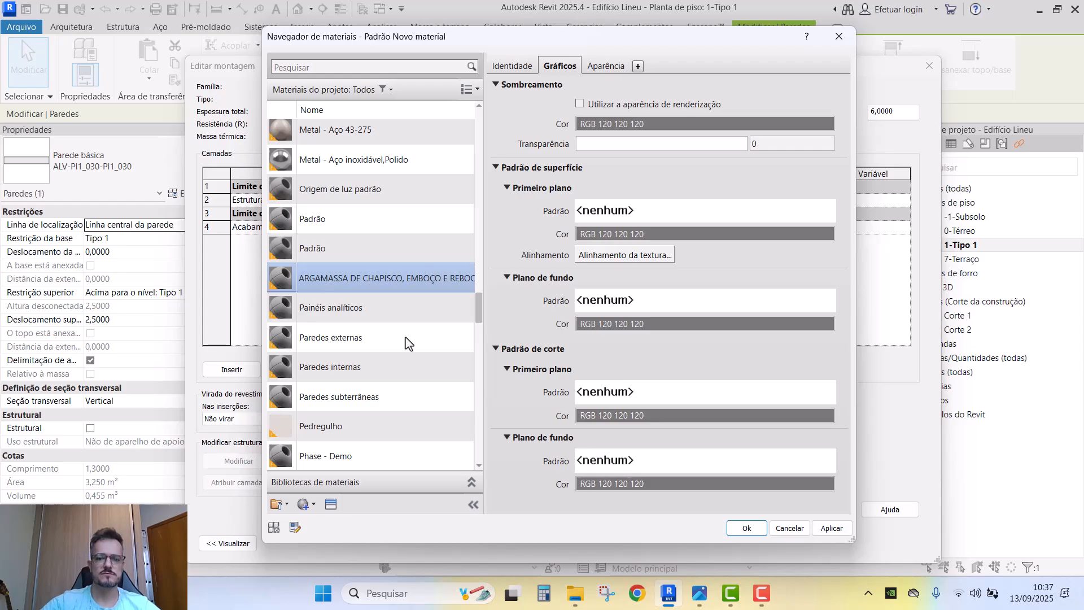
key("Return")
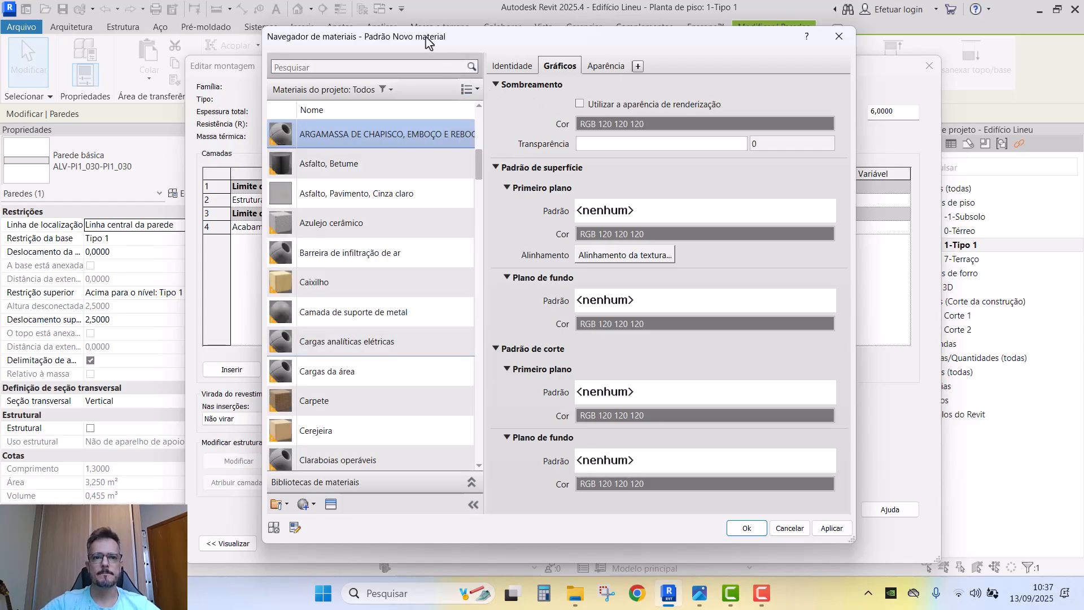
- Widen the Material Browser, keep the grey shading, and assign the mortar material to the finish layer
left_click_drag(425, 37, 352, 31)
left_click_drag(783, 309, 890, 308)
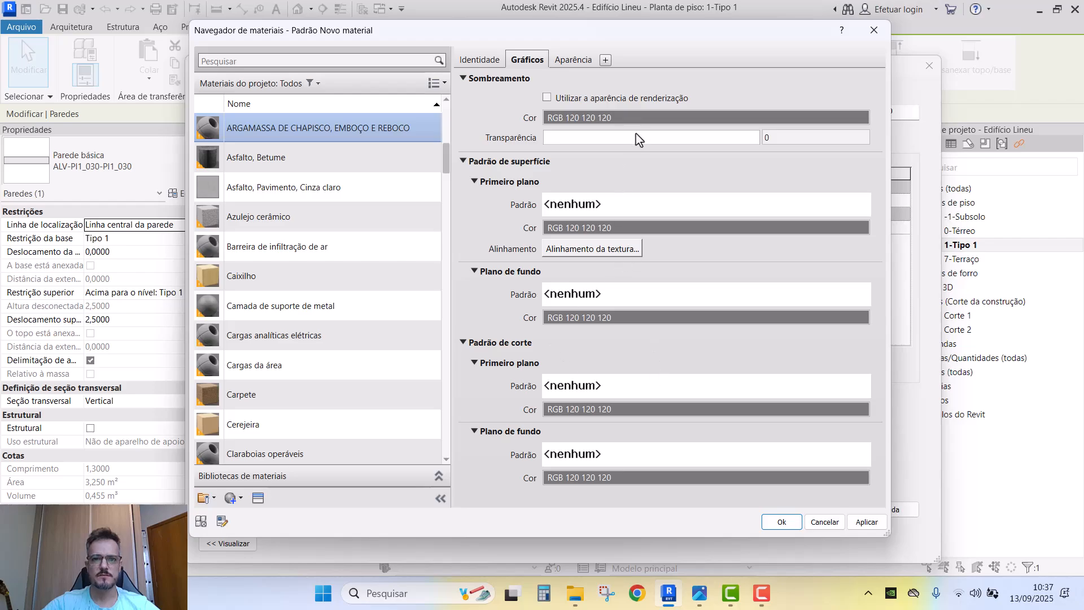
left_click(648, 117)
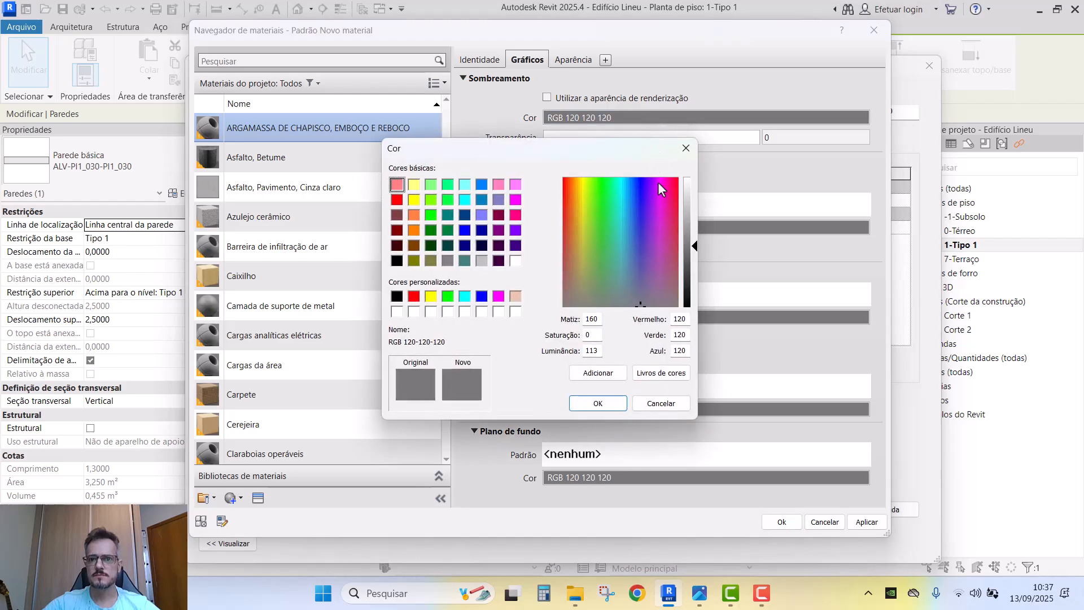
left_click(660, 402)
left_click(776, 522)
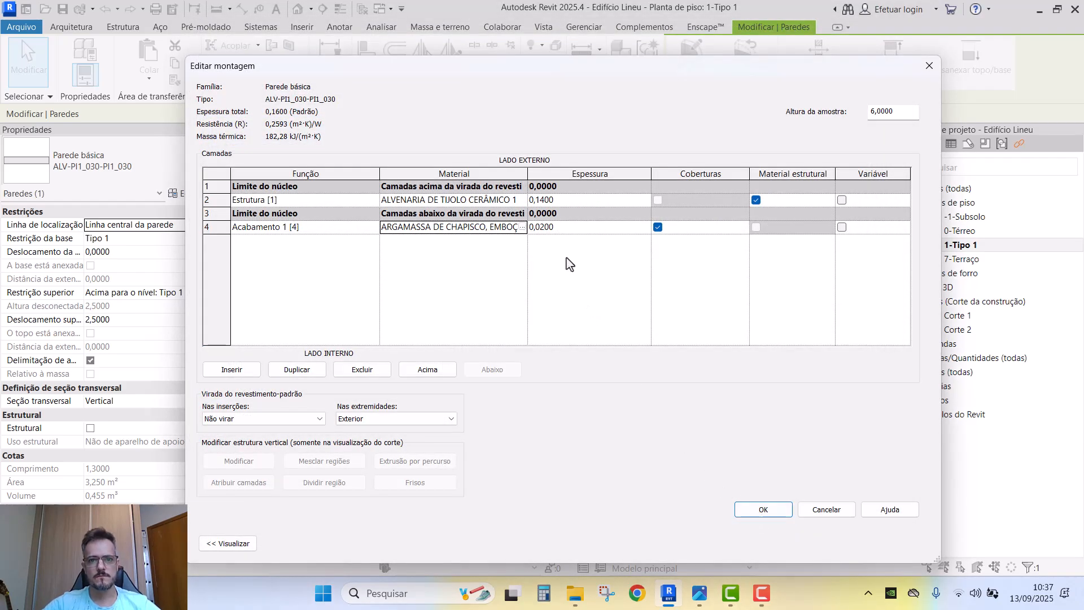
- Add a 0,02 ARGAMASSA DE CHAPISCO, EMBOÇO E REBOCO layer on the exterior face
left_click(249, 375)
left_click(435, 373)
left_click(435, 373)
left_click(435, 373)
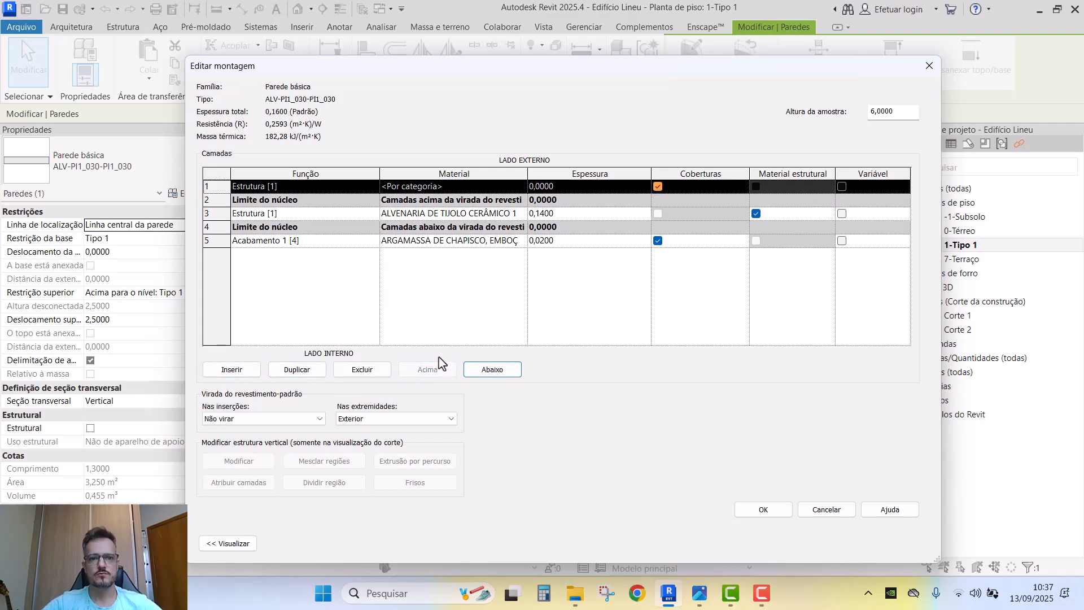
left_click_drag(527, 174, 629, 174)
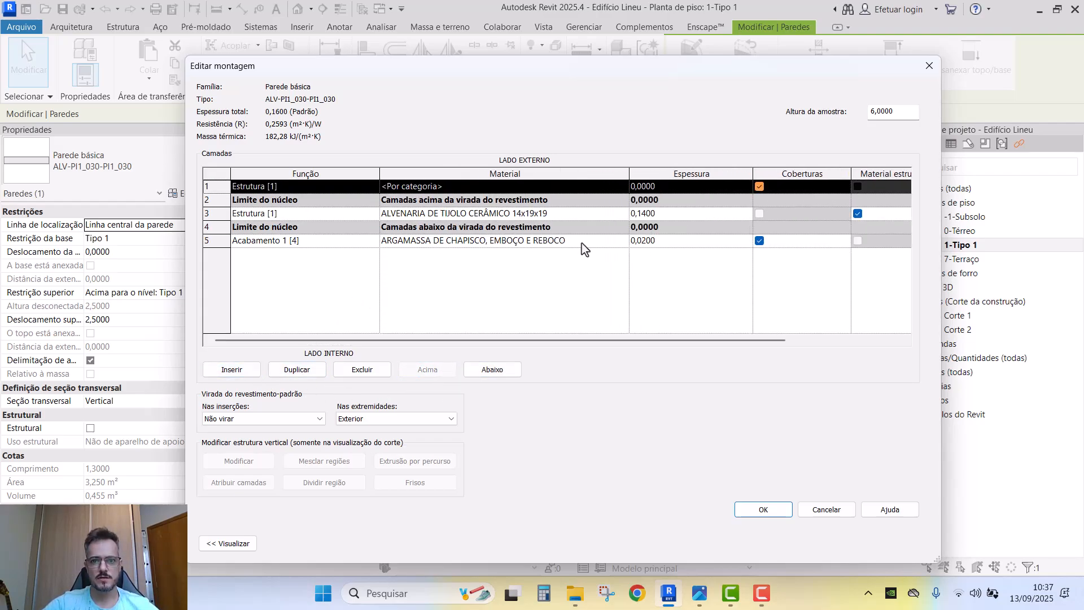
left_click(581, 244)
key("ctrl+c")
left_click(583, 189)
key("ctrl+v")
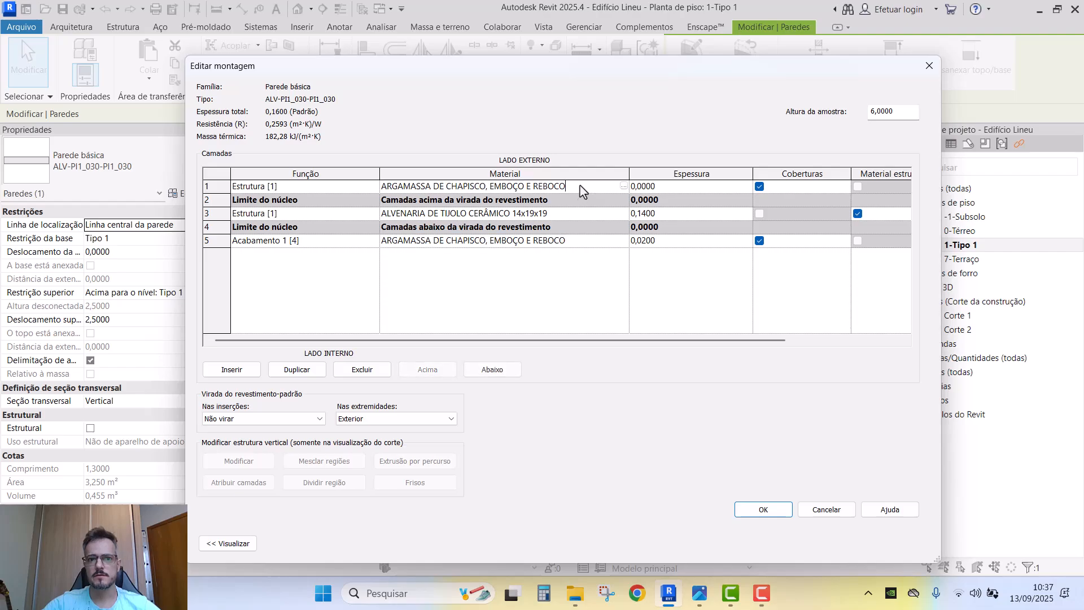
left_click(681, 190)
type(",")
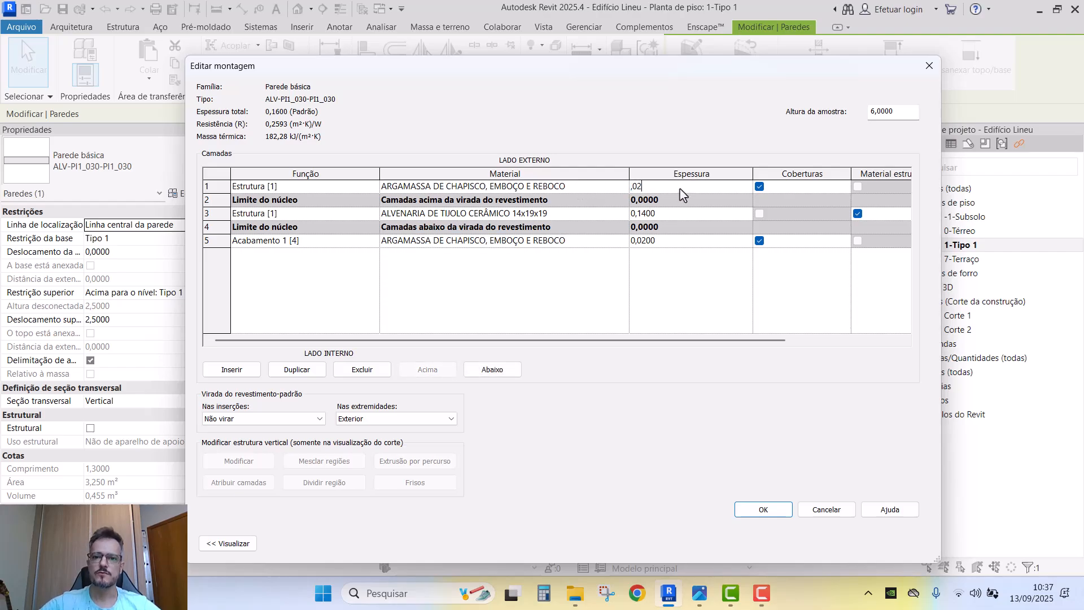
type("02")
- Accept both dialogs, then reselect the wall and reopen its type properties at the outer mortar layer
left_click(762, 509)
left_click(769, 541)
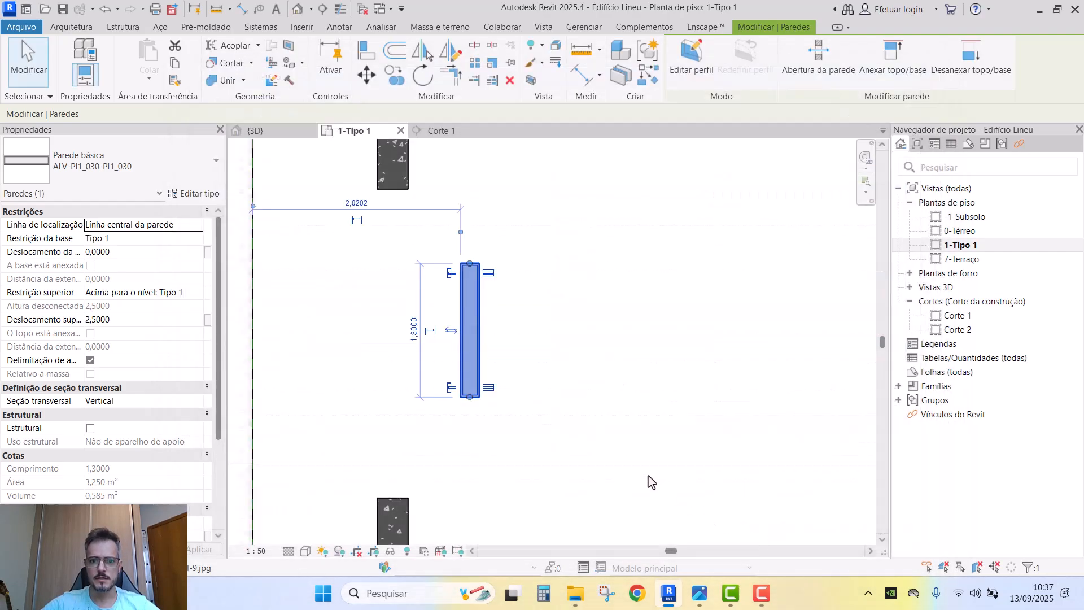
left_click(513, 382)
scroll(491, 372, "up", 3)
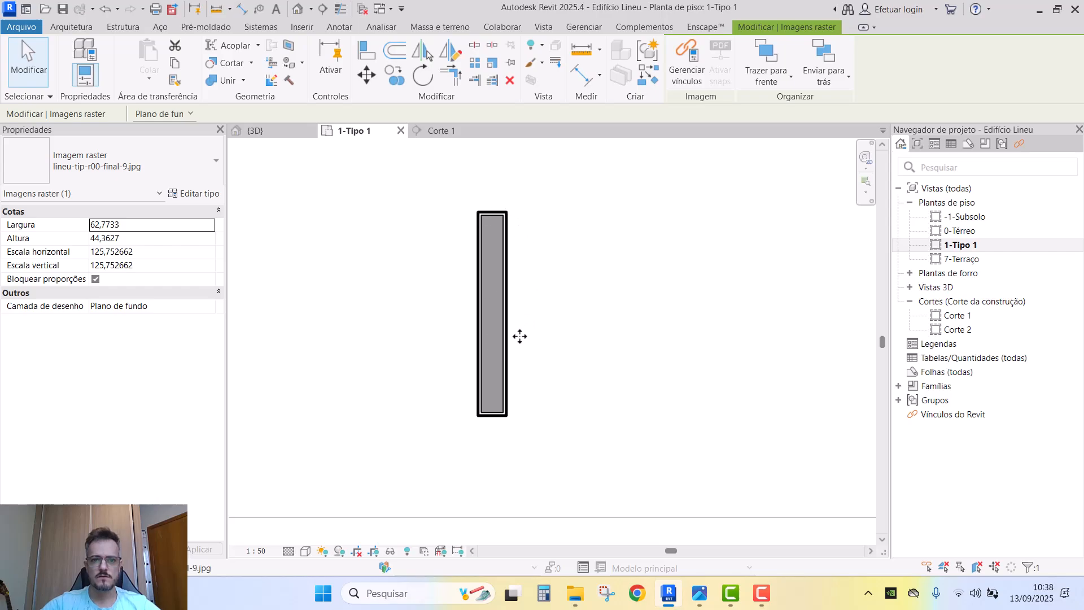
left_click(213, 193)
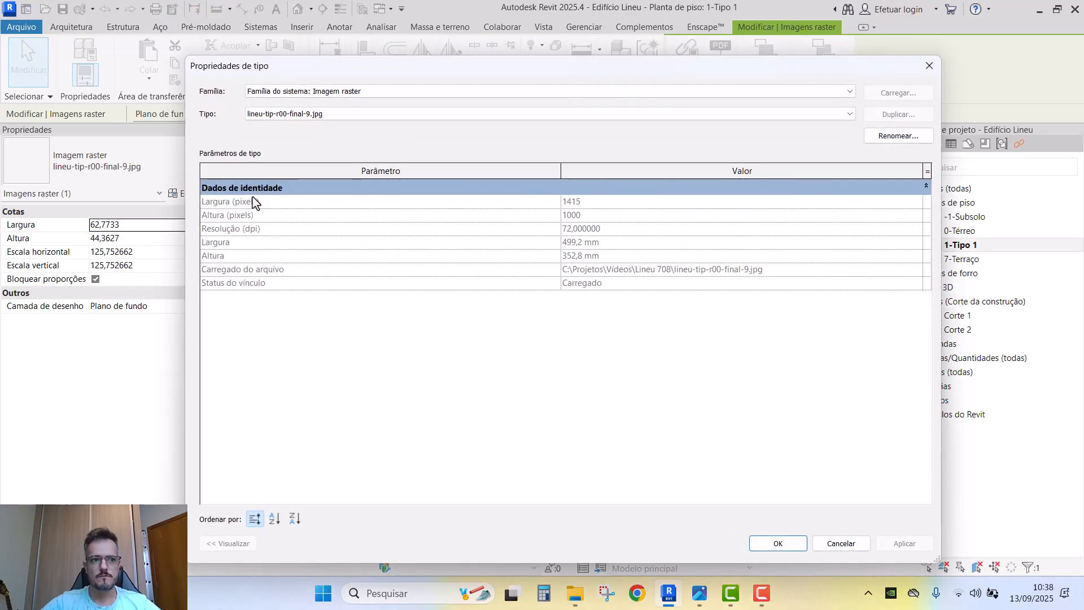
key("Escape")
left_click(492, 316)
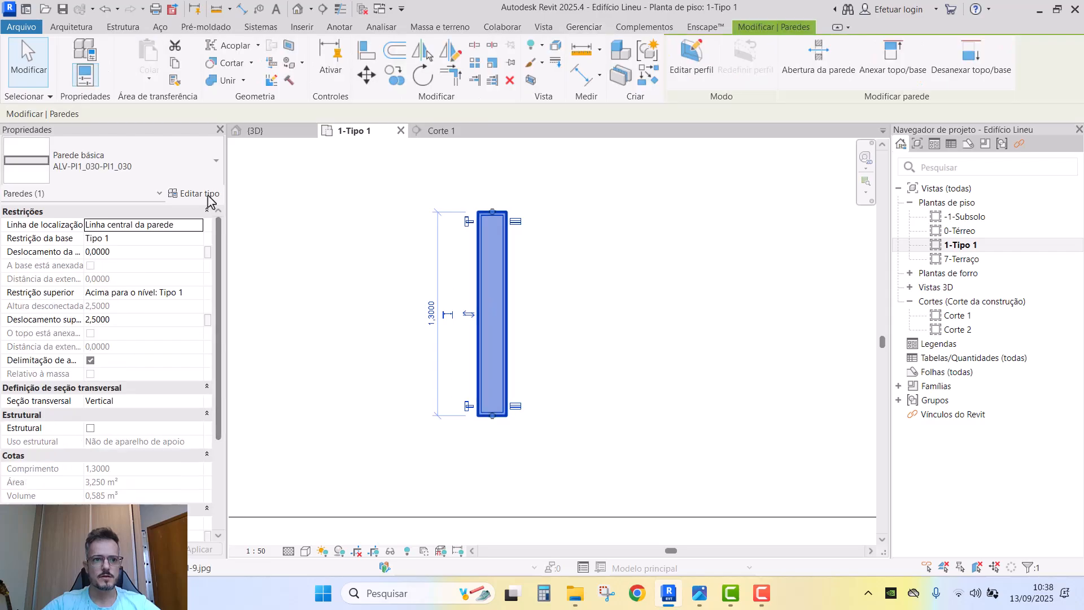
left_click(208, 195)
left_click(790, 203)
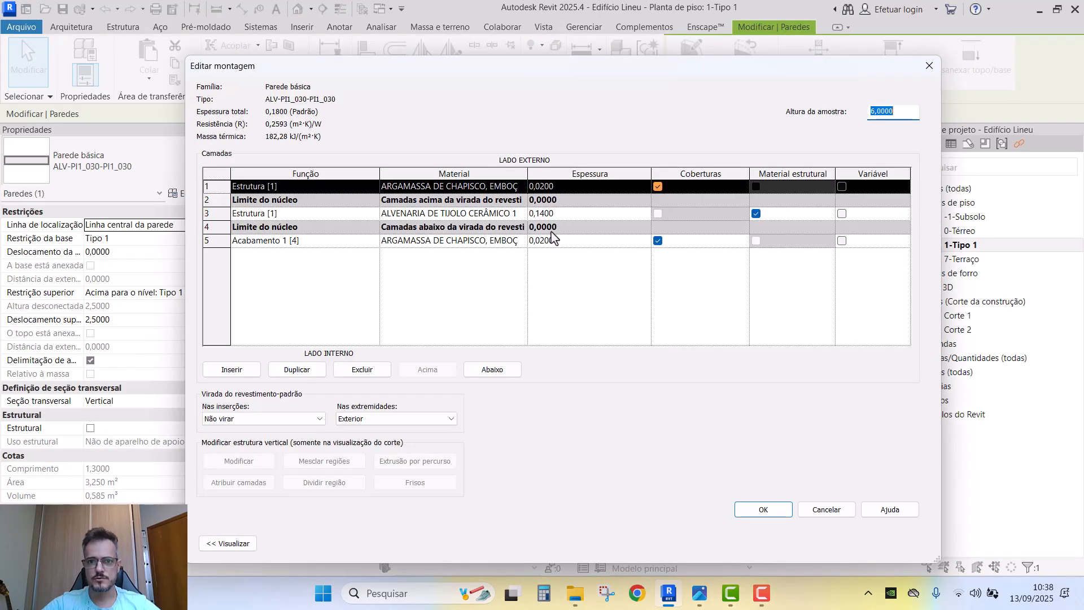
- Insert a 0,01-thick exterior layer and search the materials for PINTUR
left_click(241, 371)
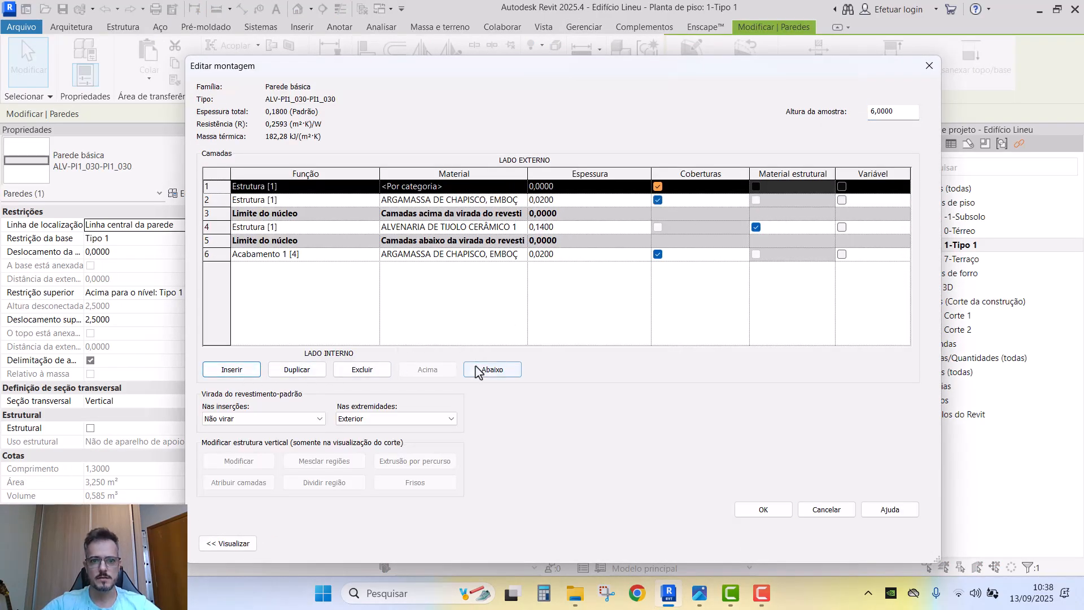
left_click(550, 187)
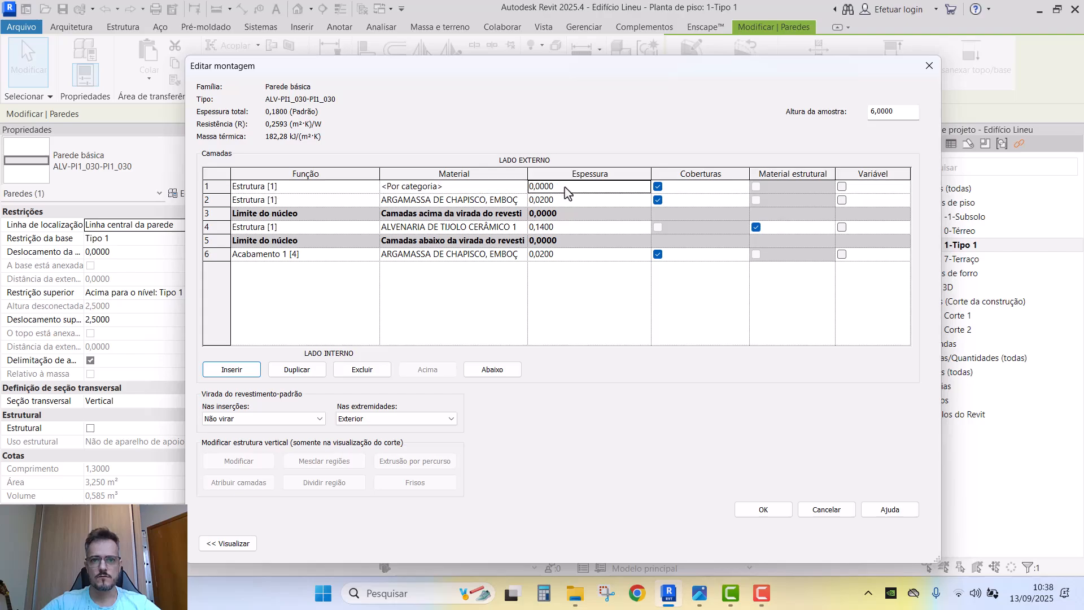
type(",01")
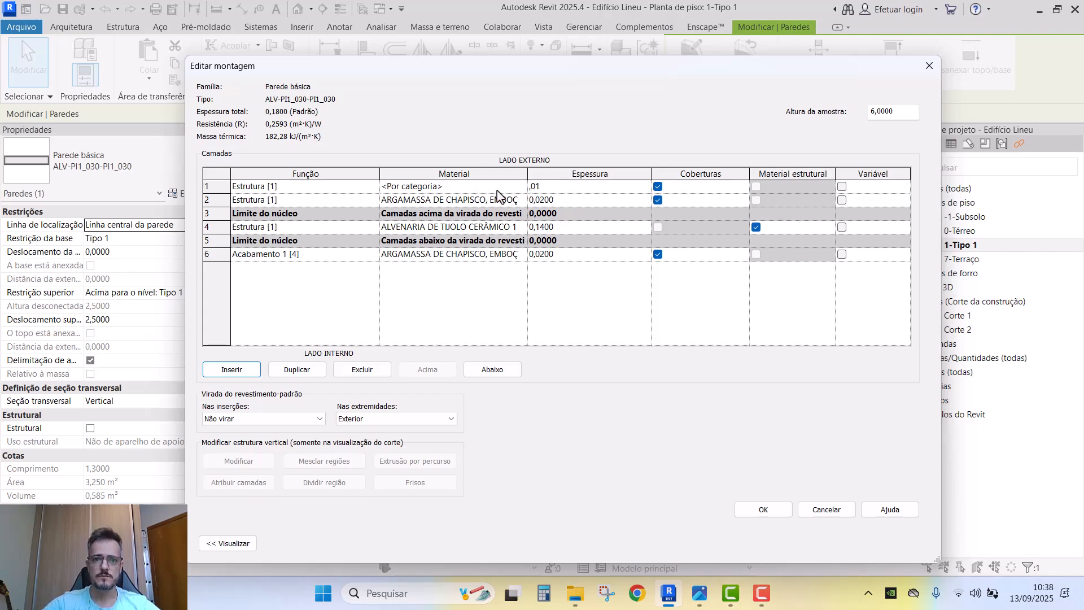
left_click(523, 187)
left_click(522, 187)
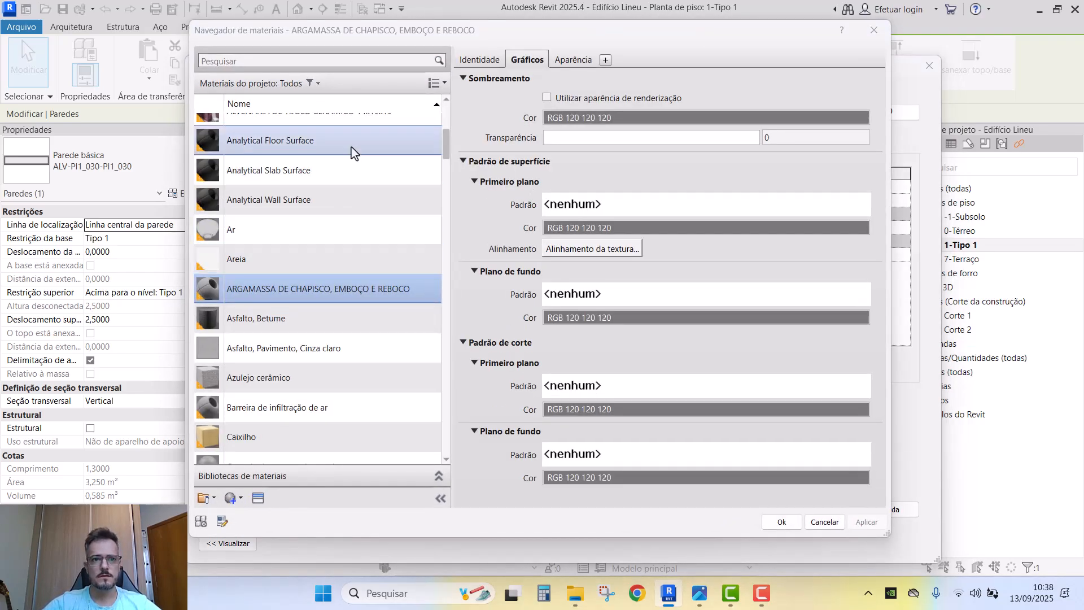
scroll(353, 146, "up", 1)
left_click(373, 61)
type("PINTU")
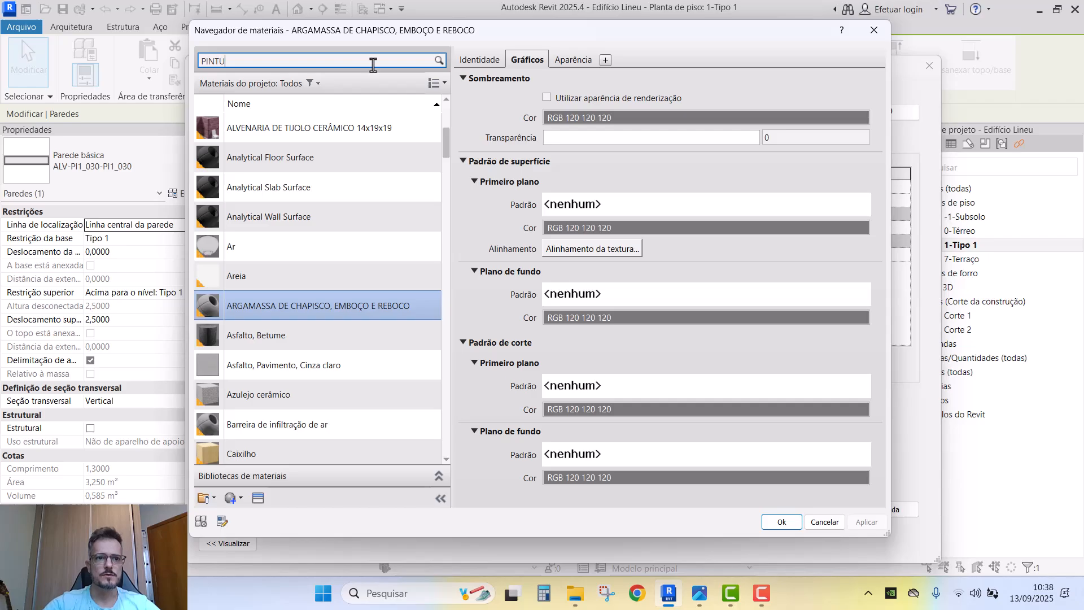
type("R")
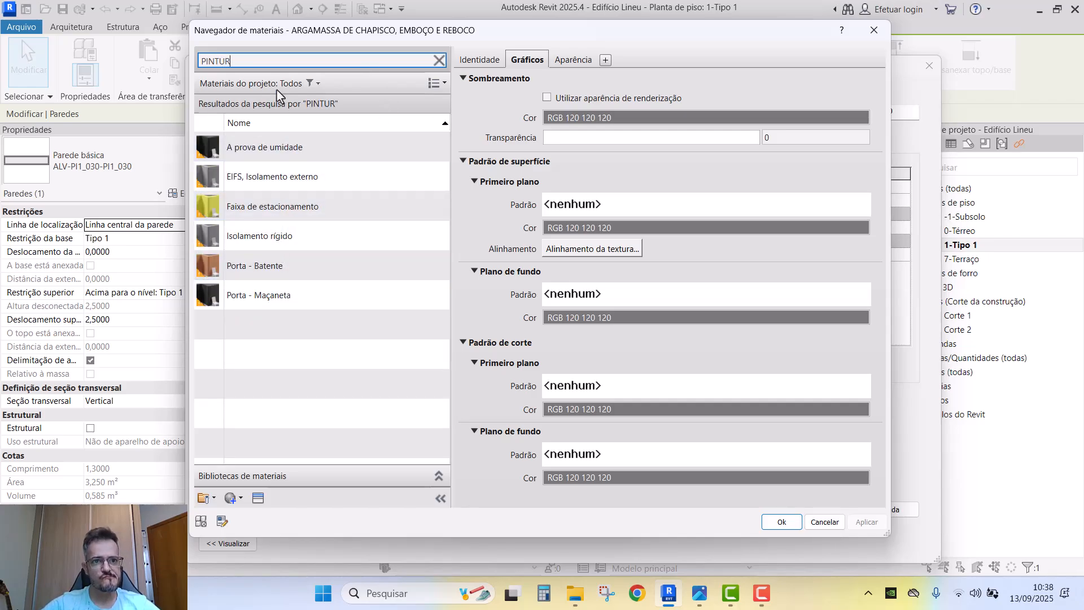
- Create a new material named PINTURA ACRÍLICA BRANCO GELO
left_click(233, 497)
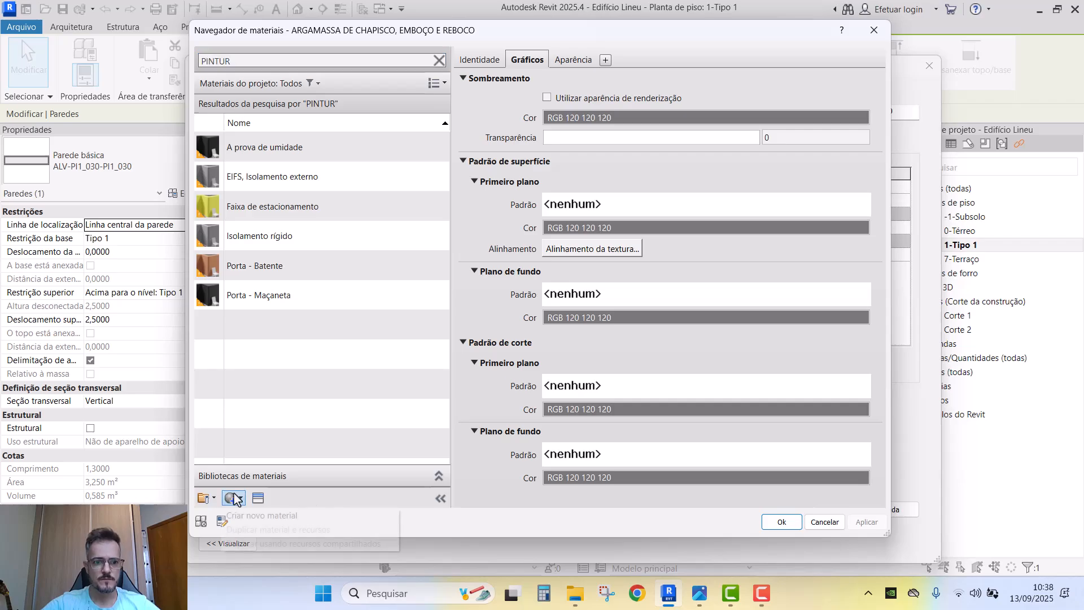
left_click(252, 515)
right_click(282, 278)
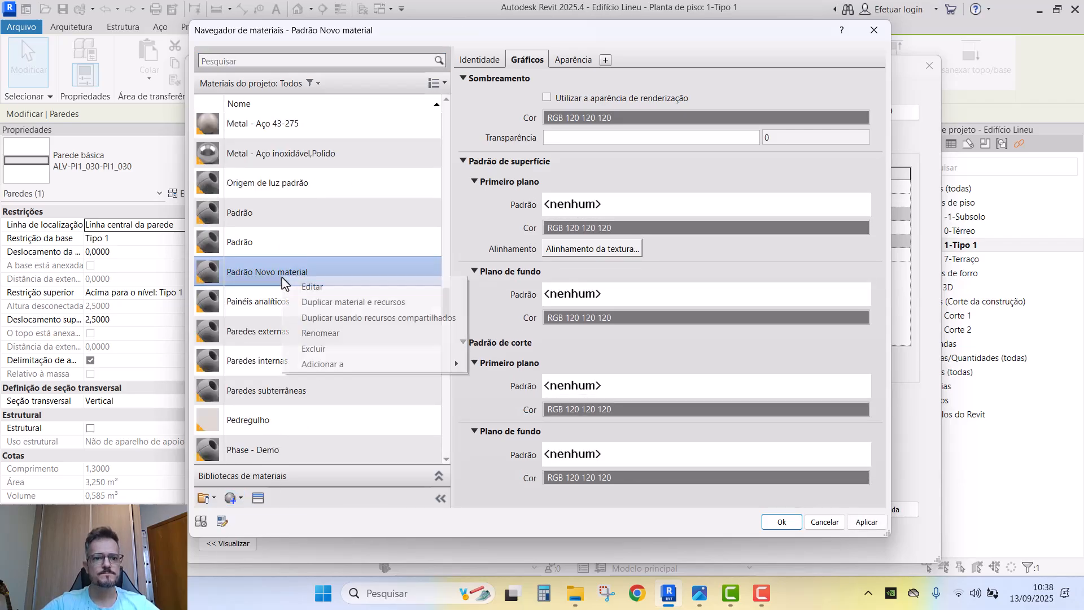
left_click(337, 334)
type("PINTURA ACRÍLICA BRANCO GELO")
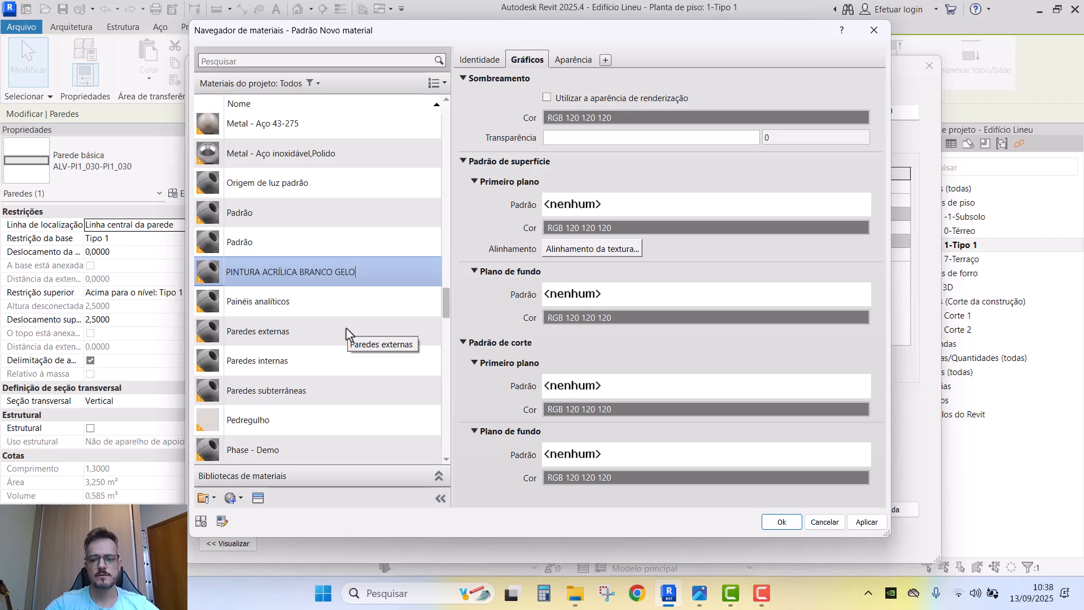
key("Return")
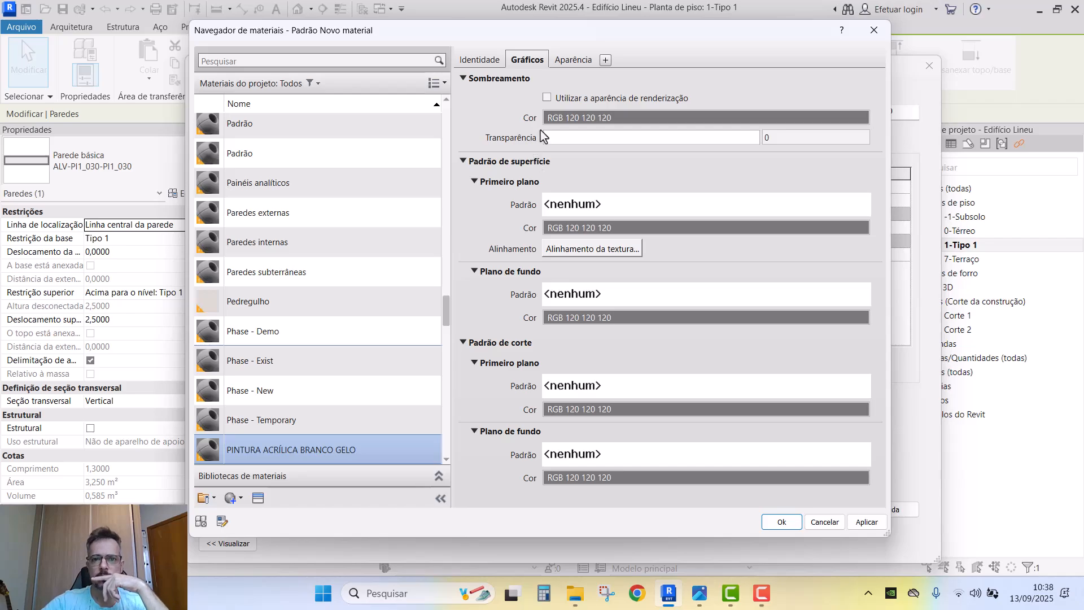
- Give the paint material a light-grey RGB 195 shading and assign it to the layer
left_click(577, 118)
left_click_drag(689, 226, 693, 207)
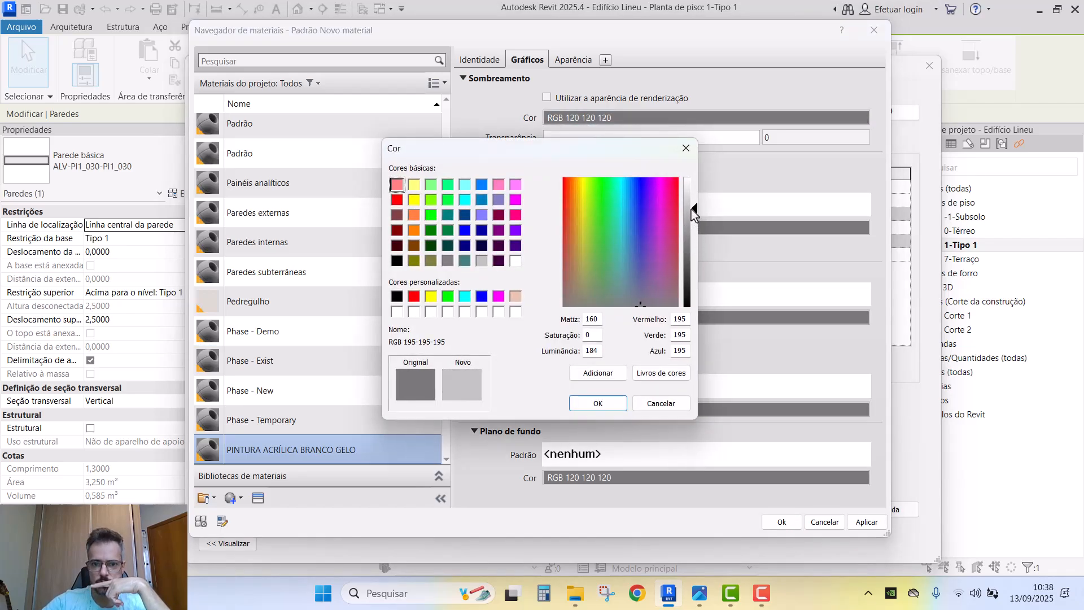
left_click(617, 405)
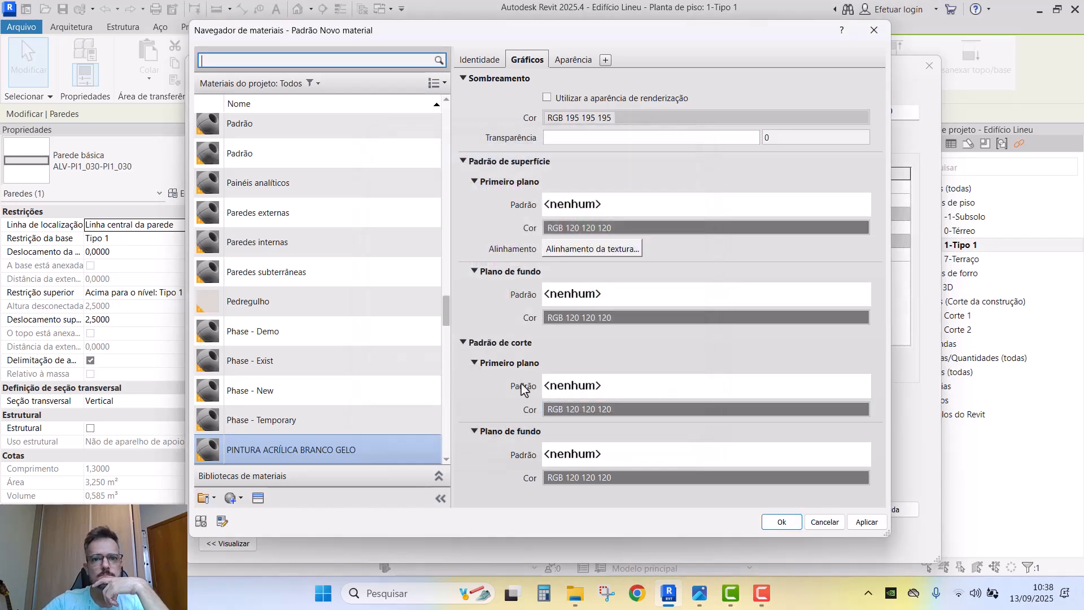
left_click(780, 525)
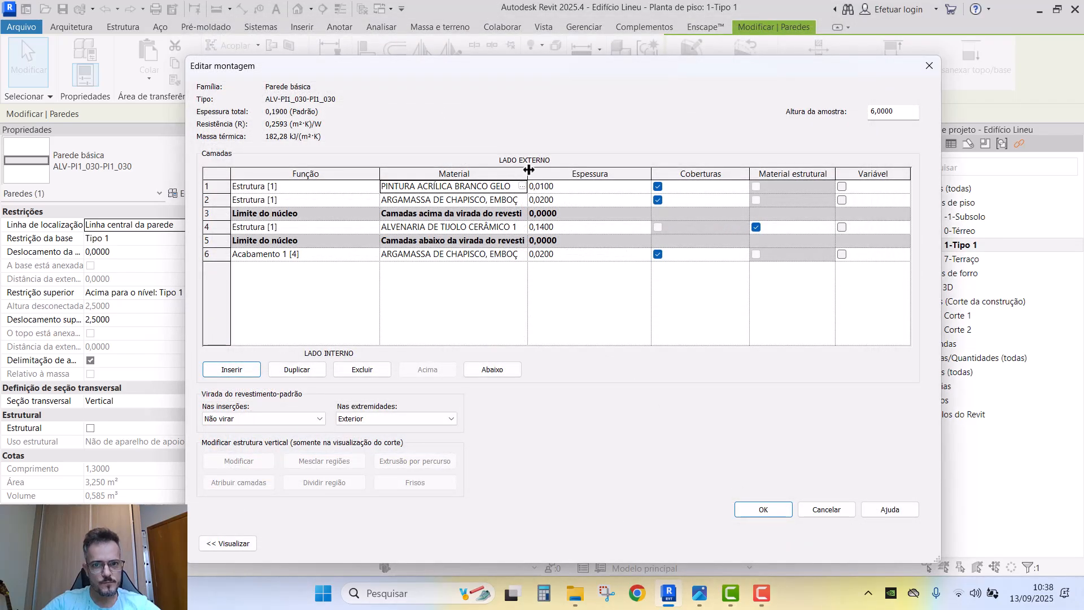
- Insert another layer and move it to the interior side of the wall
left_click_drag(528, 170, 632, 170)
left_click(601, 192)
key("ctrl+c")
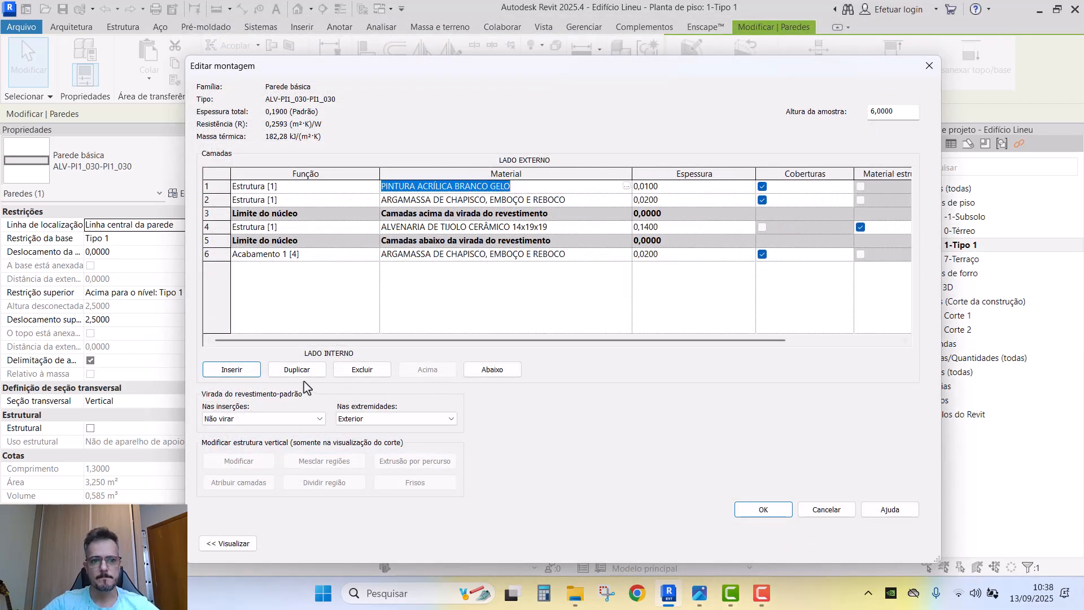
left_click(249, 371)
left_click(491, 371)
left_click(500, 373)
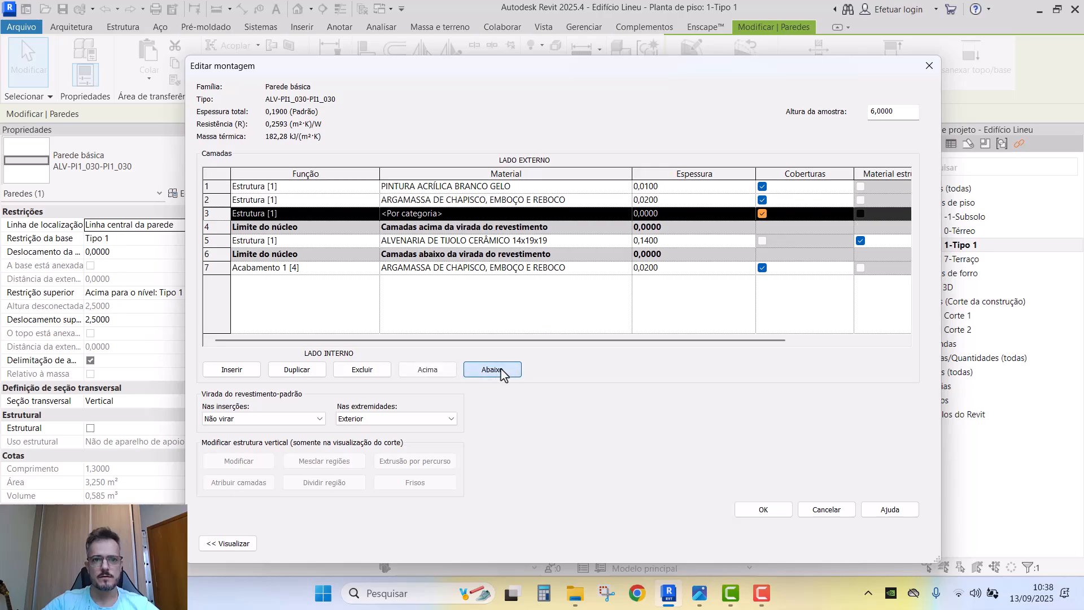
left_click(500, 369)
left_click(500, 369)
left_click(501, 369)
left_click(501, 369)
- Give the inner layer the paint material and 0,01 thickness, dismissing the layer priority error
left_click(487, 271)
key("ctrl+v")
left_click(677, 270)
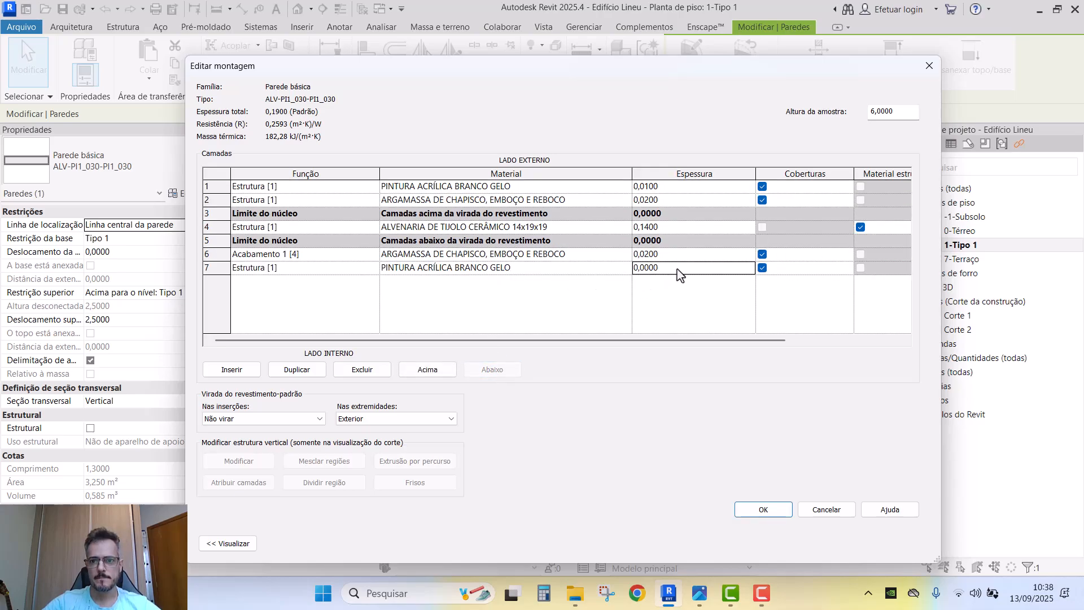
left_click(678, 269)
type("0,01")
left_click(762, 512)
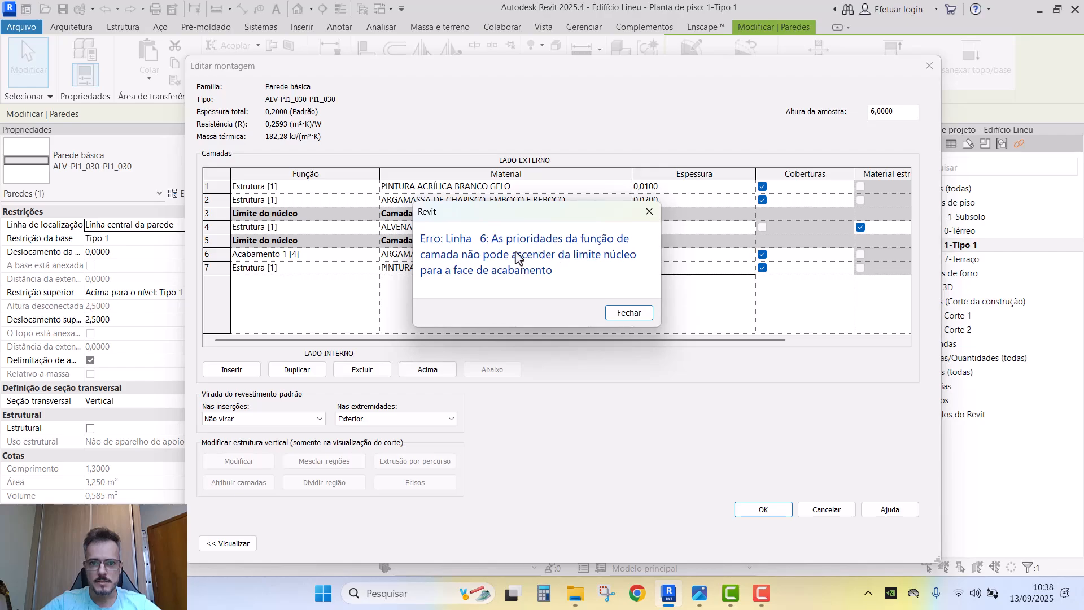
key("Return")
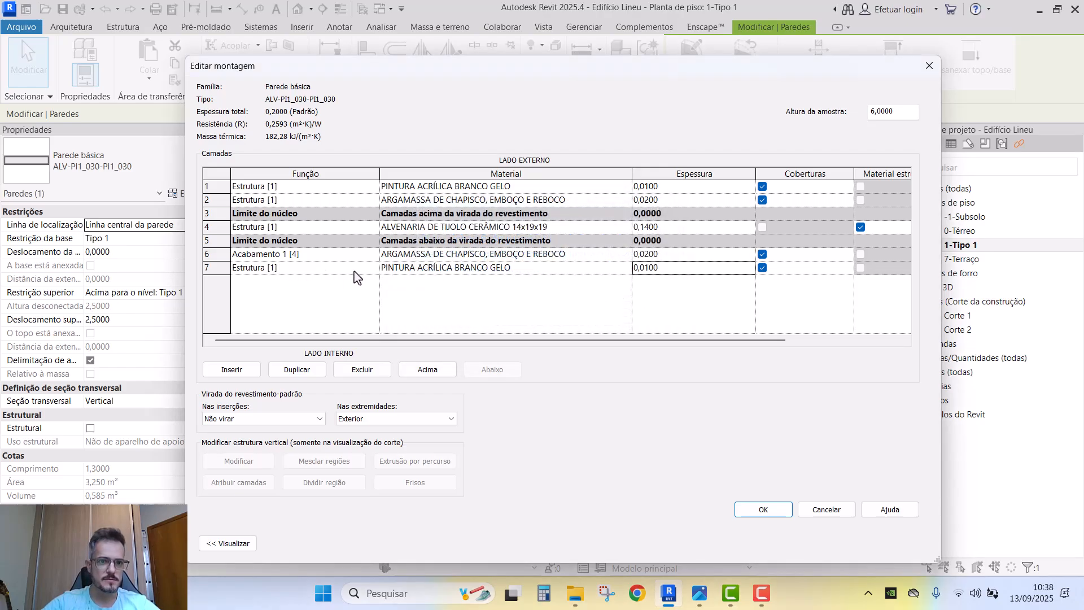
- Set the inner paint layer to Acabamento 2, outer mortar to Acabamento 1, outer paint to Acabamento 2
left_click(374, 270)
left_click(297, 329)
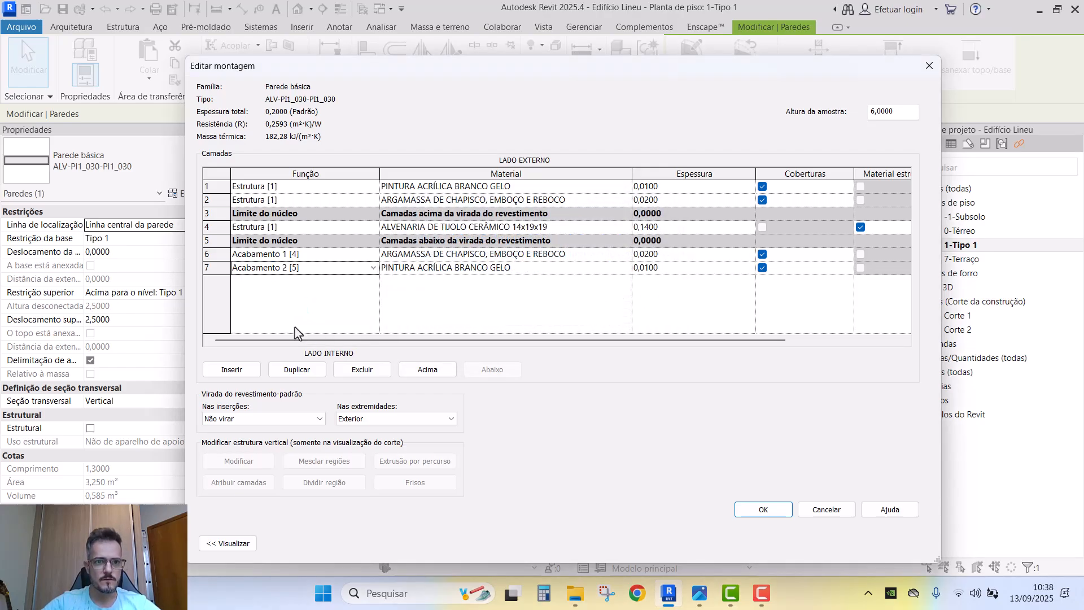
left_click(374, 200)
left_click(308, 234)
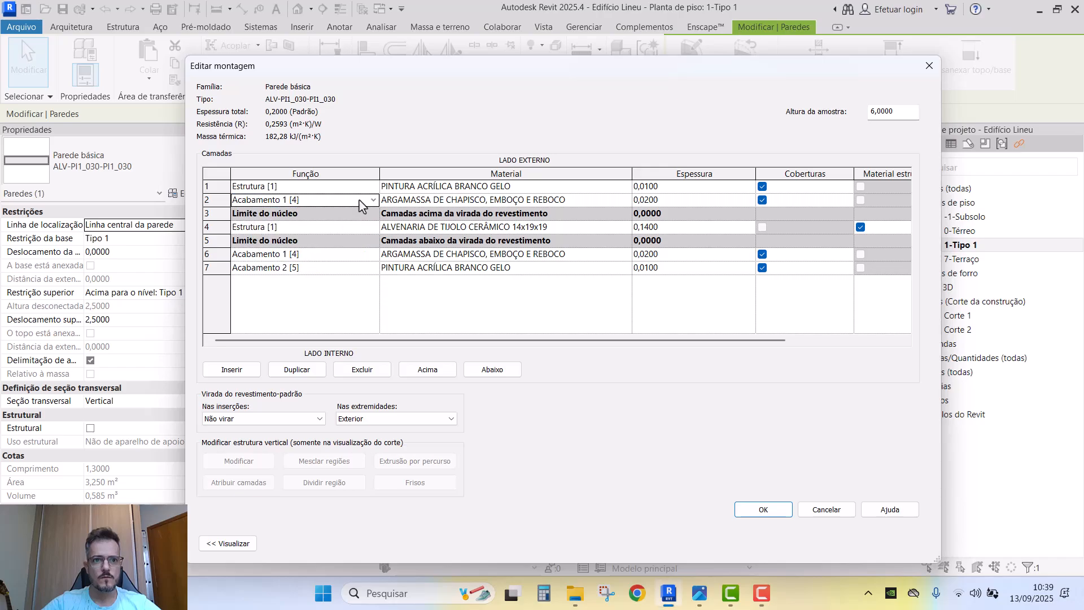
left_click(374, 186)
left_click(309, 250)
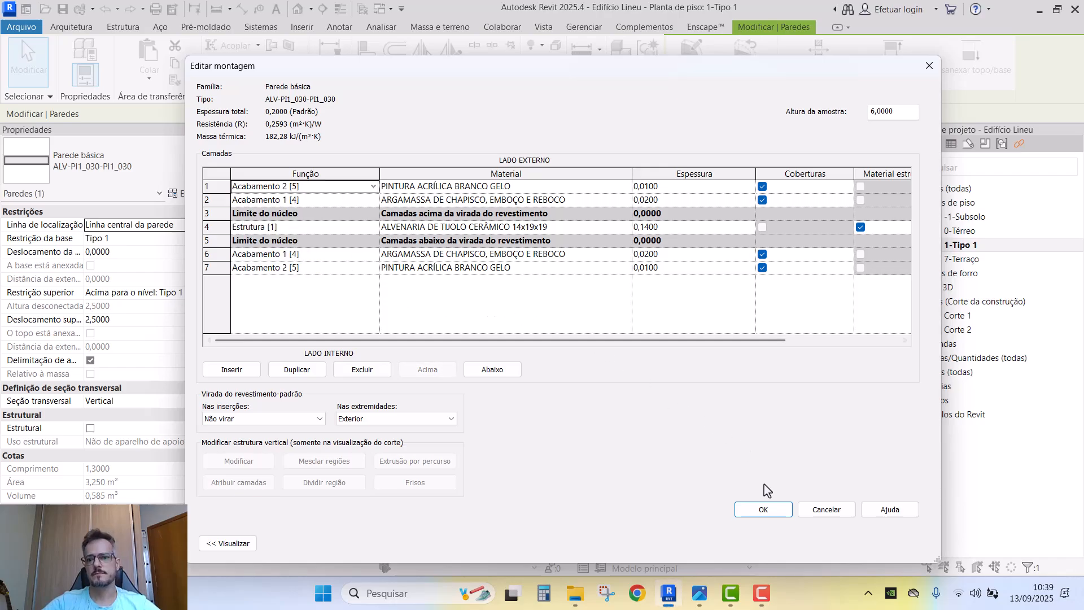
- Accept the assembly and type properties, returning to the 1-Tipo 1 plan with nothing selected
left_click(763, 508)
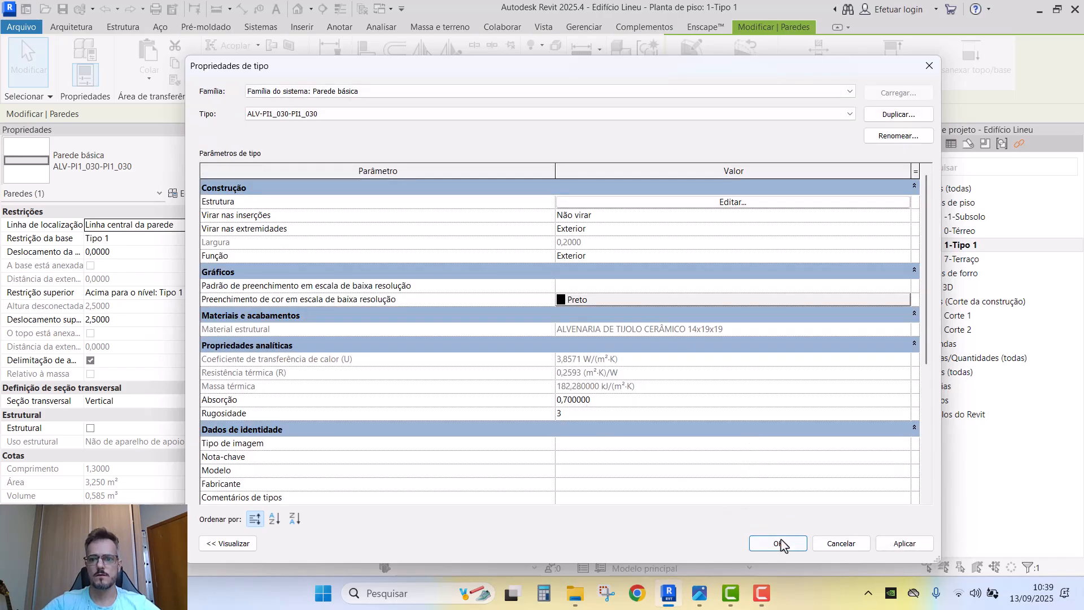
left_click(779, 543)
left_click(508, 322)
scroll(495, 384, "up", 5)
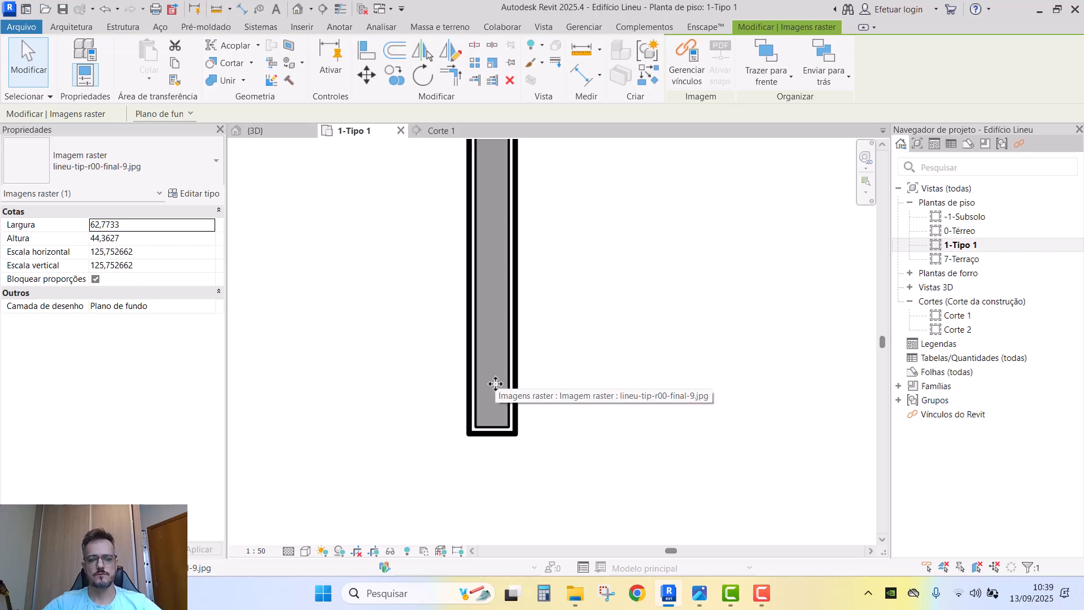
key("Escape")
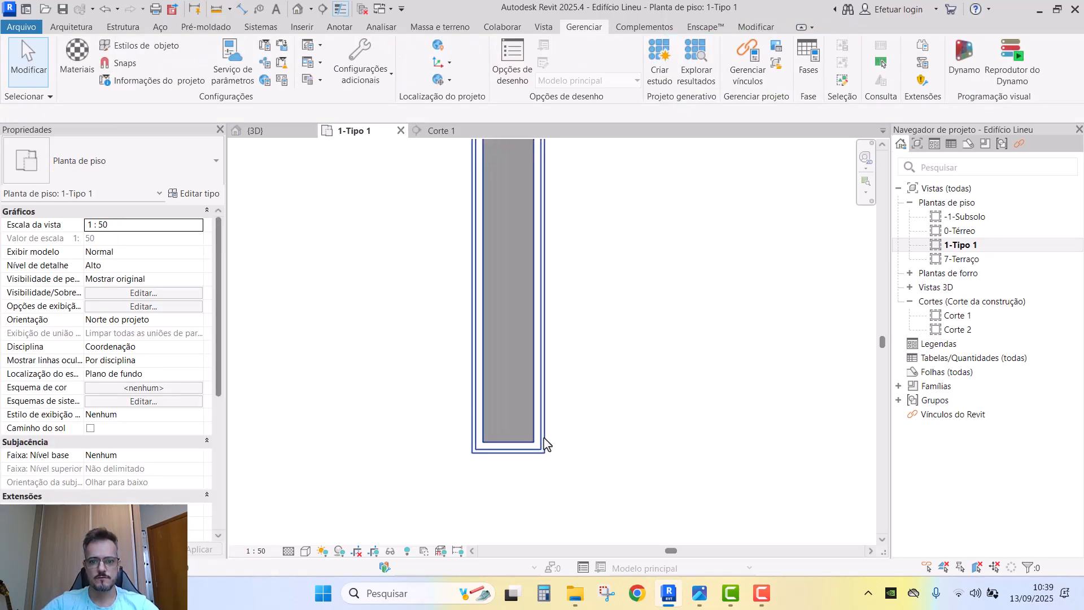
key("m")
key("e")
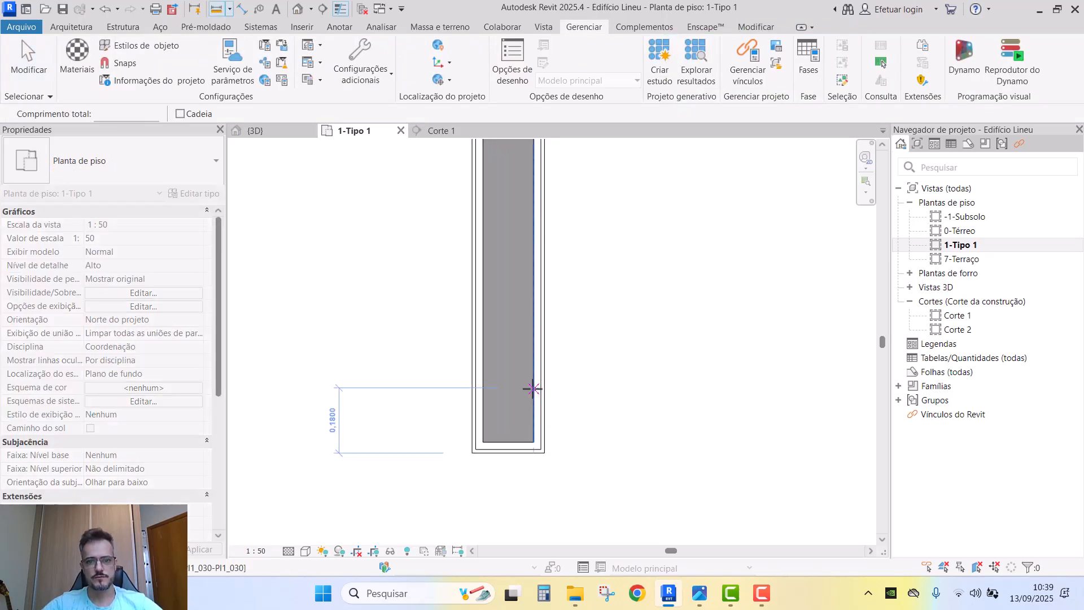
left_click(534, 387)
scroll(552, 393, "up", 1)
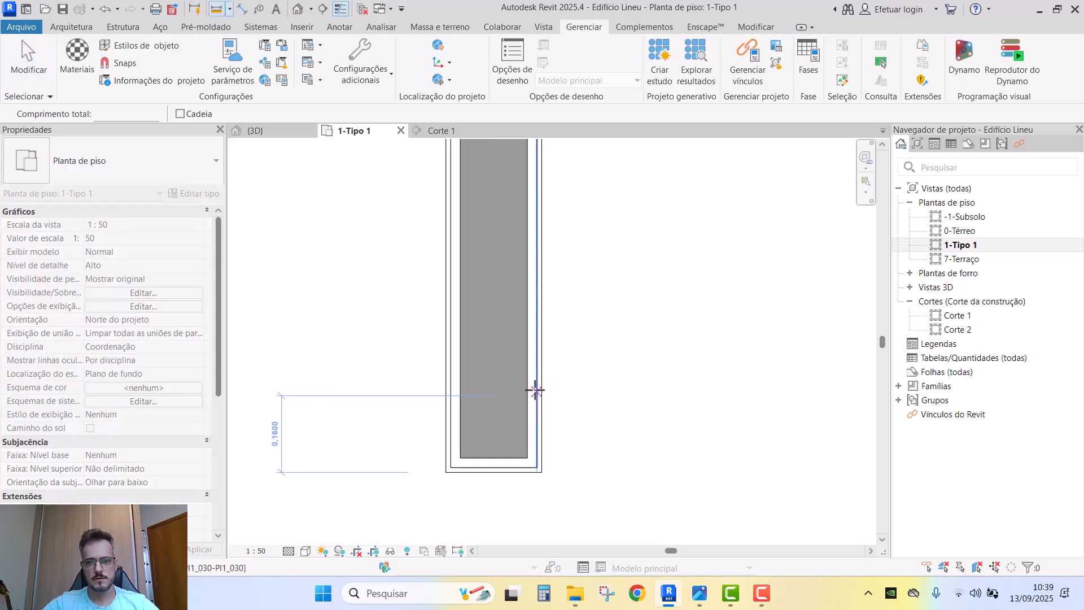
scroll(536, 388, "up", 1)
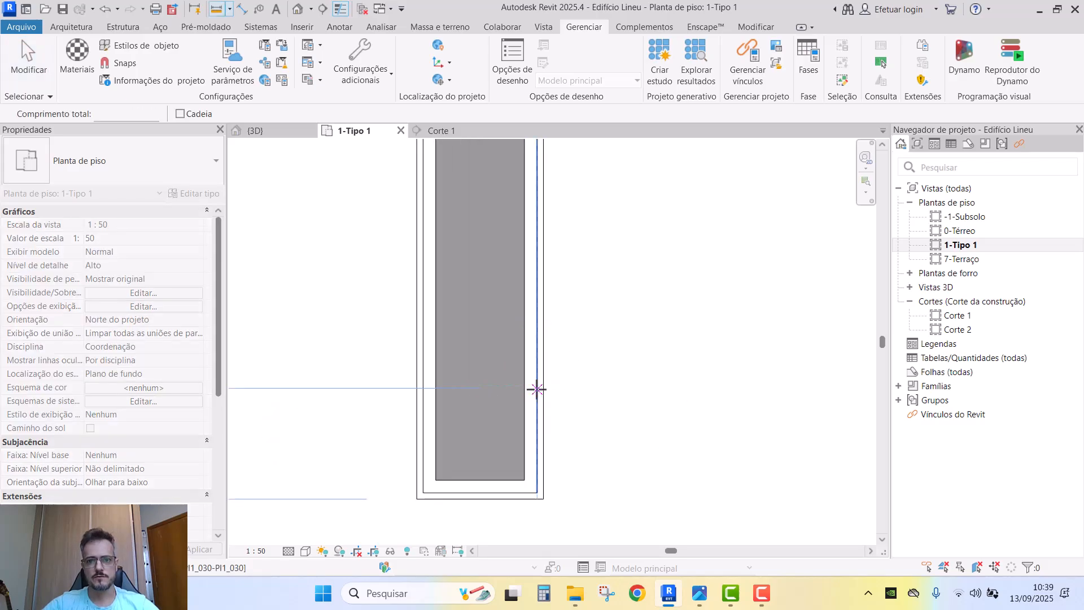
left_click(544, 387)
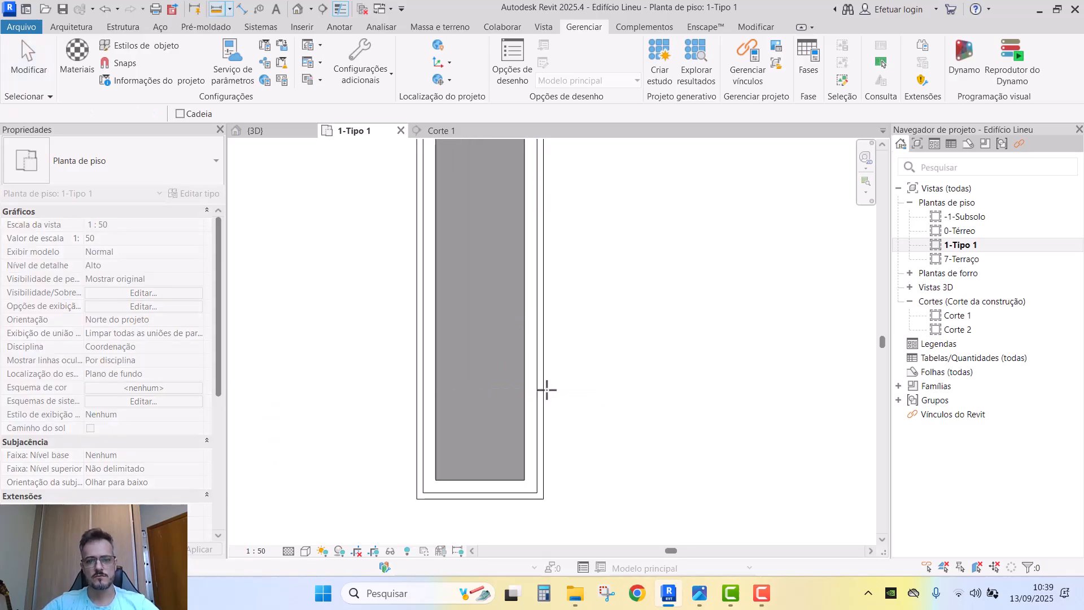
key("Escape")
key("Escape")
scroll(420, 386, "down", 4)
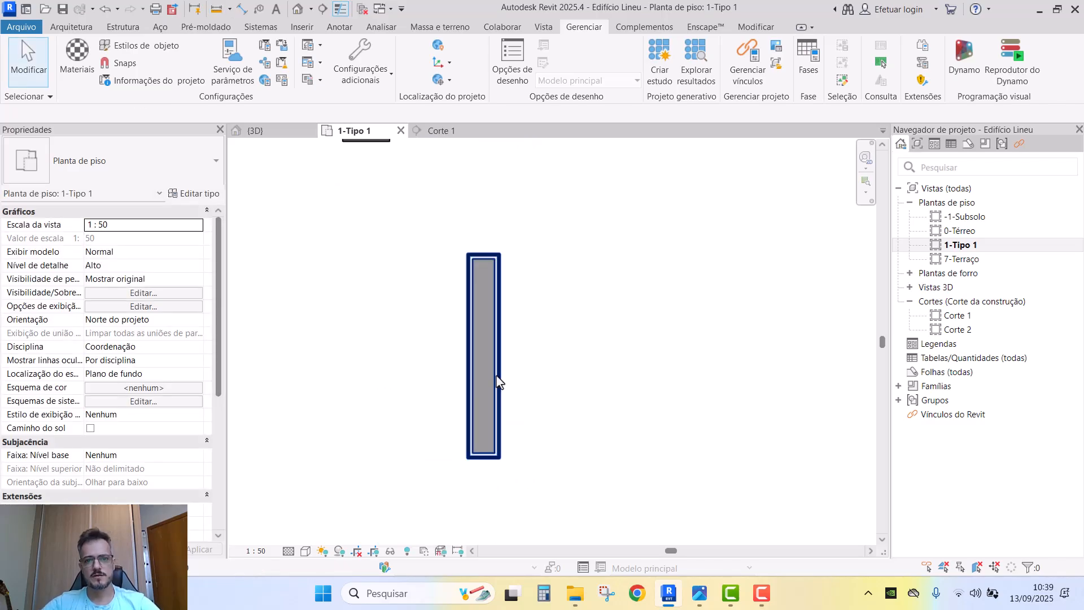
scroll(540, 385, "down", 2)
scroll(508, 341, "up", 1)
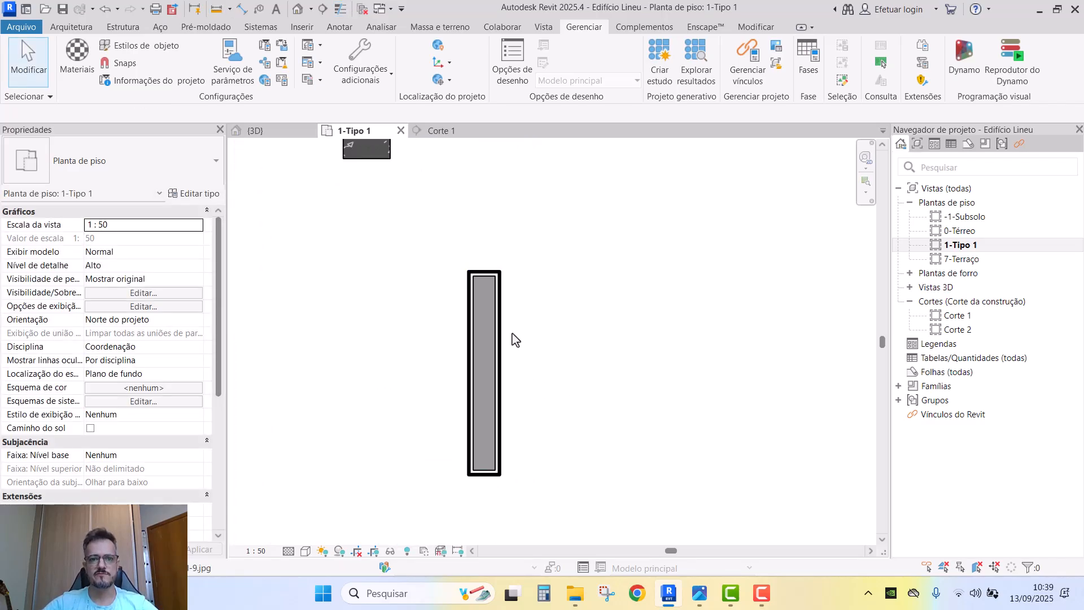
scroll(512, 338, "up", 1)
middle_click_drag(451, 318, 463, 276)
scroll(460, 272, "down", 1)
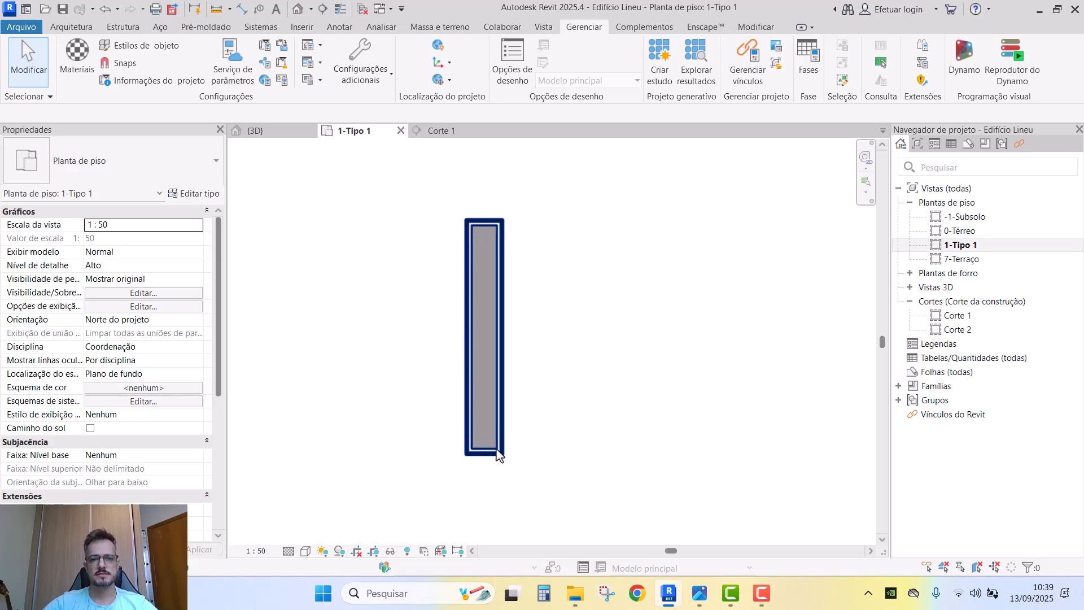
scroll(497, 421, "down", 1)
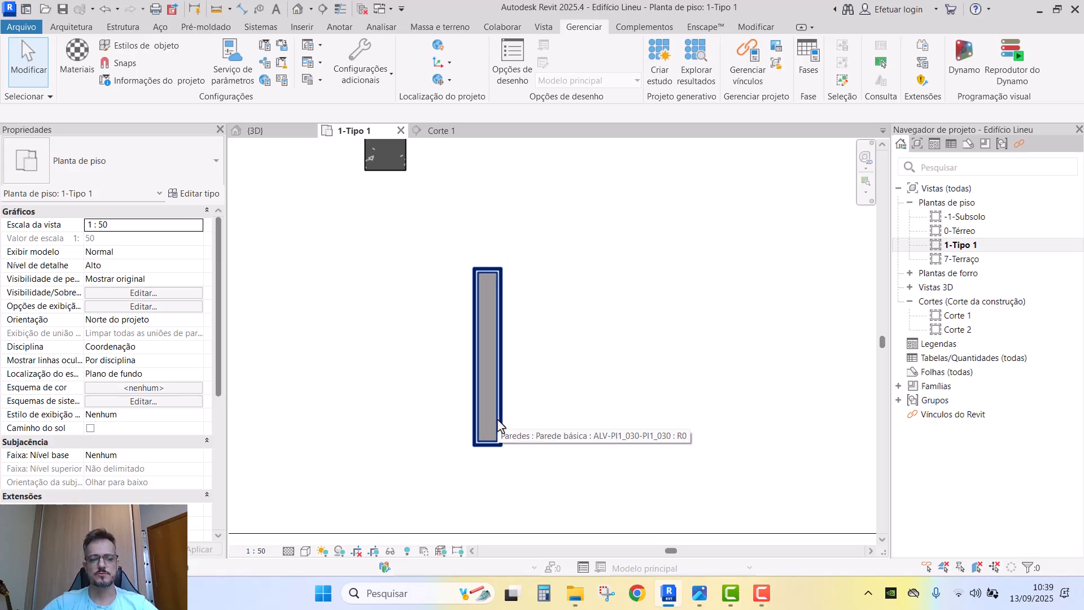
scroll(497, 420, "up", 1)
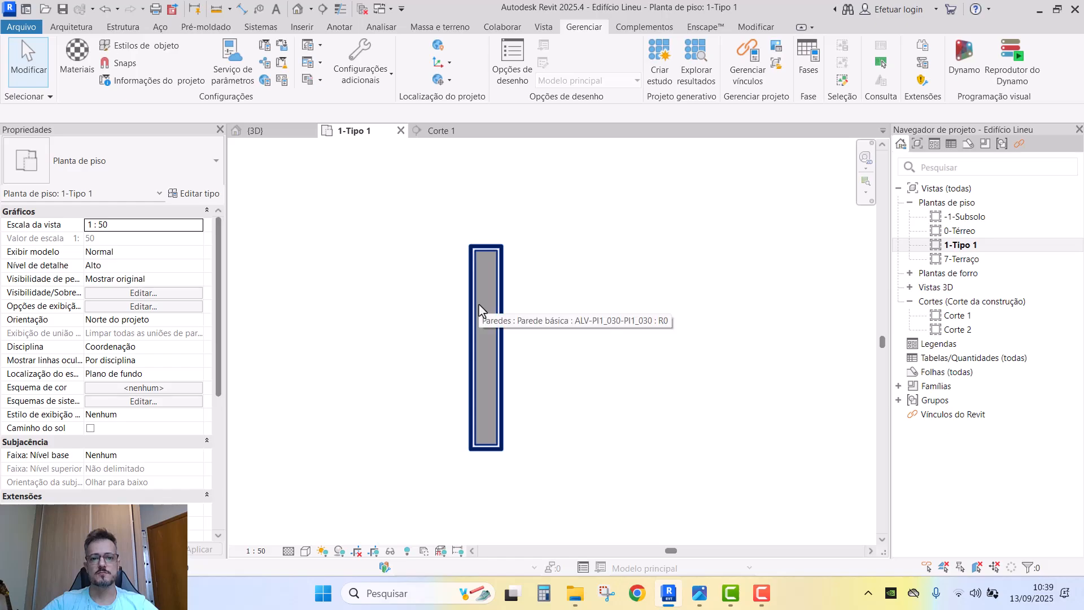
left_click(494, 255)
left_click(523, 344)
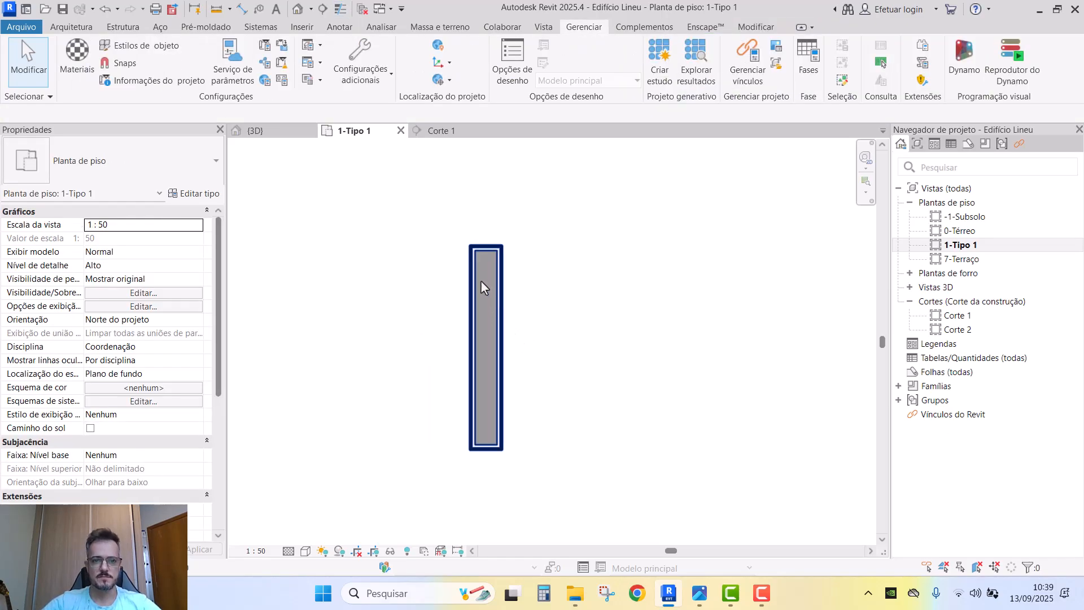
scroll(478, 269, "up", 2)
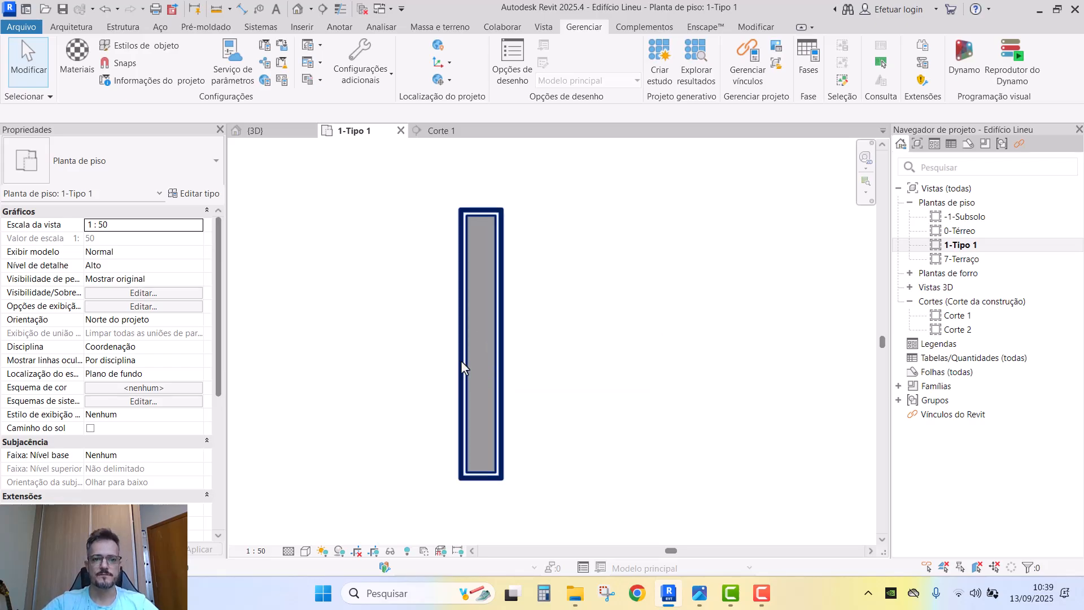
- Drag the wall up and left so it sits against the column's lower corner
scroll(516, 343, "down", 2)
middle_click_drag(479, 291, 499, 336)
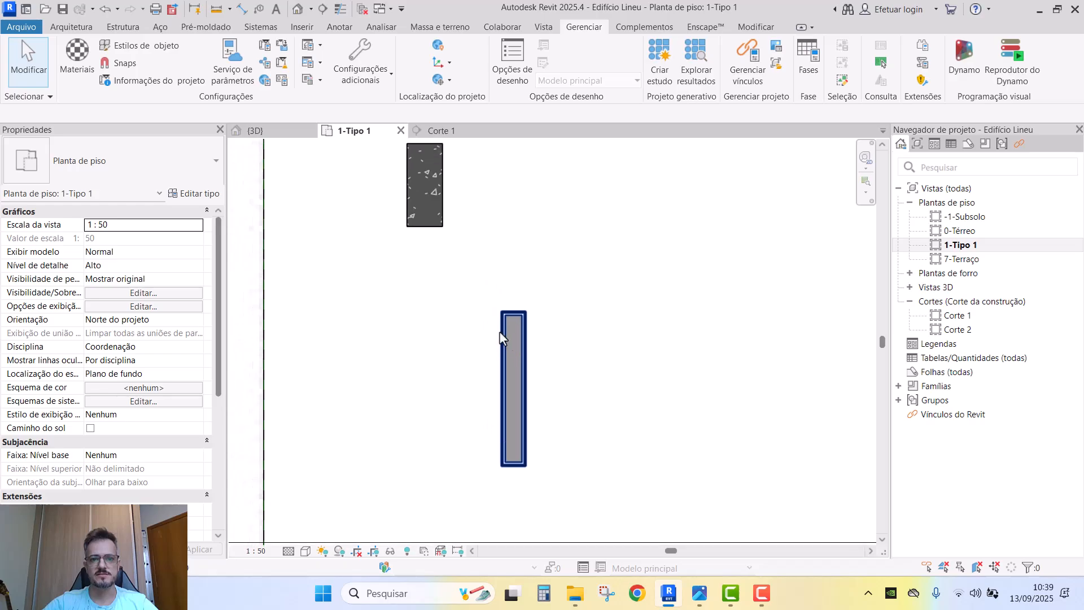
scroll(500, 334, "up", 1)
middle_click_drag(432, 199, 435, 259)
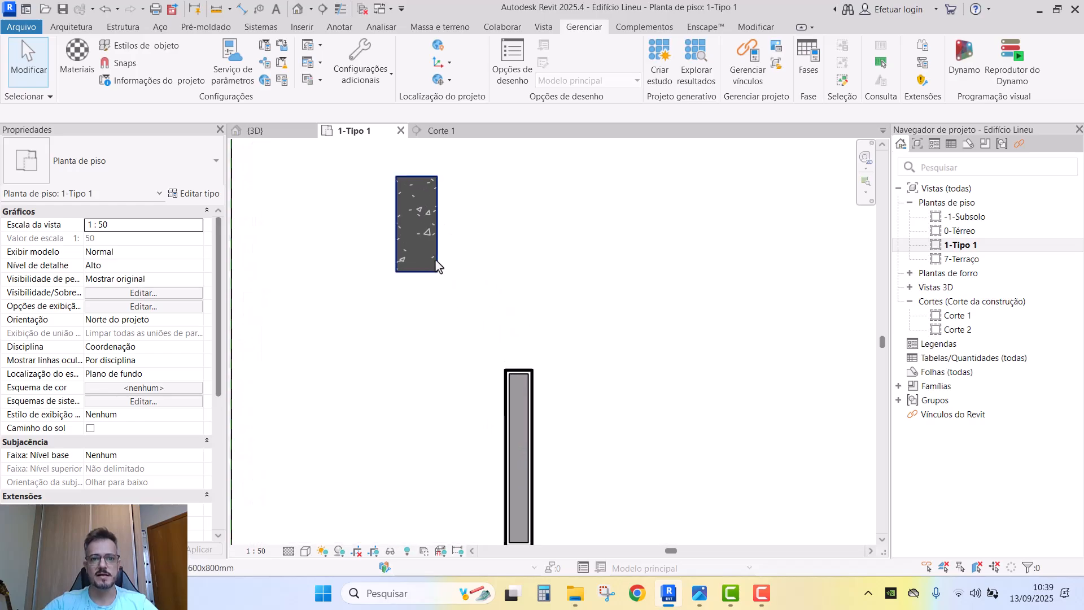
left_click(513, 373)
scroll(514, 372, "up", 1)
left_click_drag(514, 370, 442, 243)
scroll(484, 304, "down", 1)
mouse_move(485, 303)
middle_mouse_down()
mouse_move(500, 318)
mouse_move(490, 320)
middle_mouse_up()
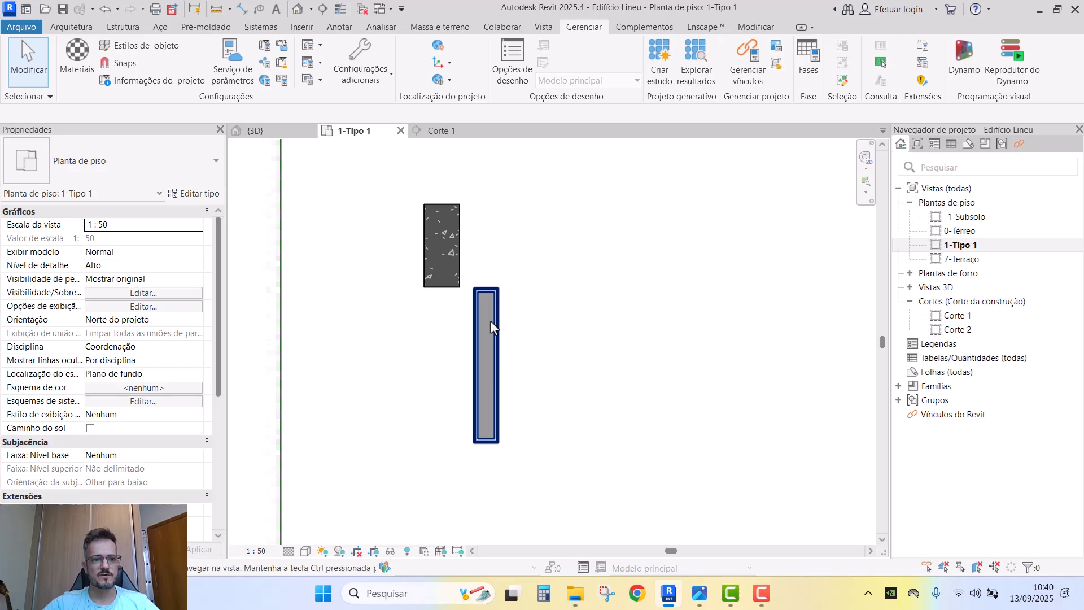
scroll(490, 320, "down", 1)
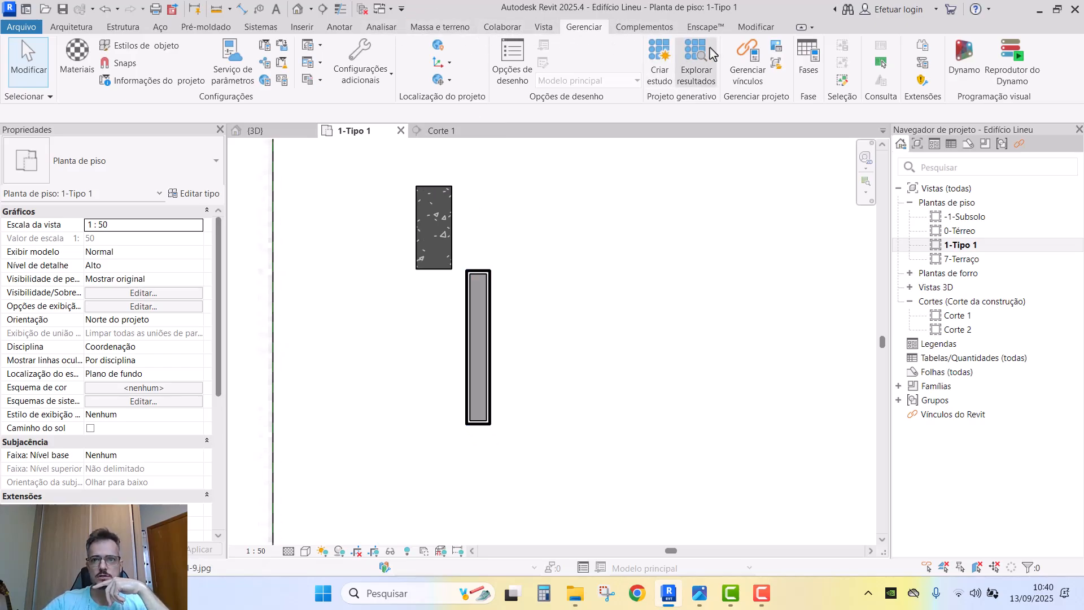
left_click(767, 34)
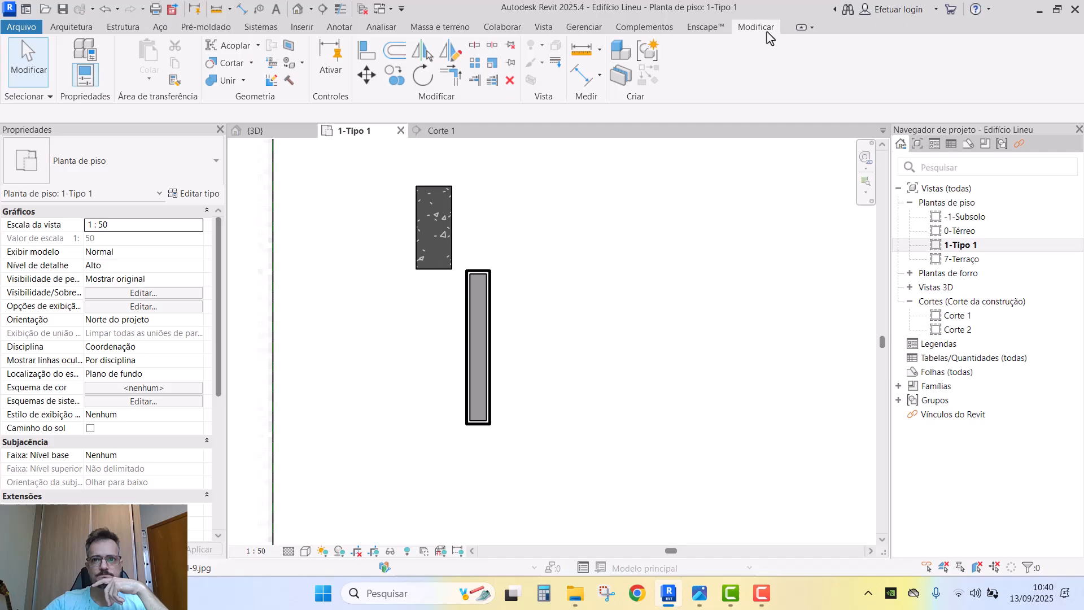
left_click(583, 26)
- Check the Paredes cut line weight in Estilos de objeto and cancel without changes
left_click(135, 51)
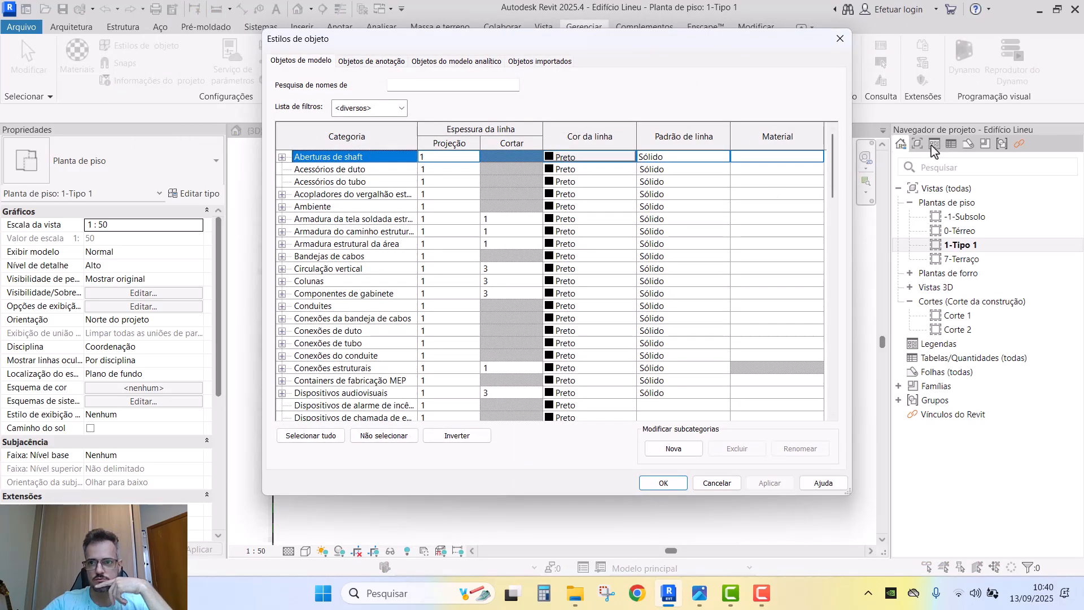
left_click_drag(835, 161, 830, 308)
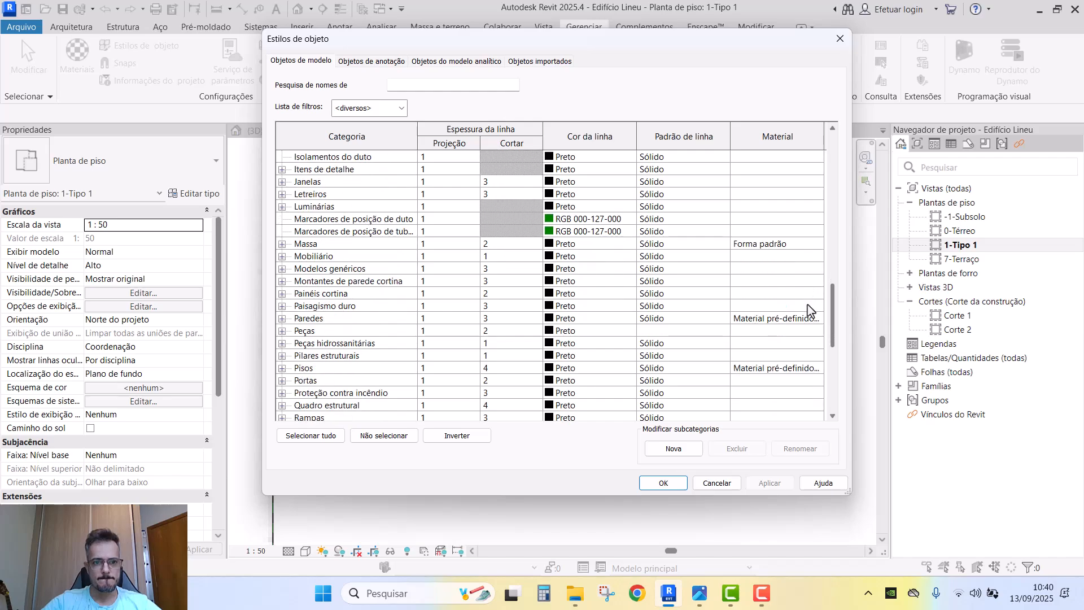
left_click(495, 320)
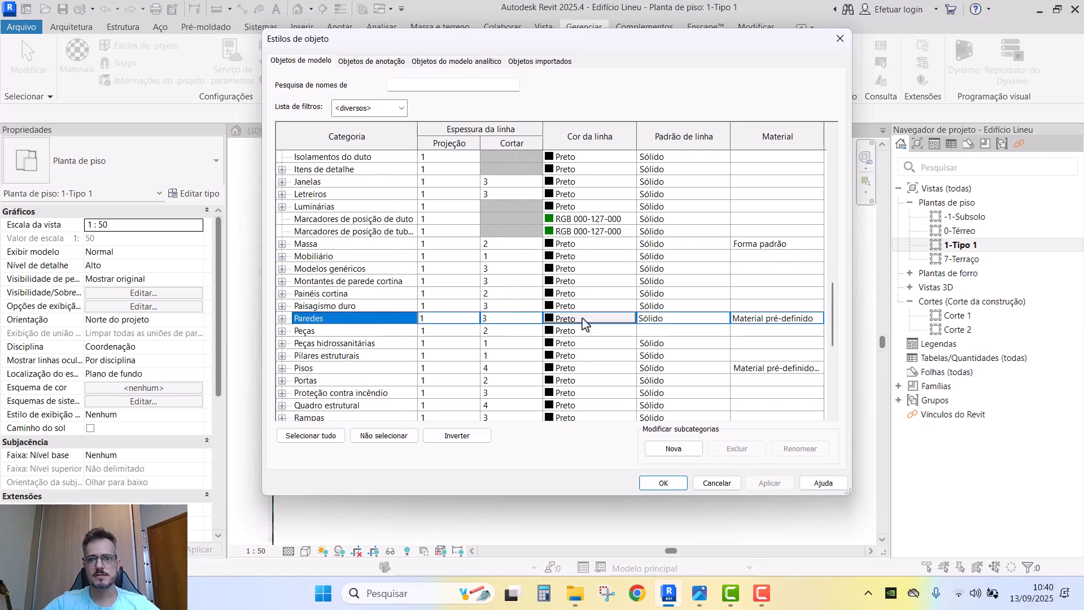
left_click(716, 483)
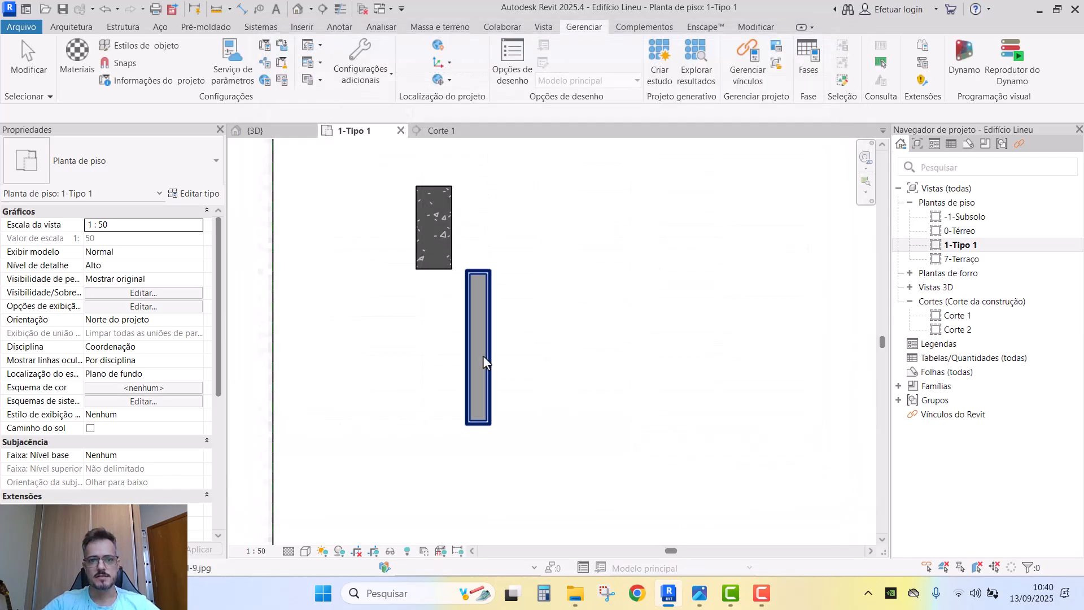
- Open the Modelo de vista assignment for the 1-Tipo 1 plan from its Properties
left_click(481, 296)
left_click(334, 411)
scroll(243, 381, "down", 2)
scroll(131, 382, "down", 4)
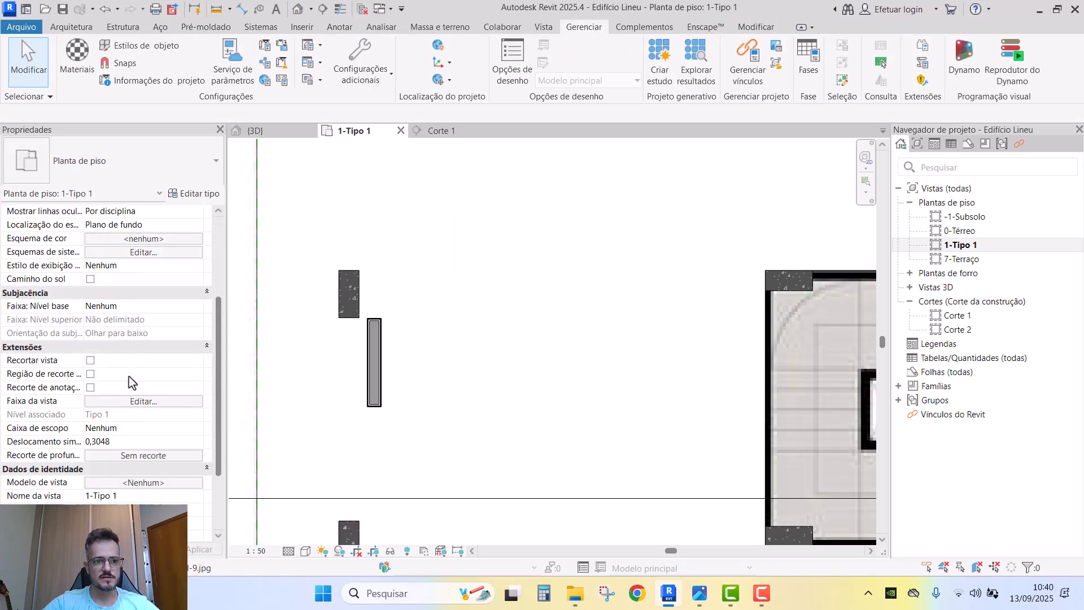
scroll(131, 382, "down", 3)
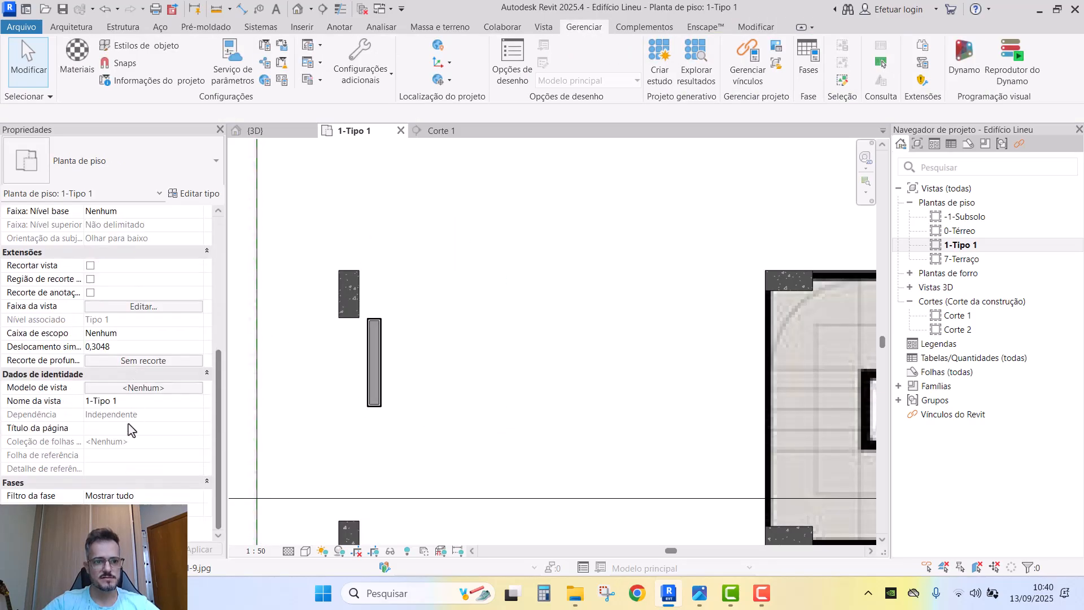
left_click(177, 389)
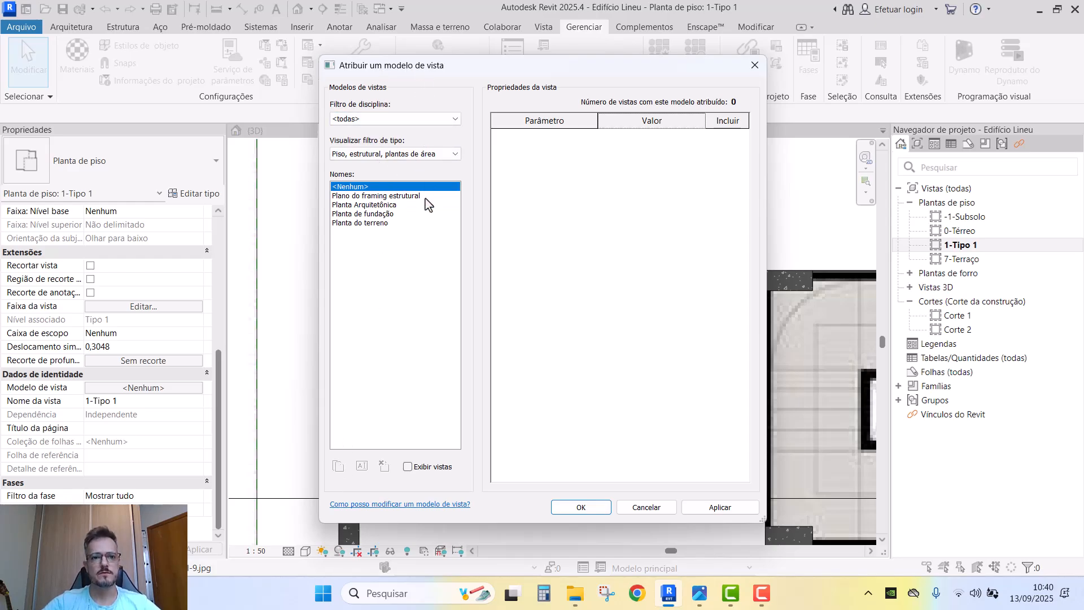
- Preview the Planta Arquitetônica template, then cancel so no template is assigned
left_click(392, 205)
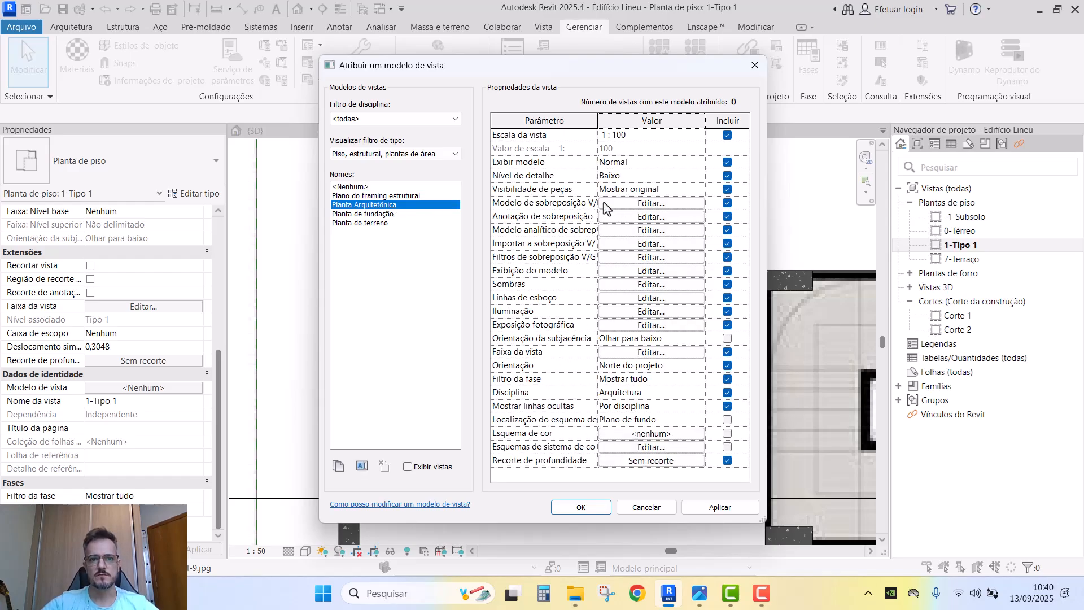
key("Escape")
middle_click_drag(446, 364, 552, 359)
scroll(489, 364, "up", 3)
left_click(500, 350)
key("Escape")
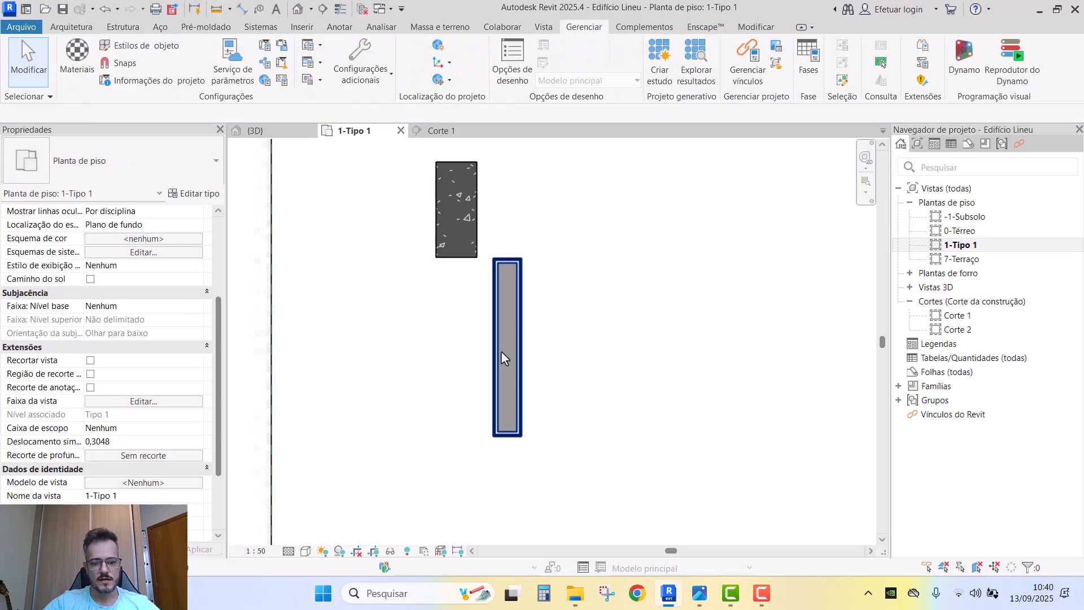
- Briefly check Visibility/Graphics, then bring up the 1-Tipo 1 view's context menu
key("v")
key("v")
key("Escape")
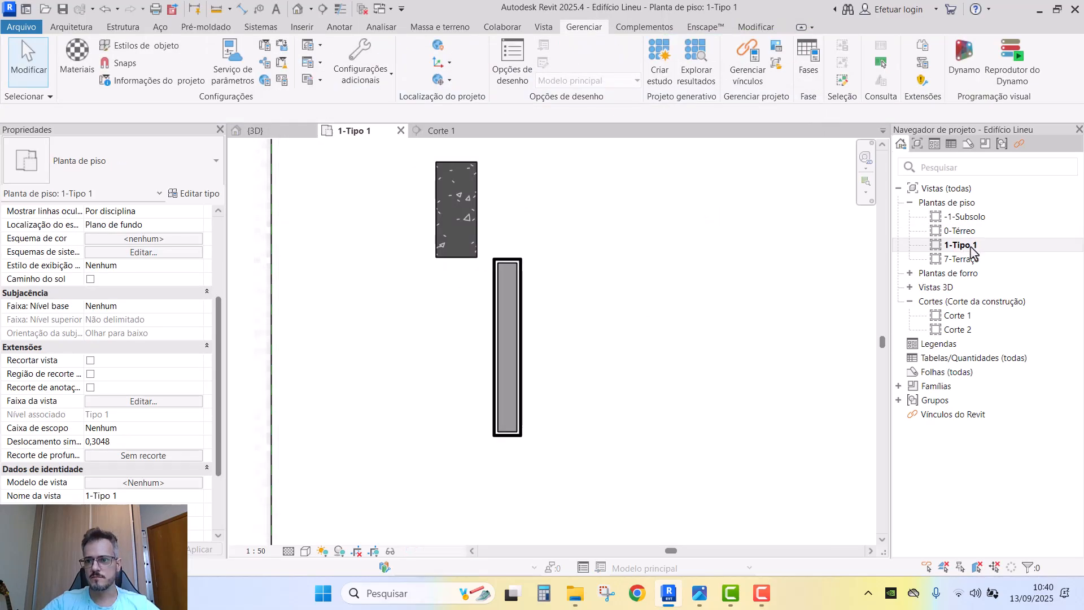
right_click(965, 244)
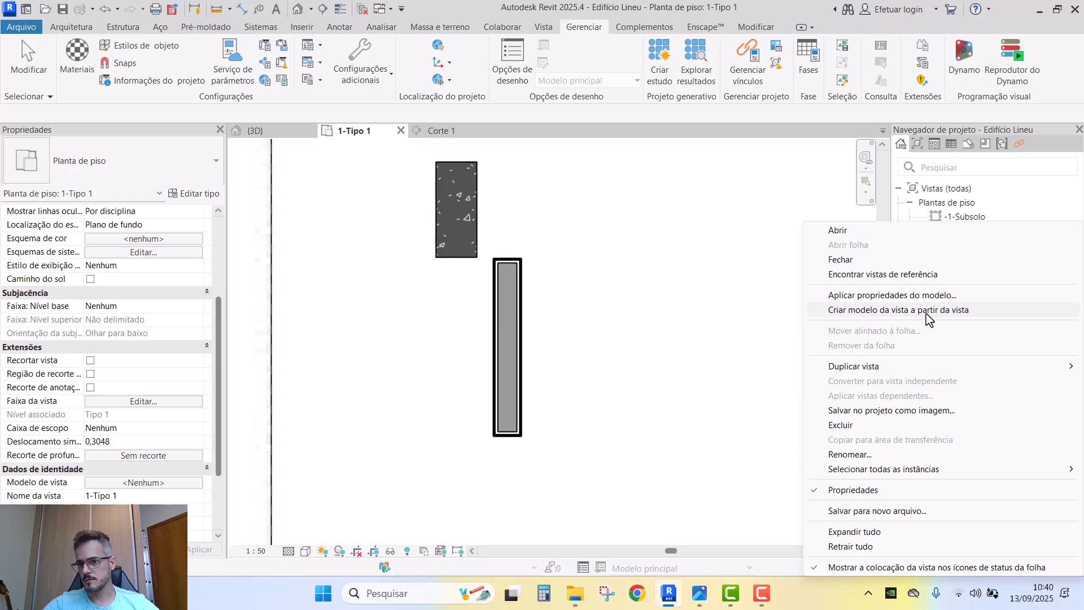
left_click(598, 313)
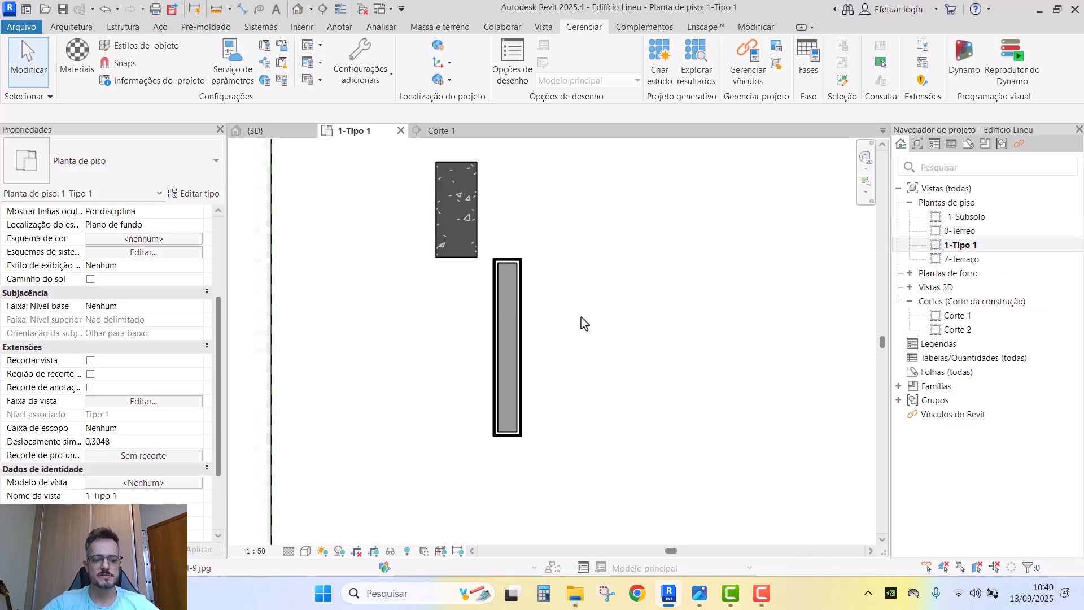
key("v")
key("v")
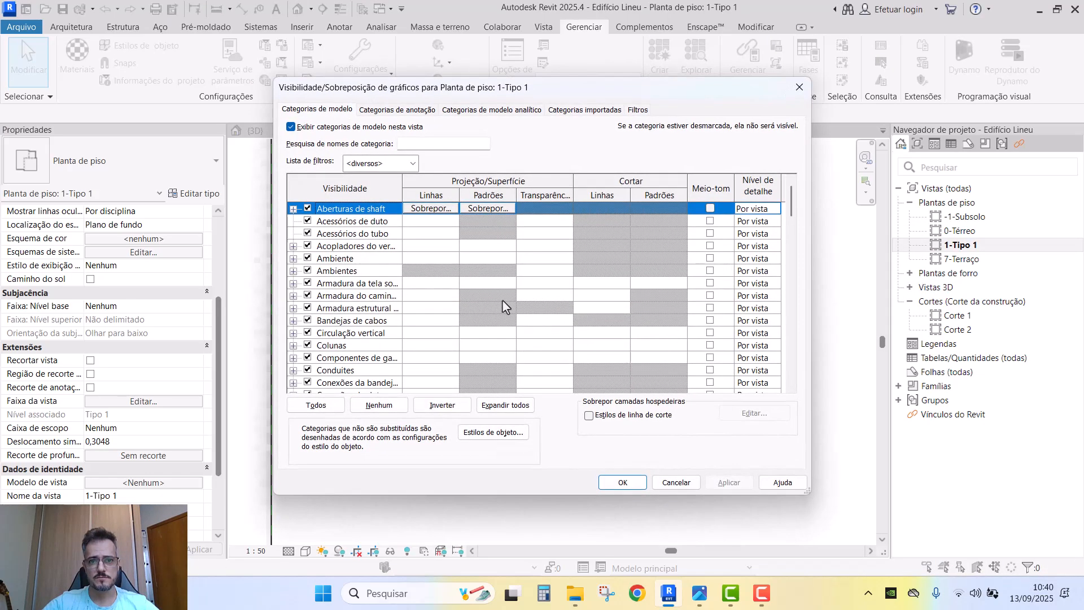
left_click_drag(639, 95, 555, 64)
left_click_drag(728, 466, 793, 503)
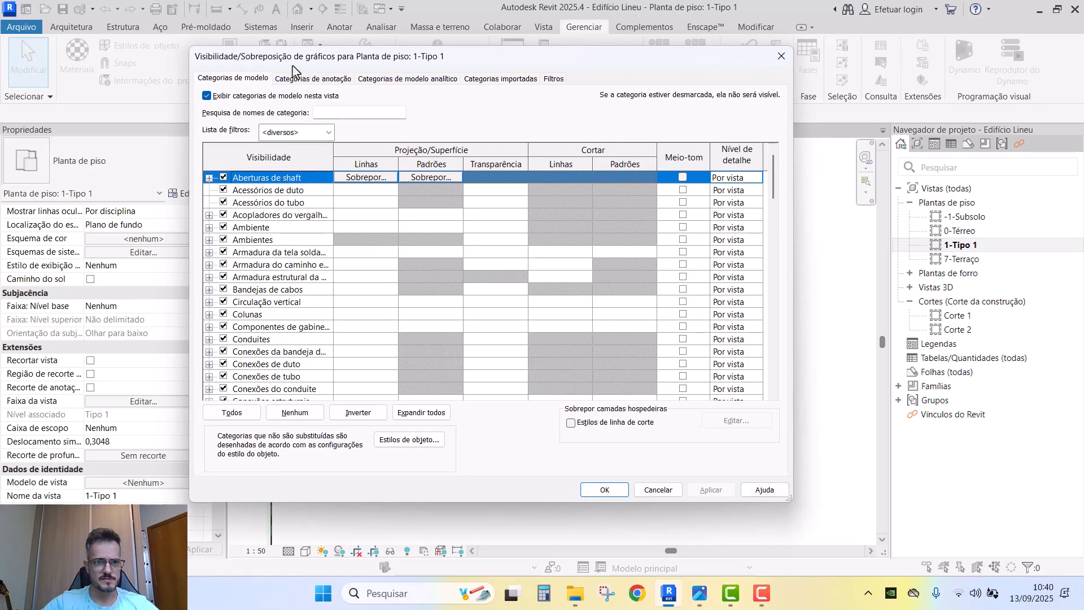
key("Escape")
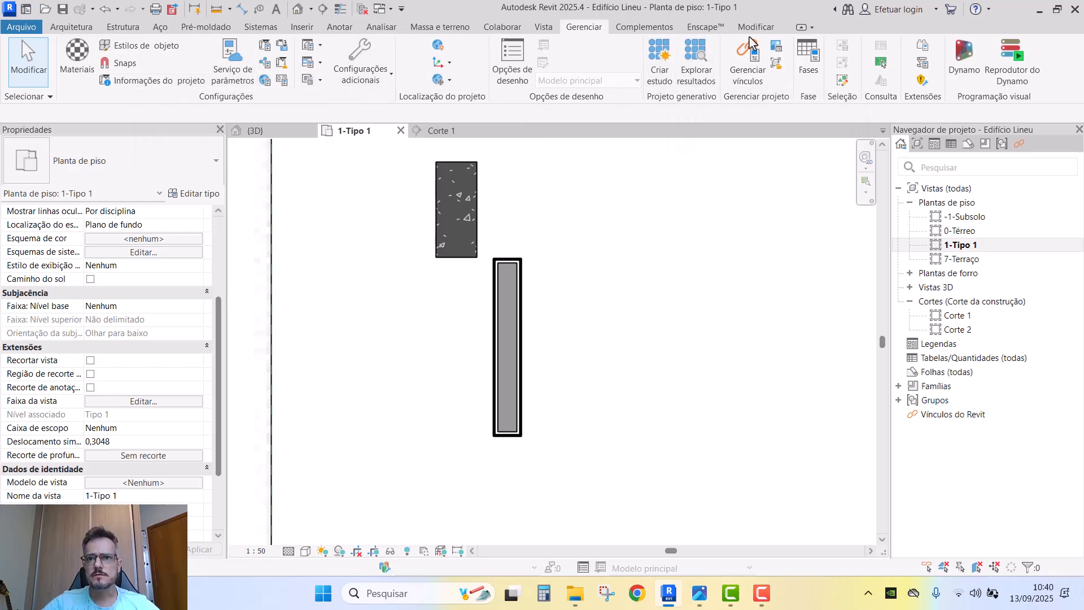
left_click(766, 32)
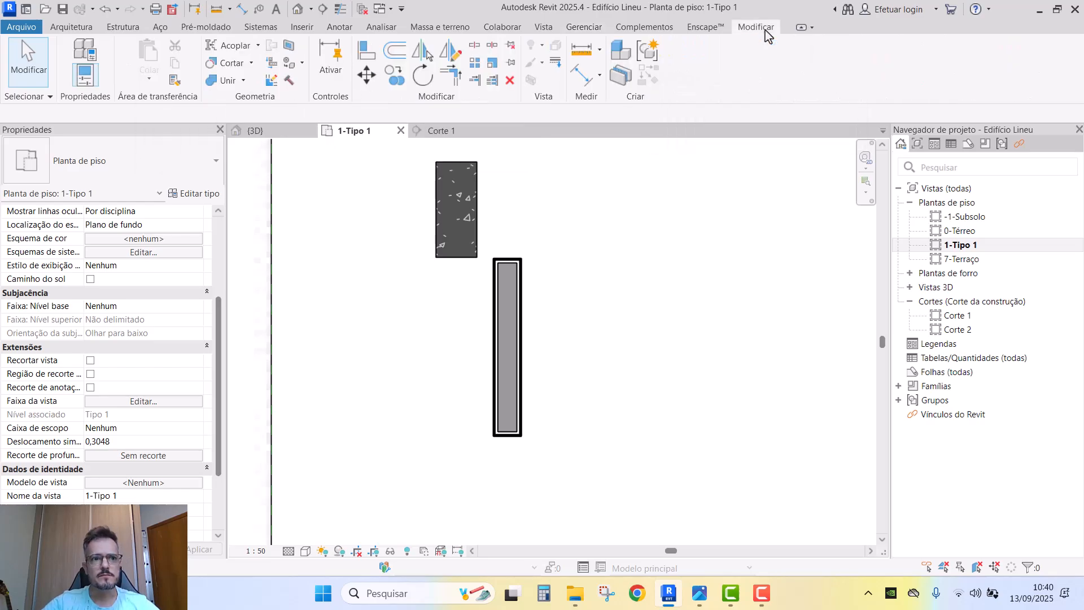
left_click(542, 32)
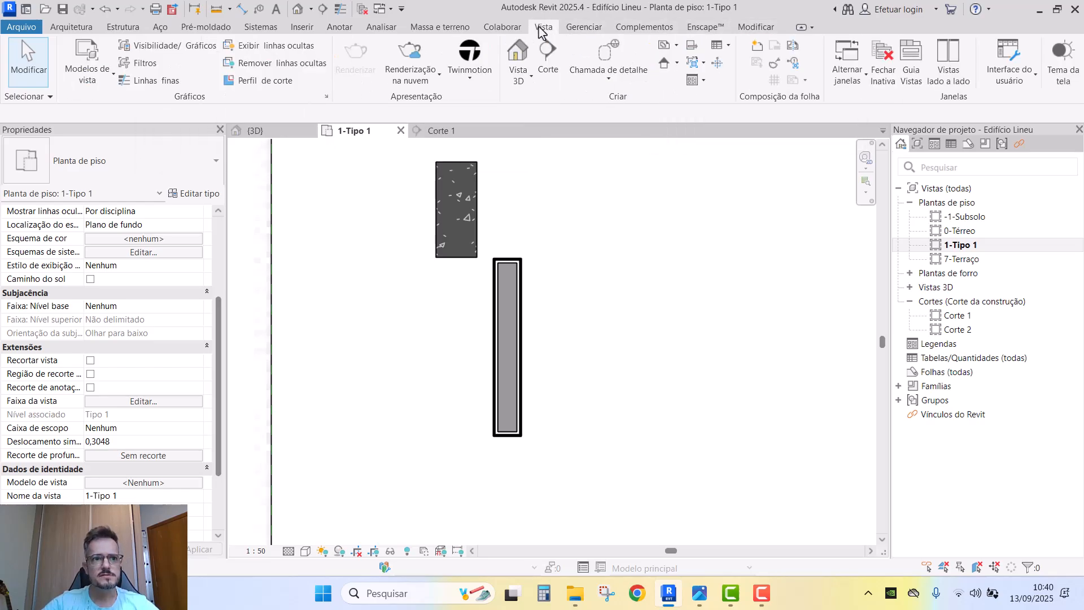
- Enable host layer cut line style overrides in Visibility/Graphics and open their editor
left_click(167, 45)
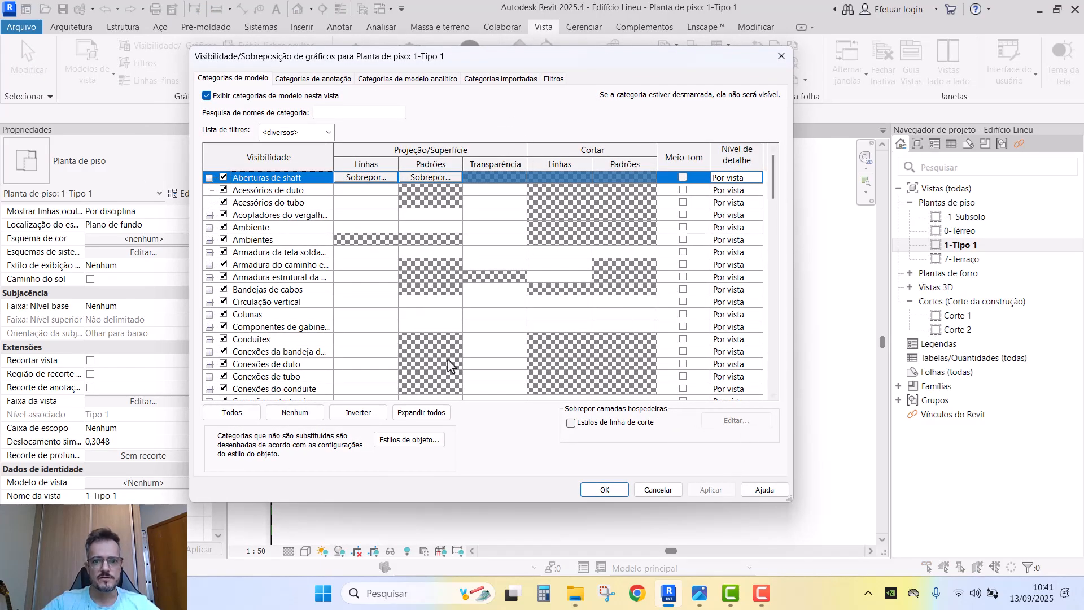
left_click(590, 424)
left_click(706, 423)
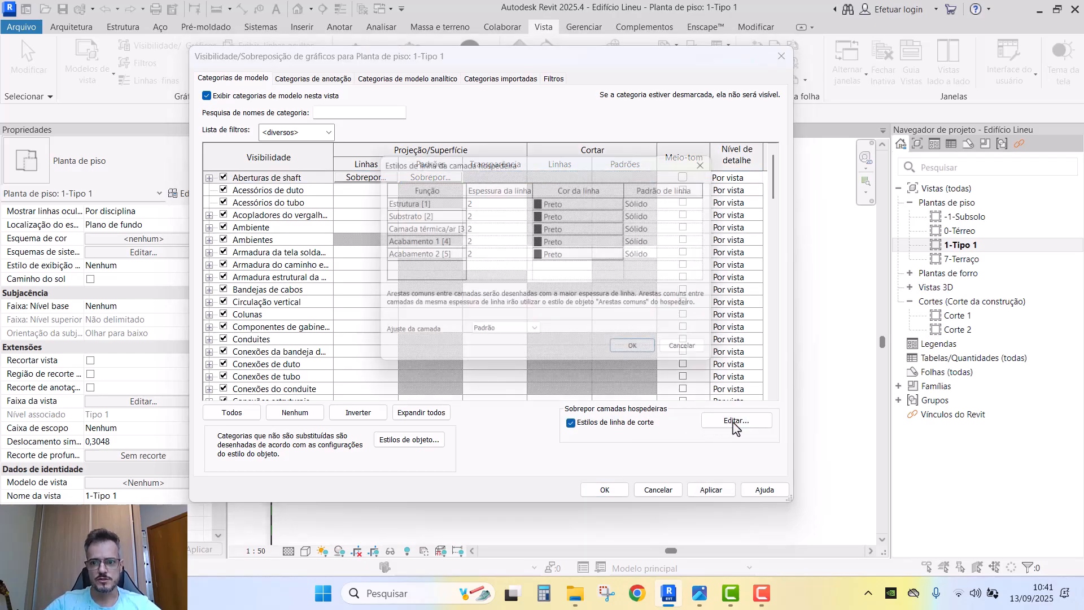
left_click_drag(542, 161, 528, 150)
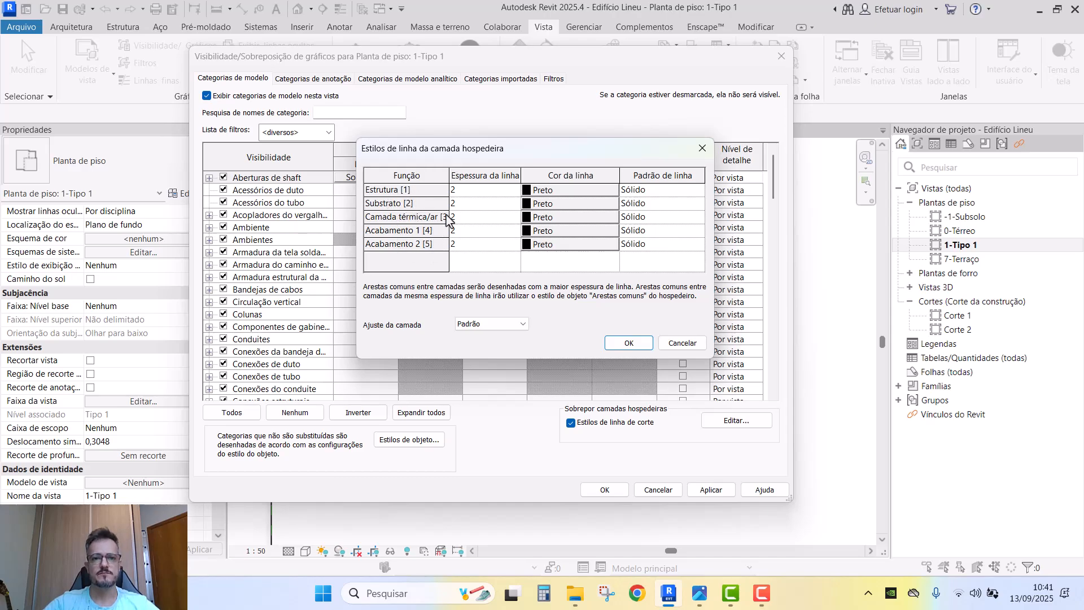
left_click_drag(449, 182, 477, 184)
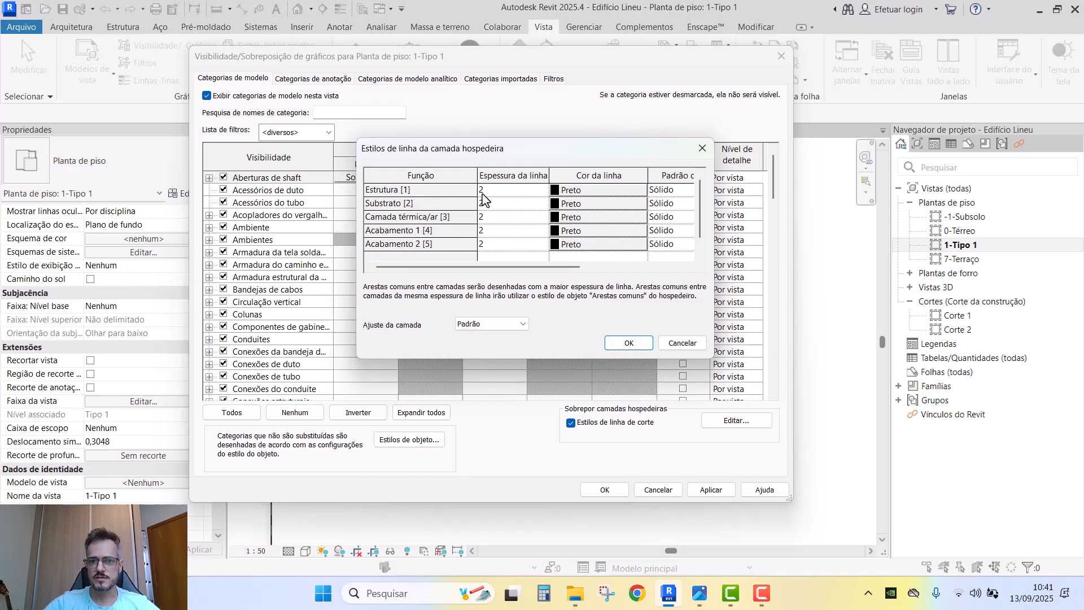
- Set line weights Estrutura 4, Substrato 3, Acabamento 1 and 2 to 1, and apply
left_click(545, 190)
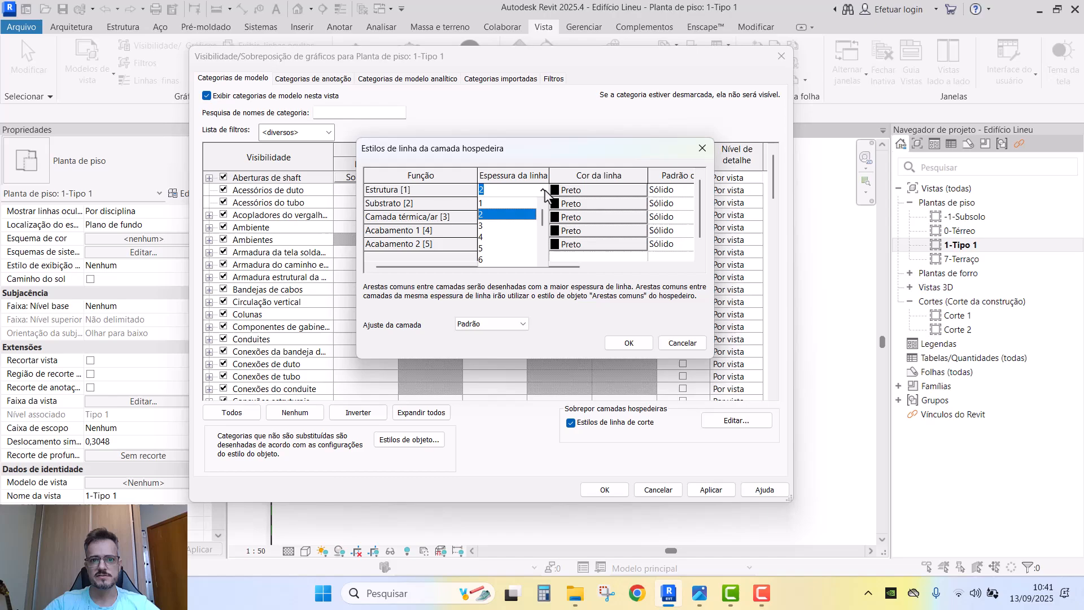
left_click(482, 237)
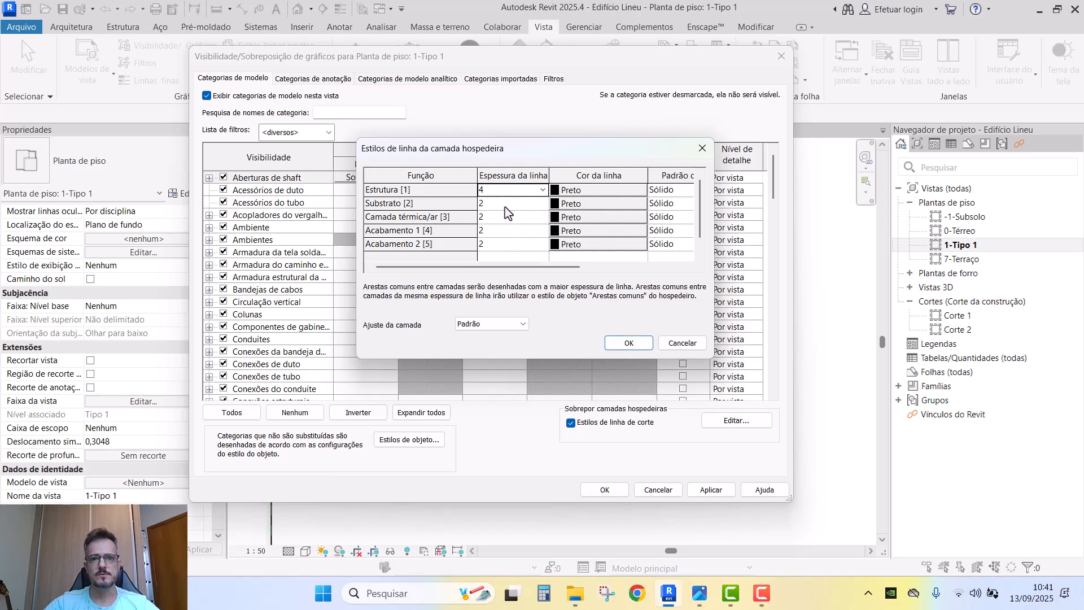
left_click(543, 203)
left_click(484, 238)
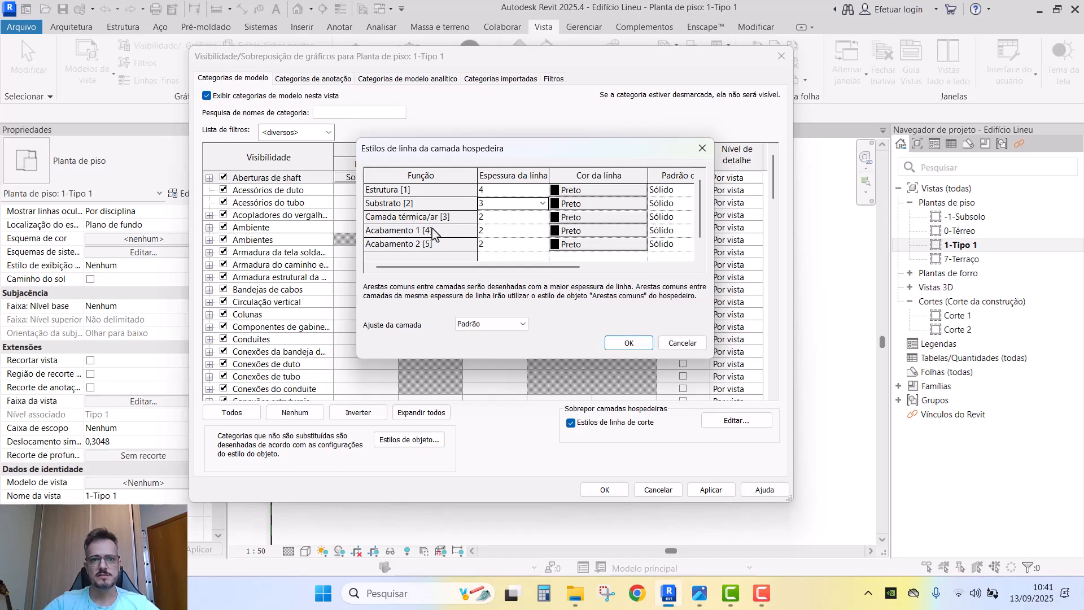
left_click(541, 243)
left_click(542, 244)
left_click(506, 259)
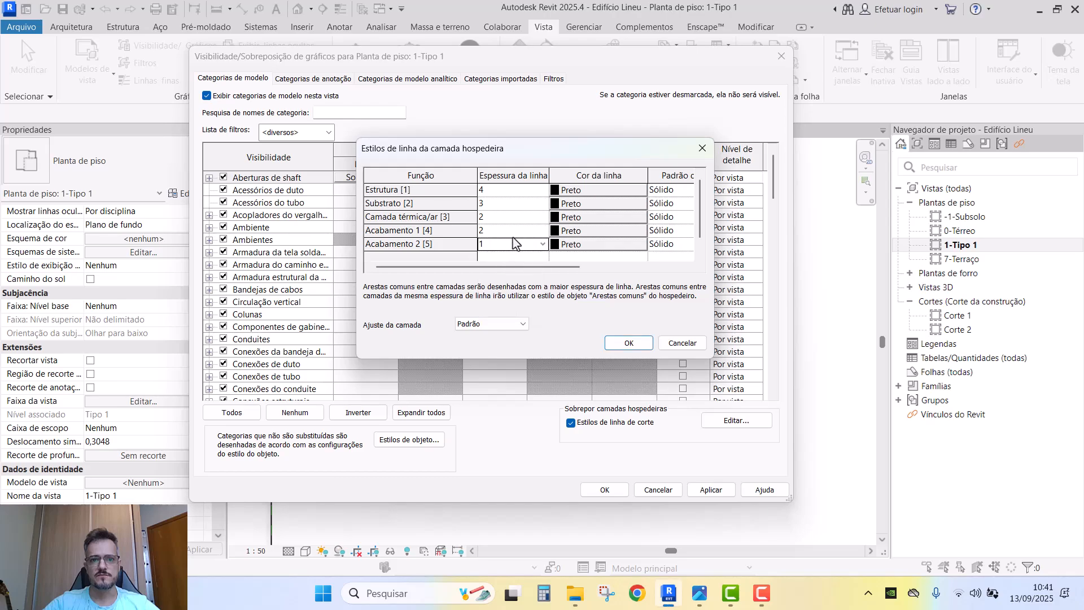
left_click(541, 231)
left_click(542, 230)
left_click(496, 245)
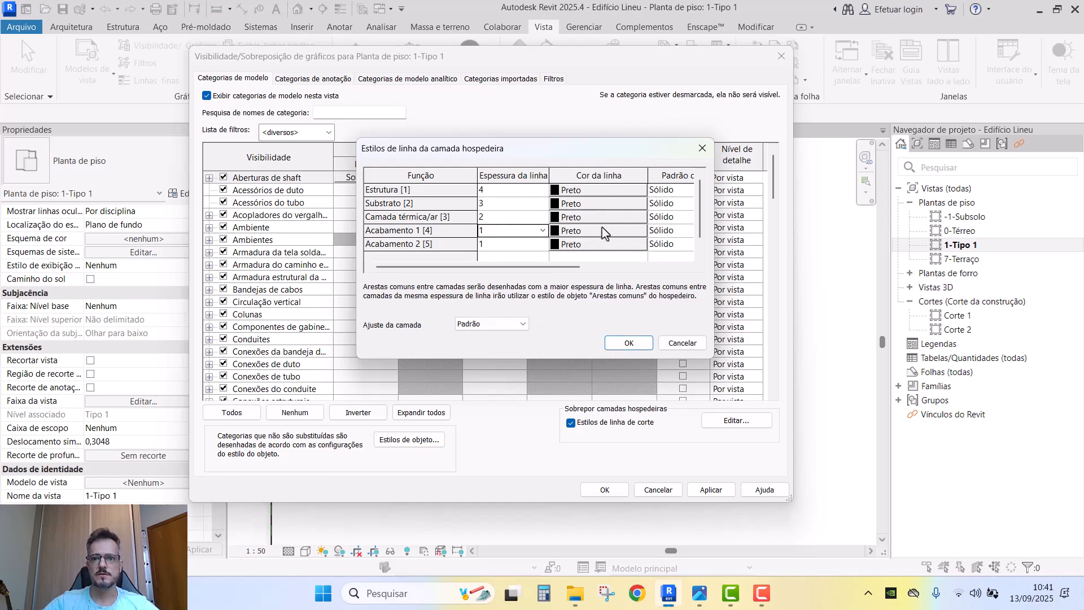
left_click(628, 343)
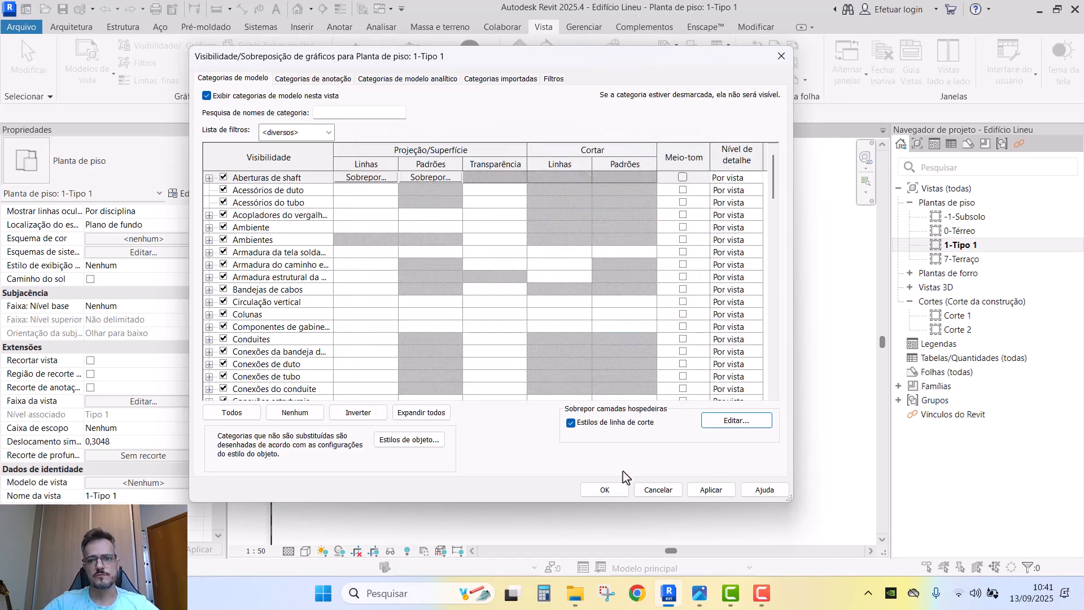
left_click(605, 489)
- Switch the plan scale to 1:25 to compare the wall's layer lines, then back to 1:50
scroll(600, 397, "up", 2)
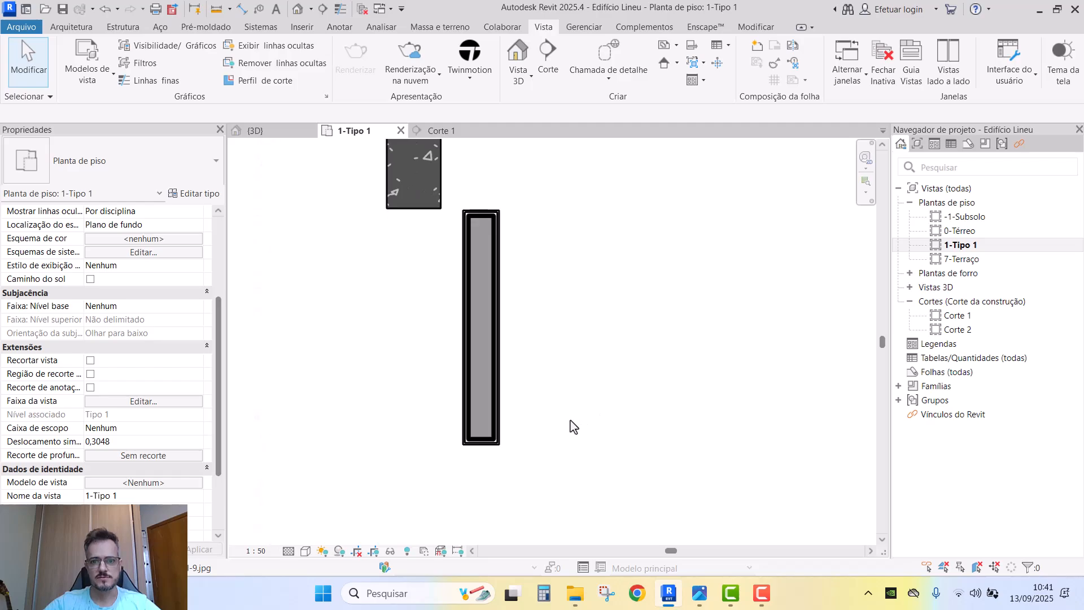
middle_click_drag(525, 428, 532, 430)
left_click(254, 551)
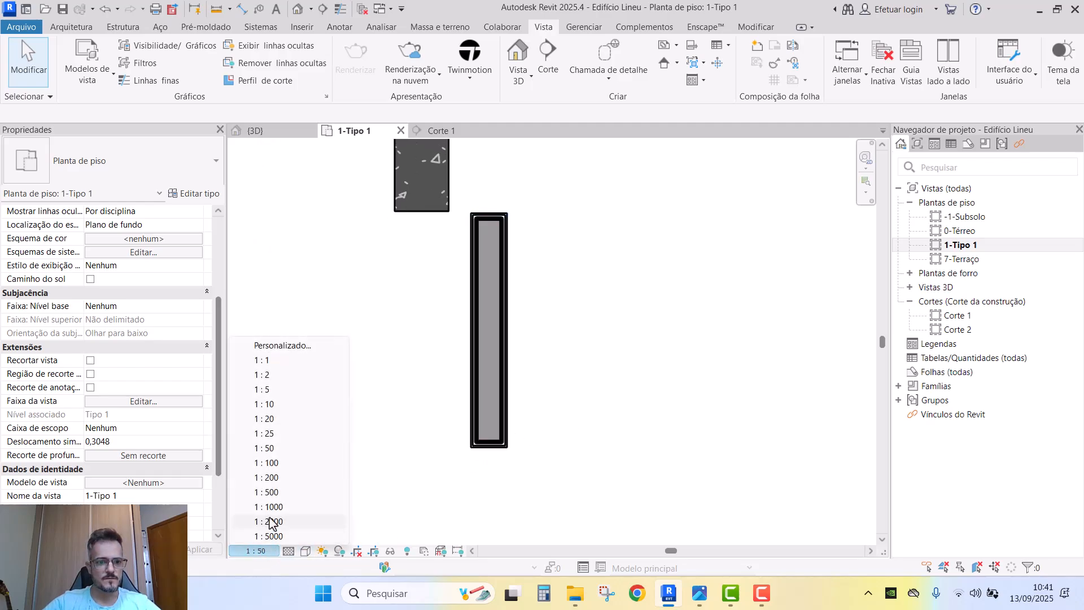
left_click(266, 434)
scroll(502, 455, "up", 3)
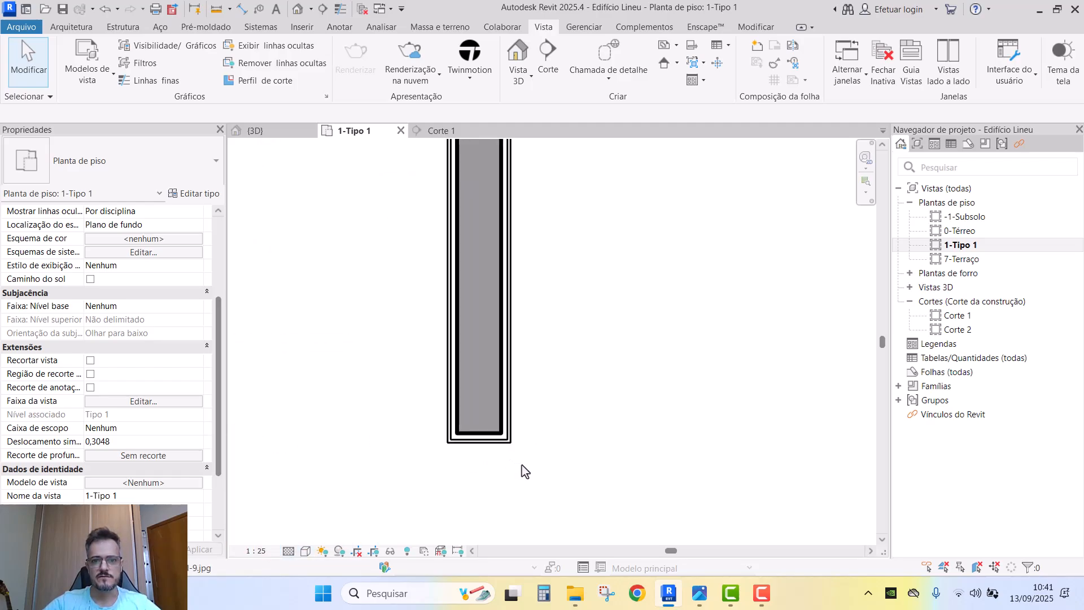
left_click(265, 551)
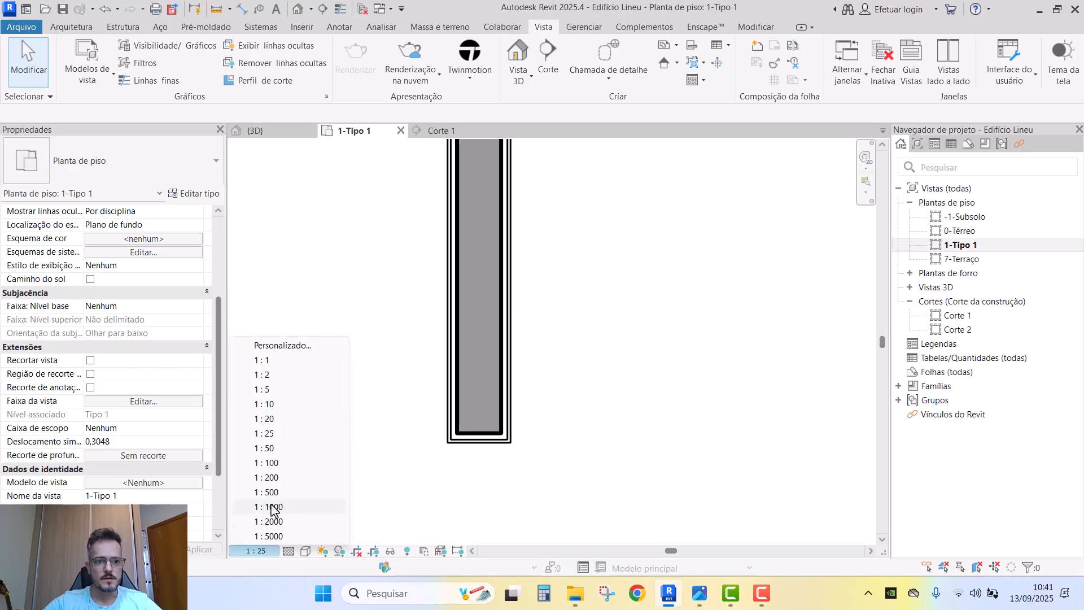
left_click(268, 448)
- Select the wall near the column to inspect its type, then clear the selection
scroll(519, 336, "down", 2)
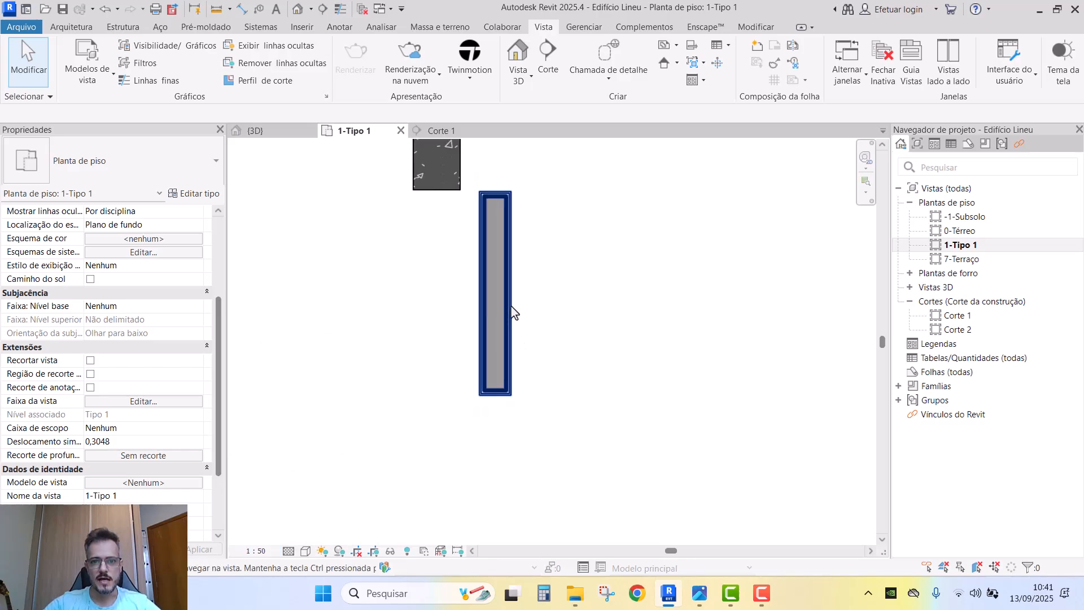
scroll(514, 276, "up", 2)
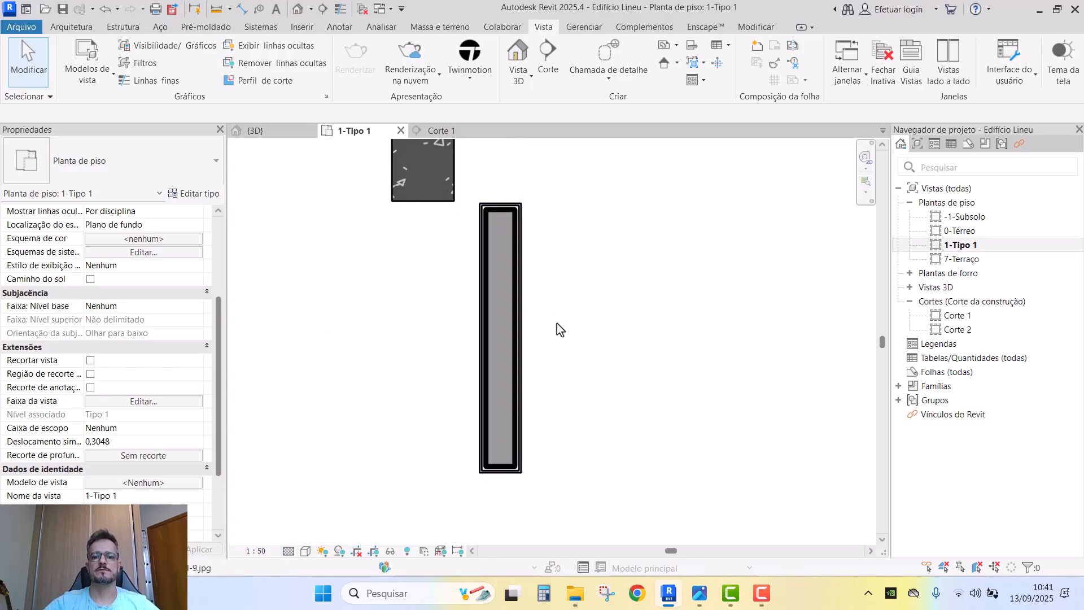
scroll(560, 329, "down", 2)
scroll(554, 339, "up", 1)
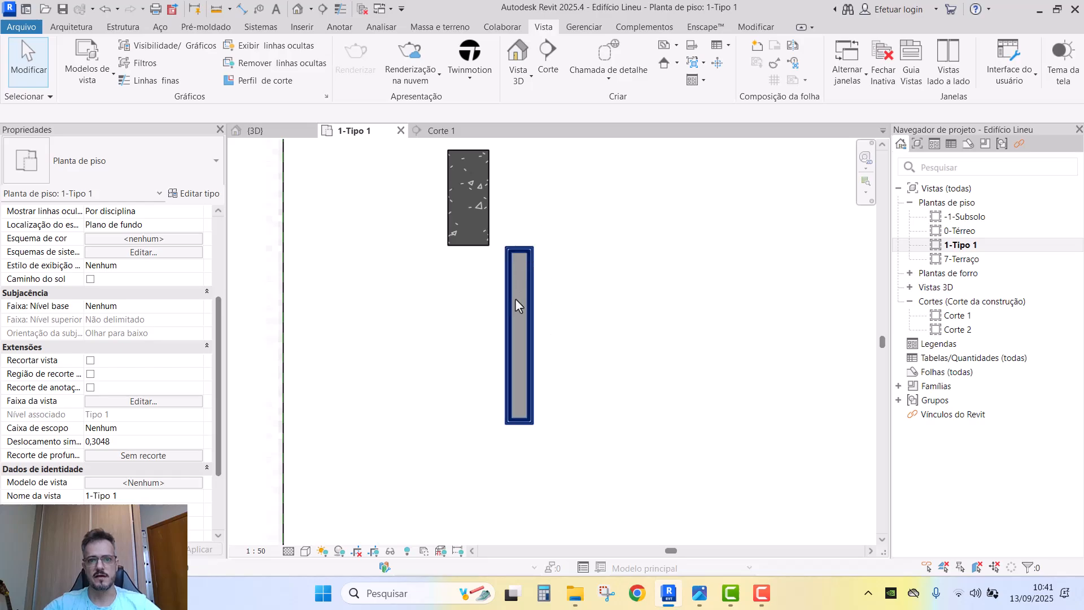
scroll(517, 308, "down", 1)
left_click(517, 318)
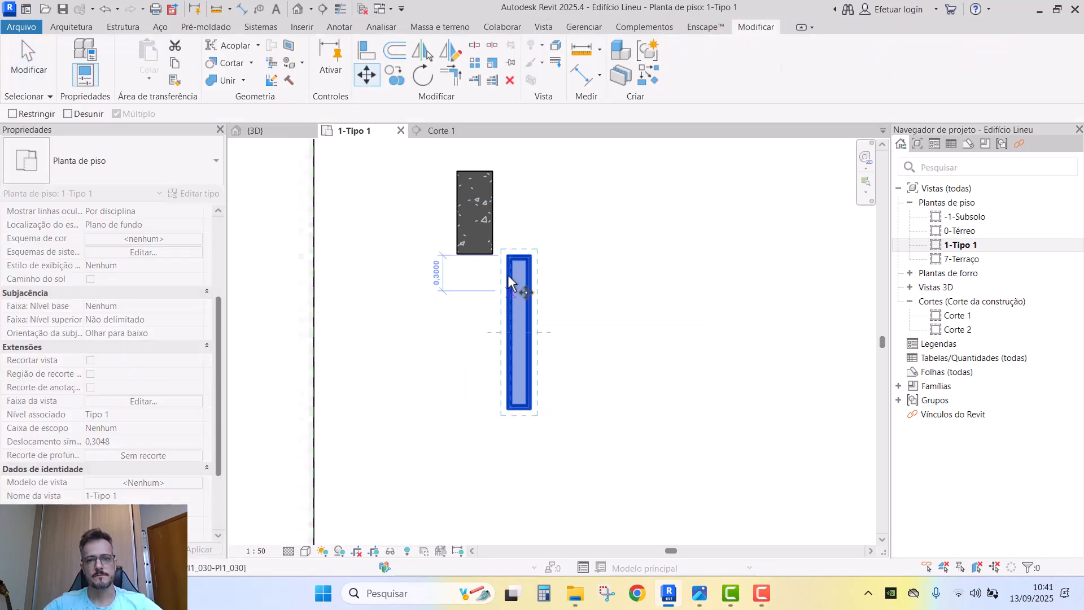
scroll(522, 273, "up", 2)
scroll(527, 300, "down", 2)
middle_click_drag(493, 261, 502, 341)
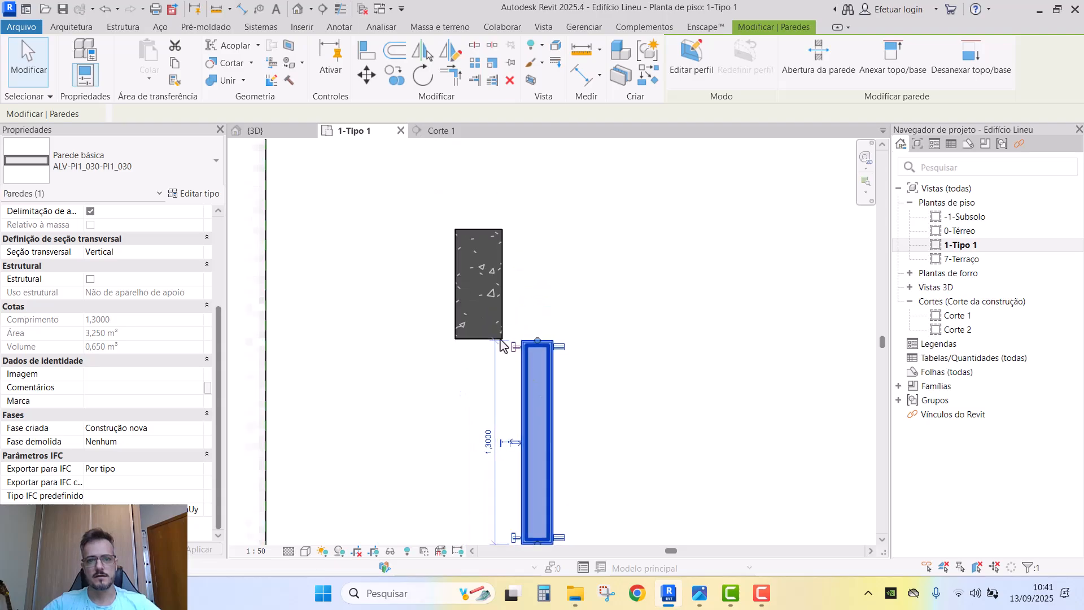
key("Escape")
scroll(507, 320, "up", 2)
left_click(507, 318)
key("Escape")
scroll(508, 309, "down", 1)
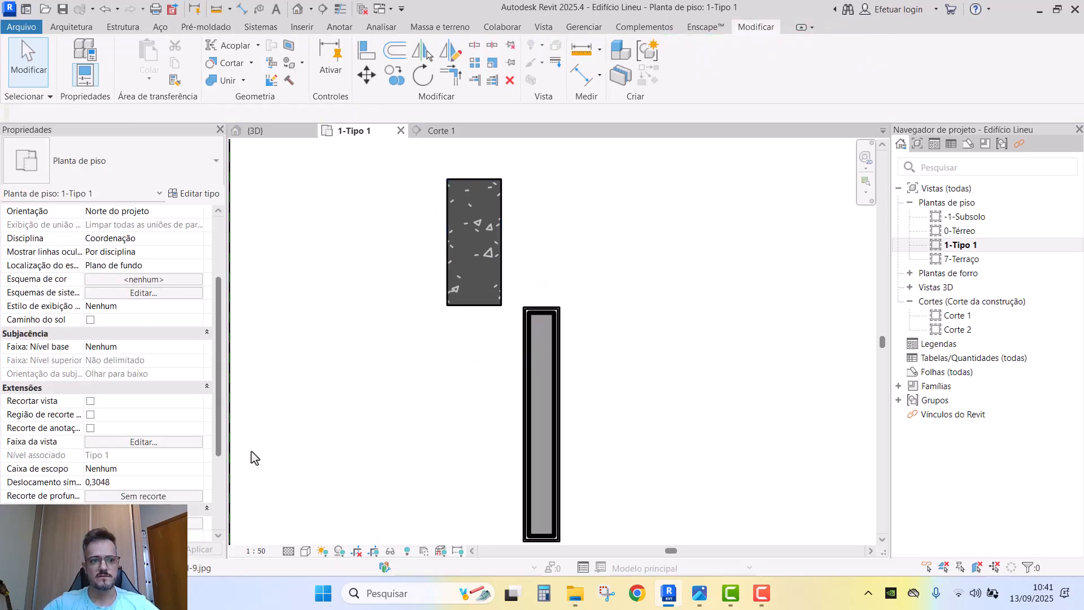
- Review the 1-Tipo 1 visibility overrides and host layer line styles, closing them unchanged
key("v")
key("v")
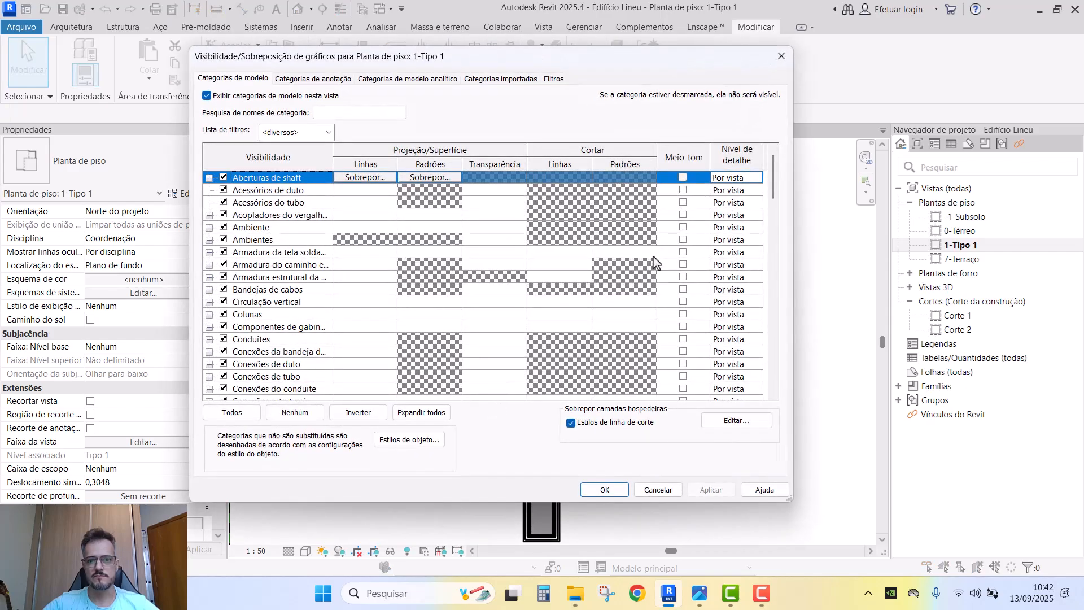
left_click(283, 265)
scroll(305, 317, "down", 10)
left_click(330, 374)
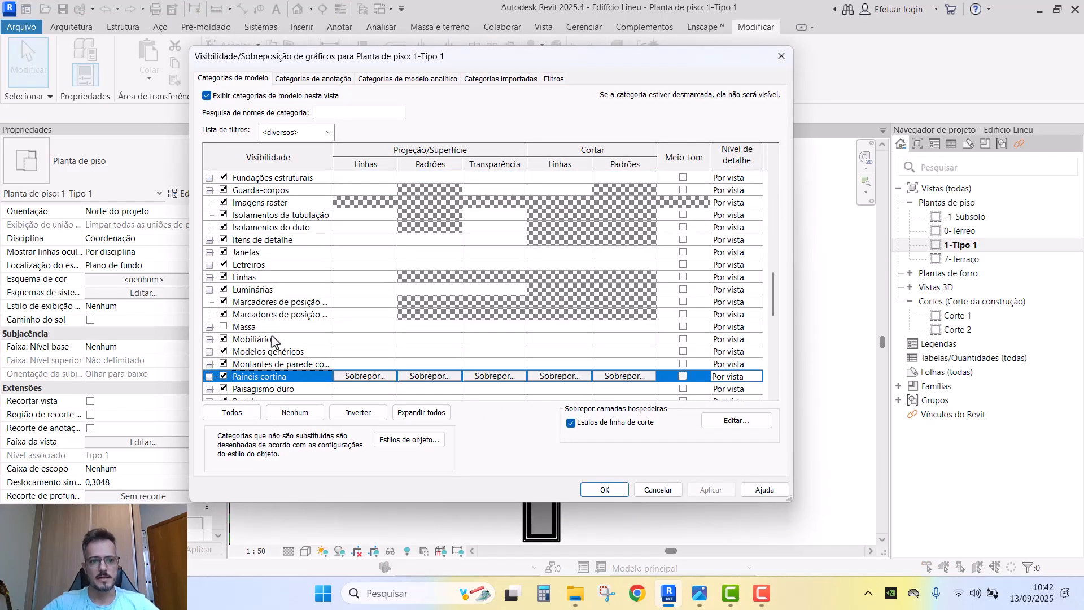
scroll(271, 339, "down", 2)
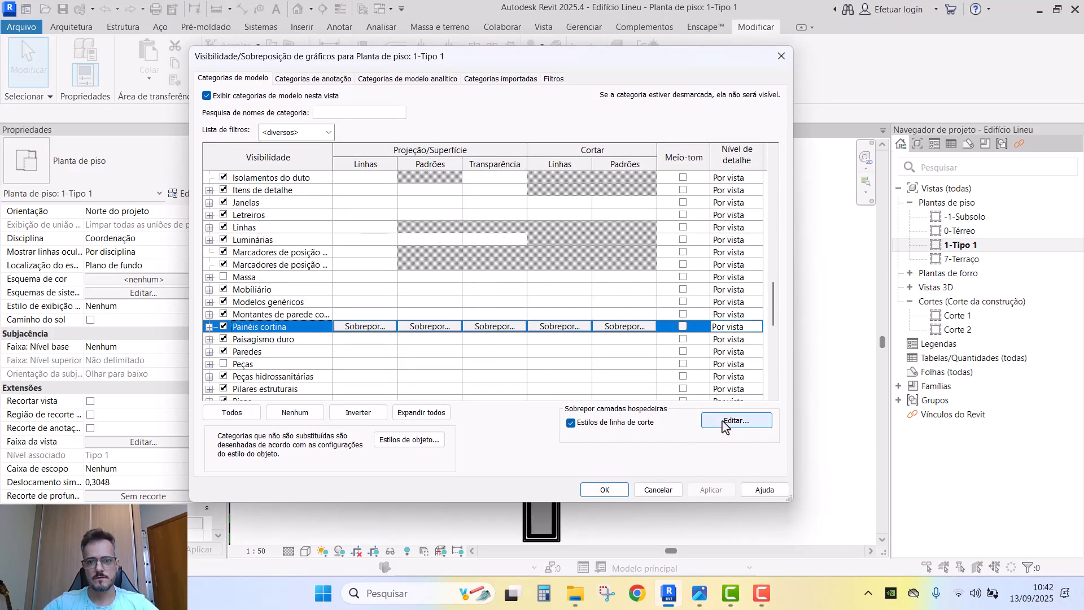
left_click(724, 422)
key("Escape")
left_click(290, 352)
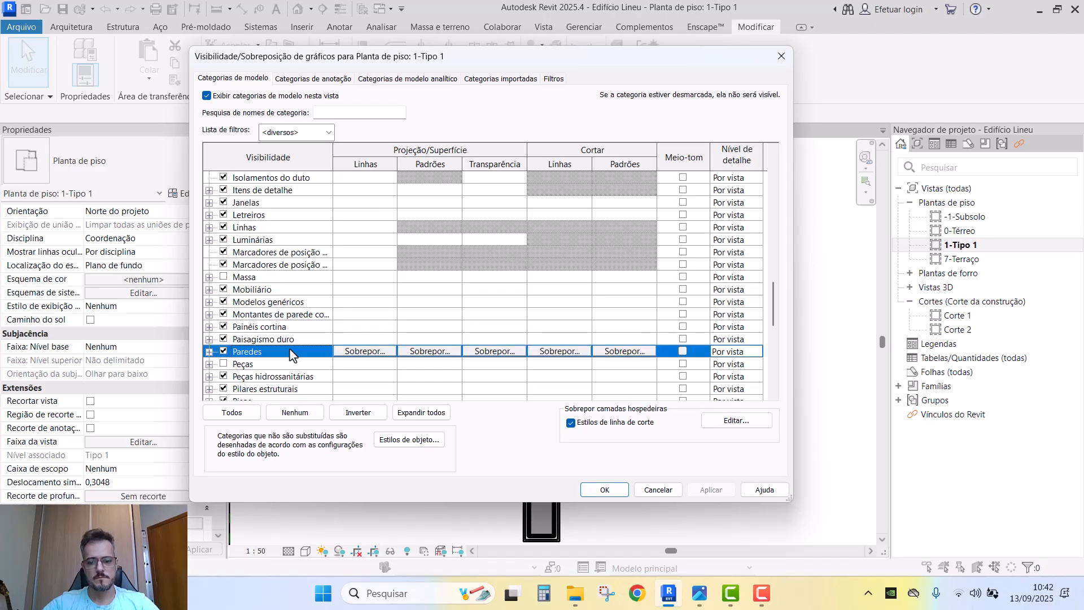
key("Return")
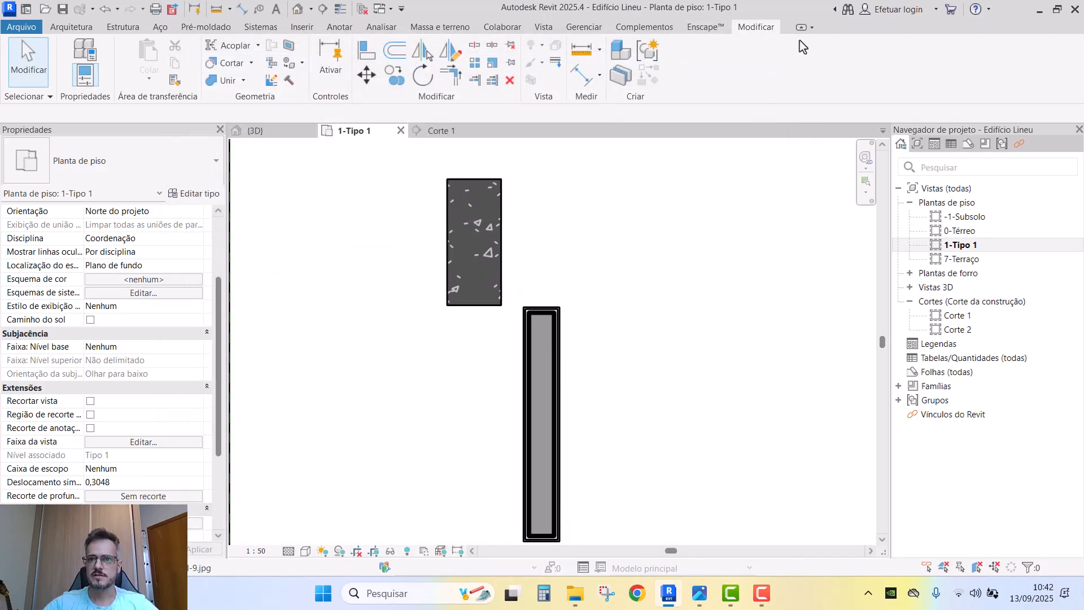
- In Object Styles, set the Pilares estruturais cut line weight to 5 and confirm
left_click(578, 29)
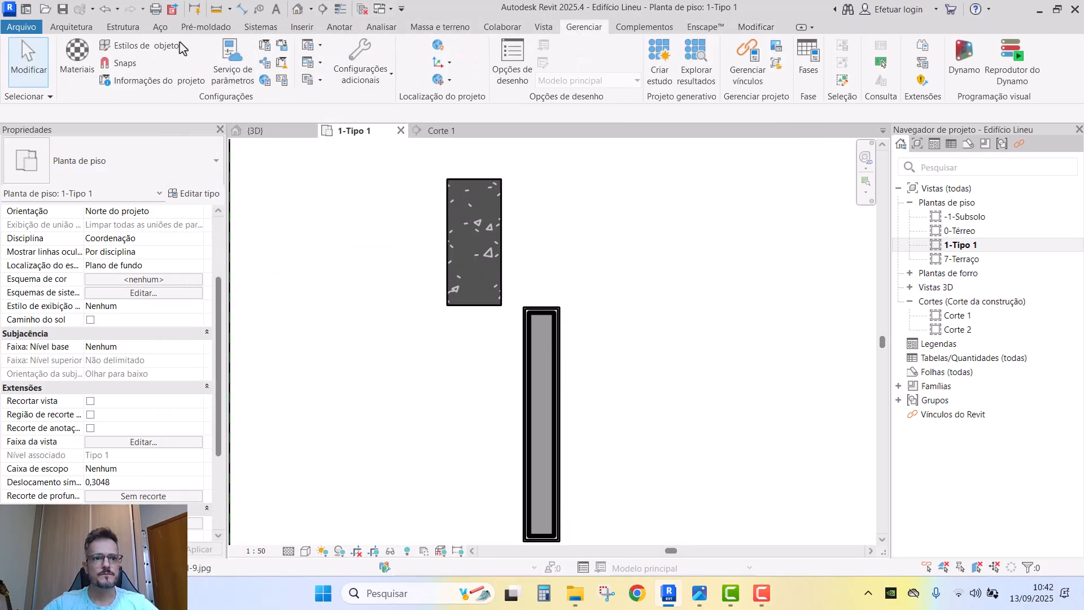
left_click(166, 49)
left_click(379, 324)
key("p")
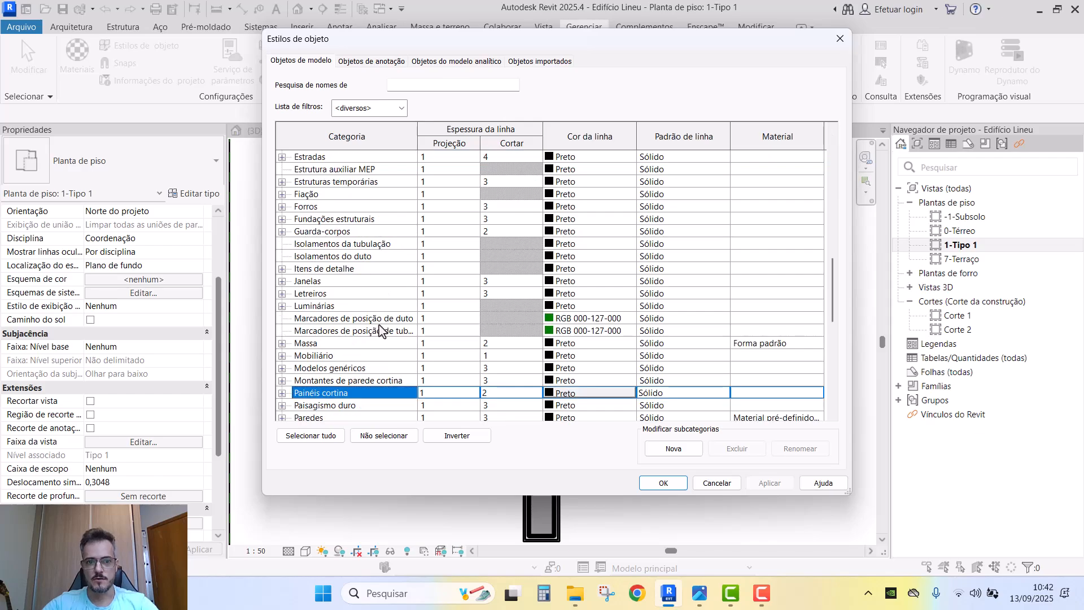
scroll(377, 325, "down", 5)
left_click(342, 394)
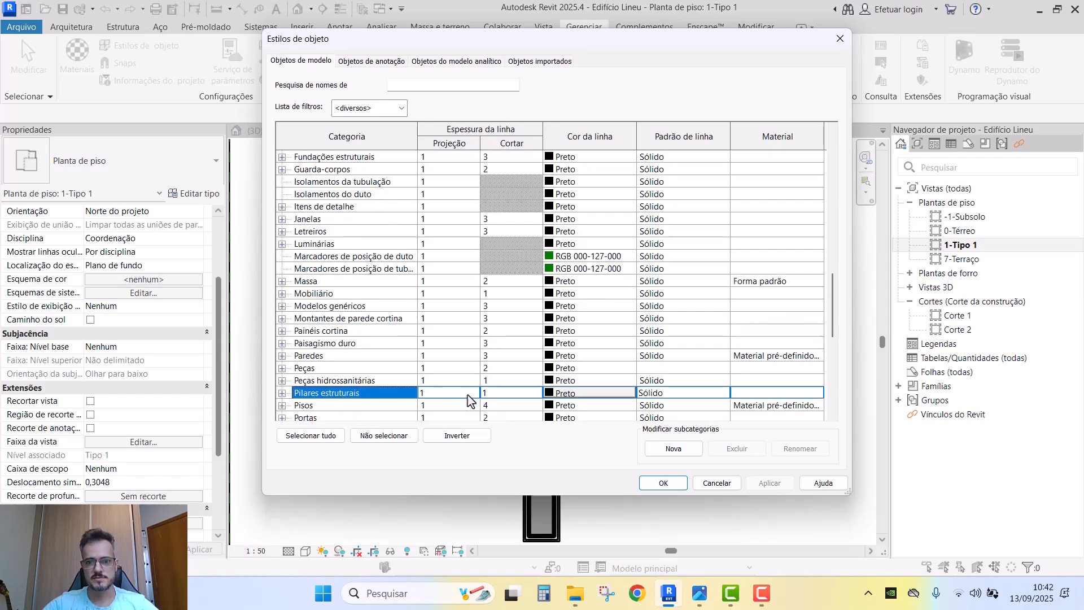
left_click(536, 393)
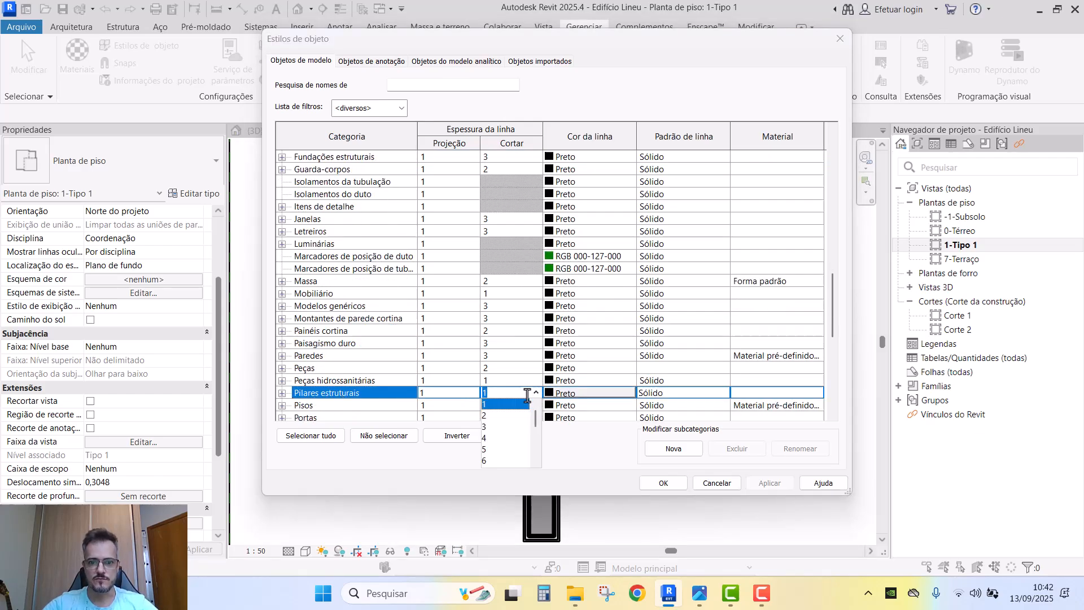
left_click(484, 449)
left_click(654, 486)
middle_click_drag(564, 394, 614, 395)
scroll(610, 396, "down", 2)
scroll(620, 433, "up", 1)
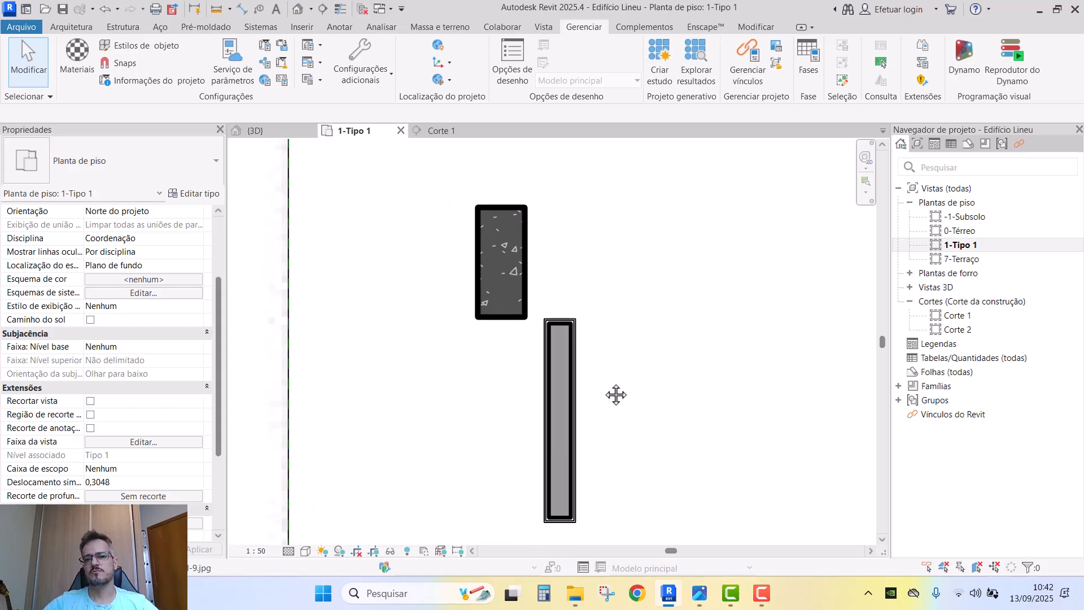
scroll(615, 395, "down", 1)
- Lower the Pilares estruturais cut line weight to 4 in Object Styles
key("v")
key("g")
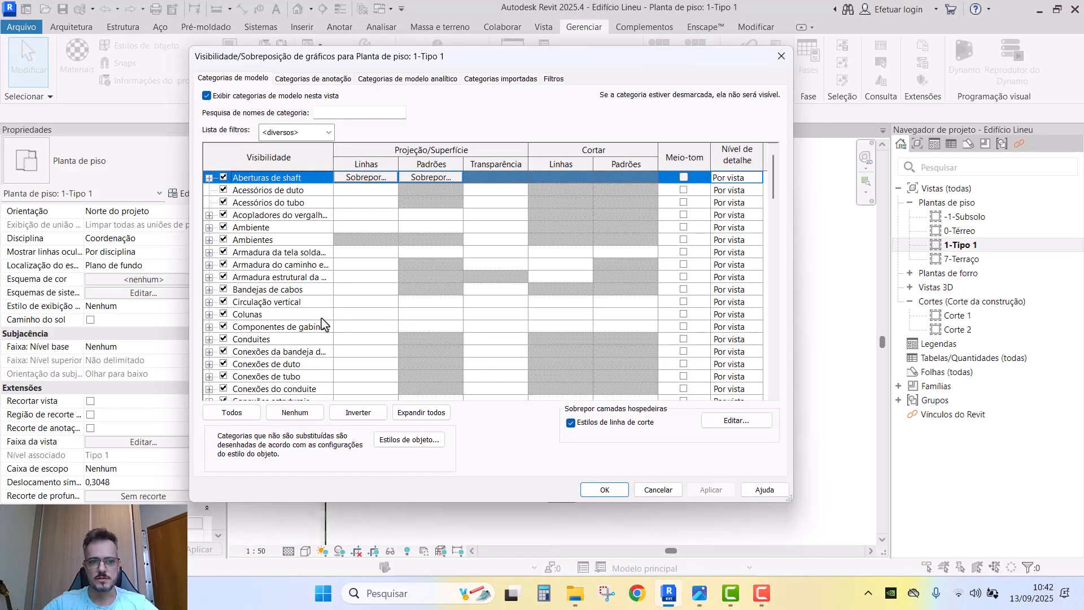
left_click(307, 318)
key("Escape")
left_click(148, 45)
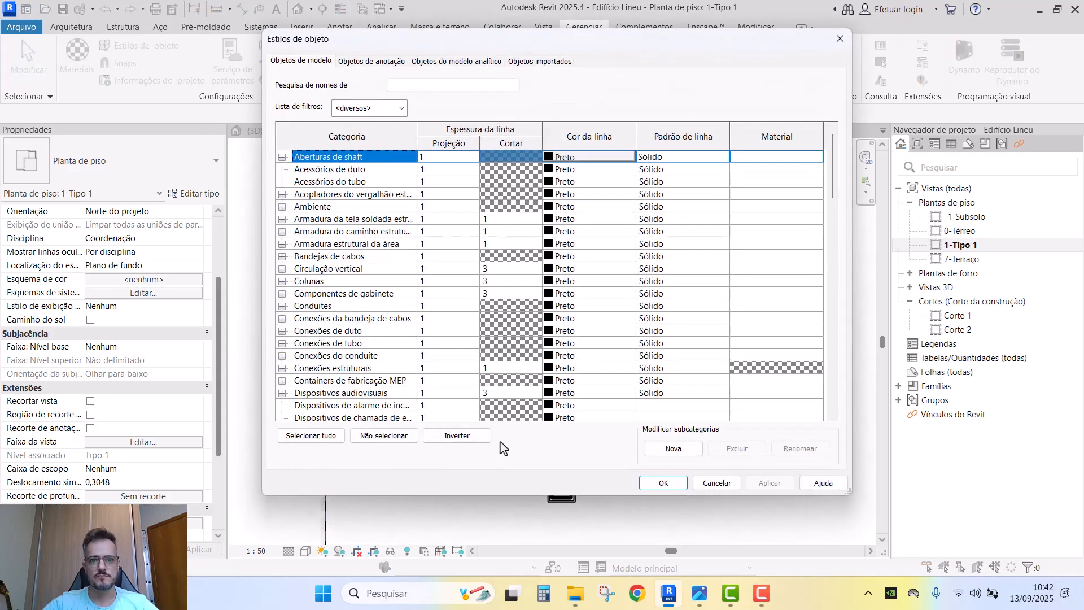
left_click(388, 321)
scroll(386, 333, "down", 15)
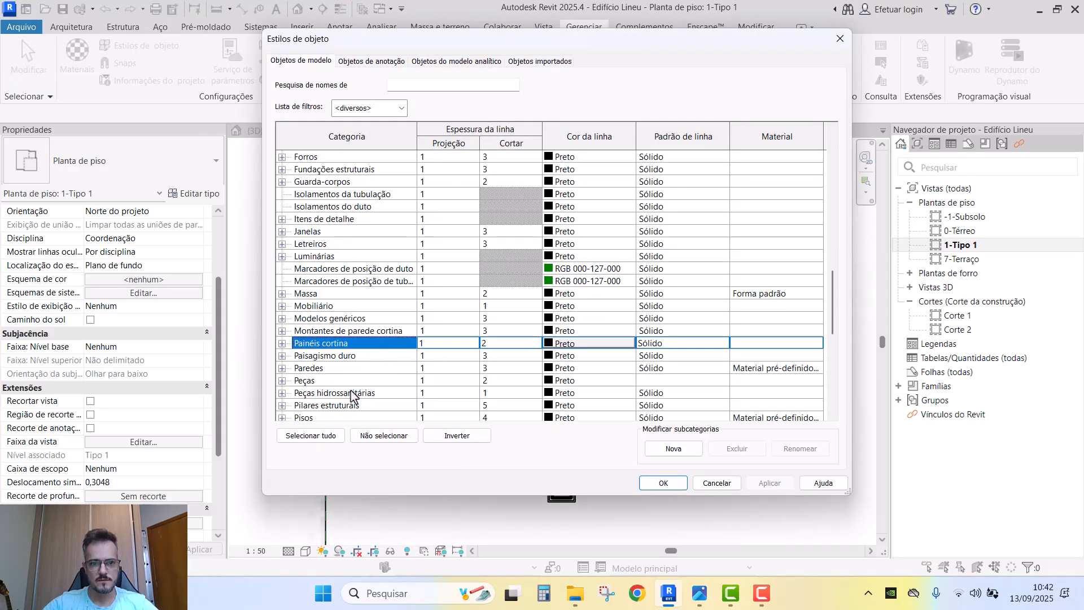
left_click(535, 415)
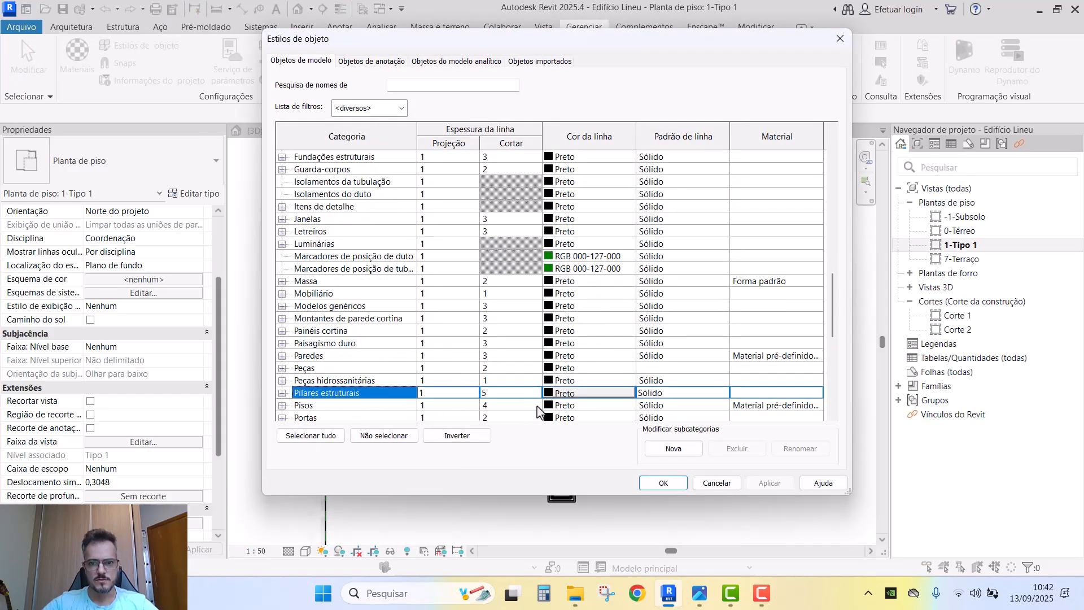
left_click(530, 380)
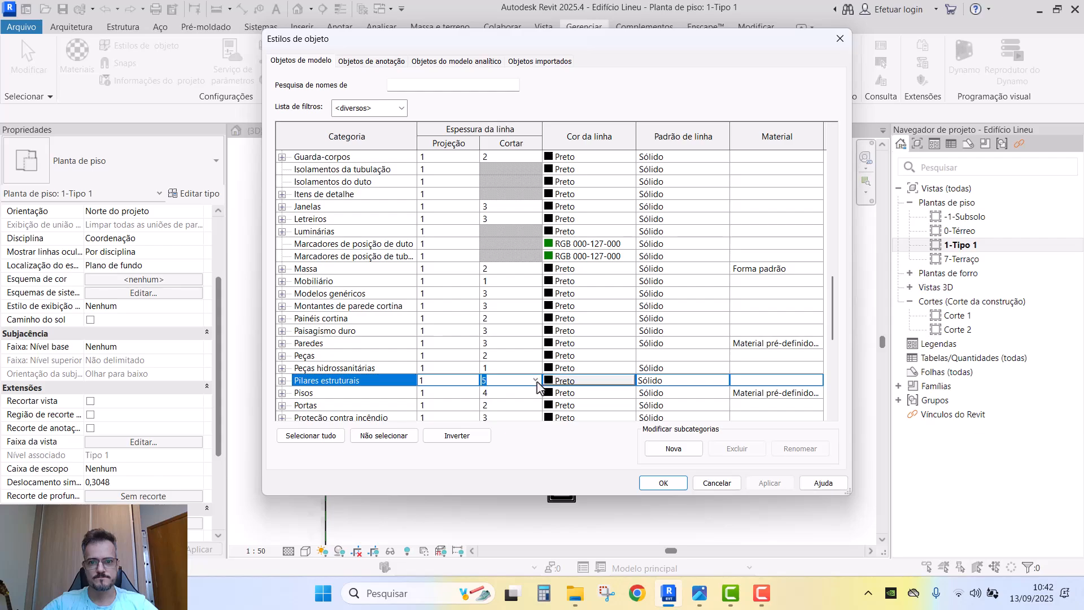
left_click(535, 380)
left_click(505, 401)
left_click(657, 483)
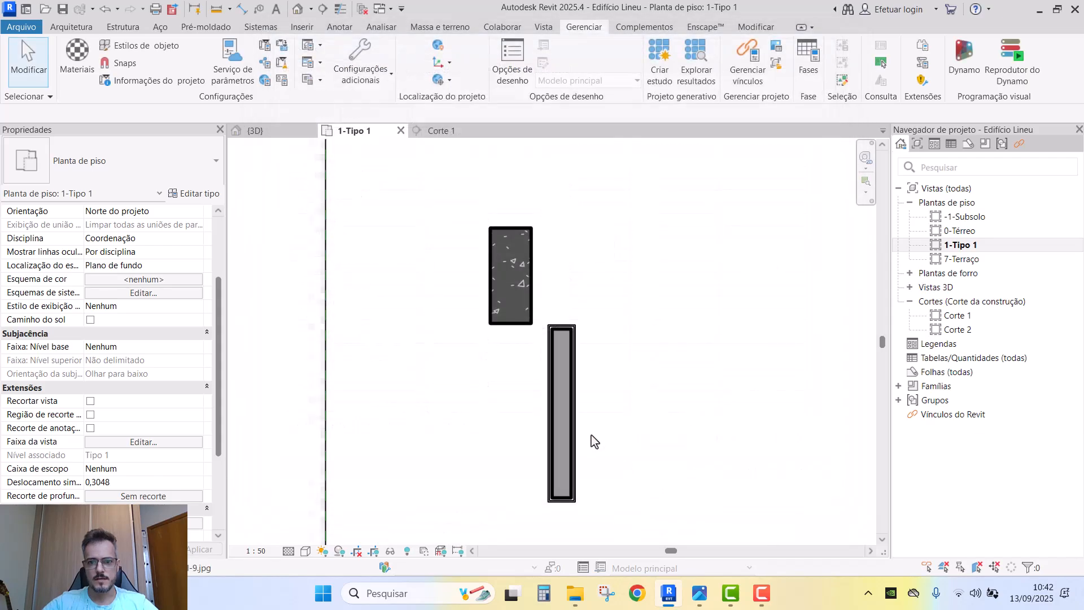
- In the plan's host layer line styles, set the Structure layer cut weight to 3
key("v")
key("g")
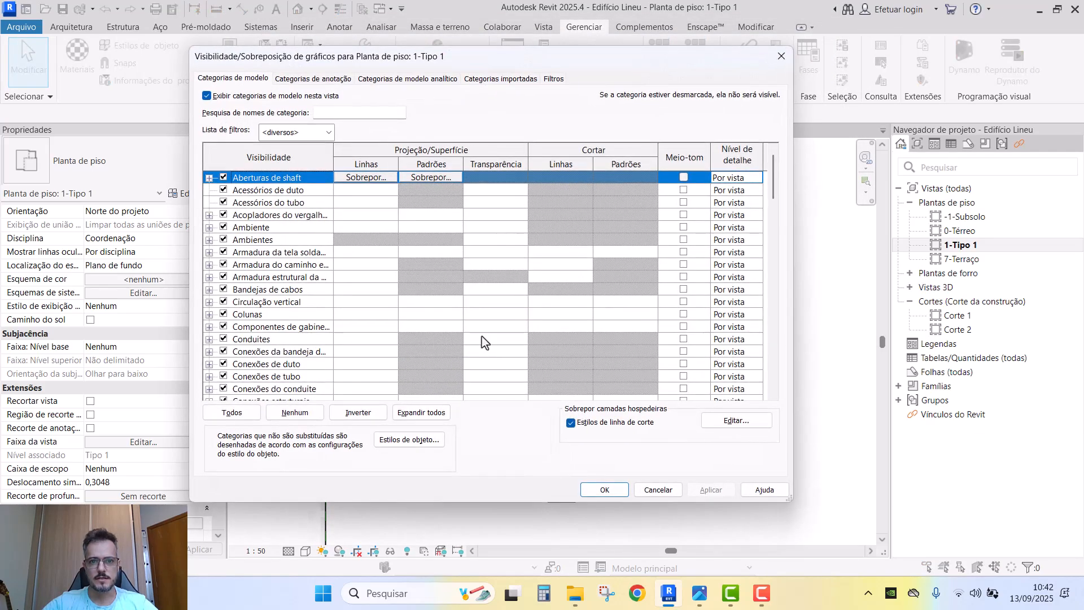
left_click(706, 425)
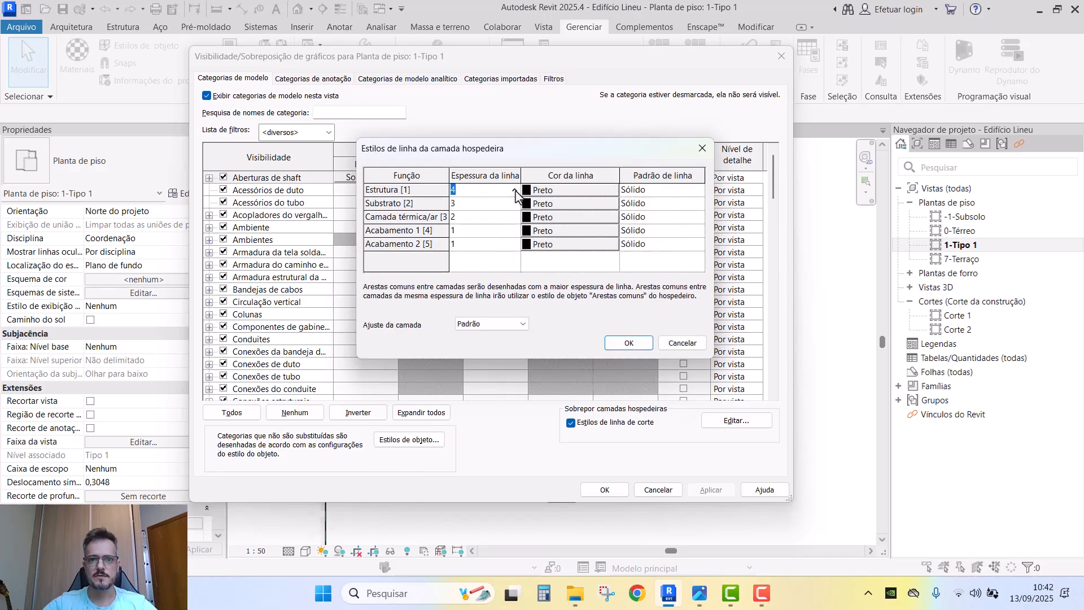
left_click(514, 190)
left_click(464, 229)
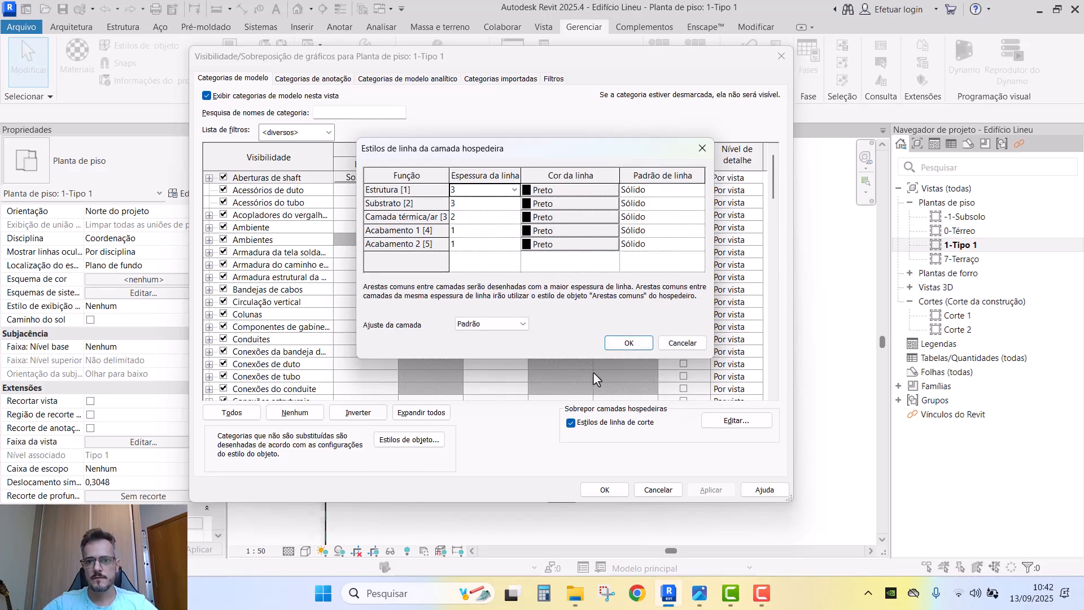
left_click(628, 343)
left_click(605, 489)
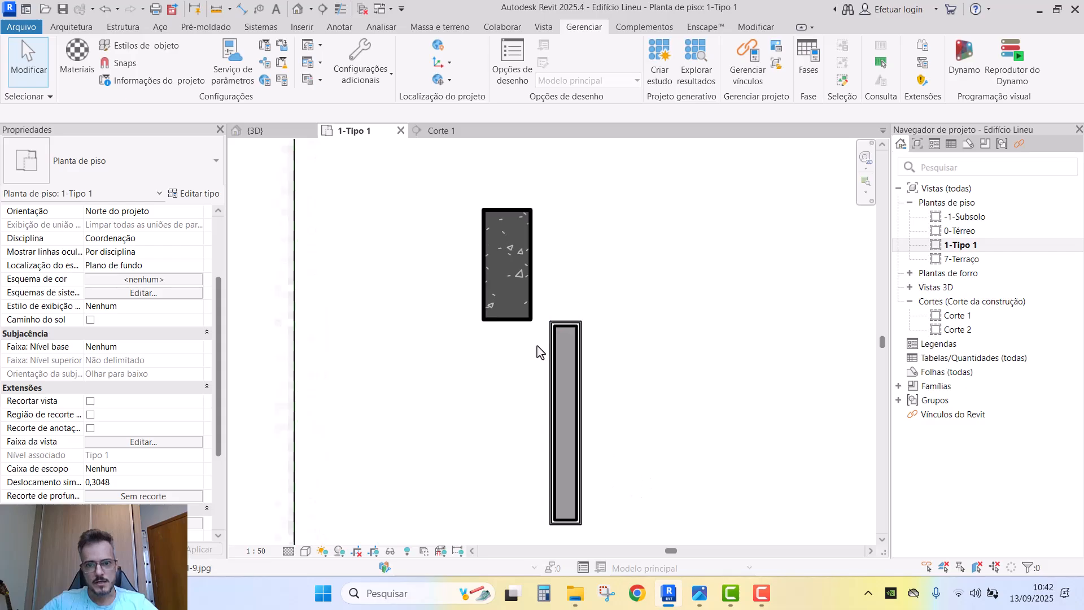
- Look over the short wall in the plan, selecting it and clearing the selection
scroll(598, 344, "down", 4)
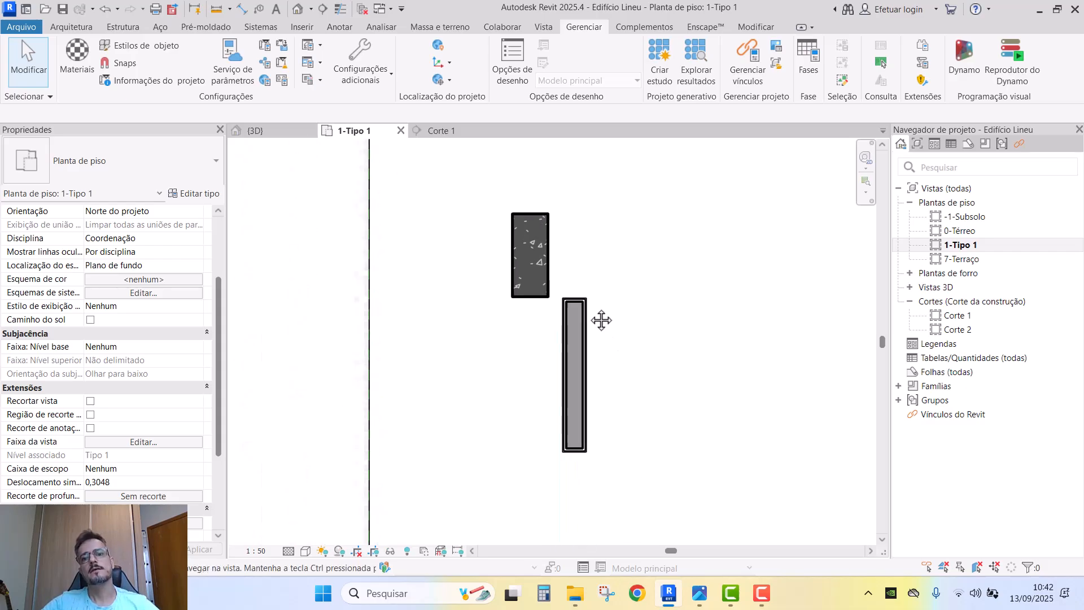
left_click(571, 320)
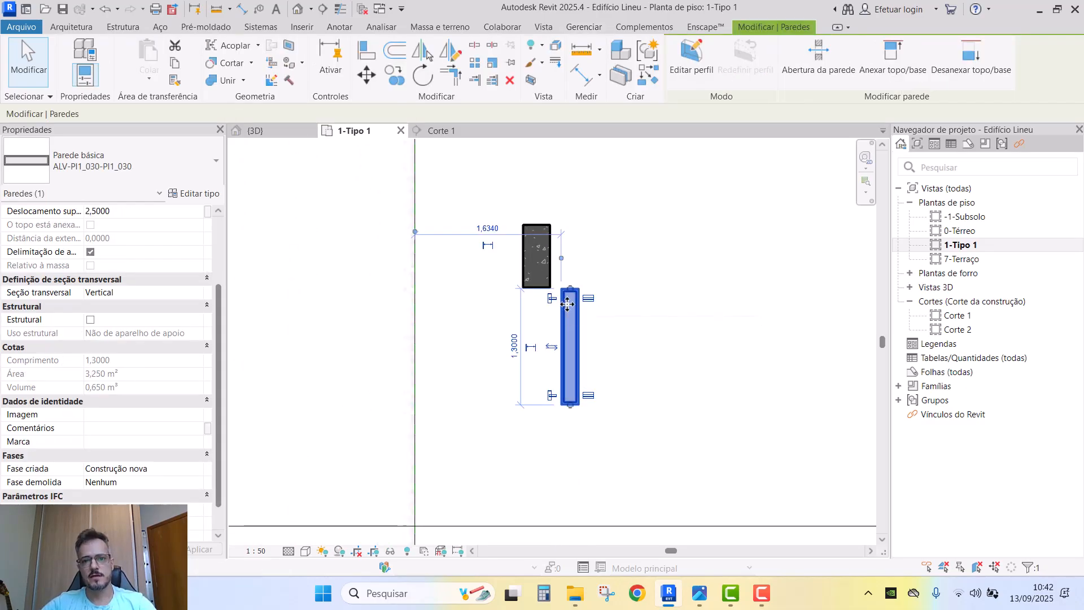
left_click(633, 342)
scroll(561, 289, "up", 2)
left_click(565, 292)
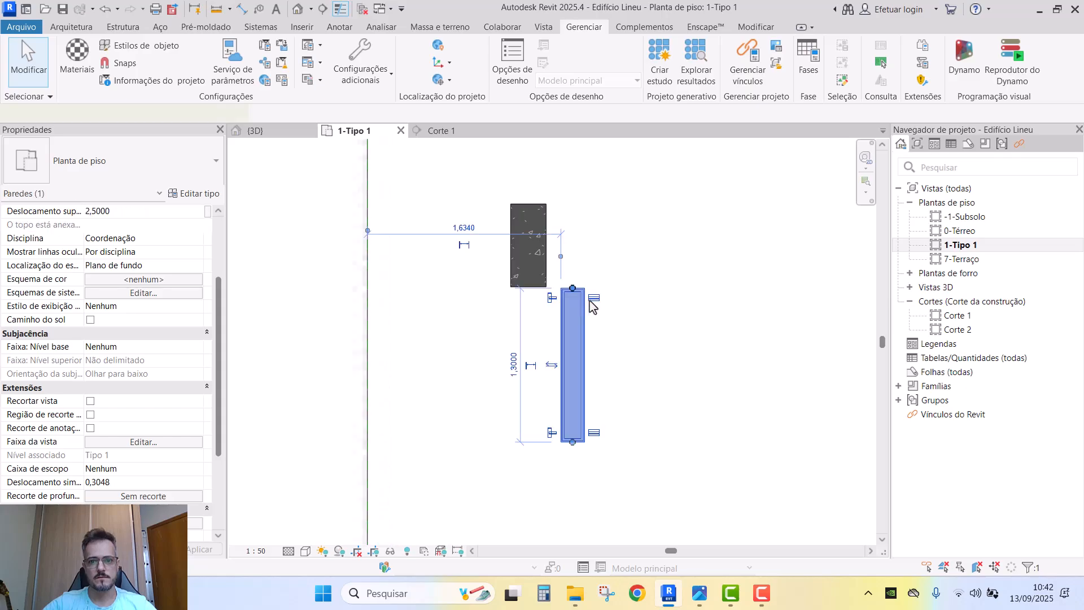
scroll(588, 301, "down", 1)
middle_click_drag(588, 301, 489, 370)
scroll(556, 307, "down", 1)
scroll(544, 296, "up", 3)
scroll(545, 297, "down", 5)
scroll(547, 300, "down", 2)
left_click(502, 346)
scroll(502, 347, "down", 1)
scroll(491, 378, "down", 1)
- Set the short vertical wall's location line to Finish Face: Exterior
left_click(479, 370)
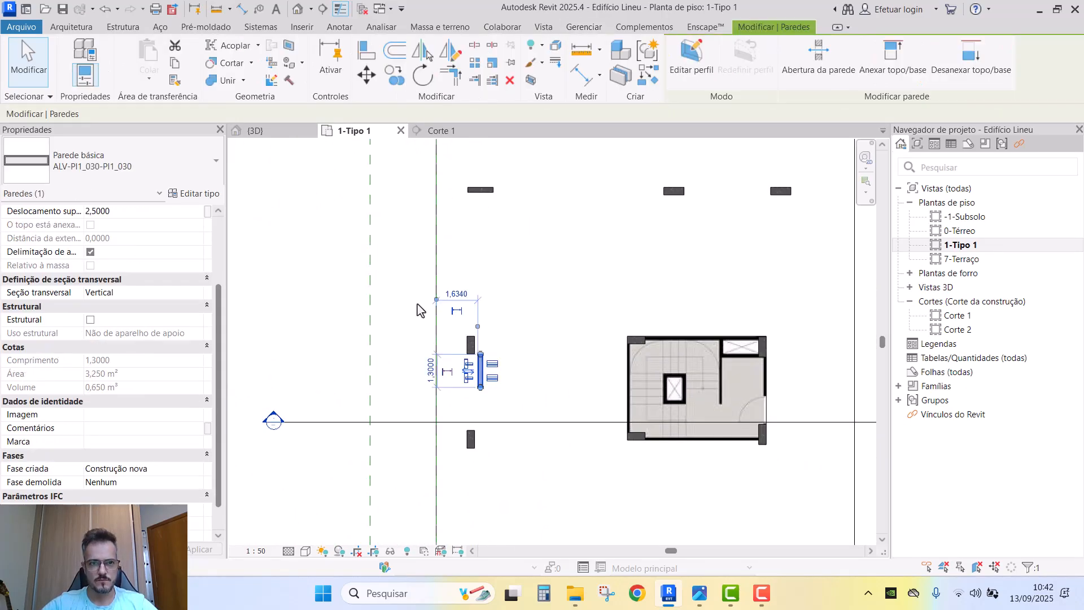
scroll(513, 387, "up", 5)
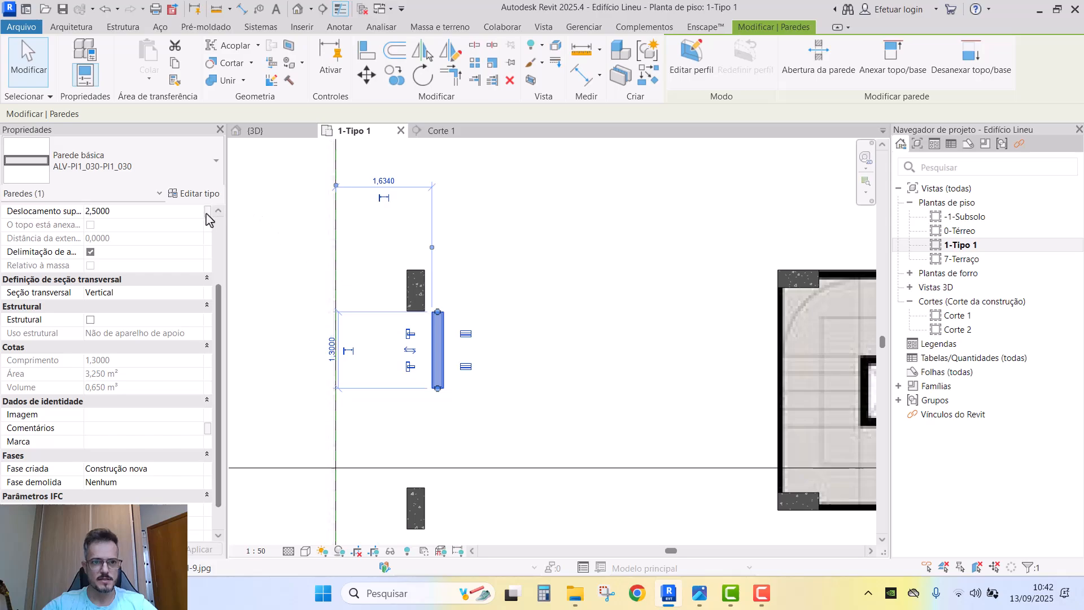
key("Escape")
scroll(160, 285, "up", 3)
left_click(433, 345)
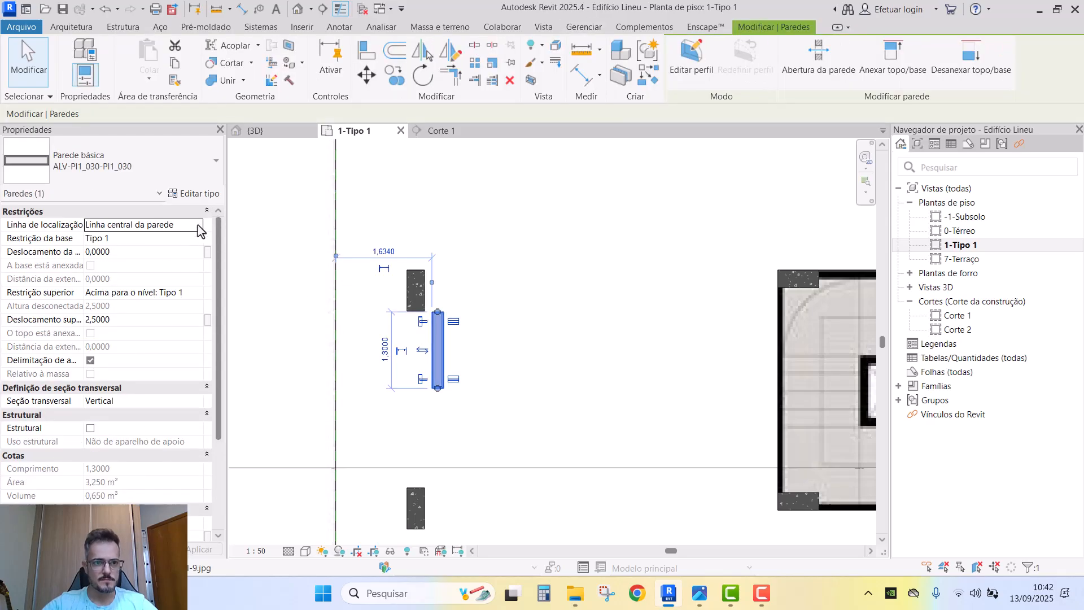
left_click(198, 226)
left_click(188, 261)
key("Escape")
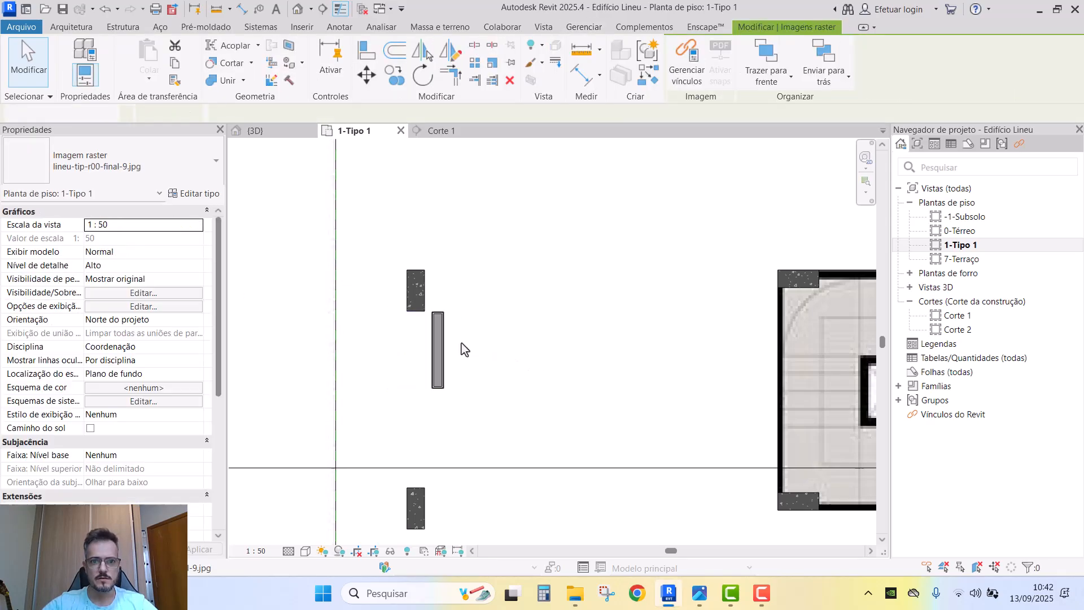
left_click(441, 344)
- Draw a short test wall of the same type from the wall's top, then delete it
key("c")
key("s")
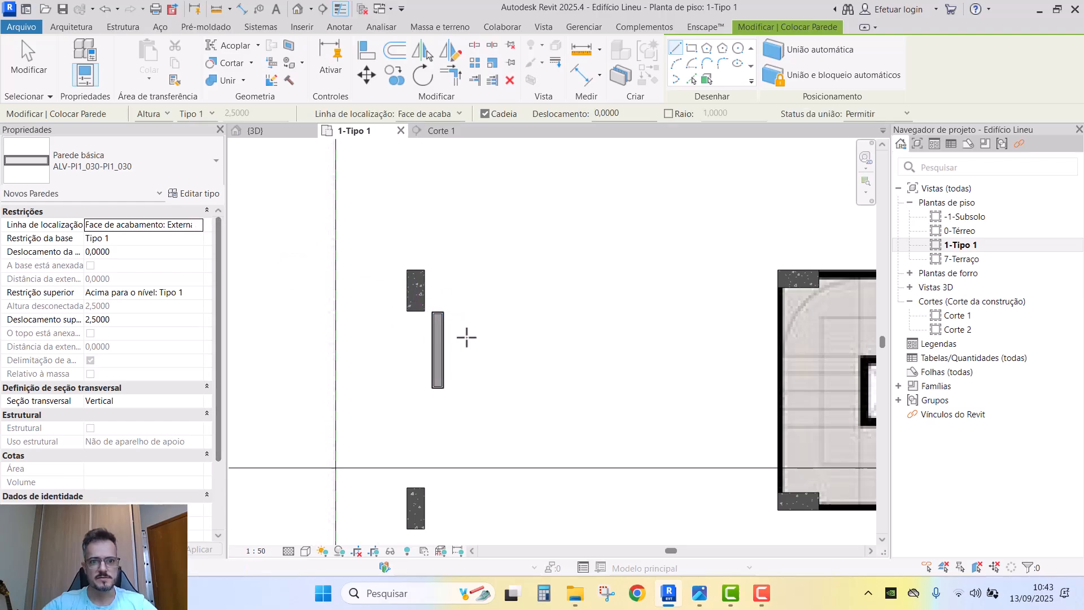
left_click(460, 294)
left_click(472, 337)
key("Escape")
key("Escape")
left_click(472, 317)
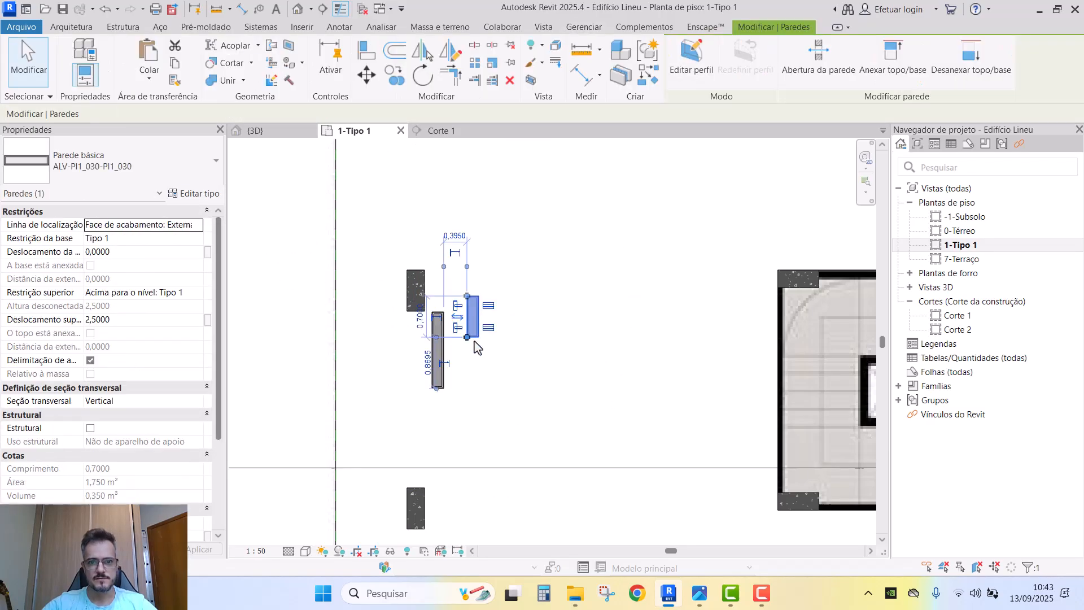
key("Delete")
- Check the remaining 1,3000 wall, then select the Laje tipo model group
scroll(467, 327, "down", 1)
left_click(447, 338)
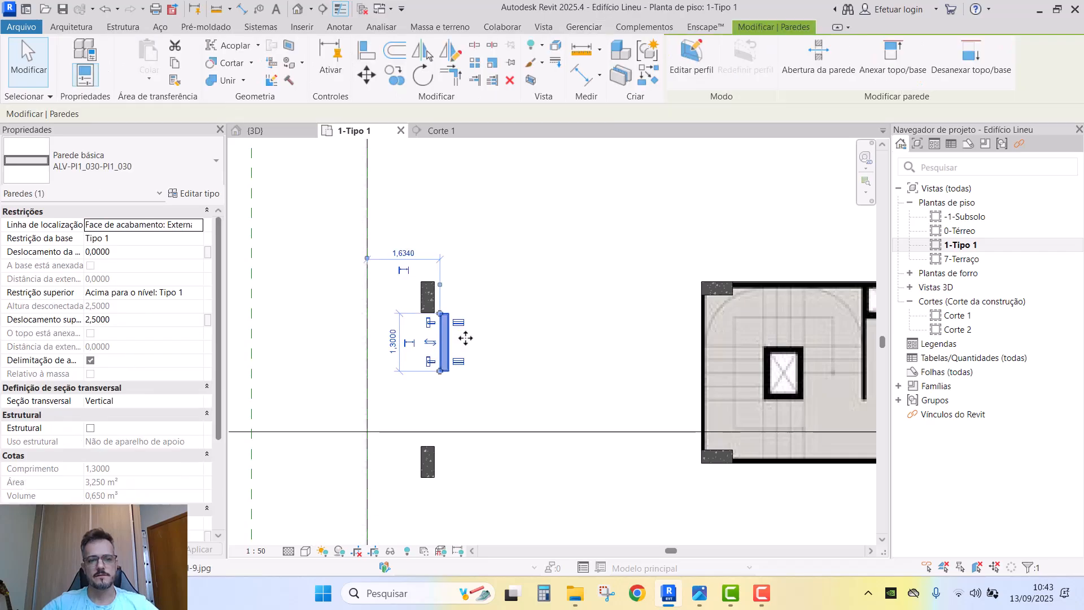
scroll(456, 306, "down", 5)
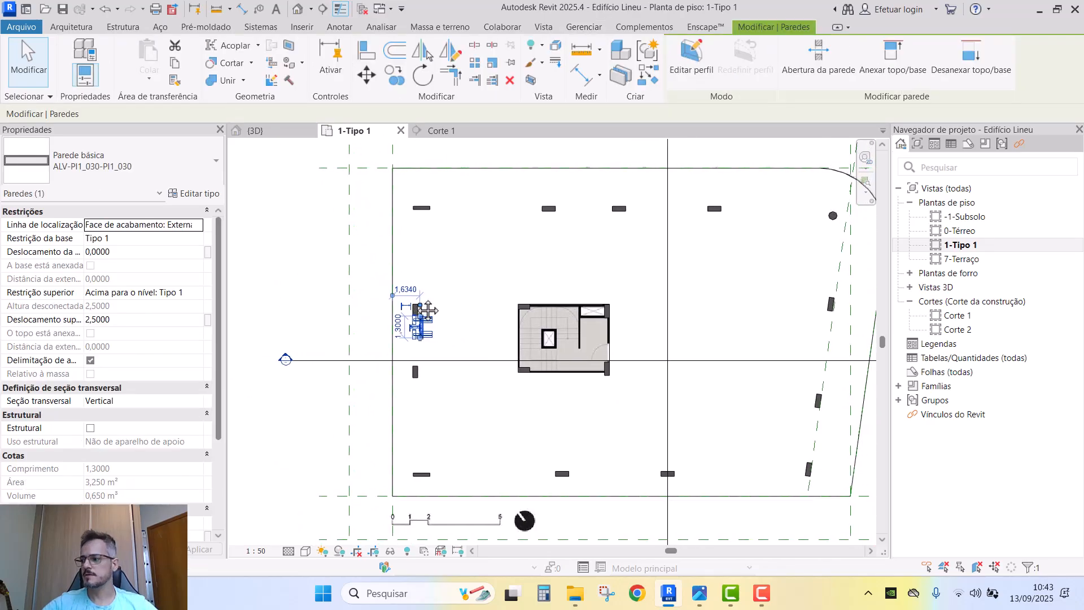
key("Escape")
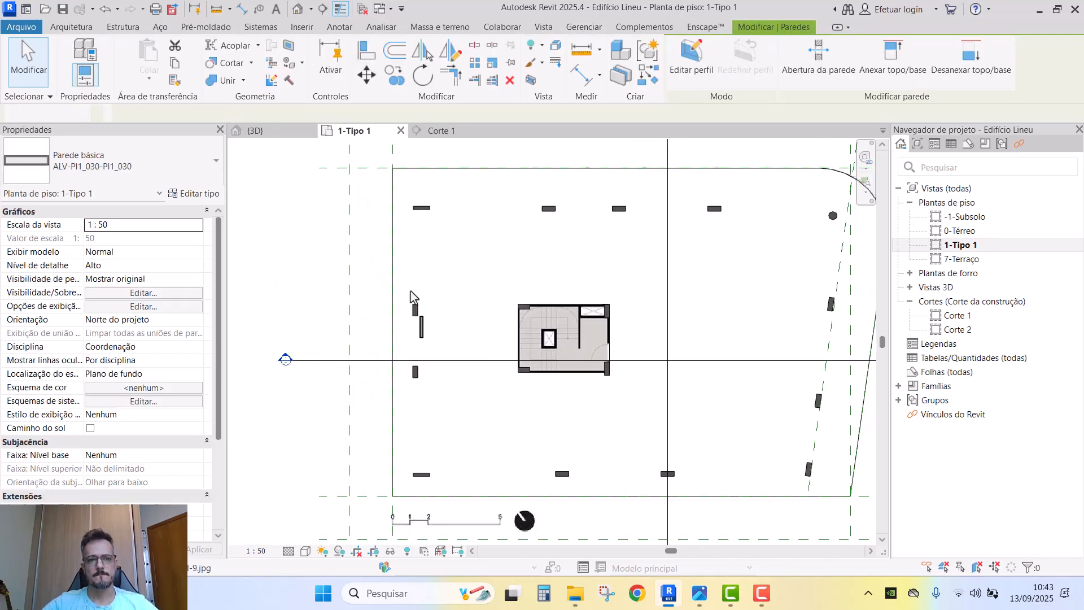
left_click(394, 262)
- Leave the Laje tipo group edit and temporarily hide the floor slab
double_click(395, 262)
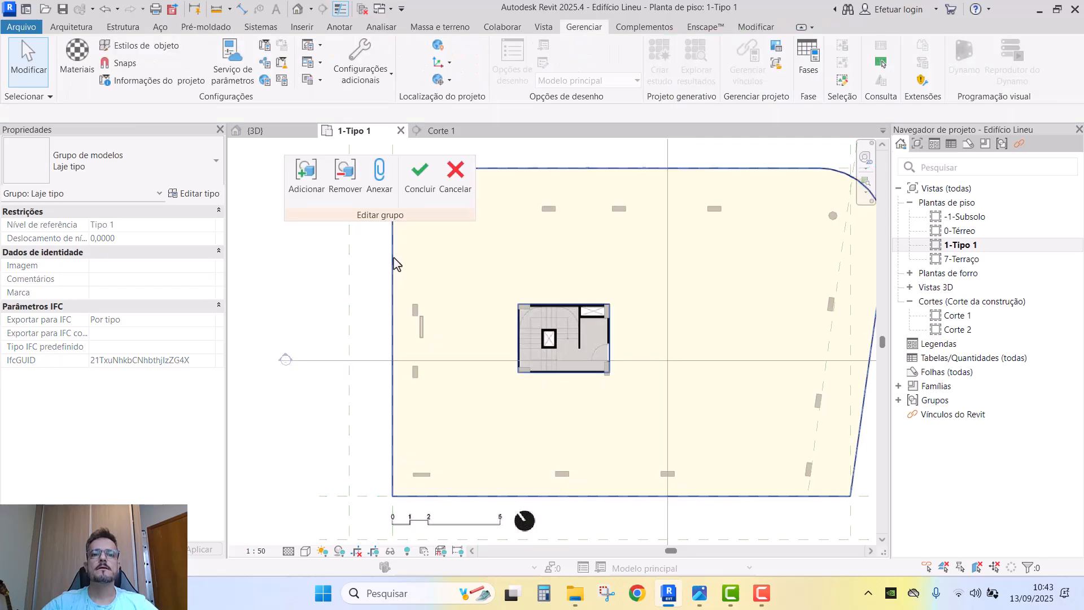
left_click(394, 262)
key("f")
key("g")
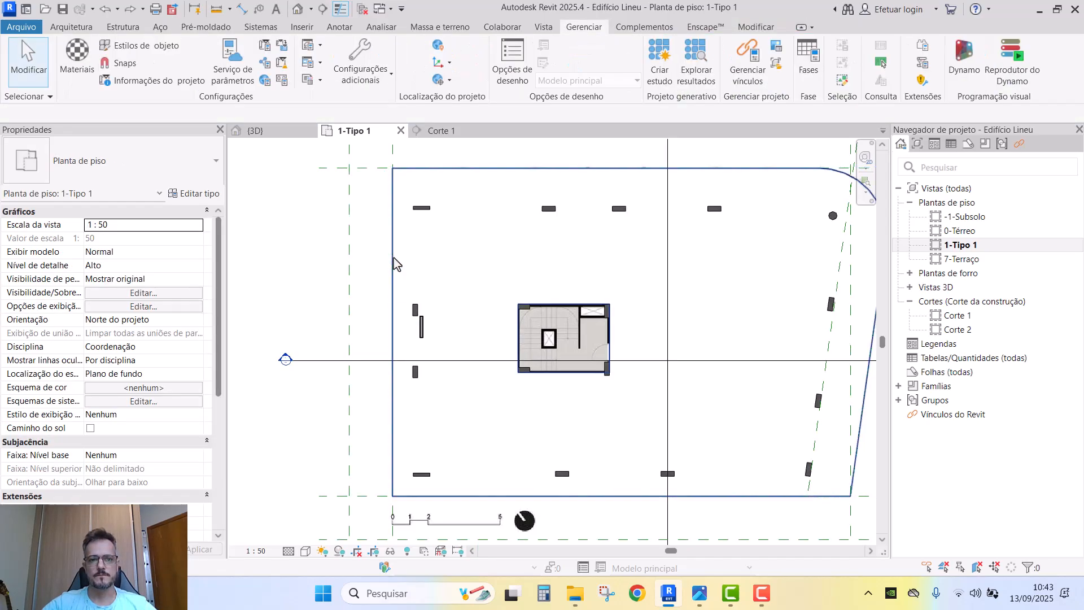
key("Tab")
left_click(393, 257)
key("h")
key("h")
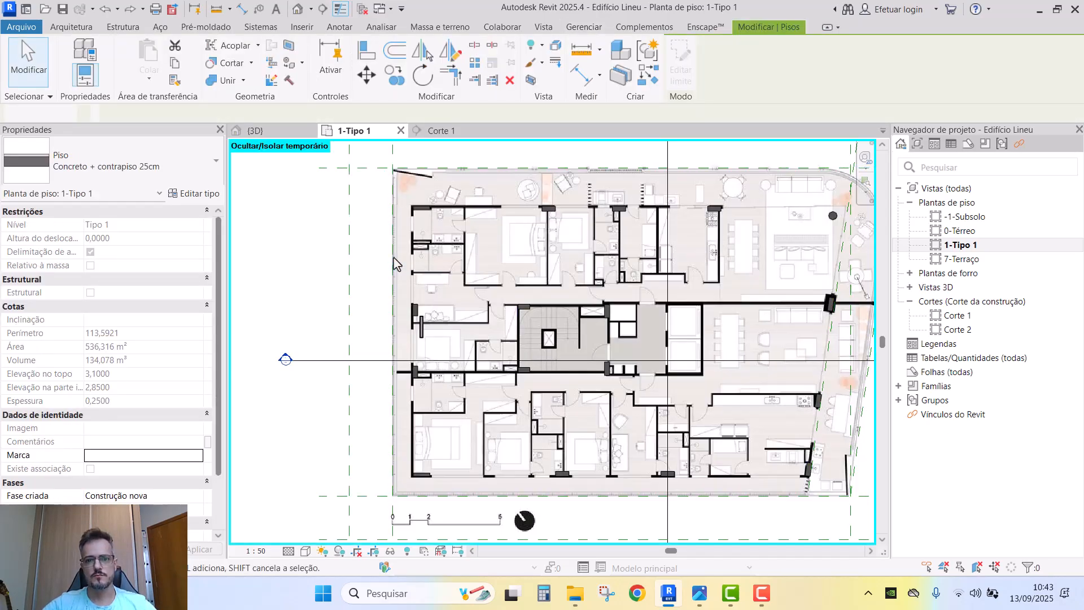
- Select the small wall and start placing a new wall of the same type with CS
scroll(443, 345, "up", 6)
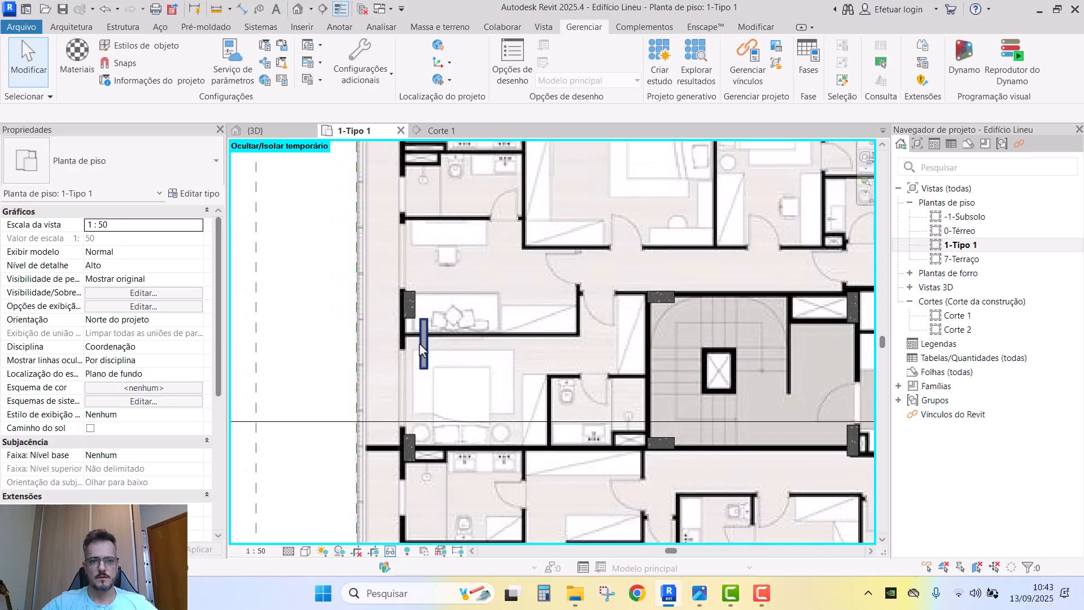
left_click(426, 320)
scroll(425, 320, "up", 3)
key("c")
key("o")
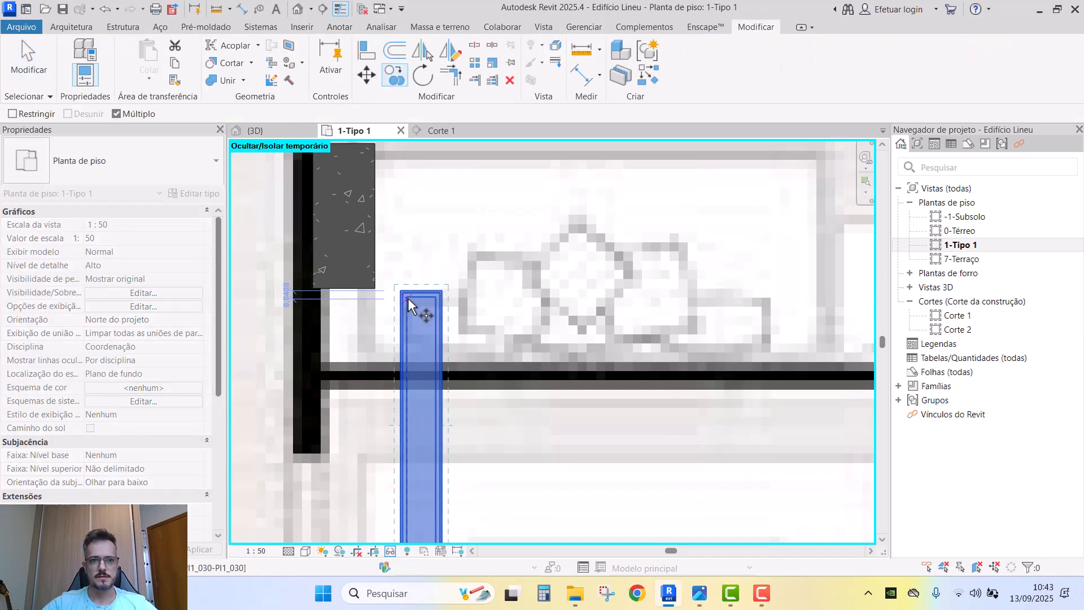
key("Escape")
key("c")
key("s")
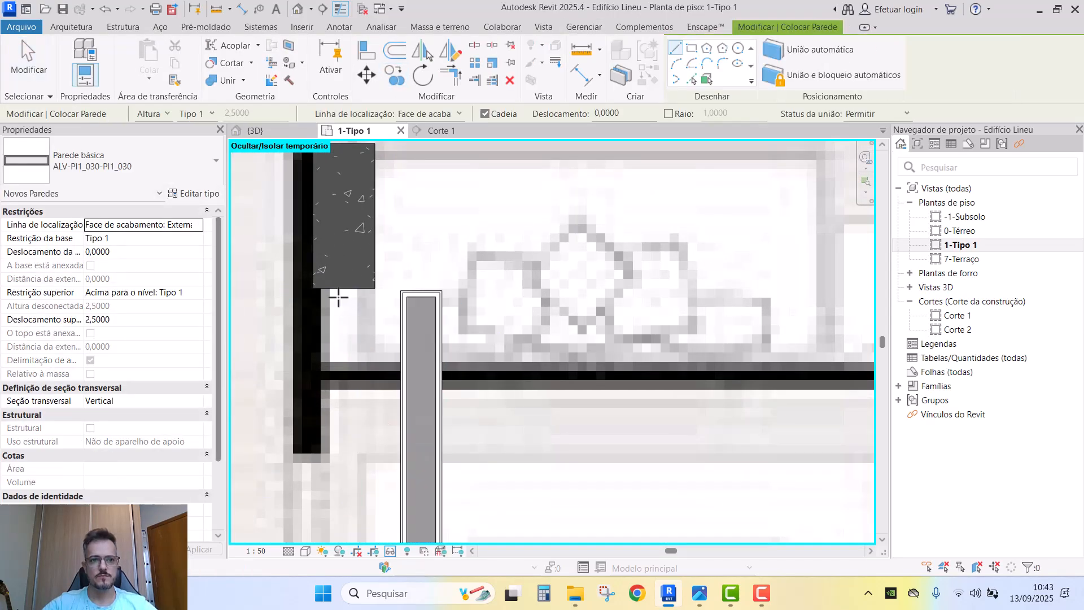
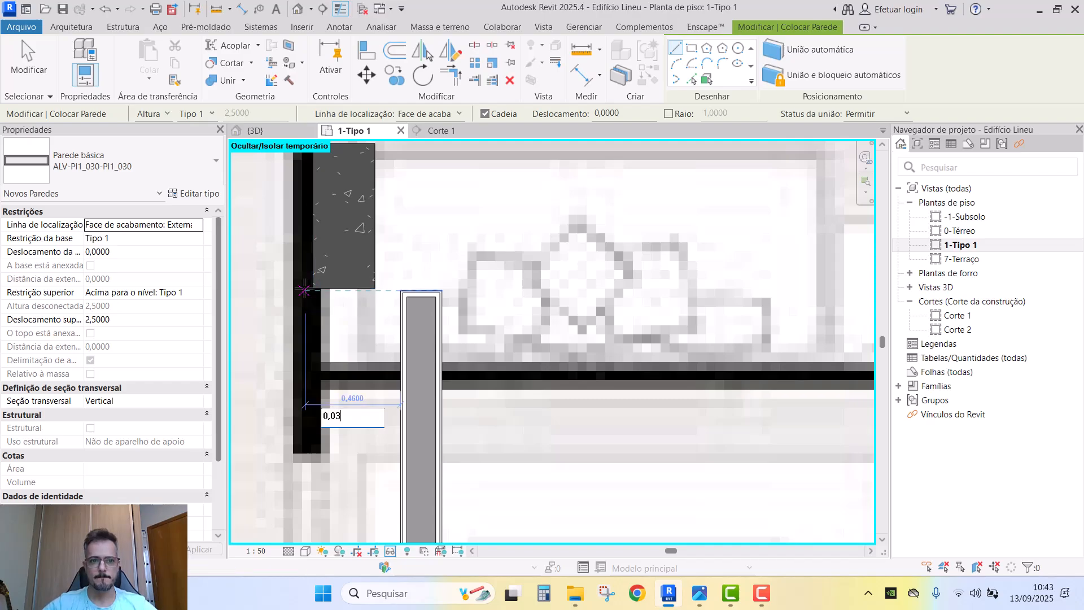
- Confirm the wall distance, then cancel the first trial wall starts near the column
key("Return")
scroll(304, 289, "down", 2)
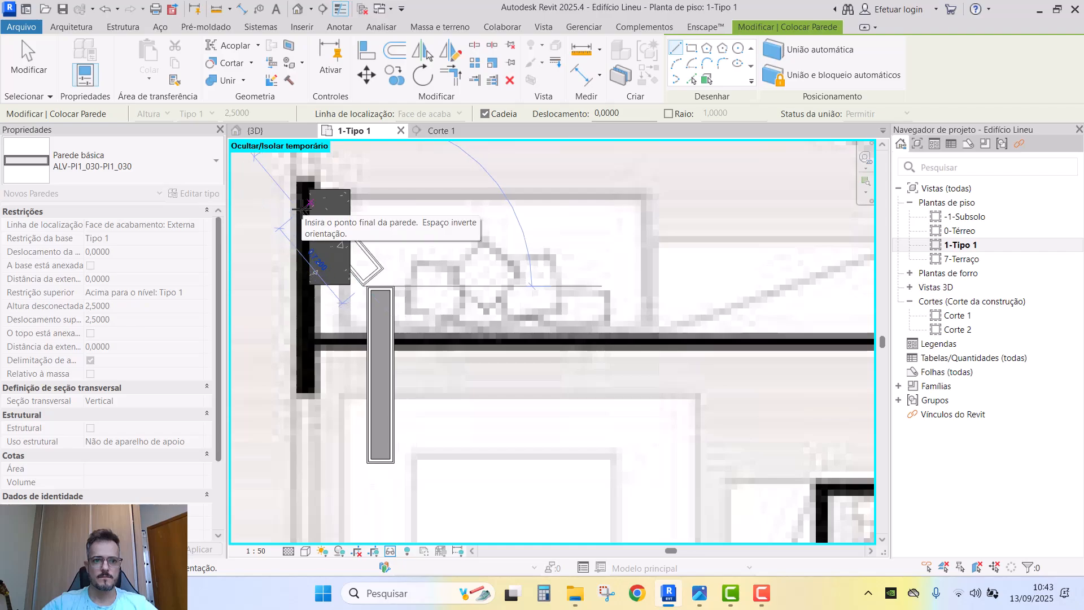
middle_click_drag(412, 259, 419, 375)
key("Escape")
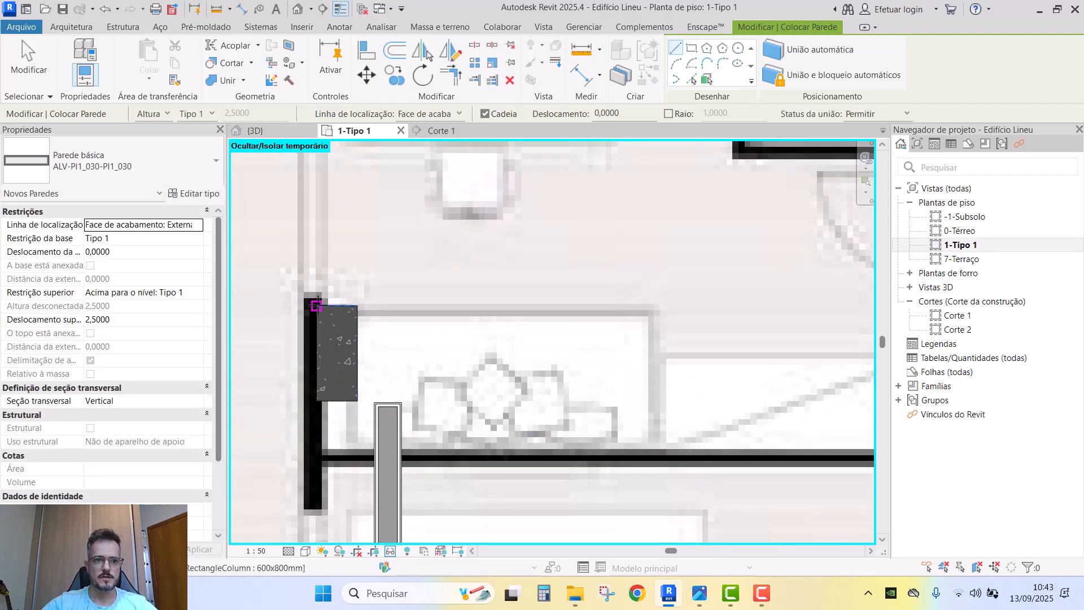
scroll(317, 302, "down", 3)
scroll(418, 282, "up", 4)
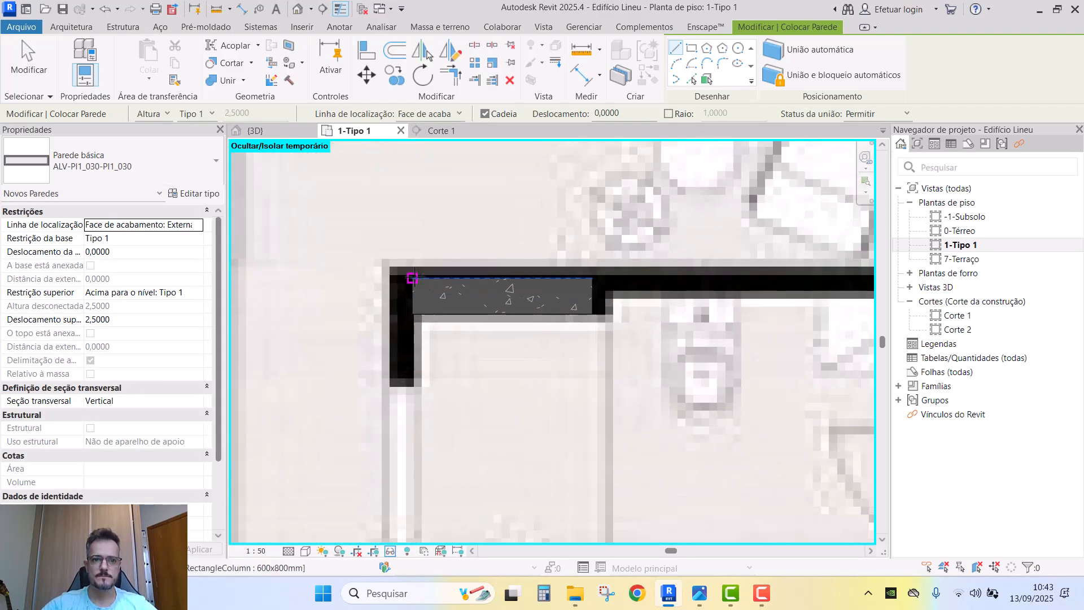
left_click(412, 278)
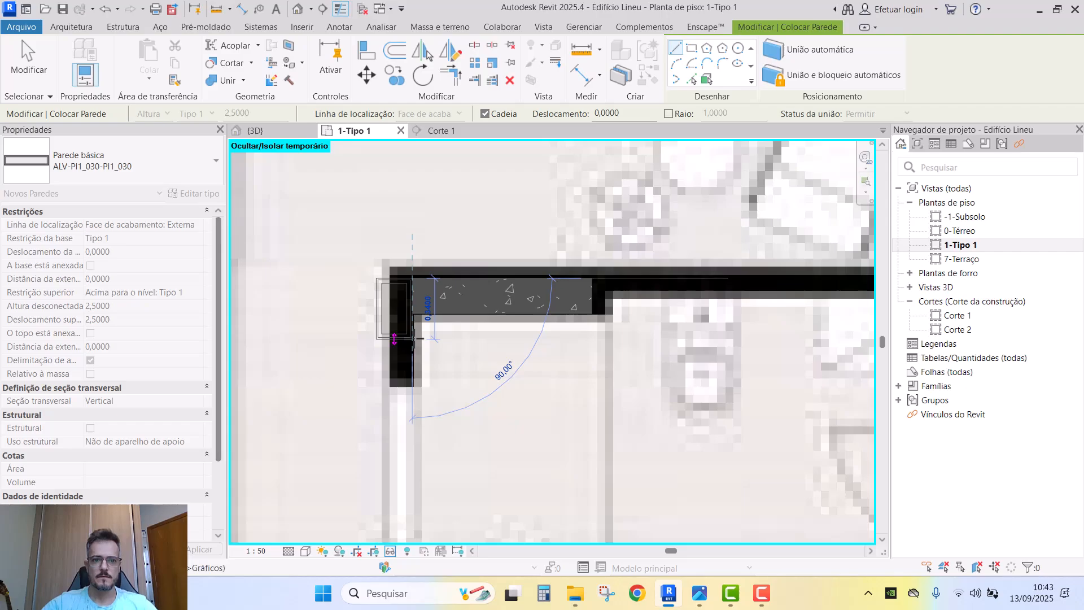
key("v")
key("v")
key("Escape")
key("Escape")
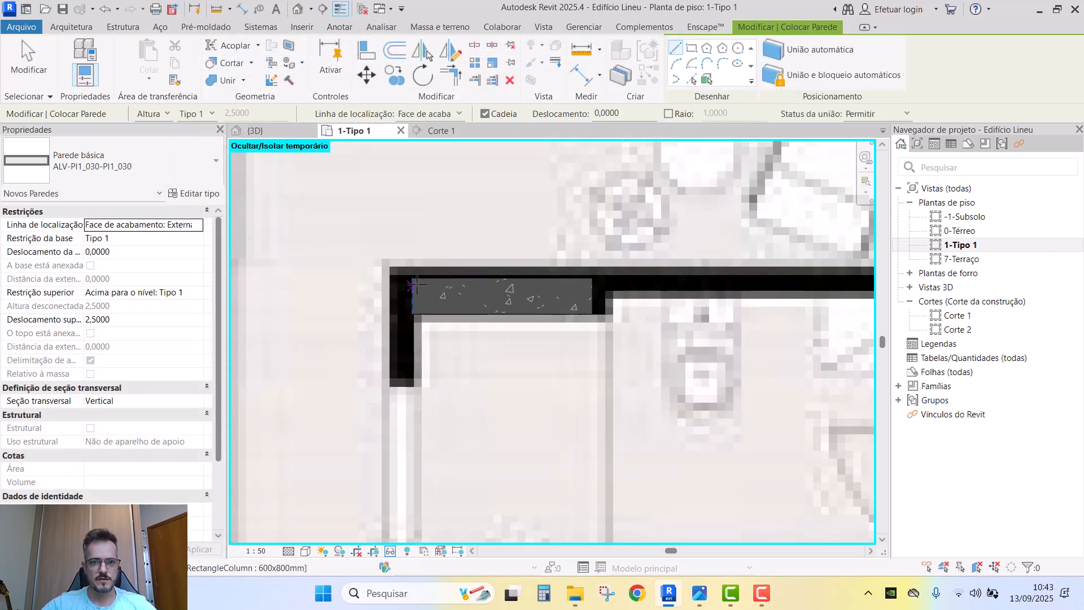
- Discard further trial wall starts at the top-left corner and open the Location Line options
left_click(412, 280)
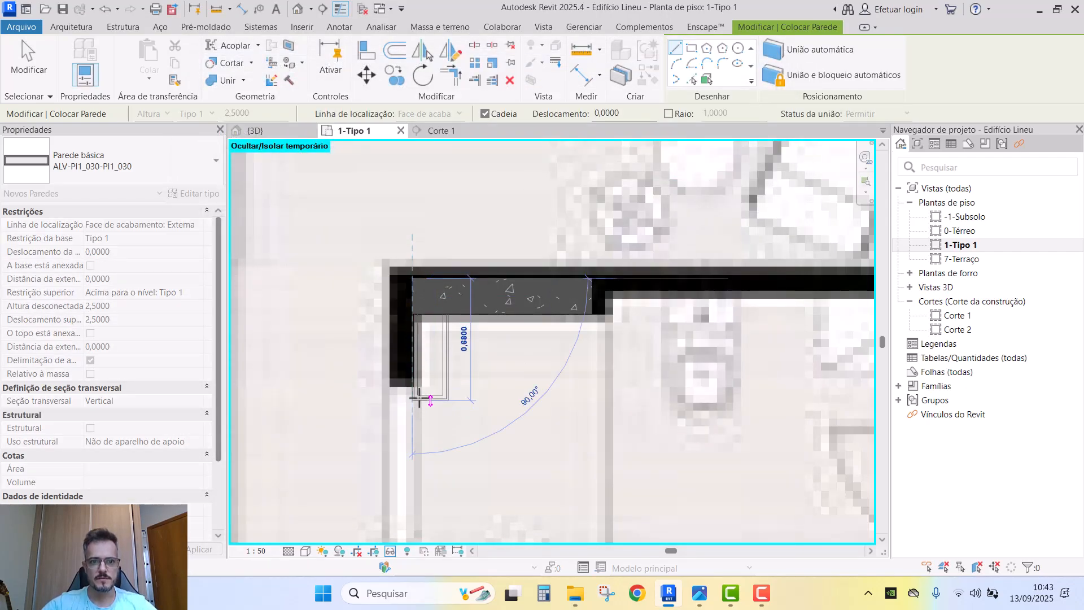
key("space")
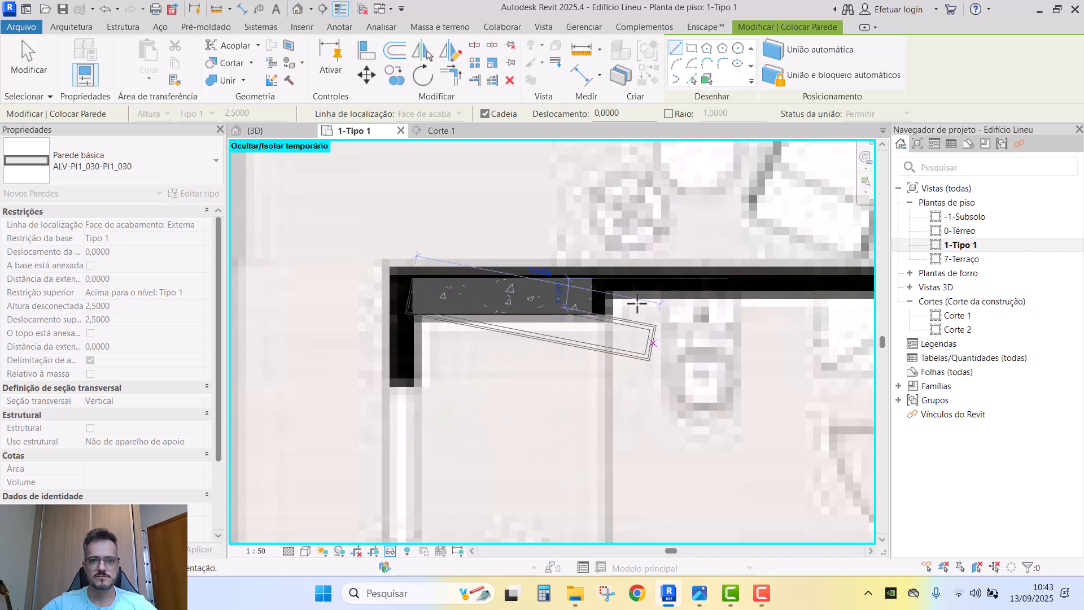
scroll(384, 280, "down", 1)
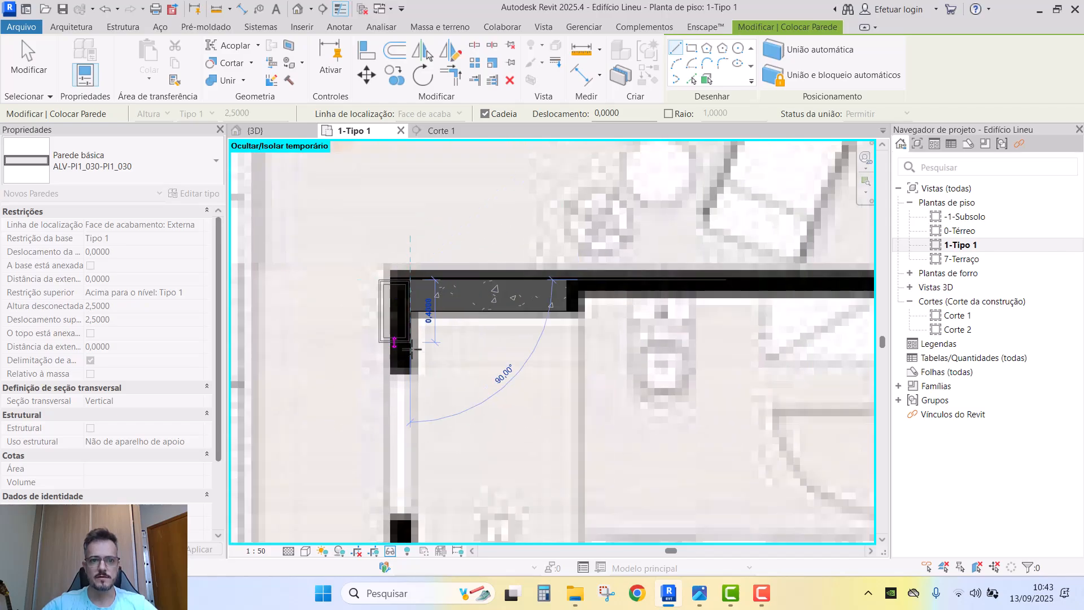
left_click(396, 436)
key("Escape")
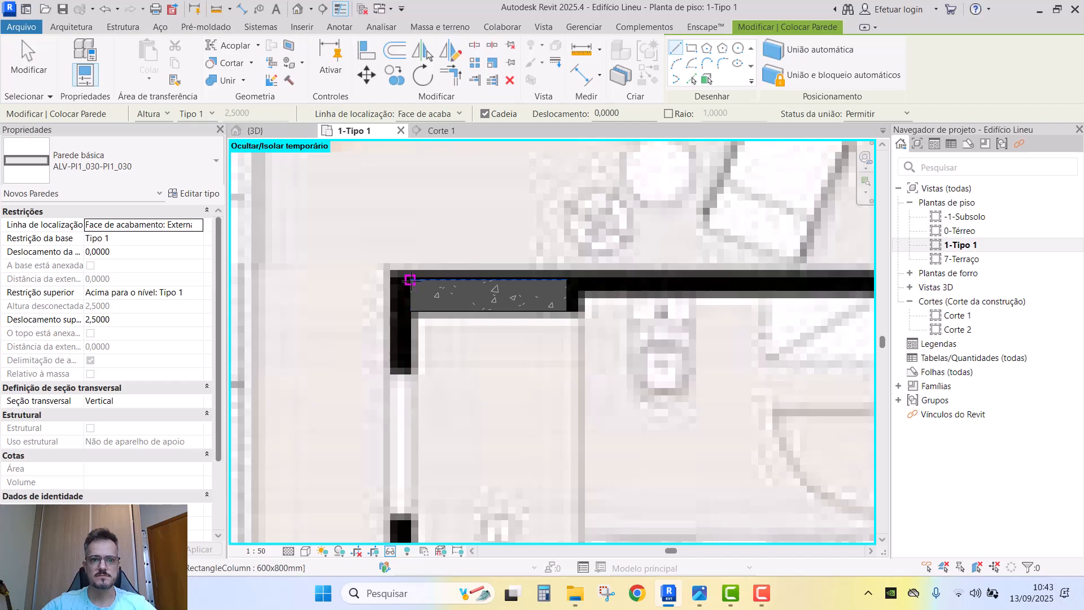
left_click(410, 279)
scroll(430, 316, "down", 3)
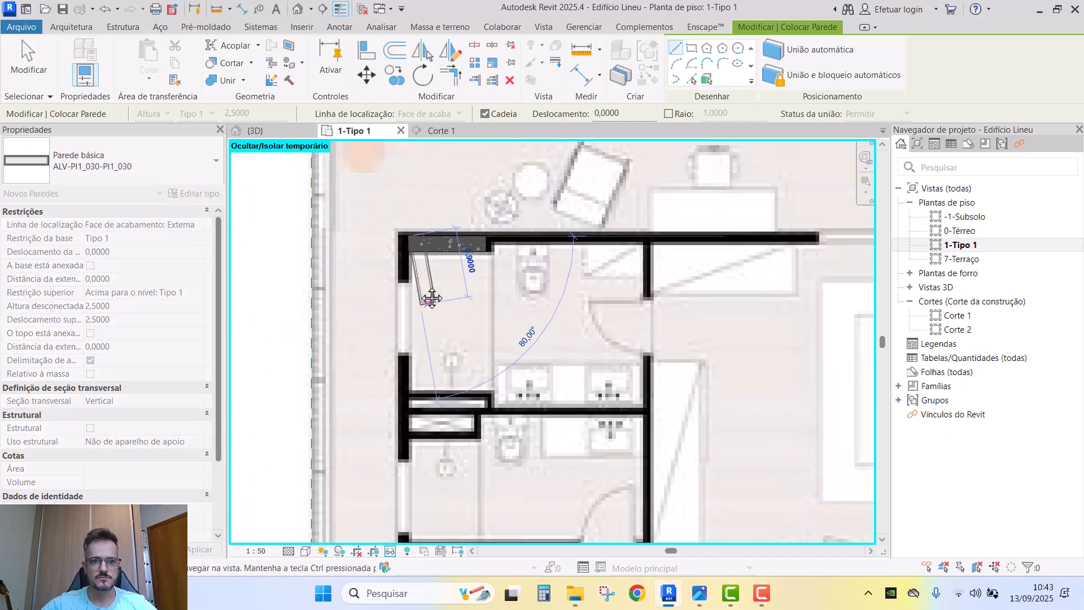
scroll(430, 298, "down", 5)
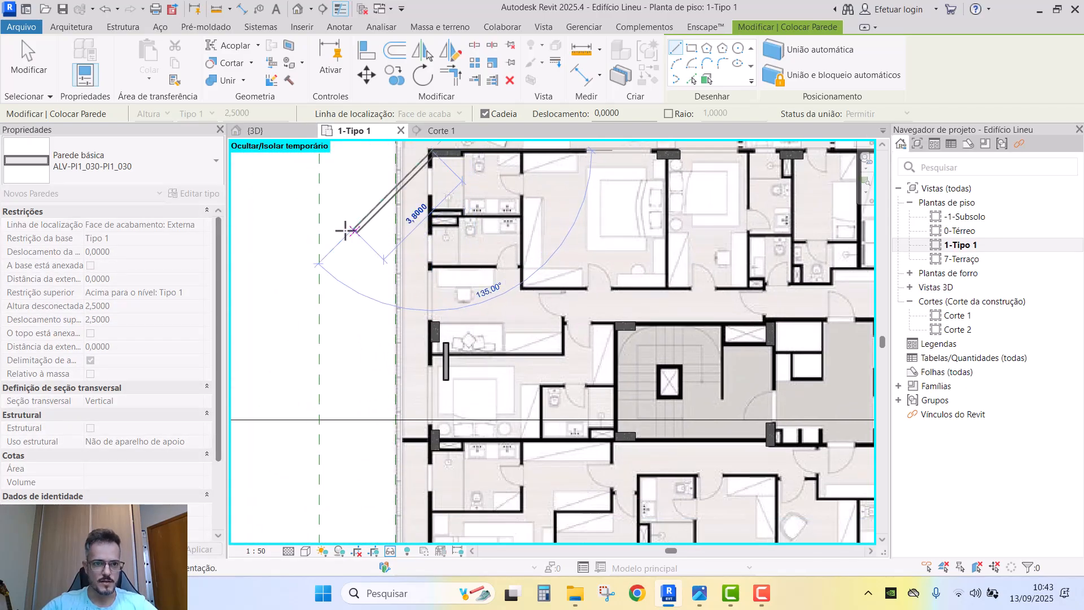
key("Escape")
left_click(141, 225)
left_click(197, 225)
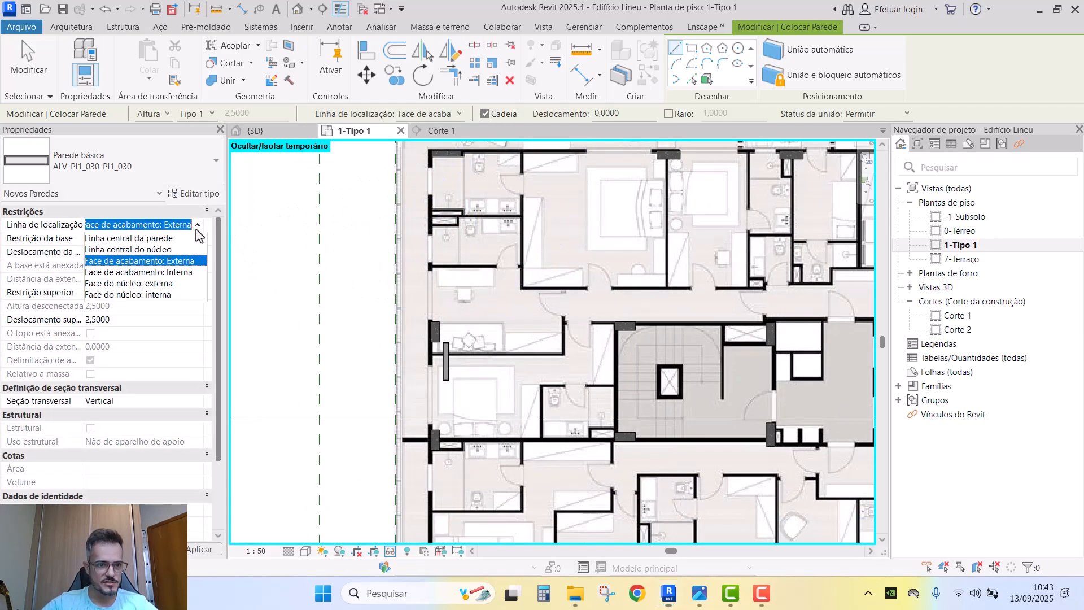
- Set Location Line to Face do núcleo: externa and draw walls from the wall corner to the columns
left_click(139, 286)
scroll(484, 258, "up", 10)
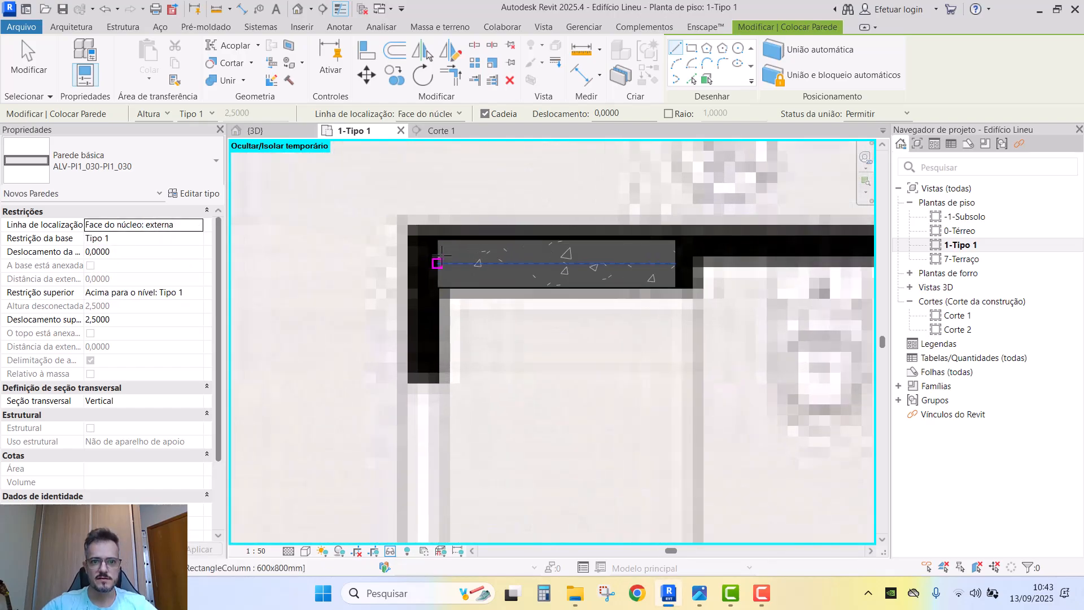
left_click(436, 240)
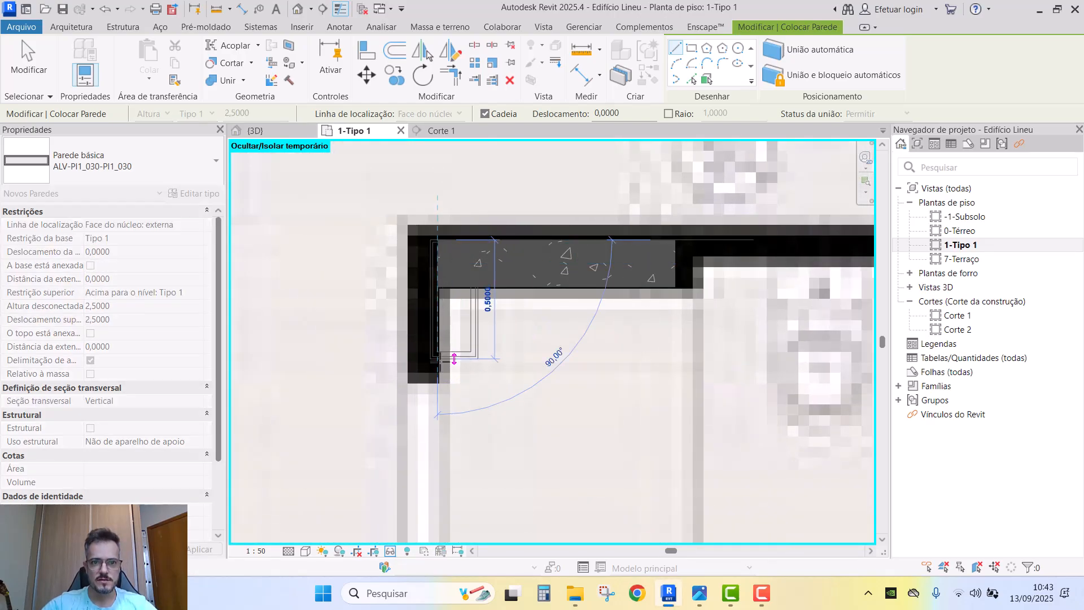
scroll(445, 313, "down", 8)
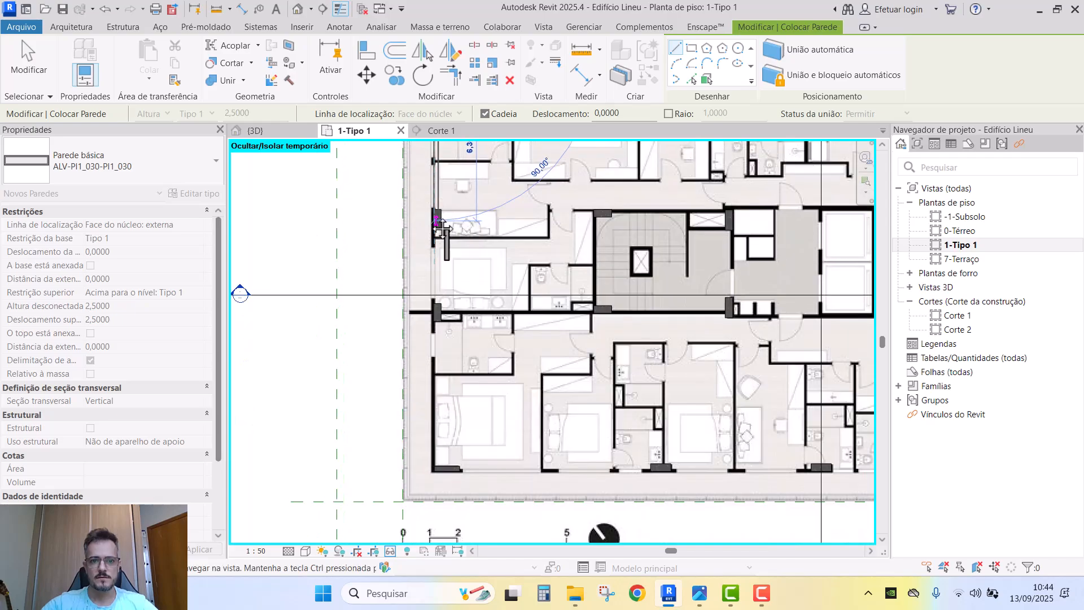
middle_click_drag(449, 407, 449, 392)
scroll(448, 392, "up", 8)
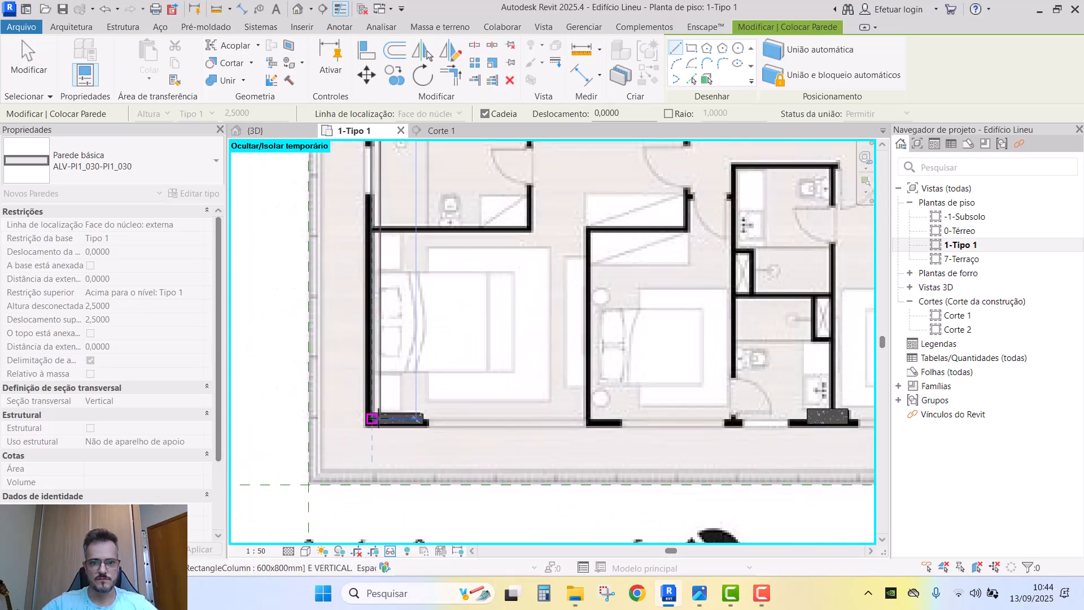
left_click(359, 429)
scroll(418, 384, "down", 5)
middle_click_drag(561, 325, 244, 299)
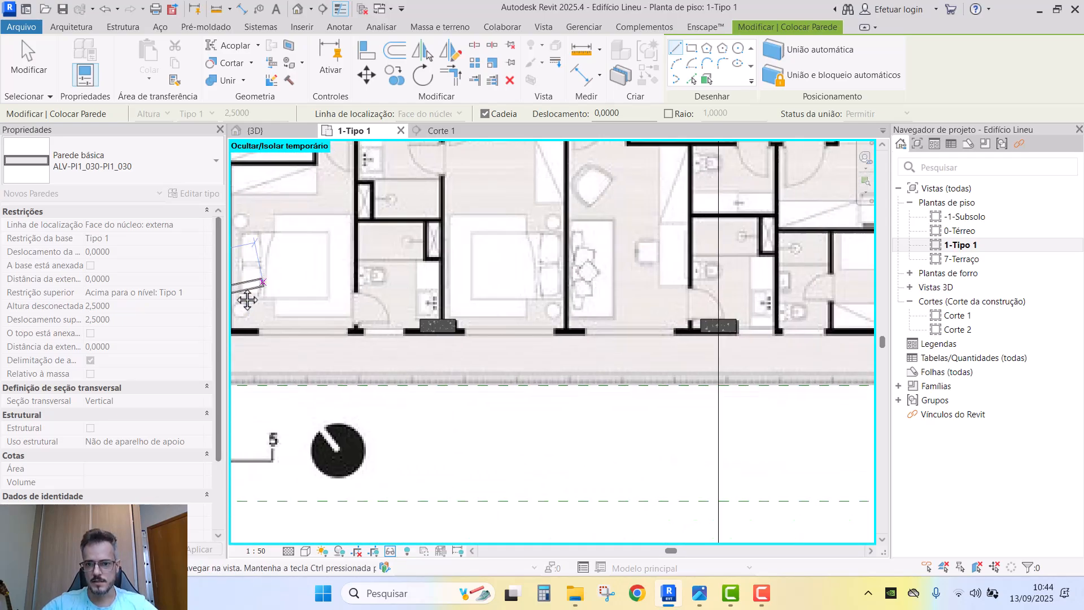
middle_click_drag(617, 359, 243, 408)
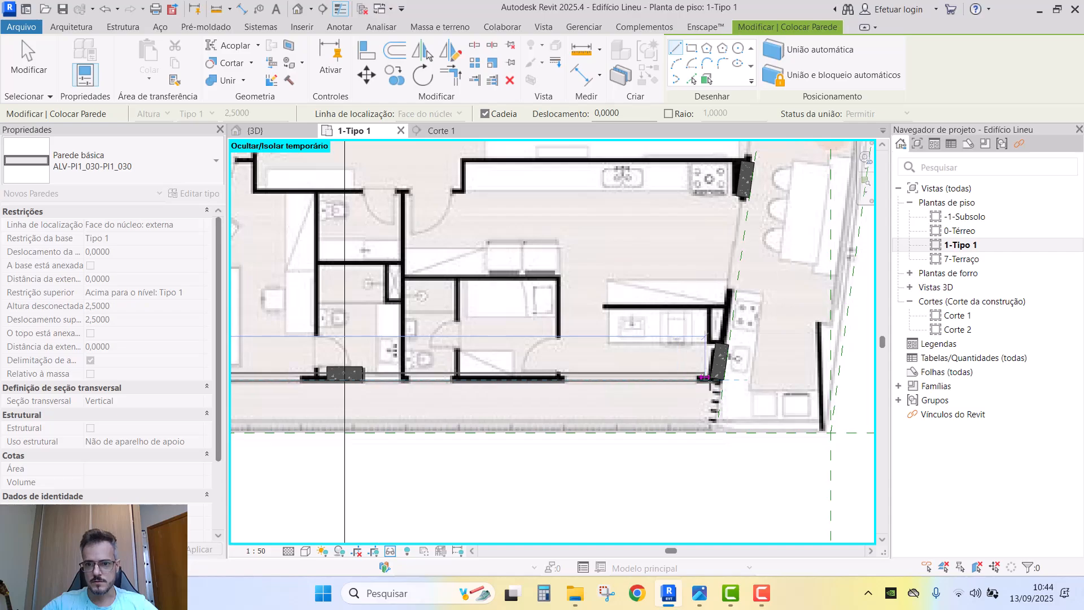
scroll(711, 377, "up", 3)
left_click(781, 374)
key("Escape")
- Draw a slanted wall from the façade column corner up to the upper façade column
scroll(731, 376, "up", 3)
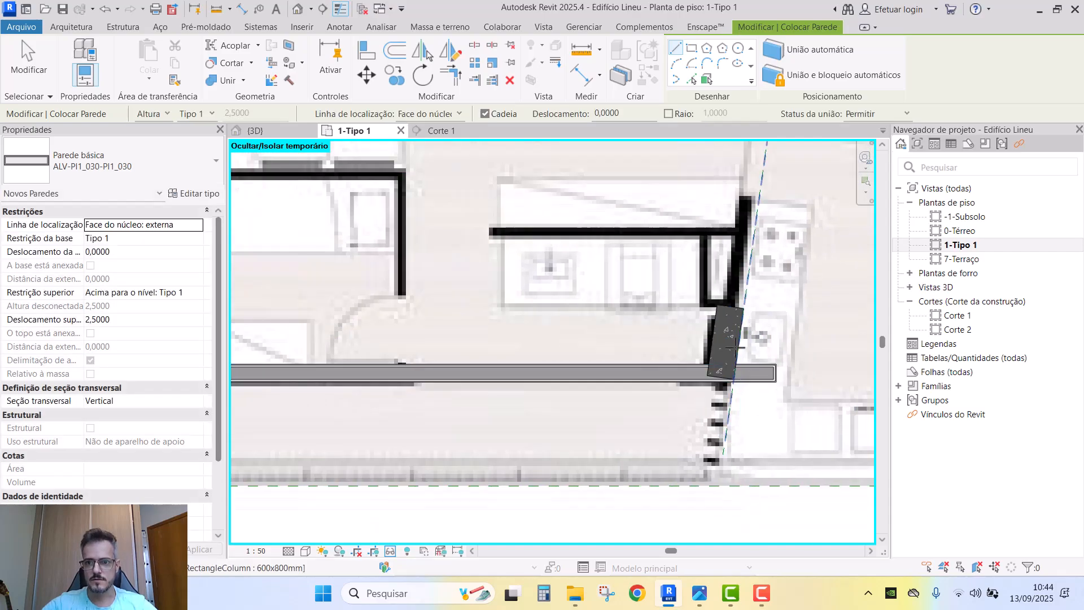
left_click(721, 389)
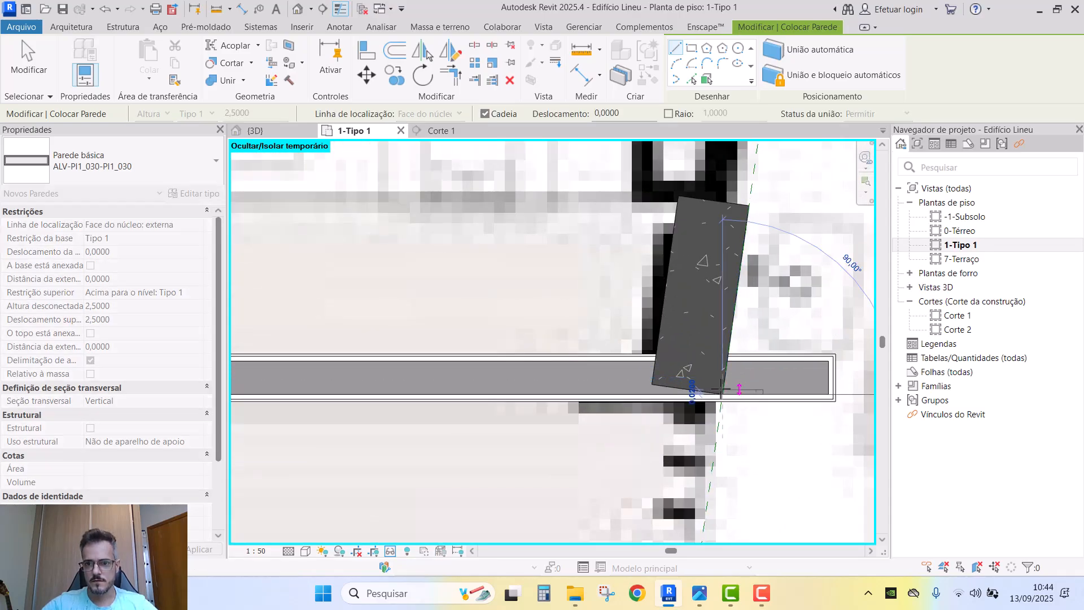
scroll(739, 359, "down", 5)
middle_click_drag(756, 308, 704, 497)
middle_click_drag(746, 296, 700, 496)
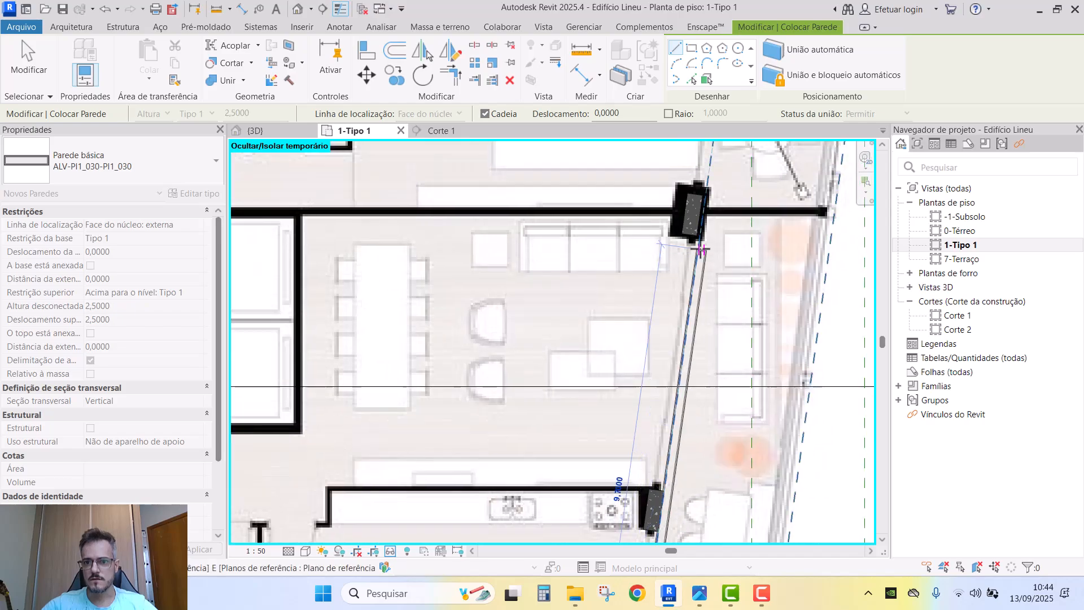
middle_click_drag(713, 243, 696, 500)
scroll(726, 265, "down", 1)
middle_click_drag(713, 327, 731, 161)
scroll(731, 160, "down", 4)
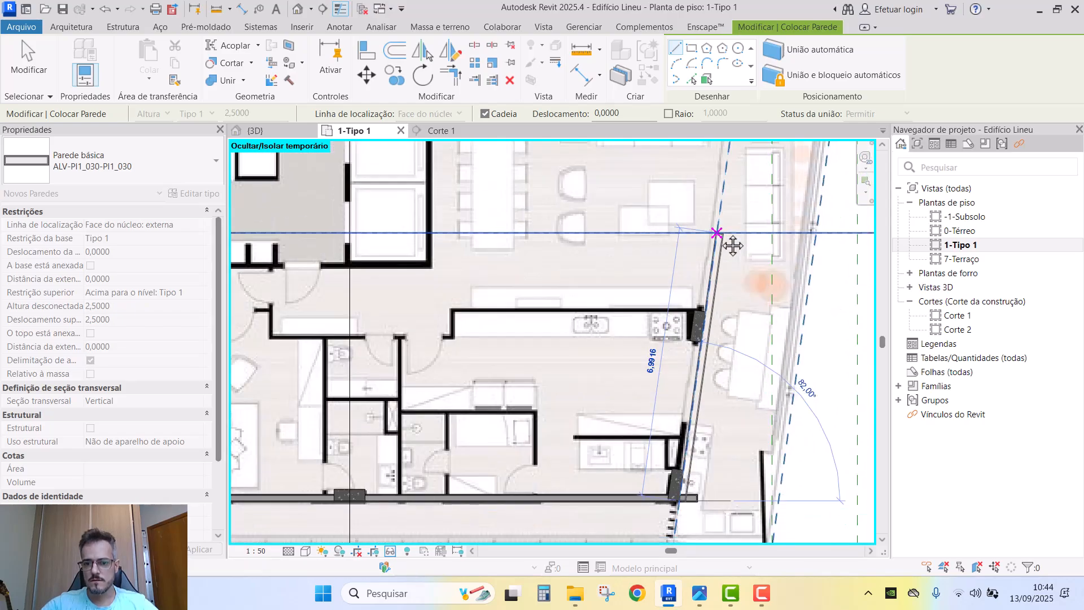
scroll(726, 243, "up", 6)
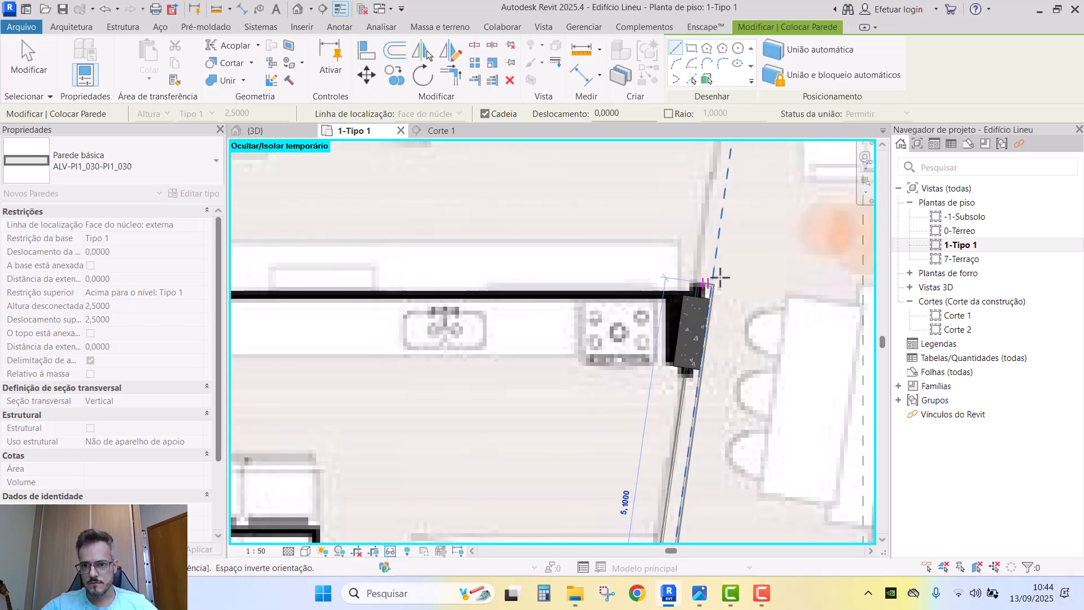
scroll(722, 260, "down", 3)
scroll(719, 262, "up", 1)
middle_click_drag(719, 262, 690, 398)
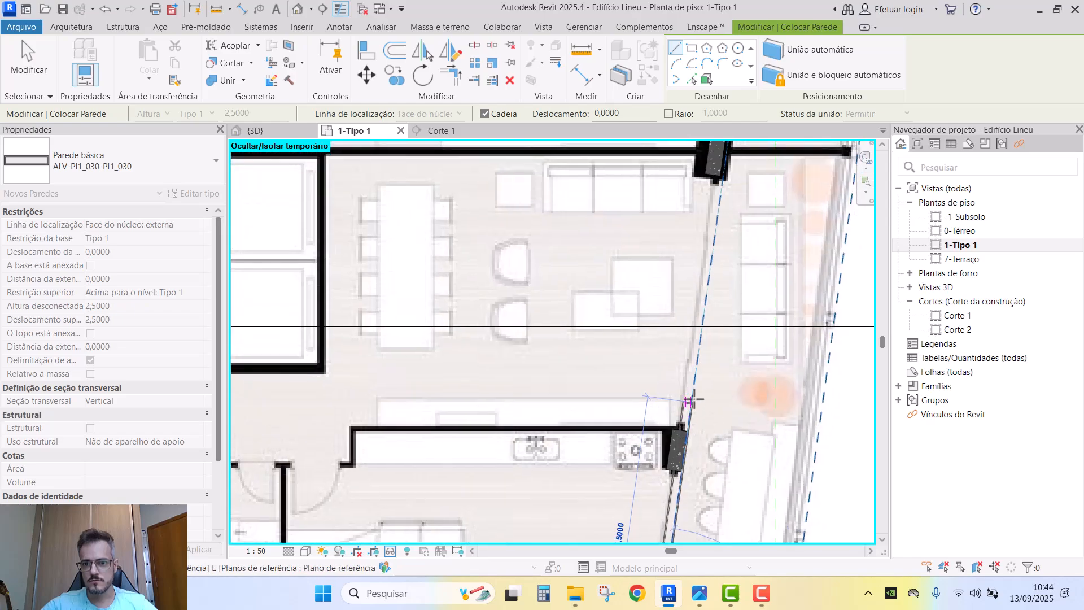
scroll(690, 395, "down", 4)
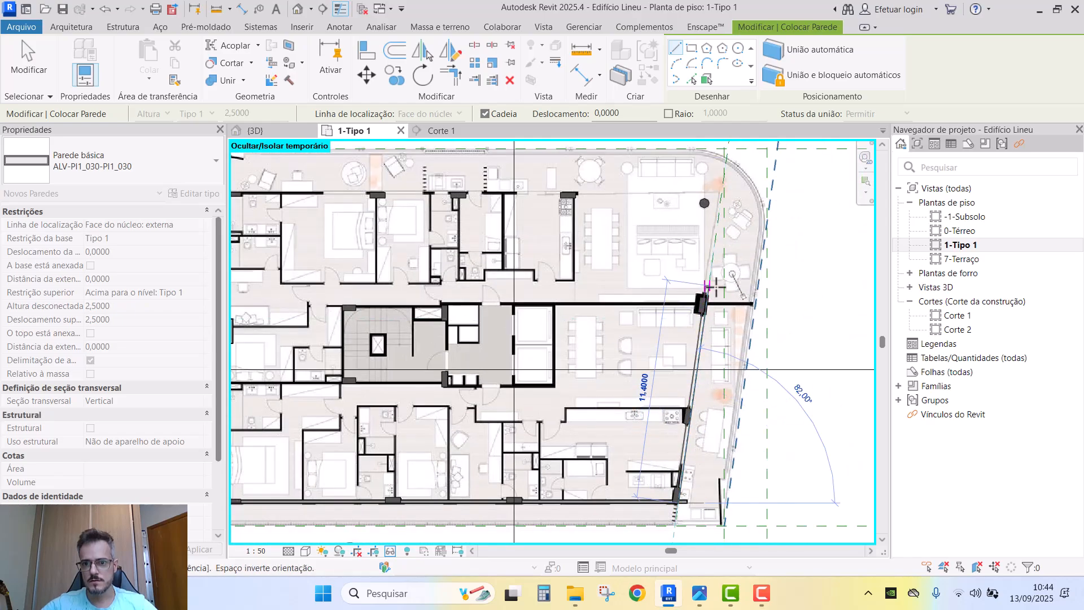
left_click(712, 288)
scroll(710, 297, "up", 5)
- Trim the slanted wall back to the column's bottom edge
key("Escape")
key("Escape")
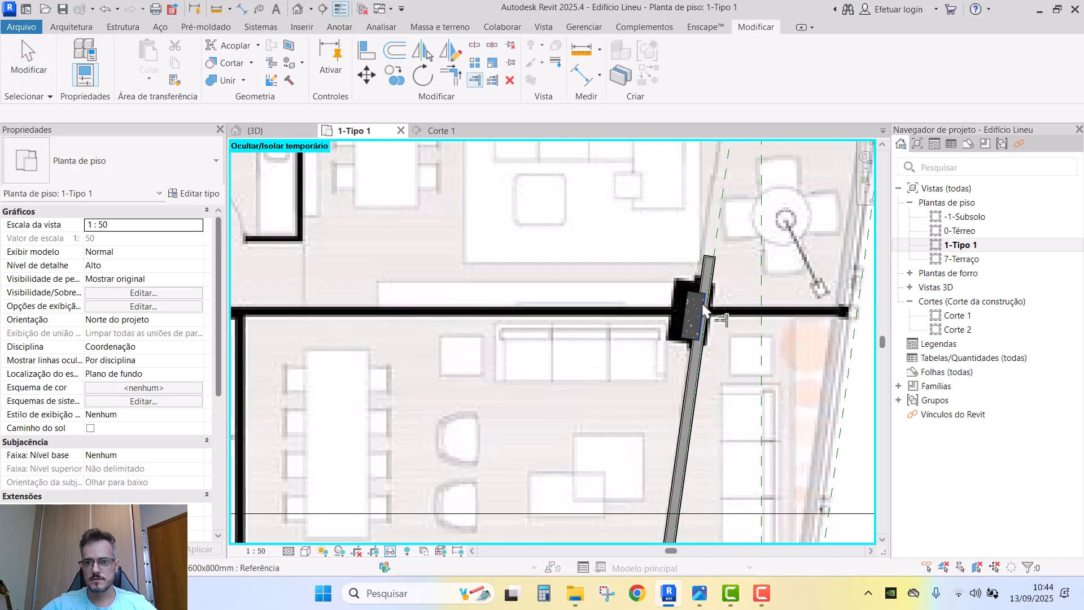
scroll(704, 312, "up", 3)
key("Escape")
scroll(670, 381, "up", 2)
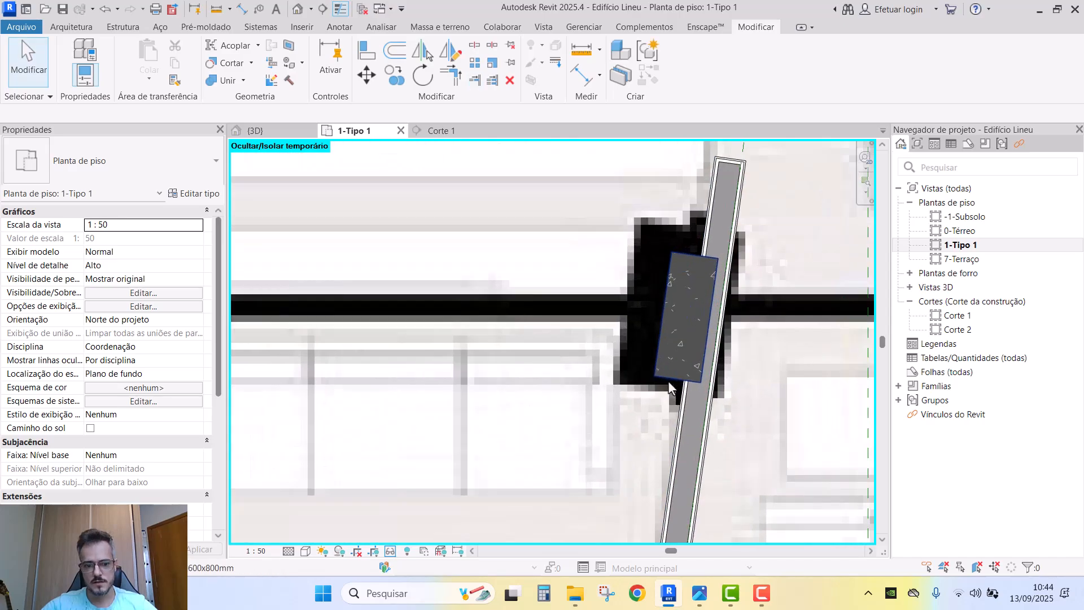
key("Return")
left_click(671, 382)
left_click(694, 405)
scroll(709, 292, "down", 3)
scroll(709, 296, "down", 3)
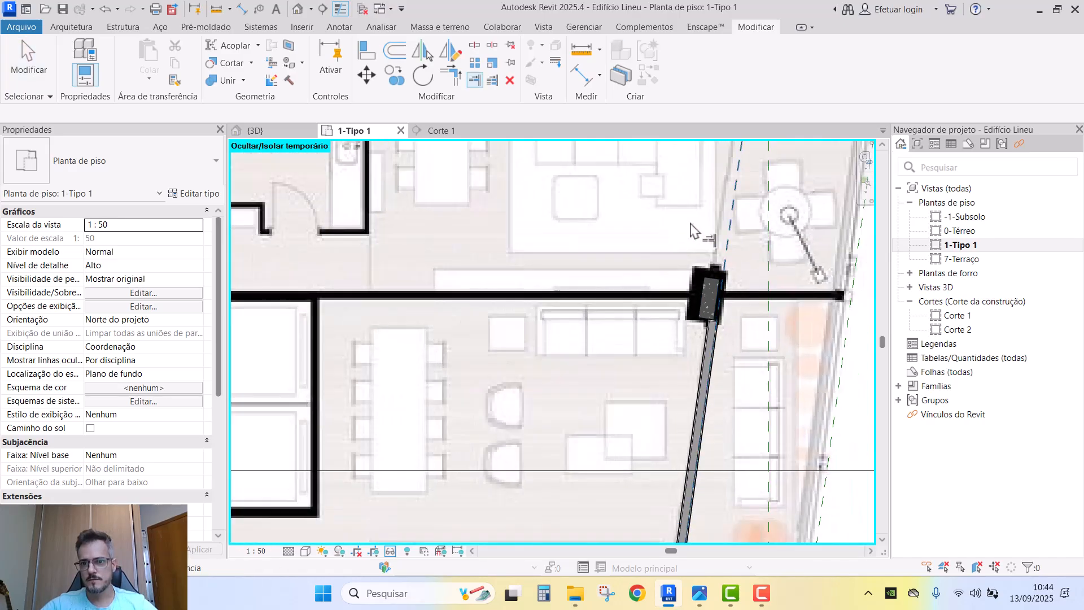
key("Escape")
- Review the new walls and abandon a trial WA wall started at the corner
scroll(723, 296, "down", 3)
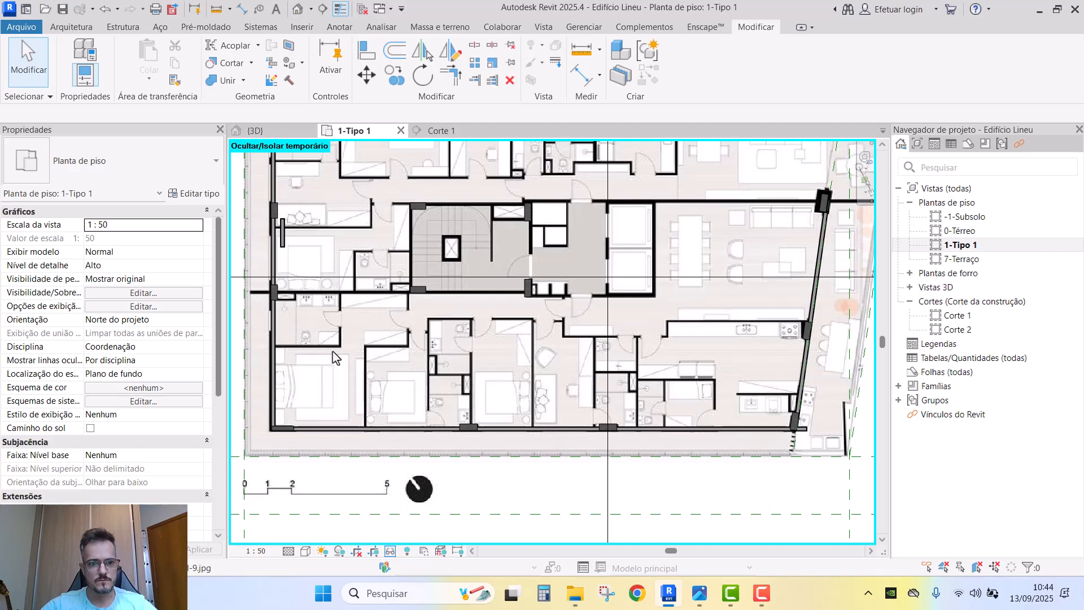
middle_click_drag(344, 364, 467, 339)
middle_click_drag(451, 293, 484, 512)
left_click(439, 427)
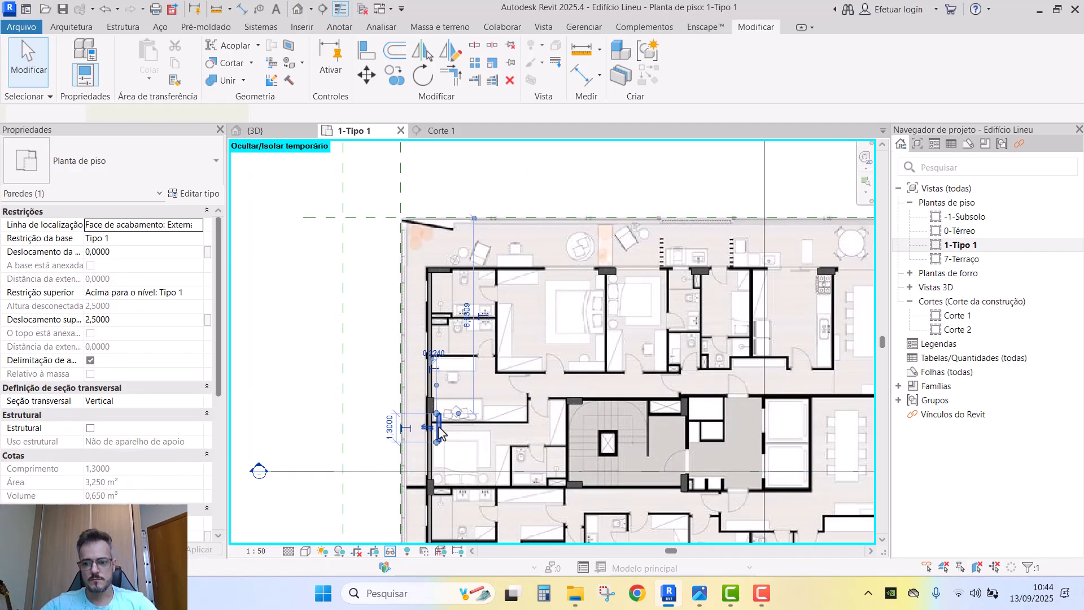
key("Escape")
key("w")
key("a")
scroll(431, 271, "up", 8)
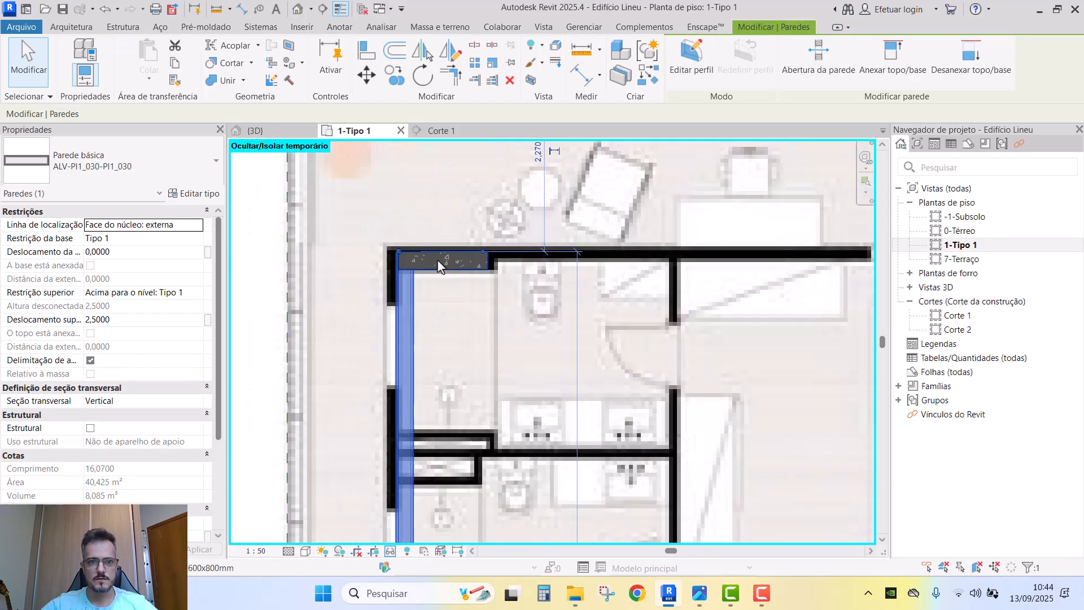
left_click(387, 250)
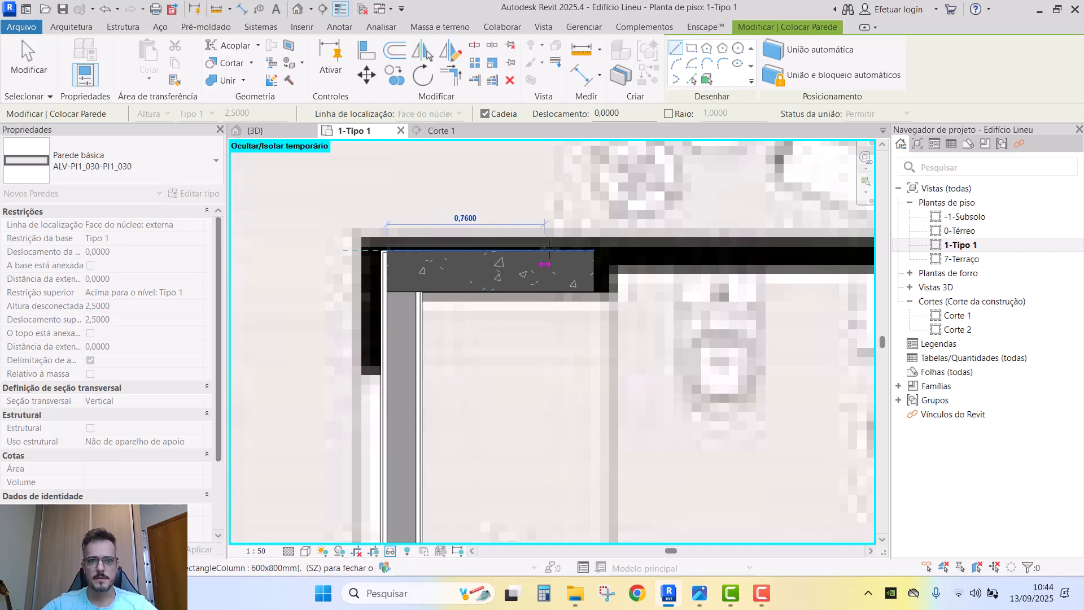
scroll(545, 264, "down", 6)
key("Escape")
key("Escape")
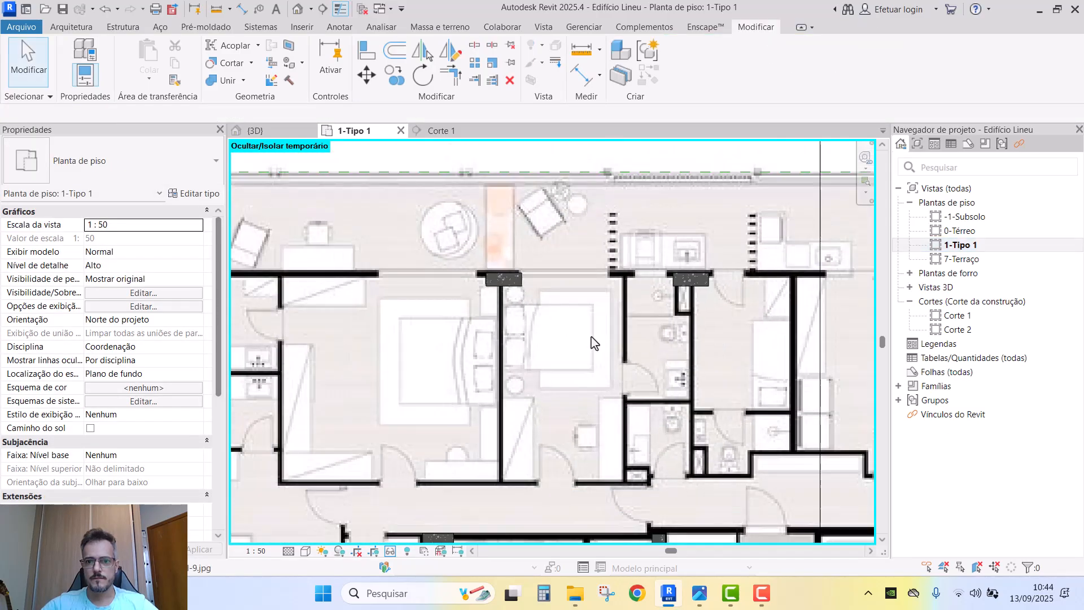
- Using CS on the outer wall, draw a horizontal wall from the top-left corner to the pillar's edge
scroll(368, 295, "up", 5)
left_click(406, 349)
scroll(405, 349, "up", 3)
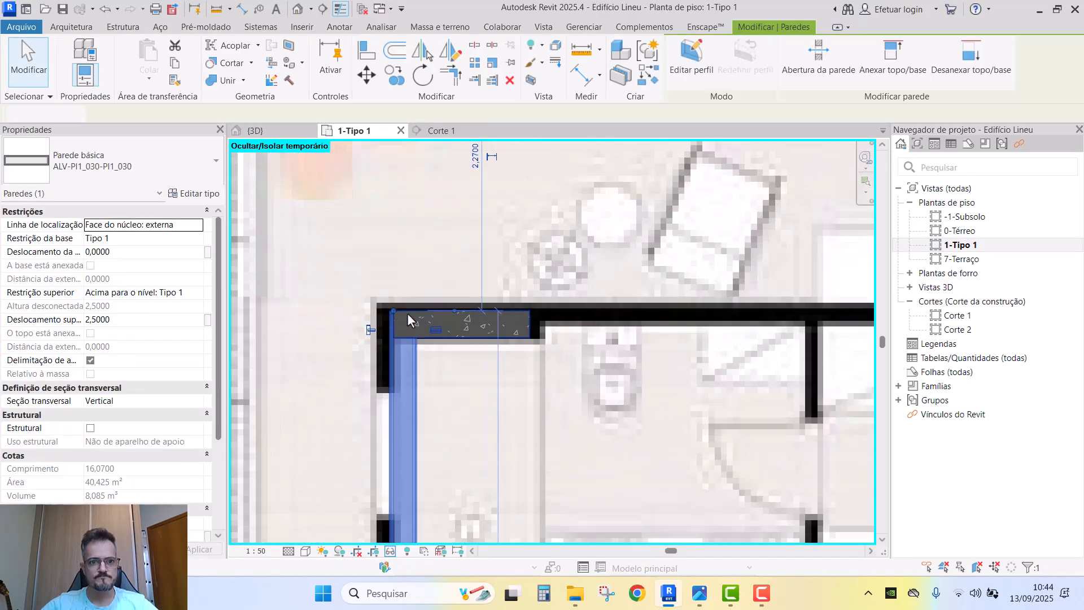
key("c")
key("s")
left_click(393, 310)
scroll(395, 311, "down", 2)
scroll(578, 353, "down", 2)
middle_click_drag(841, 361, 497, 338)
middle_click_drag(843, 334, 487, 329)
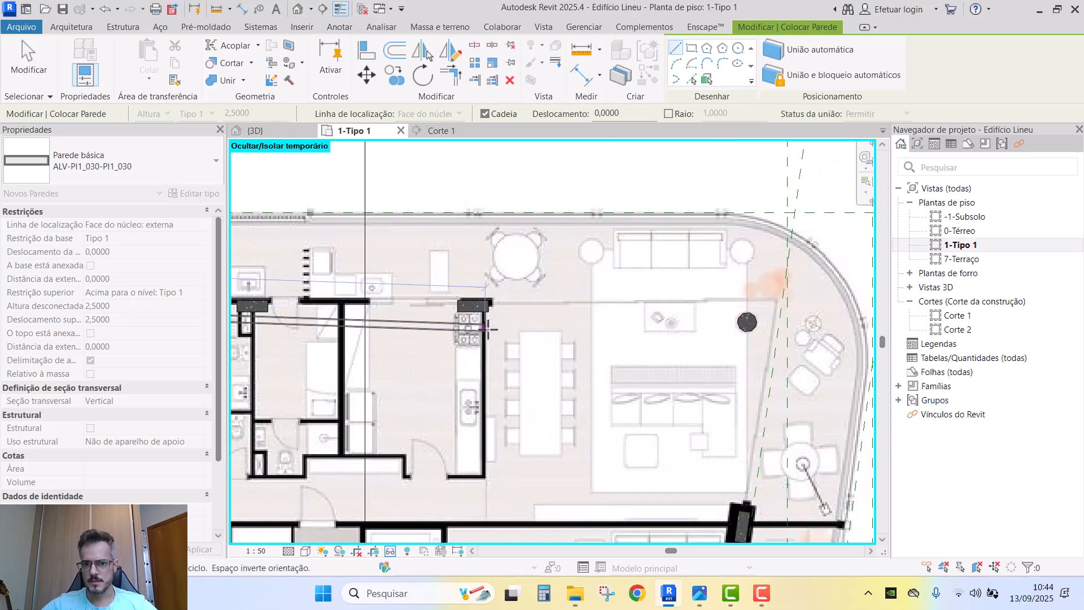
scroll(487, 328, "up", 6)
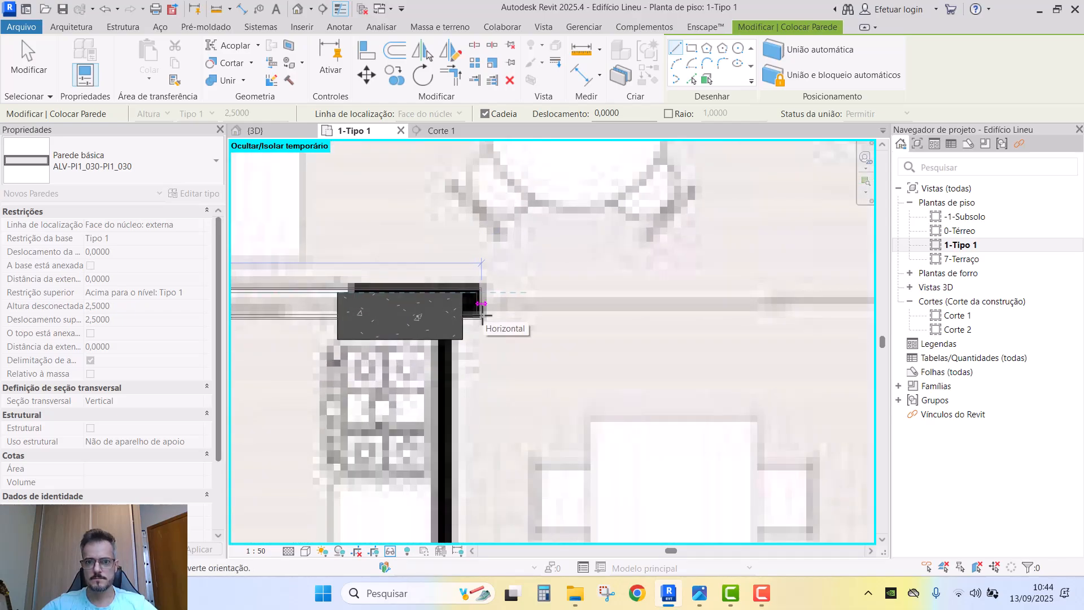
left_click(482, 316)
scroll(483, 315, "down", 4)
middle_click_drag(305, 364, 557, 312)
scroll(508, 356, "down", 1)
key("Escape")
middle_click_drag(480, 329, 714, 276)
key("Escape")
- Inspect the apartment's outer walls in the {3D} view, then return to the 1-Tipo 1 plan
left_click(281, 135)
scroll(548, 321, "down", 5)
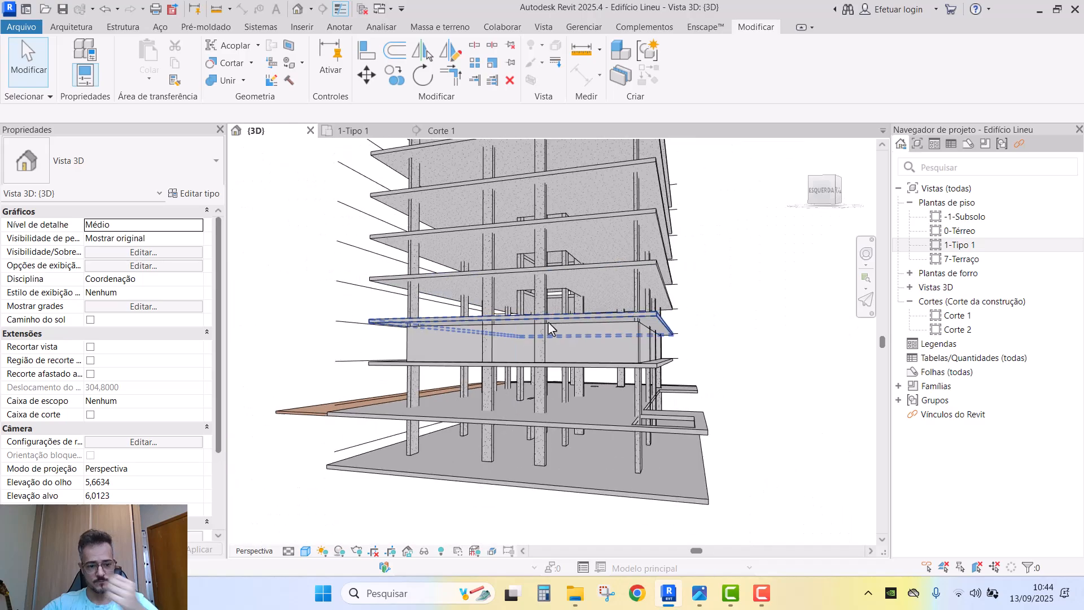
middle_click_drag(548, 320, 473, 365, "shift")
scroll(590, 358, "up", 3)
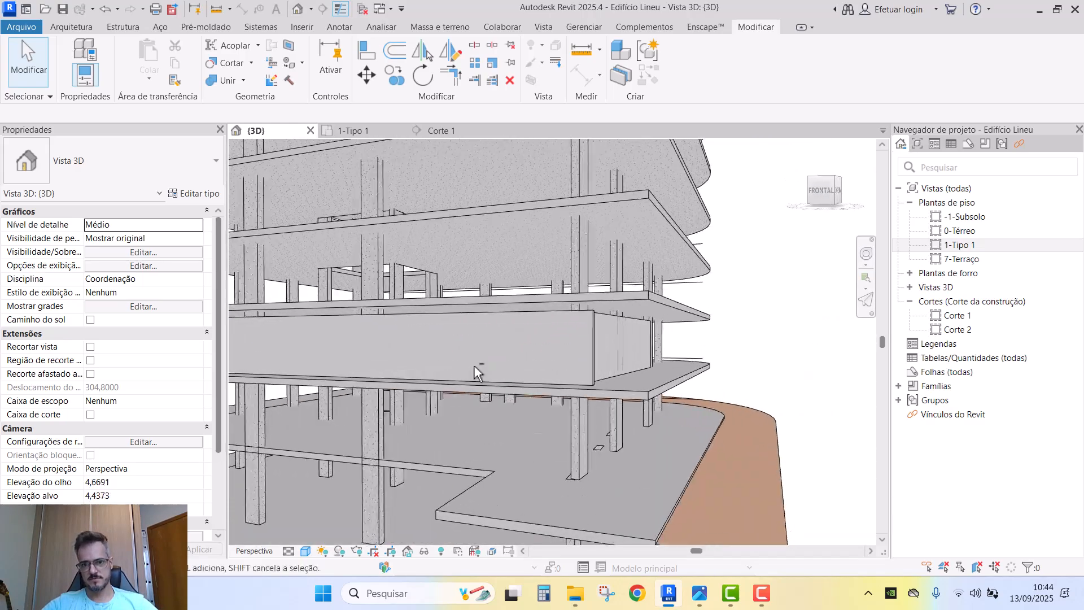
left_click(592, 341)
middle_click_drag(591, 341, 750, 363, "shift")
left_click(632, 331, "ctrl")
scroll(641, 334, "down", 2)
scroll(513, 372, "up", 6)
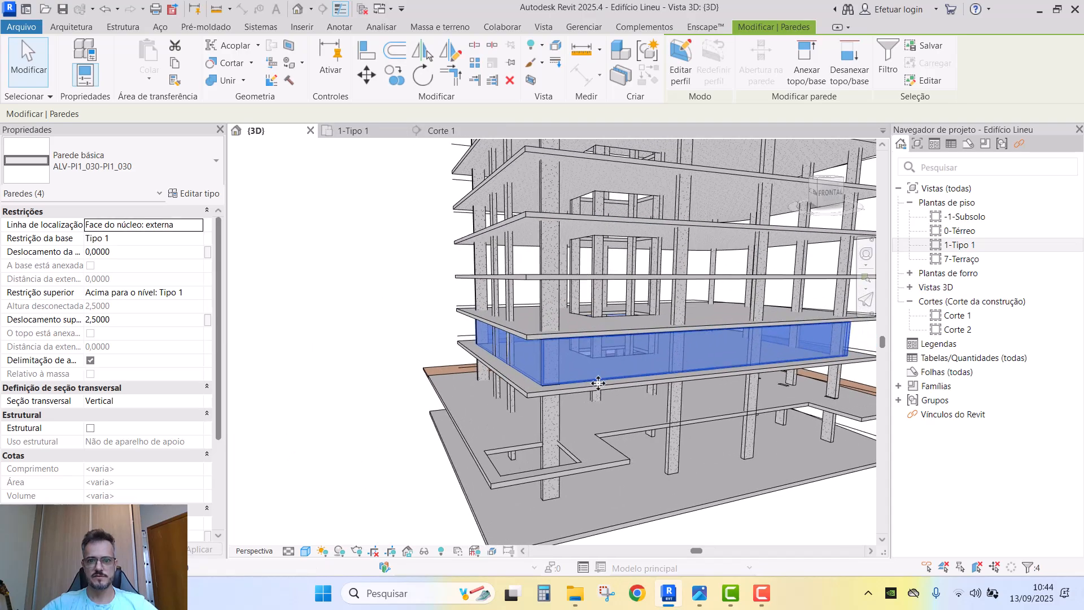
scroll(512, 368, "down", 4)
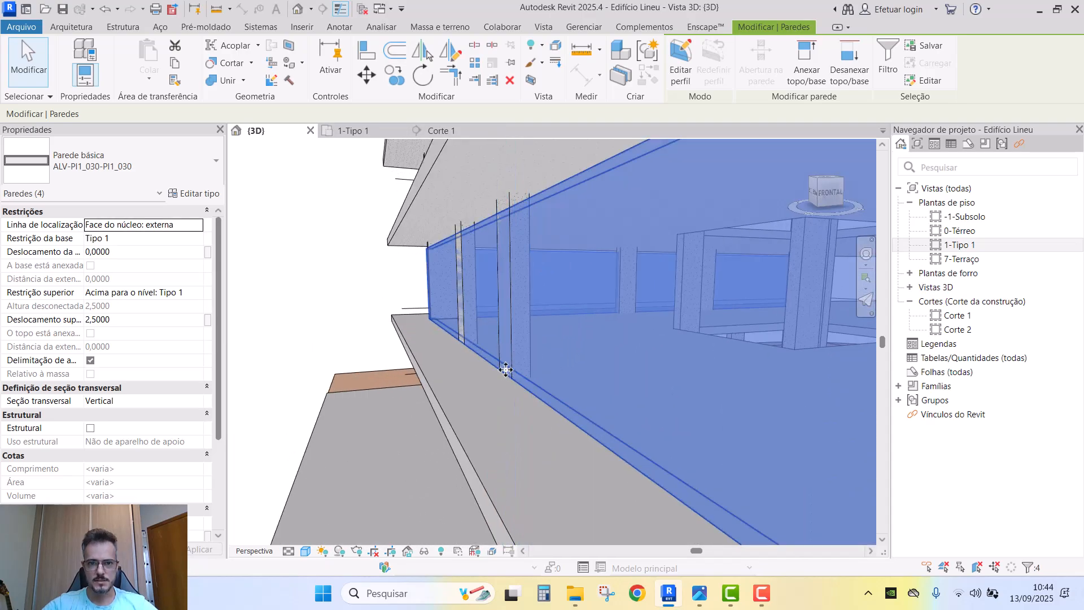
left_click(350, 131)
scroll(333, 384, "up", 5)
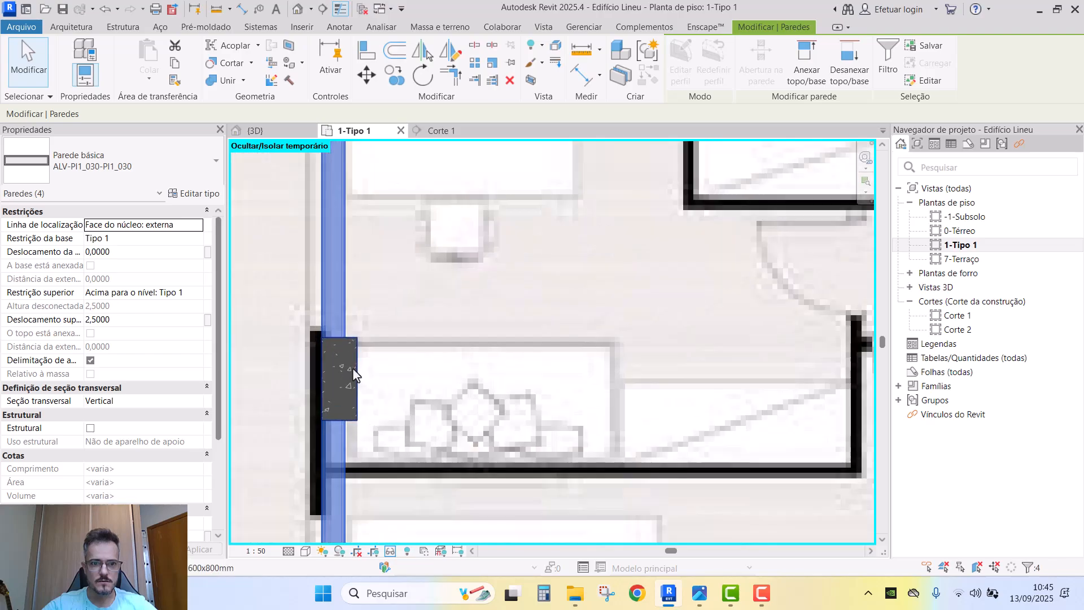
key("Escape")
- Align the outer wall beside the pillar flush with the pillar edge
left_click(343, 337)
scroll(344, 337, "up", 2)
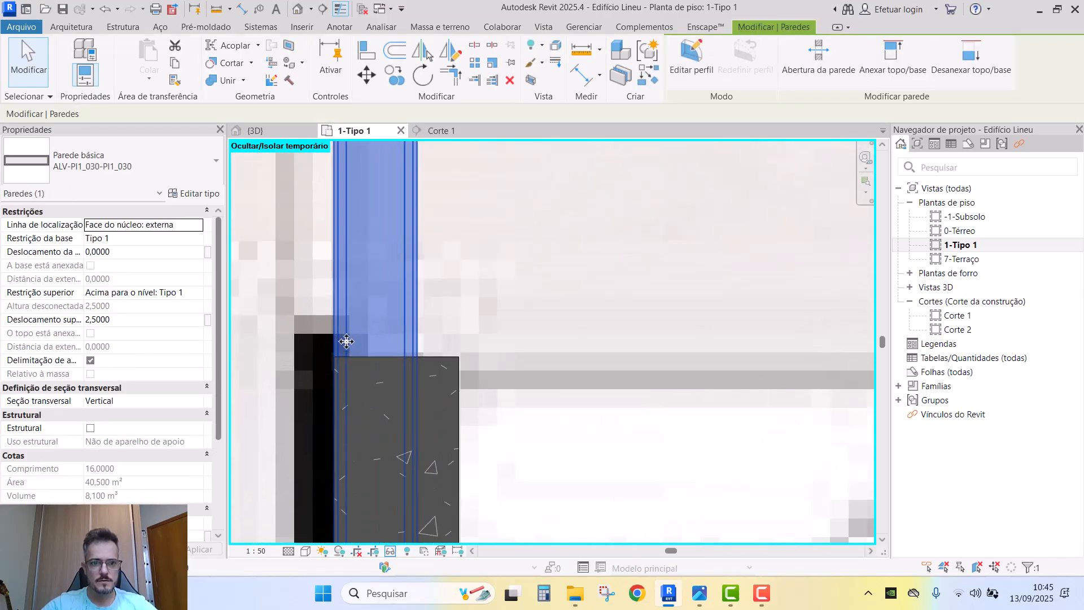
key("a")
key("l")
left_click(336, 374)
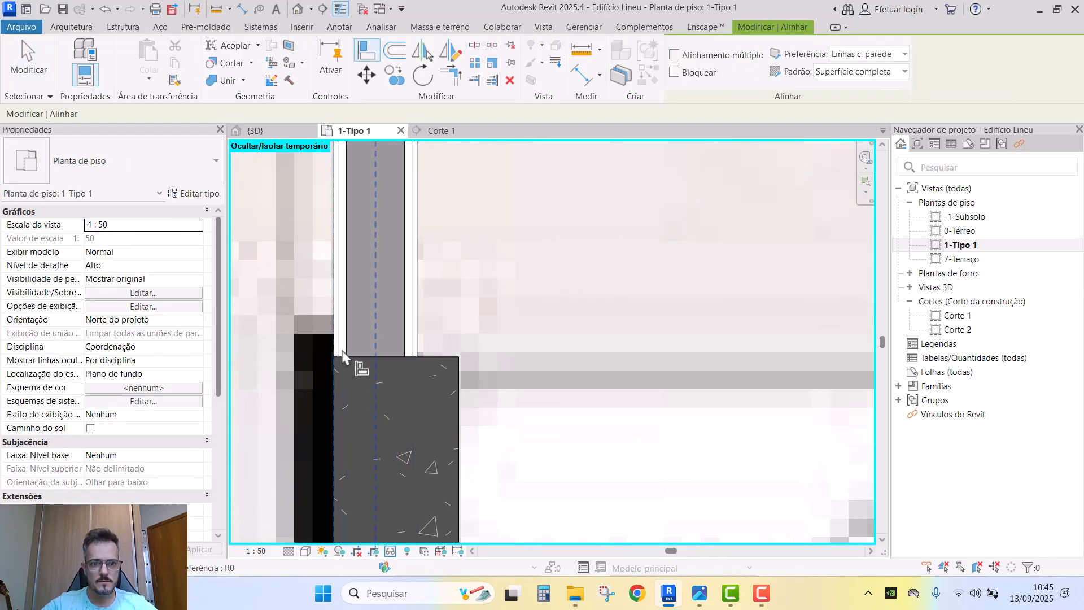
scroll(390, 372, "down", 2)
key("Escape")
key("Escape")
scroll(396, 362, "down", 6)
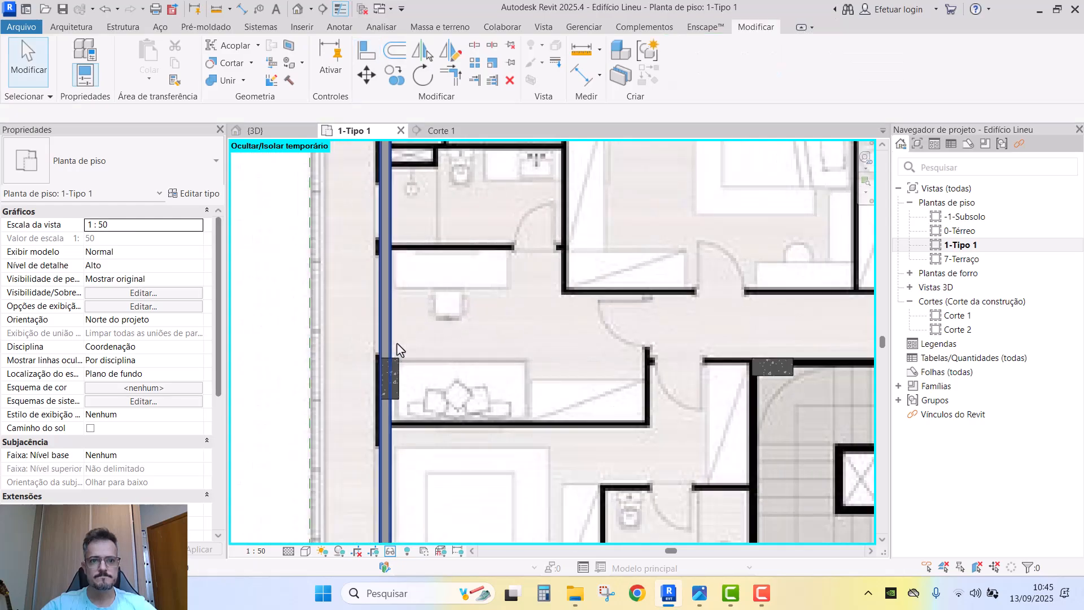
middle_click_drag(399, 319, 418, 431)
scroll(412, 217, "up", 6)
scroll(524, 220, "down", 3)
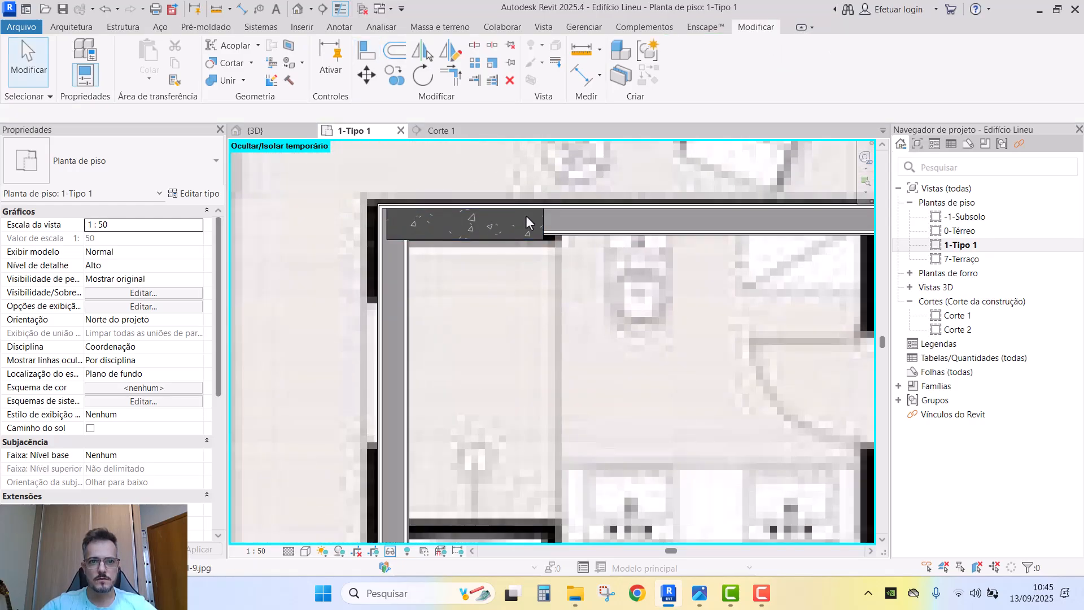
middle_click_drag(395, 364, 394, 473)
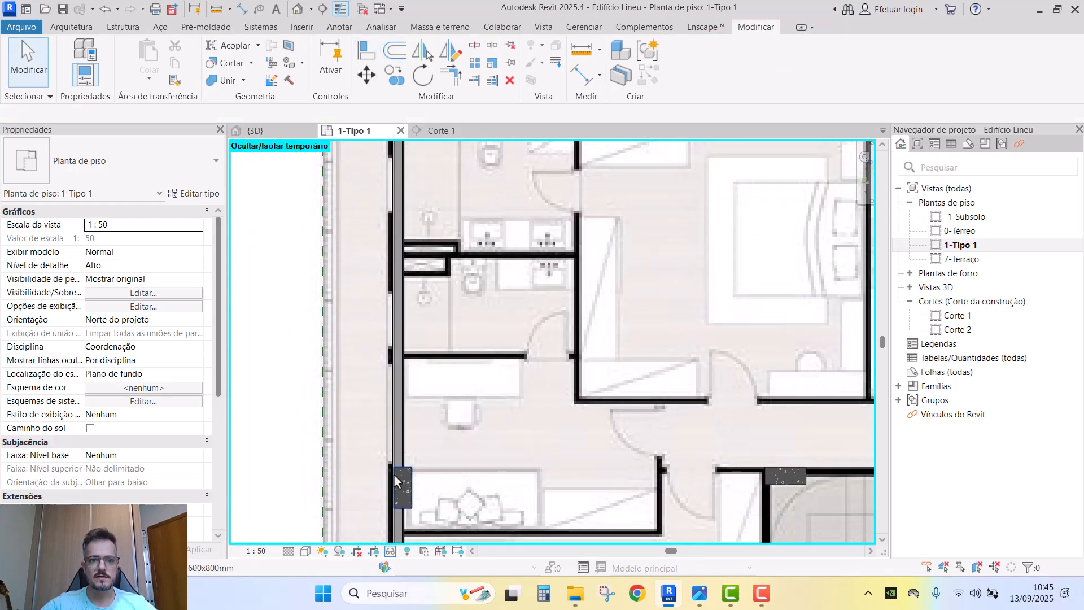
scroll(394, 475, "up", 5)
- Align the bottom-left corner pillar's face to the wall edge
key("a")
key("l")
scroll(395, 469, "down", 5)
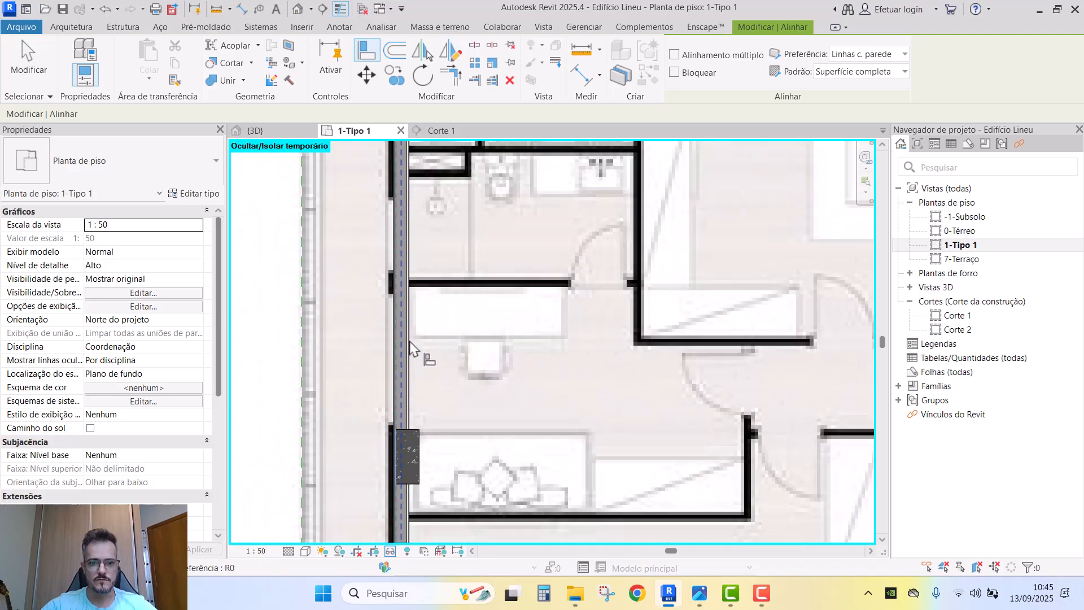
scroll(400, 216, "up", 6)
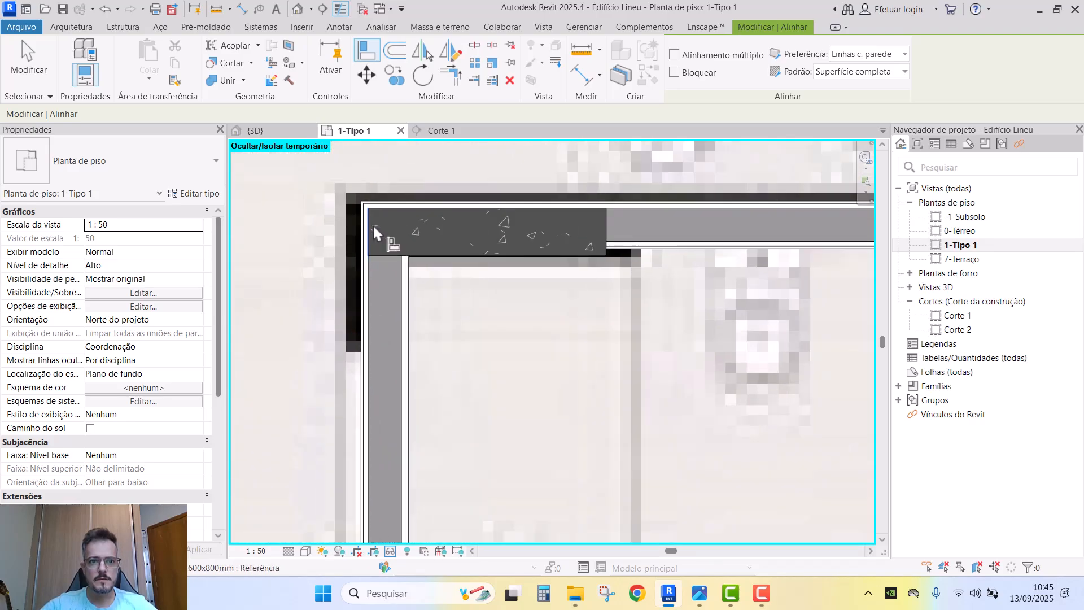
scroll(373, 224, "down", 6)
scroll(418, 285, "up", 5)
middle_click_drag(398, 385, 453, 196)
scroll(452, 444, "up", 3)
key("Escape")
scroll(411, 443, "up", 1)
scroll(410, 445, "up", 1)
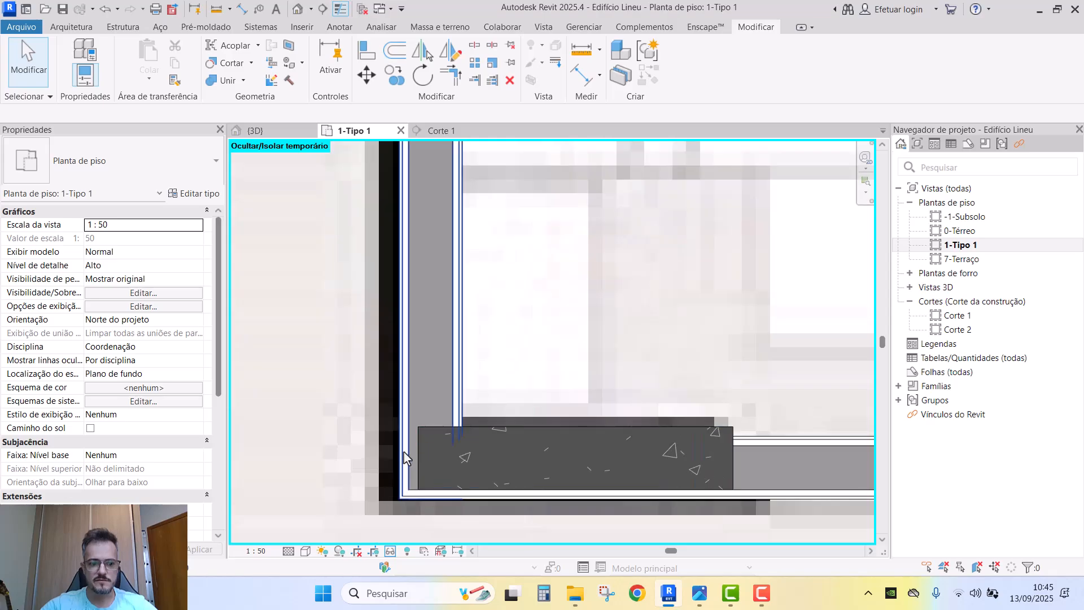
key("a")
key("l")
left_click(417, 448)
scroll(421, 446, "down", 4)
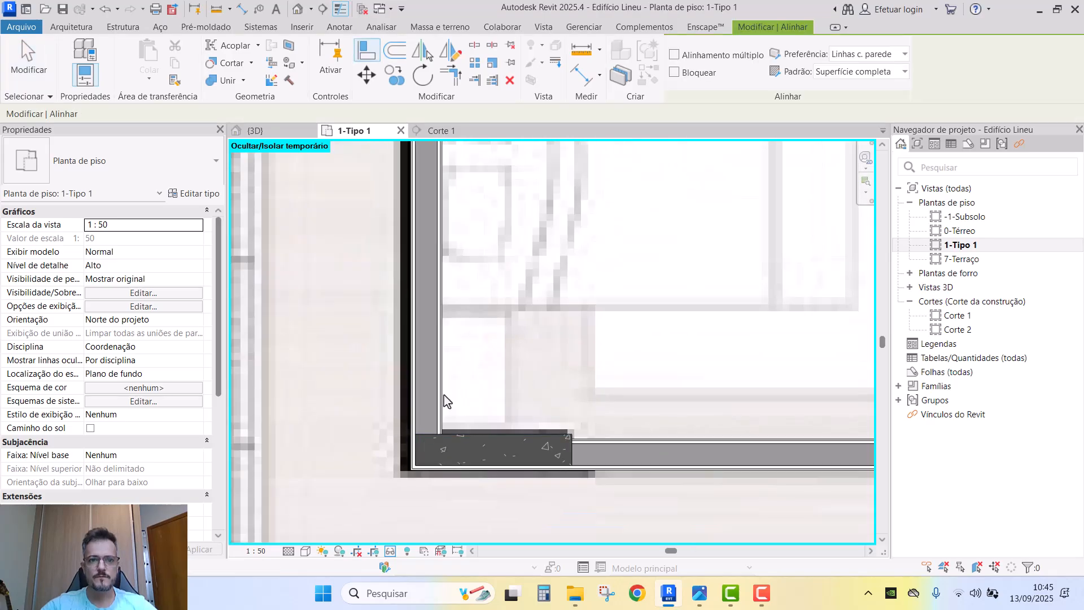
- In 3D, align the wall top to the slab for a 2,7100 top offset, then return to plan
left_click(266, 130)
scroll(501, 312, "down", 5)
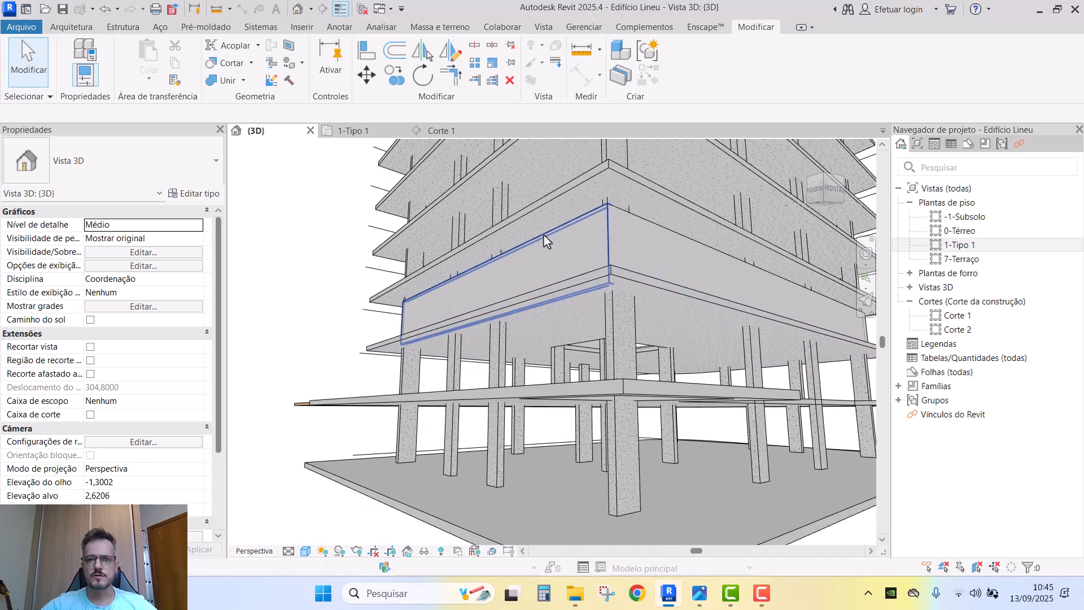
left_click(540, 235)
scroll(540, 293, "up", 3)
key("a")
key("l")
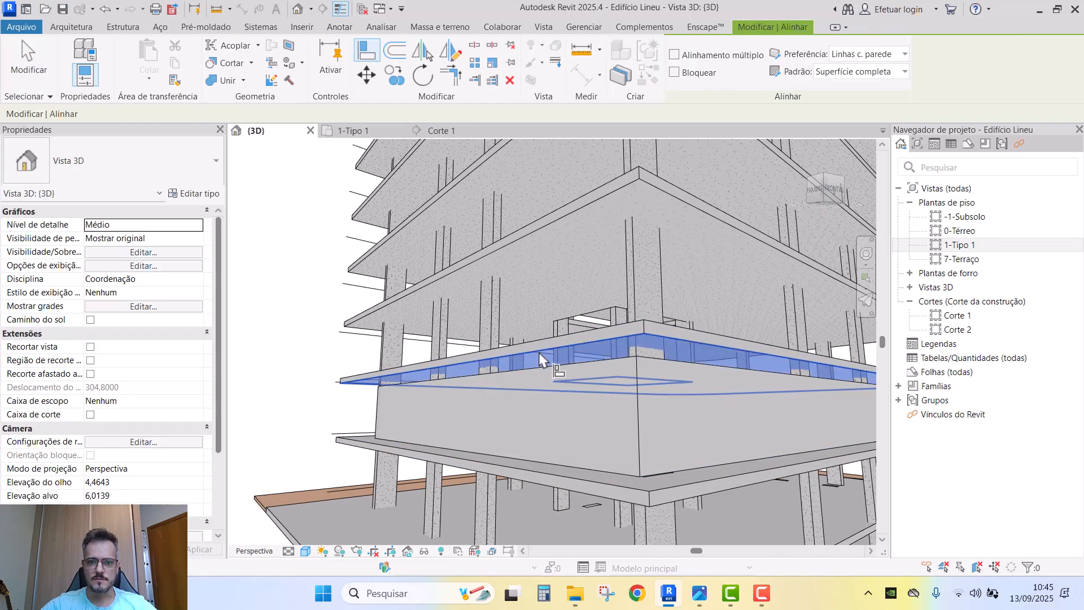
key("Escape")
key("Escape")
left_click(544, 364)
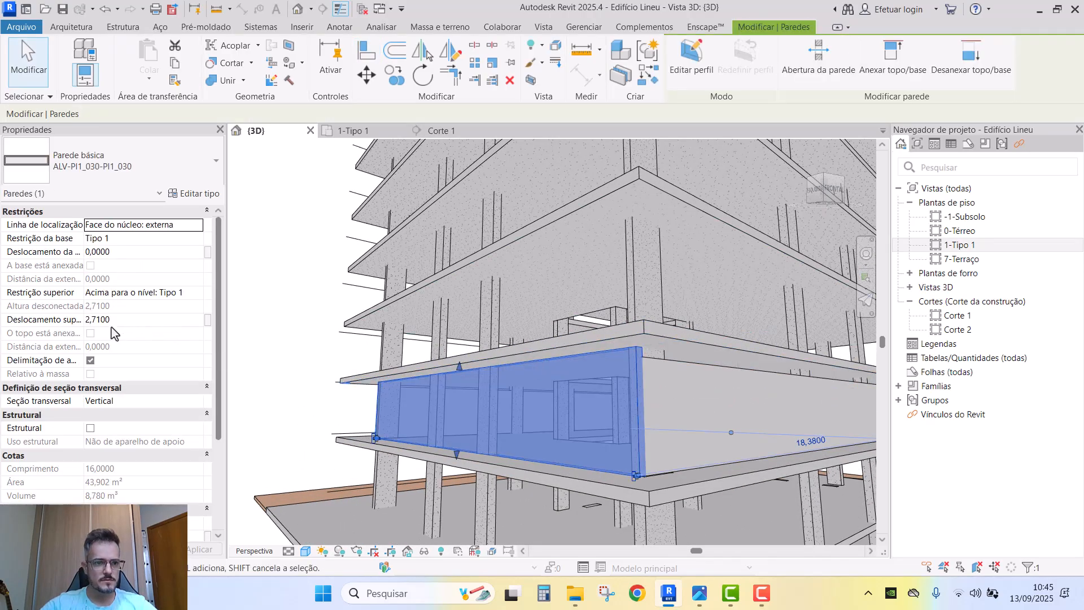
key("Escape")
left_click(351, 131)
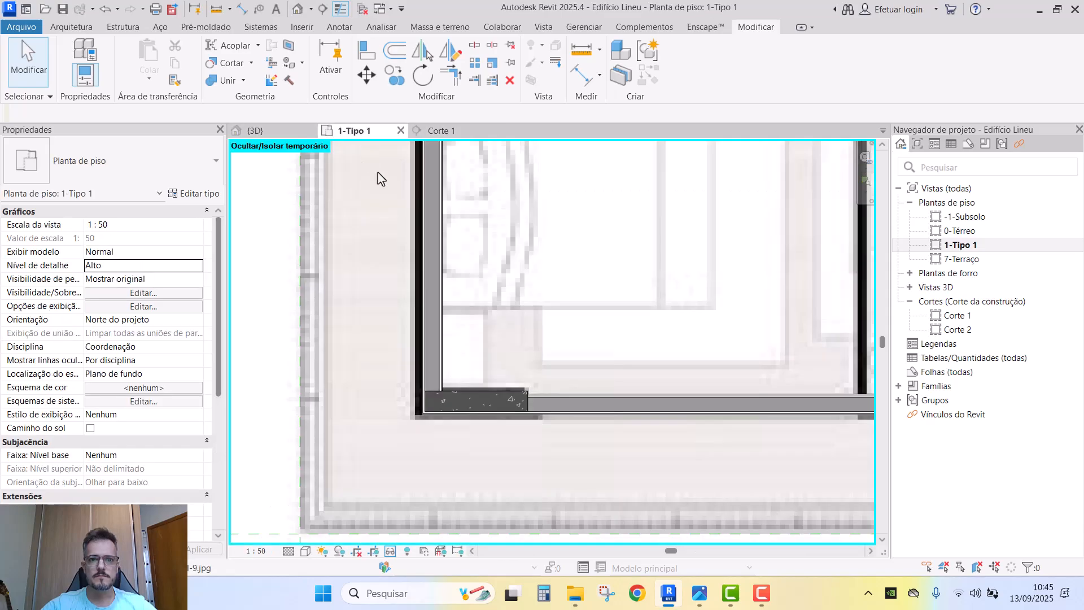
scroll(468, 278, "down", 5)
- Filter the apartment plan selection down to walls only and check them in 3D
left_click_drag(330, 179, 739, 460)
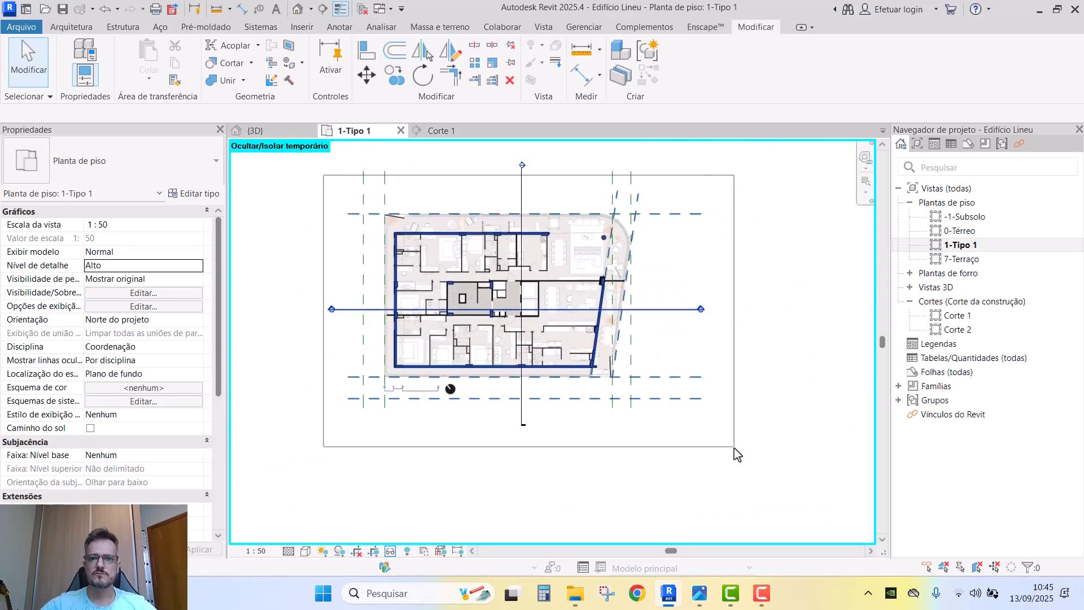
left_click(690, 78)
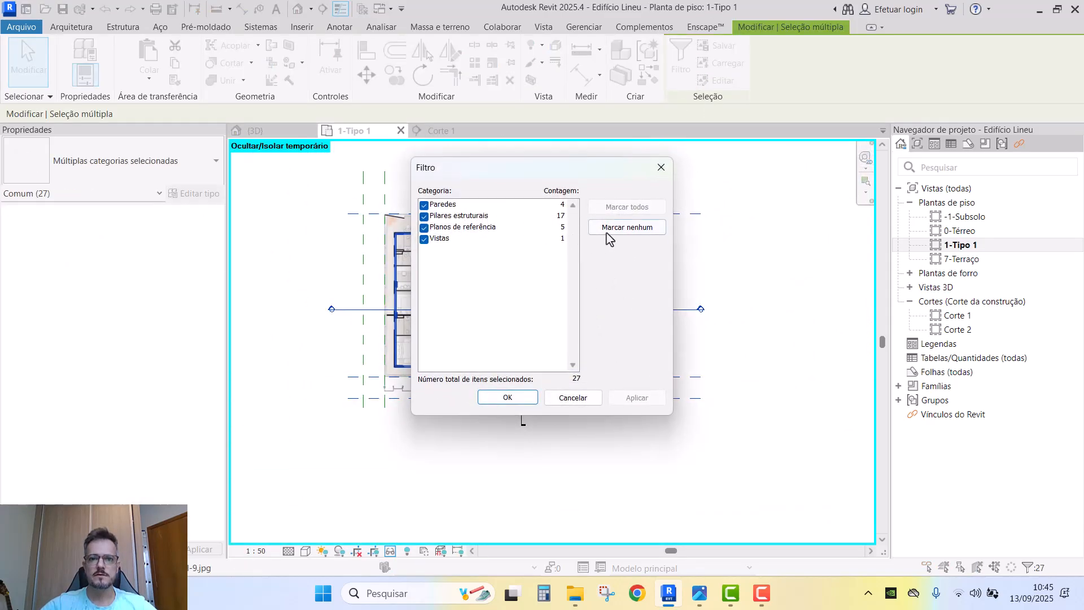
left_click(609, 227)
left_click(446, 204)
left_click(519, 396)
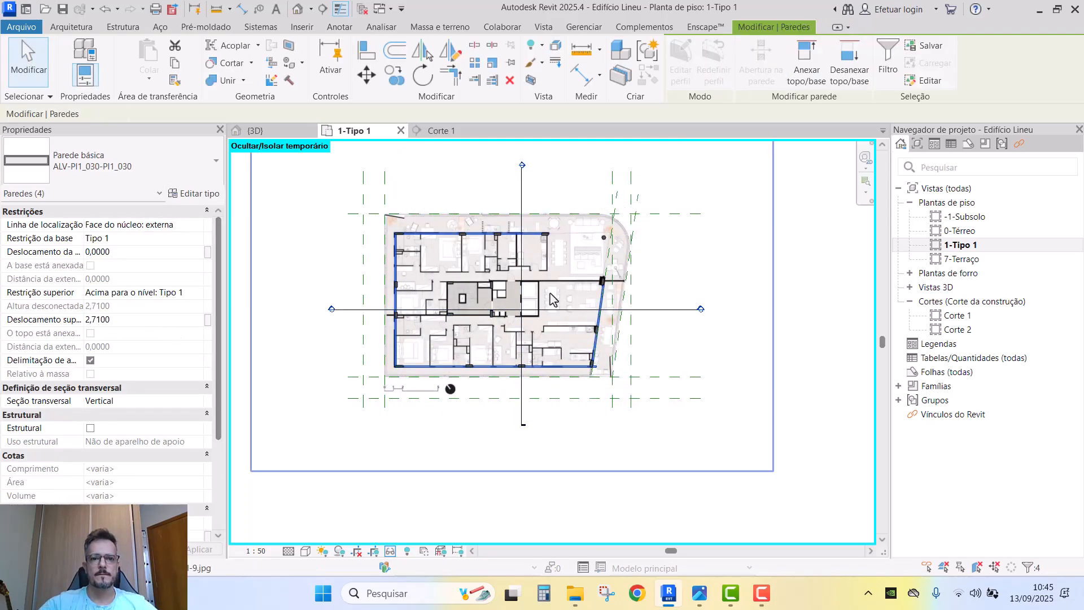
left_click(264, 131)
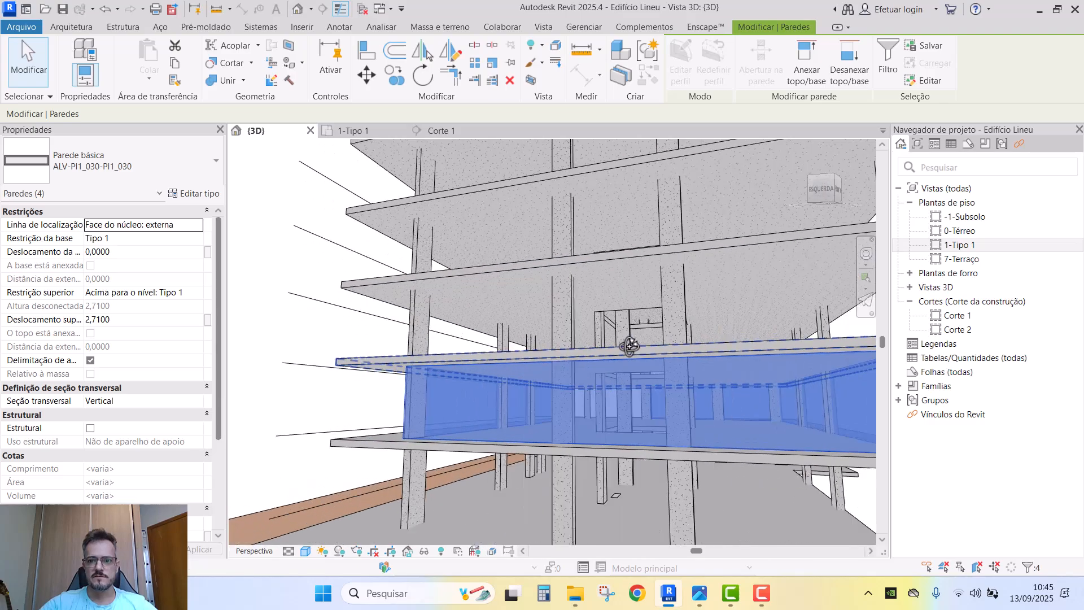
left_click(346, 130)
scroll(530, 379, "up", 3)
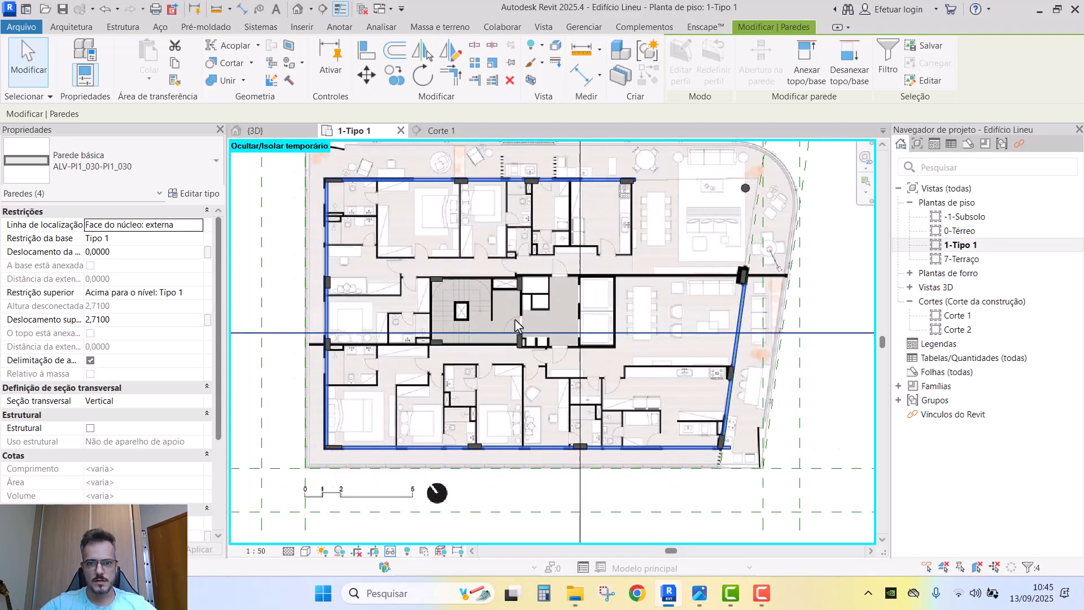
- Create a model group named APTO TIPO from the selected walls
left_click(650, 51)
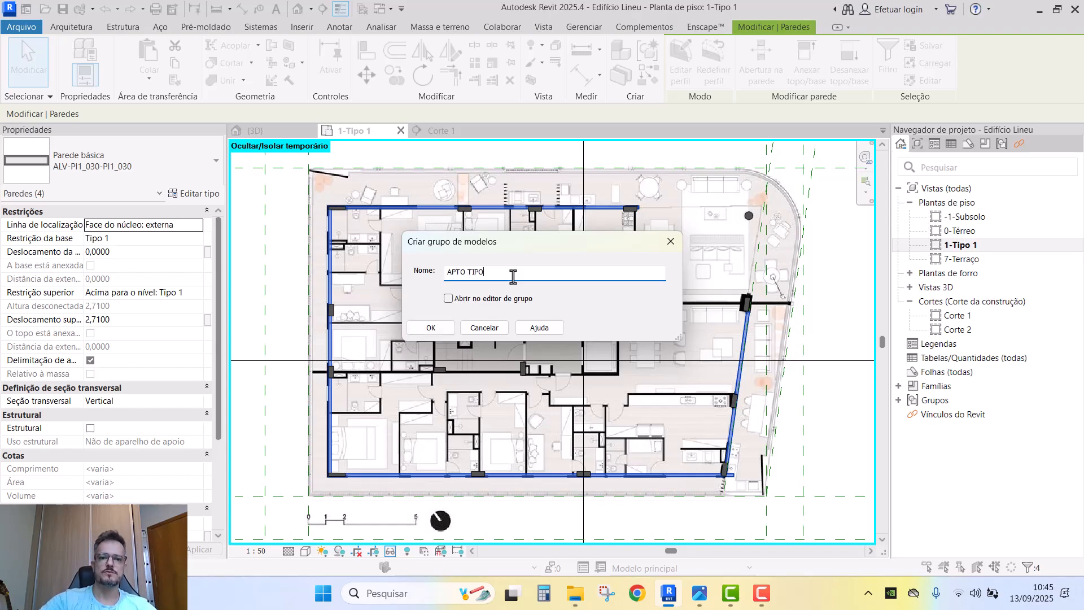
type("APTO TIPO")
left_click(442, 328)
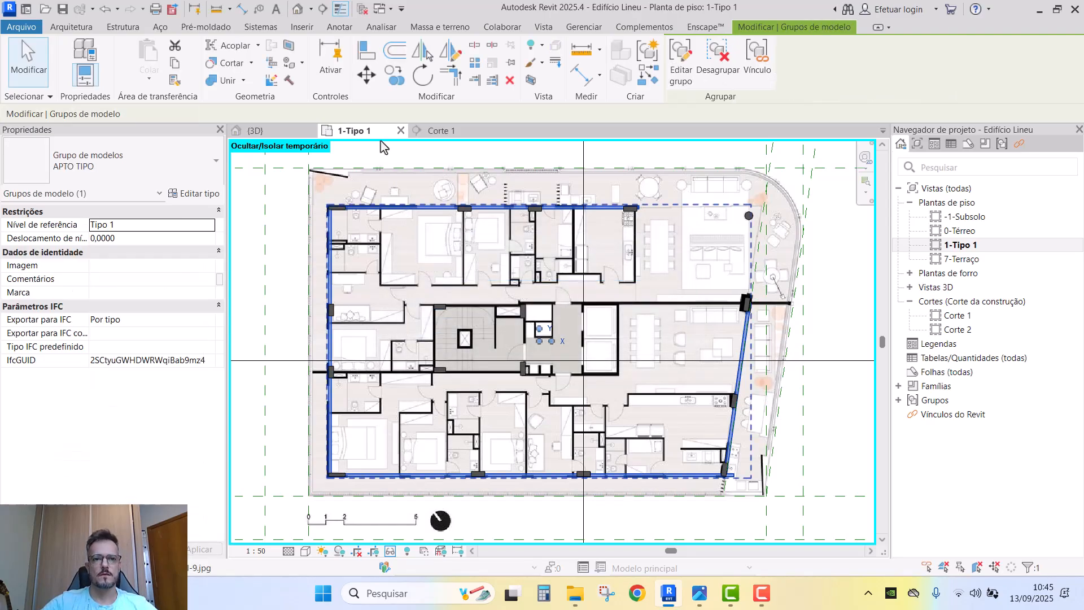
- In the section, array the APTO TIPO group 6 times from level Tipo 1 to Tipo 2
left_click(255, 131)
scroll(534, 339, "down", 5)
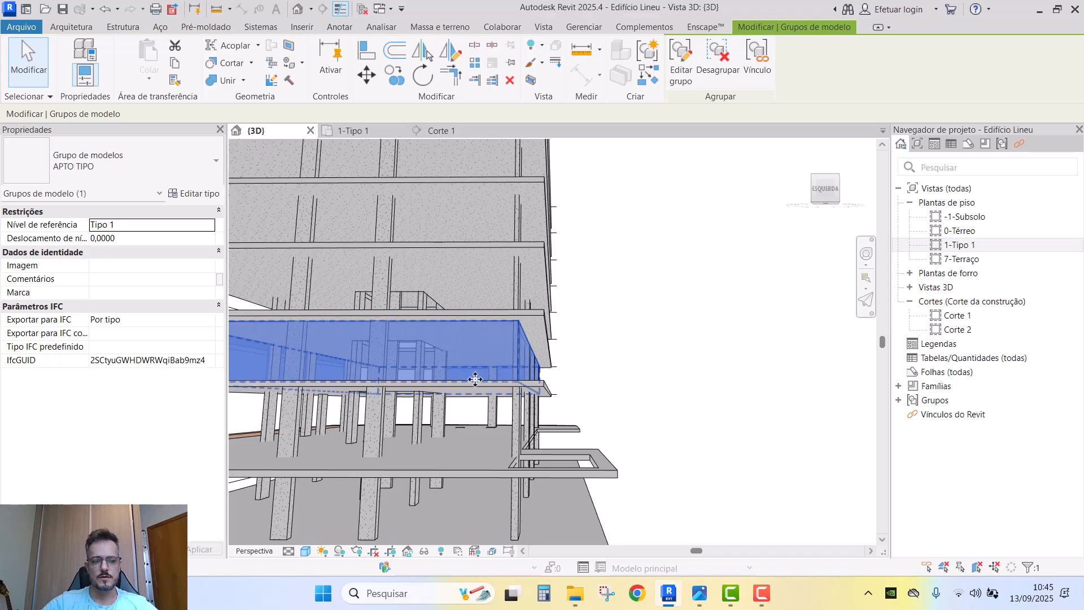
scroll(625, 367, "down", 3)
scroll(571, 385, "down", 3)
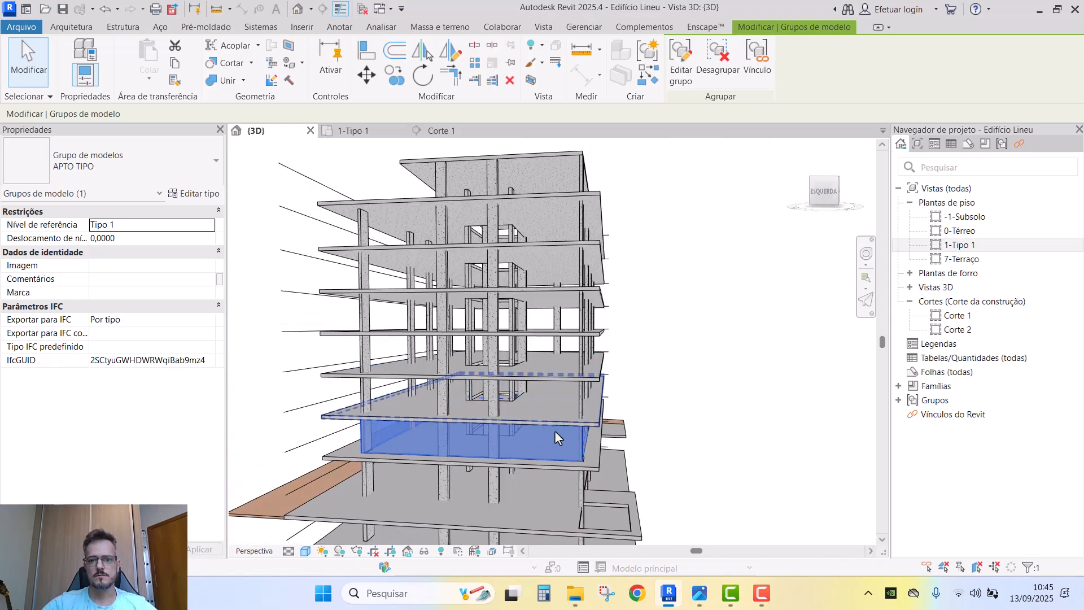
left_click(435, 133)
scroll(642, 374, "up", 4)
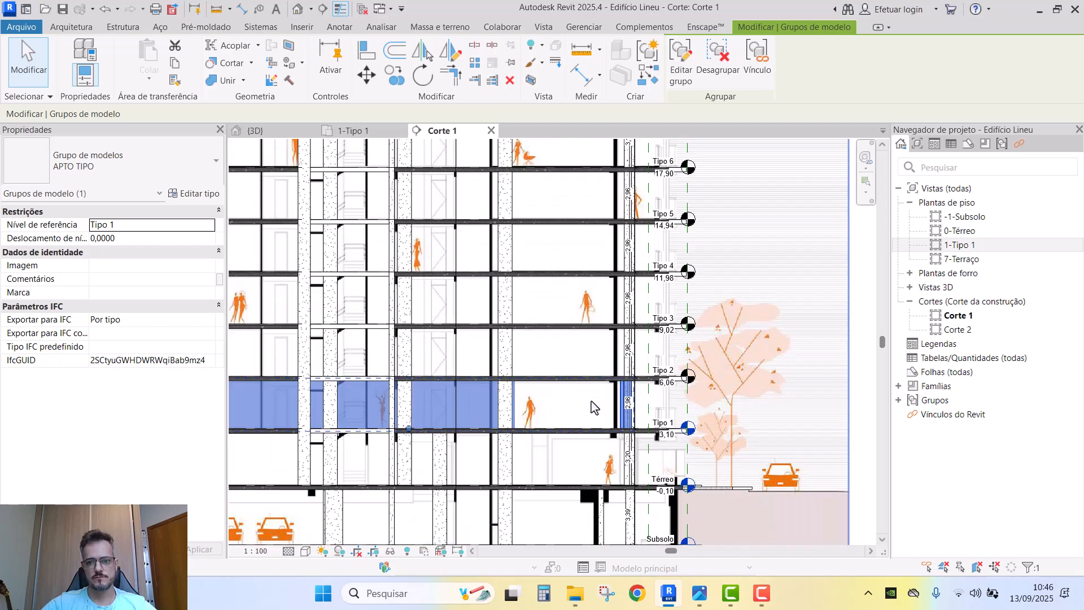
key("a")
key("r")
scroll(667, 440, "up", 5)
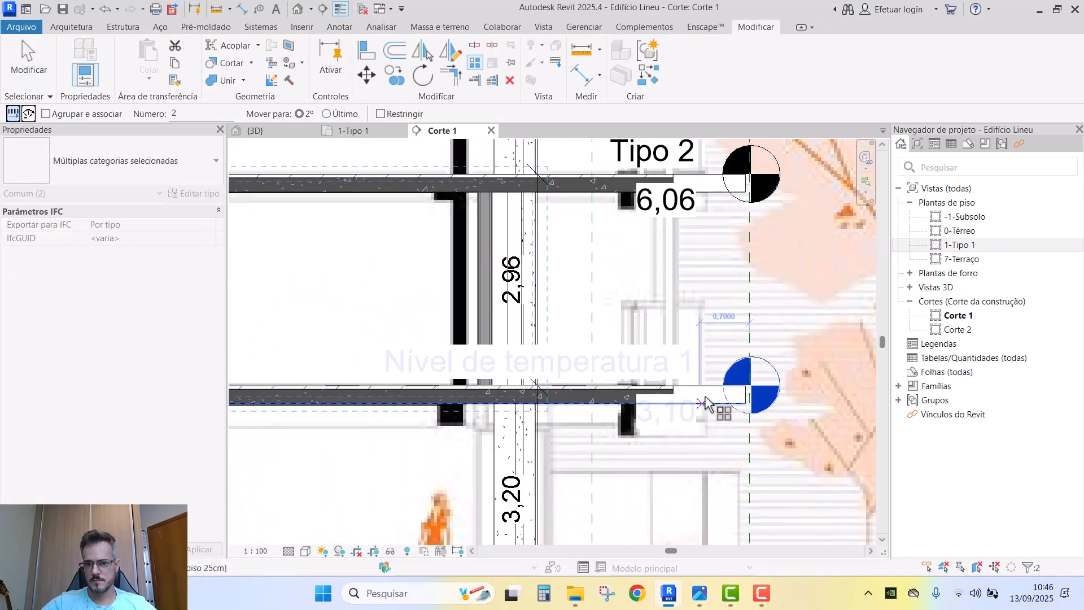
left_click(704, 389)
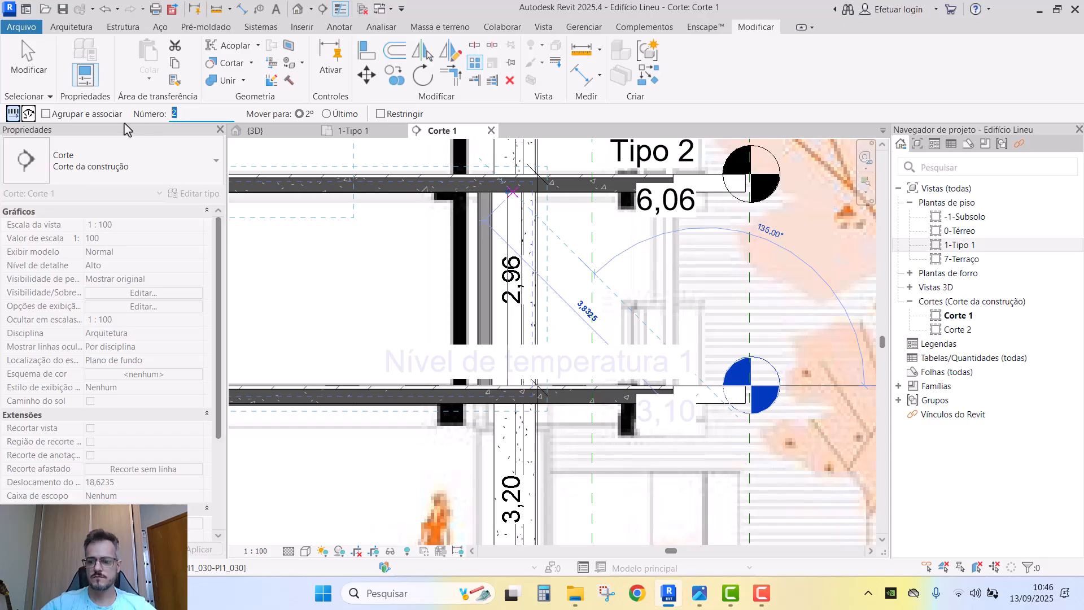
middle_click_drag(690, 227, 670, 279)
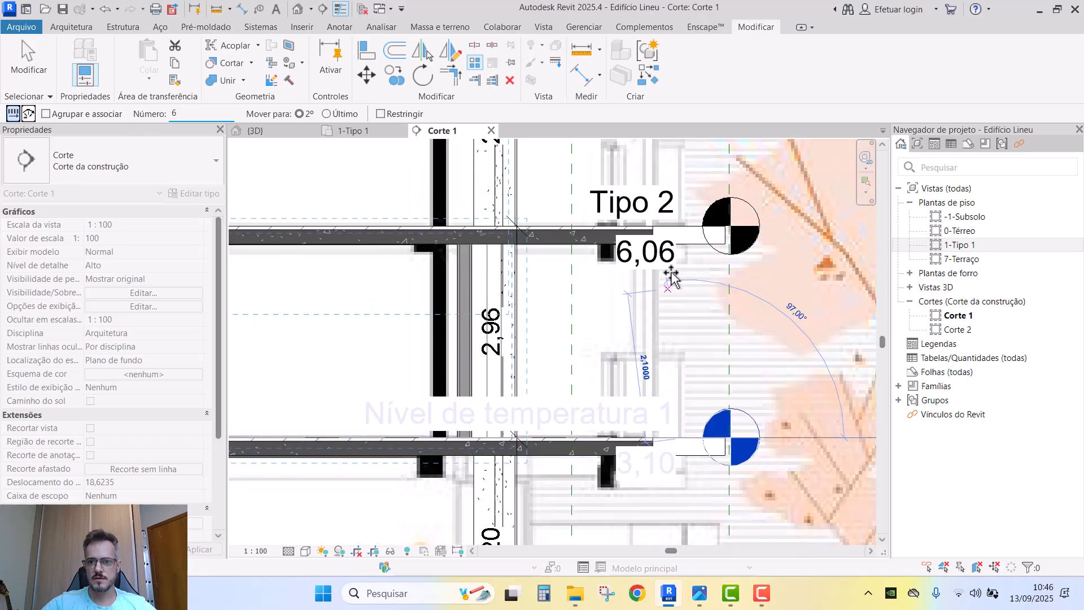
left_click(684, 226)
- Review the stacked APTO TIPO copies in the 3D view, orbiting around the building
left_click(255, 130)
scroll(319, 191, "down", 3)
middle_click_drag(384, 248, 409, 262, "shift")
left_click_drag(388, 220, 745, 431)
middle_click_drag(740, 428, 498, 338, "shift")
- Select all APTO TIPO instances in 3D and orbit to inspect them up to Tipo 6
key("Escape")
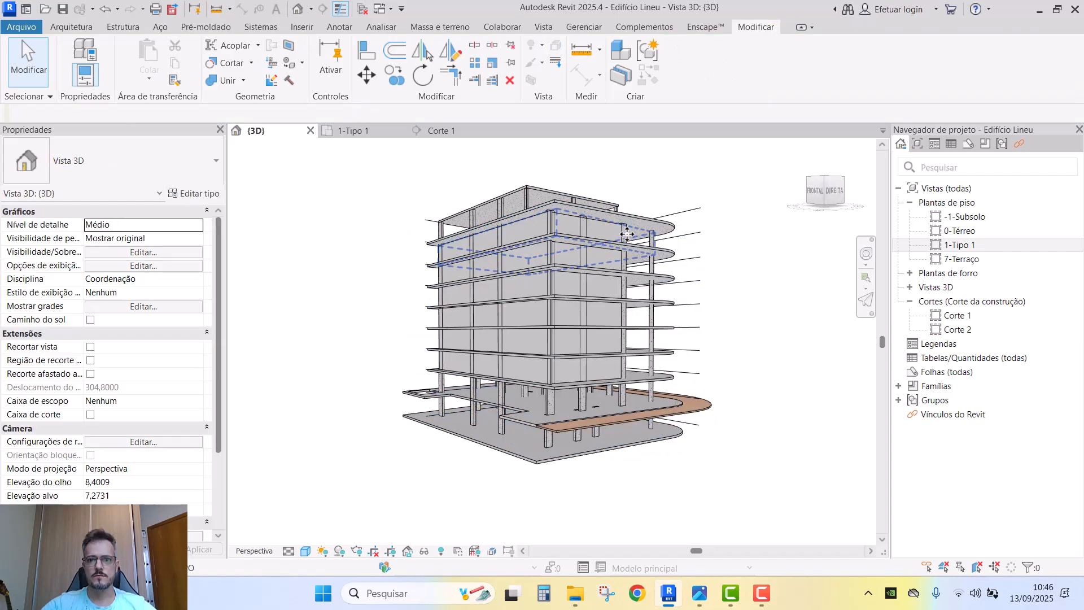
left_click(627, 234)
key("s")
key("a")
middle_click_drag(614, 321, 649, 298, "shift")
scroll(587, 254, "up", 10)
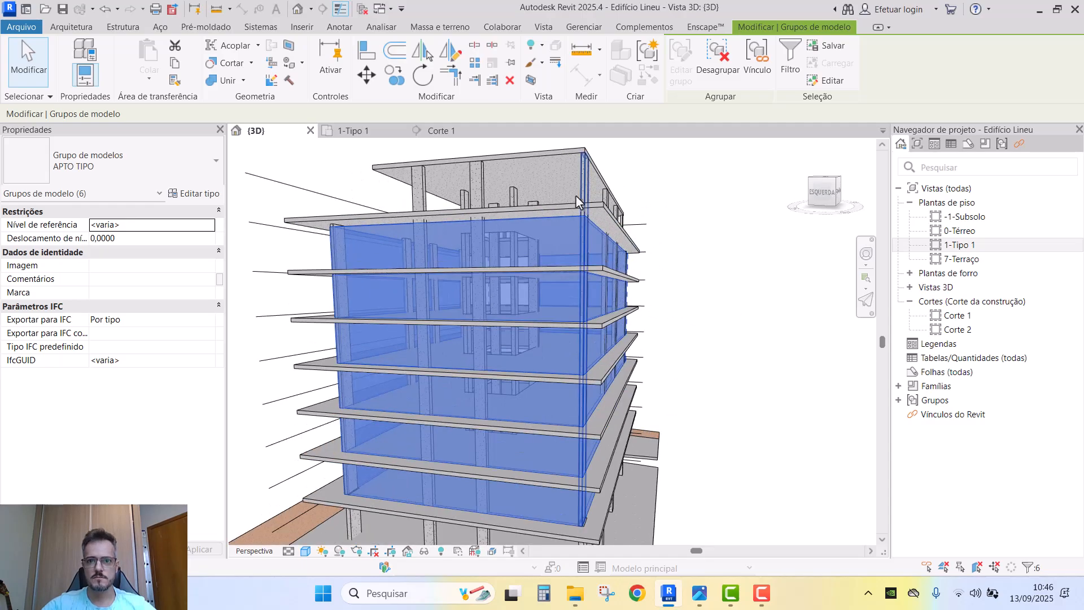
left_click(580, 217)
middle_click_drag(581, 218, 556, 226, "shift")
scroll(553, 269, "down", 4)
key("Escape")
middle_click_drag(555, 304, 668, 293, "shift")
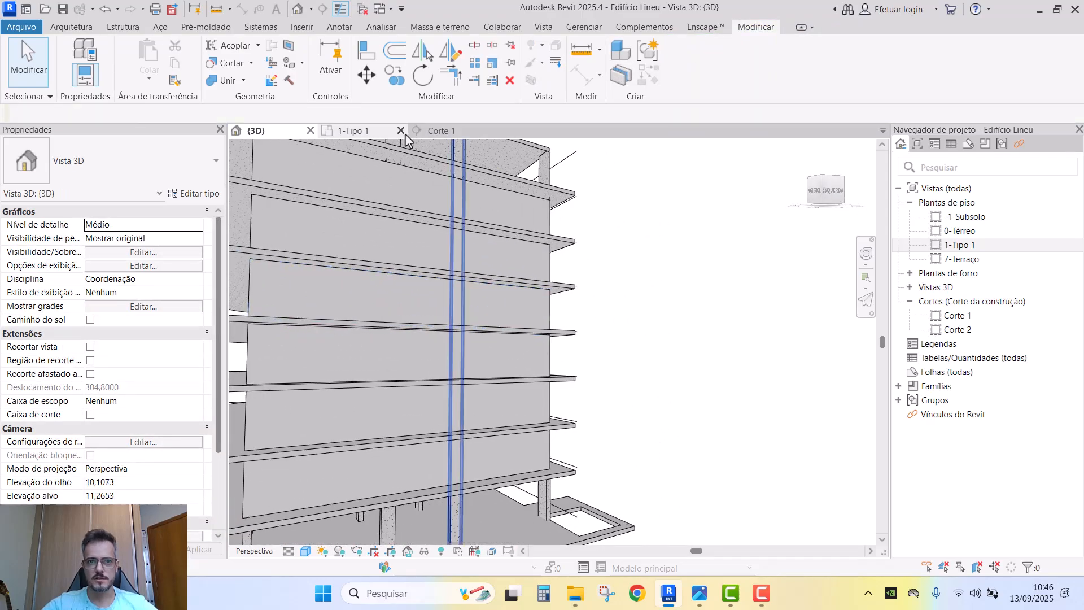
- On the 1-Tipo 1 plan, inspect the APTO TIPO group and the nearby reference plane
left_click(359, 135)
scroll(442, 346, "up", 3)
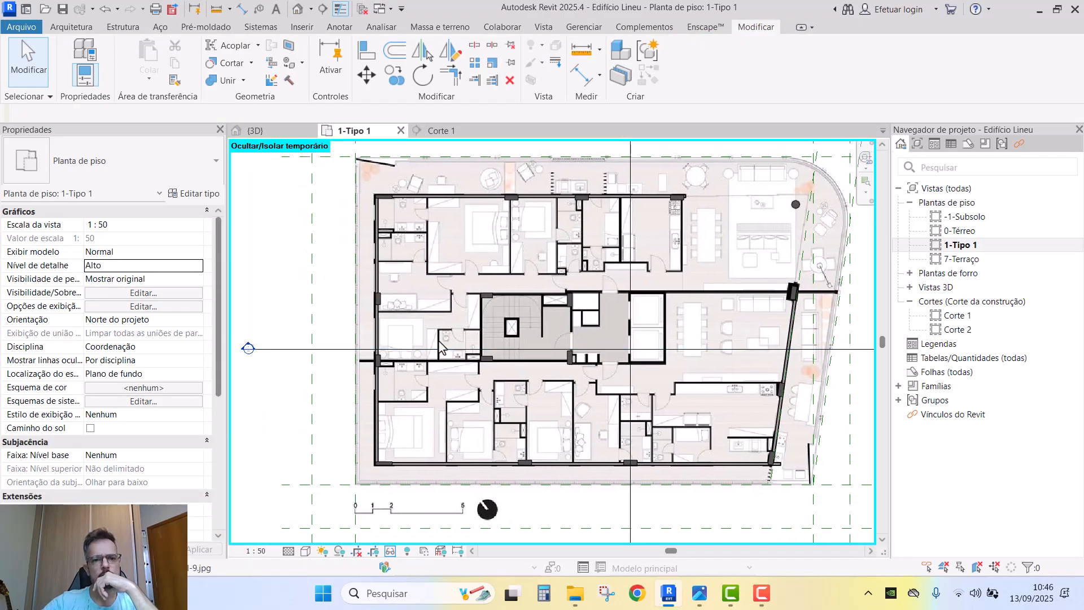
scroll(443, 241, "up", 2)
left_click(444, 242)
scroll(444, 242, "up", 2)
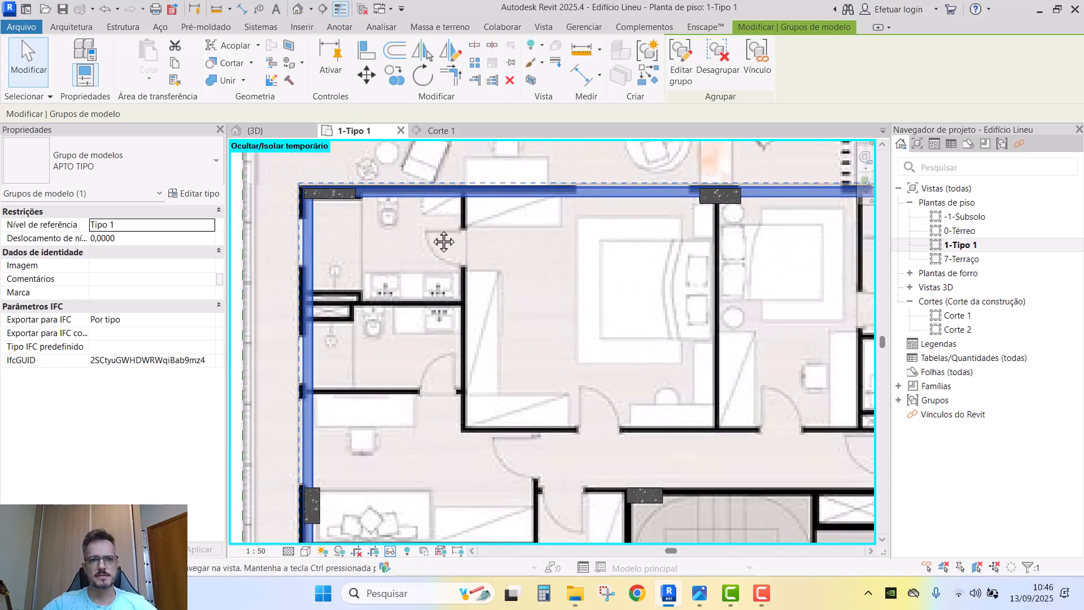
middle_click_drag(444, 242, 463, 290)
scroll(460, 285, "up", 1)
key("Escape")
scroll(429, 315, "down", 1)
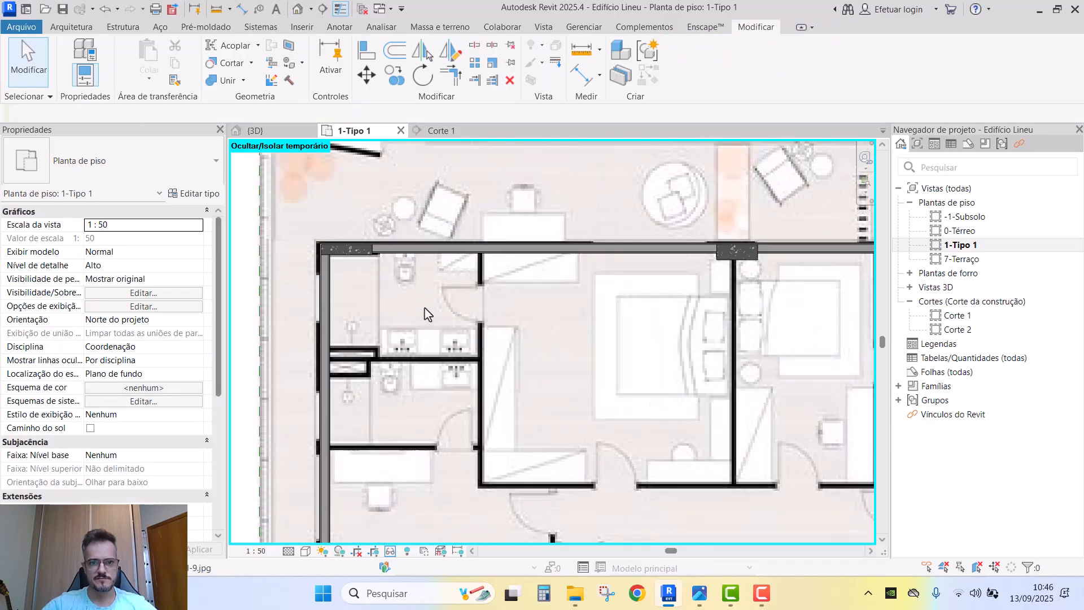
scroll(428, 313, "down", 2)
left_click(316, 234)
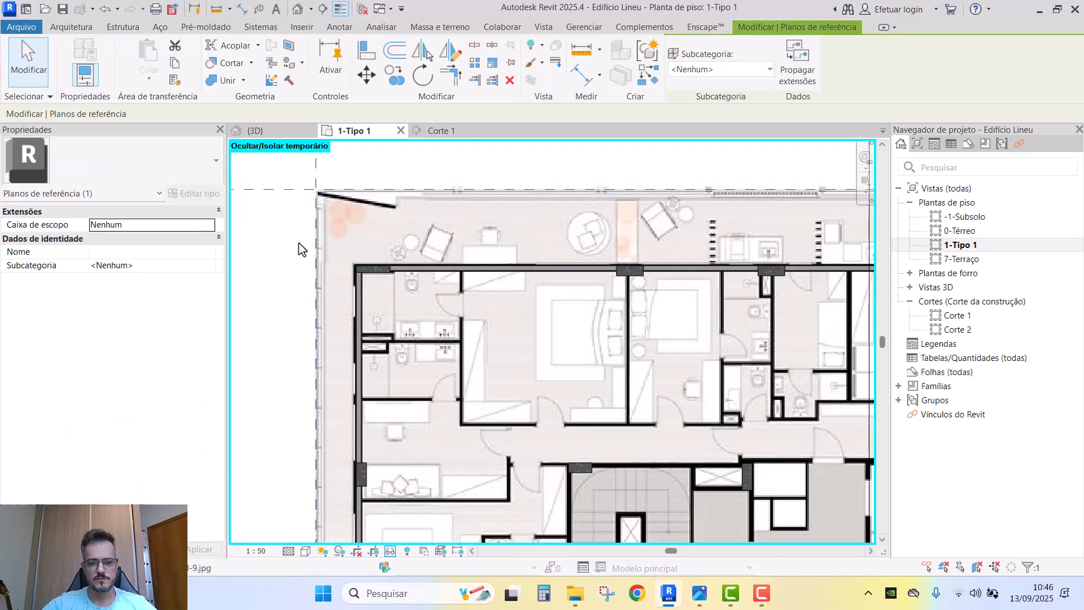
left_click(305, 243)
scroll(472, 316, "up", 3)
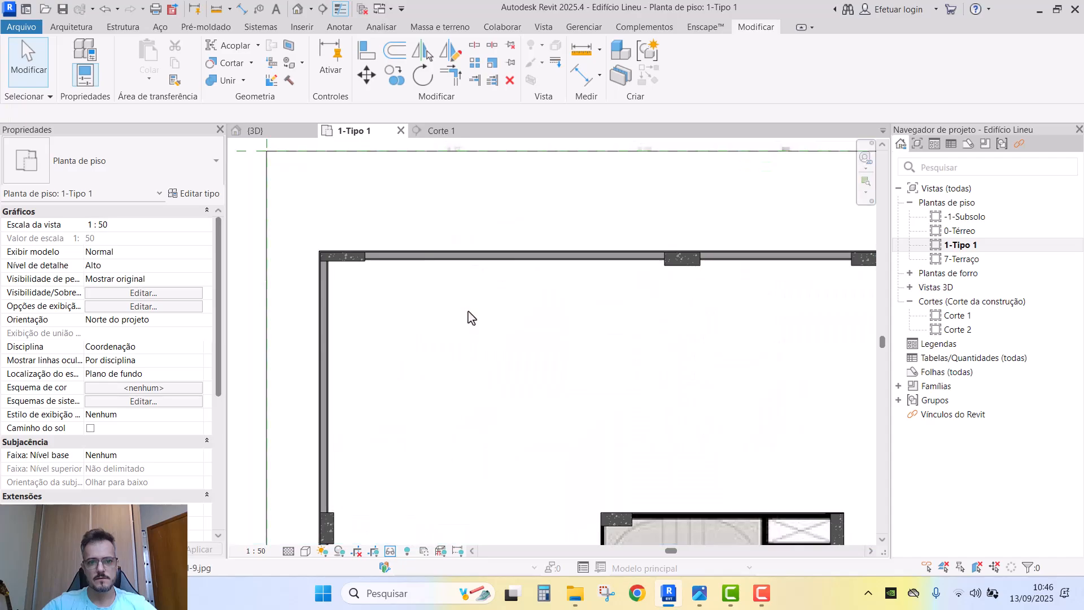
scroll(374, 245, "up", 5)
- Toggle thin lines with TL and inspect the wall corners, stair core and building outline
key("t")
key("l")
middle_click_drag(384, 315, 499, 315)
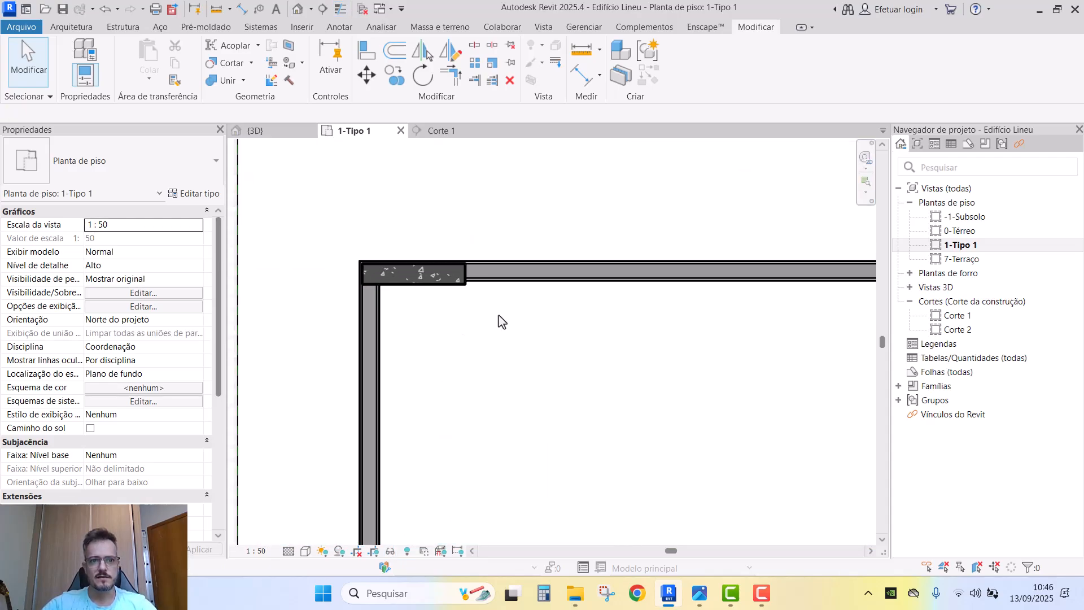
scroll(498, 322, "down", 2)
scroll(516, 304, "up", 3)
scroll(447, 251, "down", 6)
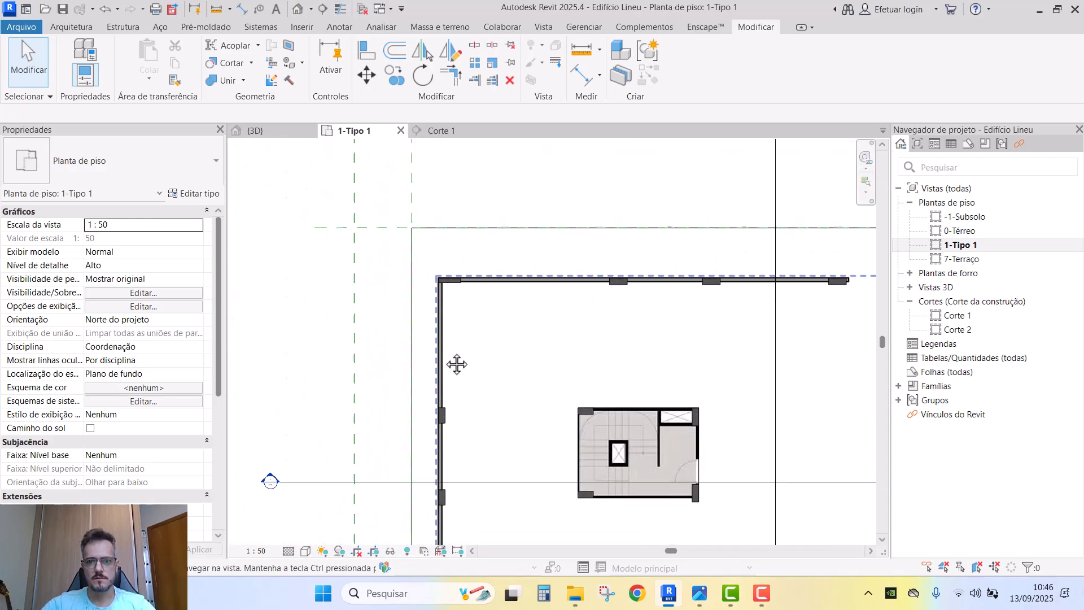
middle_click_drag(457, 365, 416, 194)
scroll(621, 342, "up", 3)
middle_click_drag(504, 325, 616, 123)
scroll(420, 364, "up", 4)
key("t")
key("l")
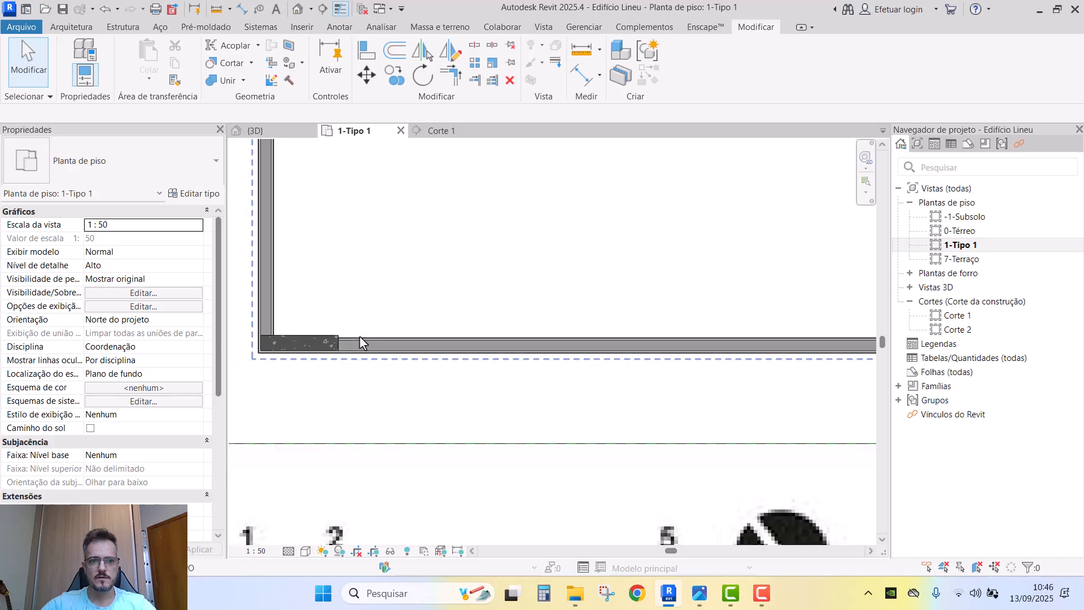
scroll(362, 338, "down", 4)
middle_click_drag(457, 351, 469, 421)
scroll(515, 330, "down", 1)
middle_click_drag(515, 330, 498, 406)
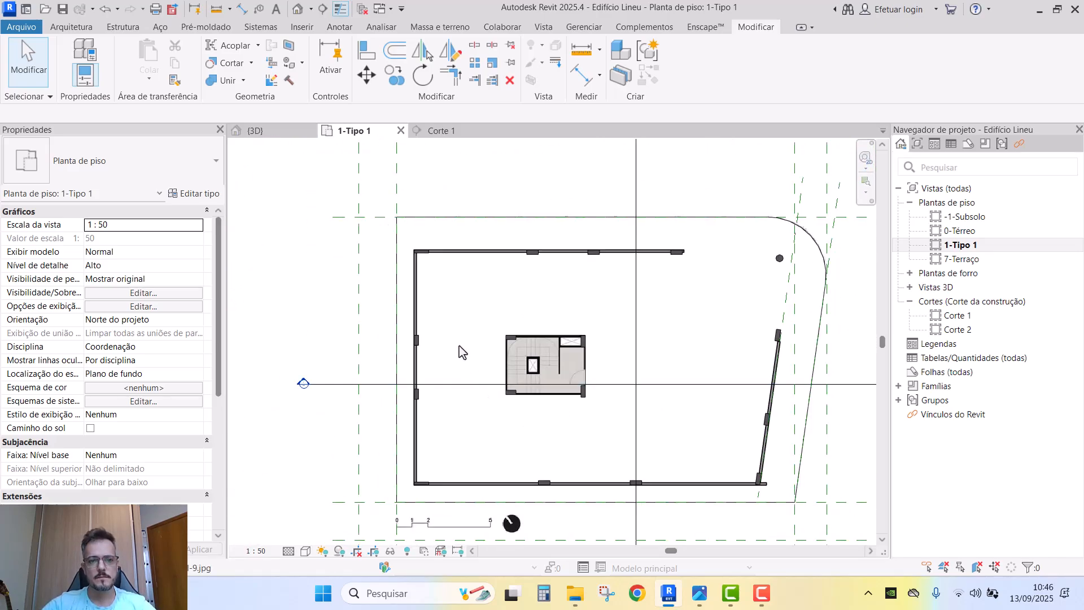
- Temporarily hide the Laje tipo slab group and select the top exterior wall
left_click(399, 259)
scroll(397, 252, "up", 2)
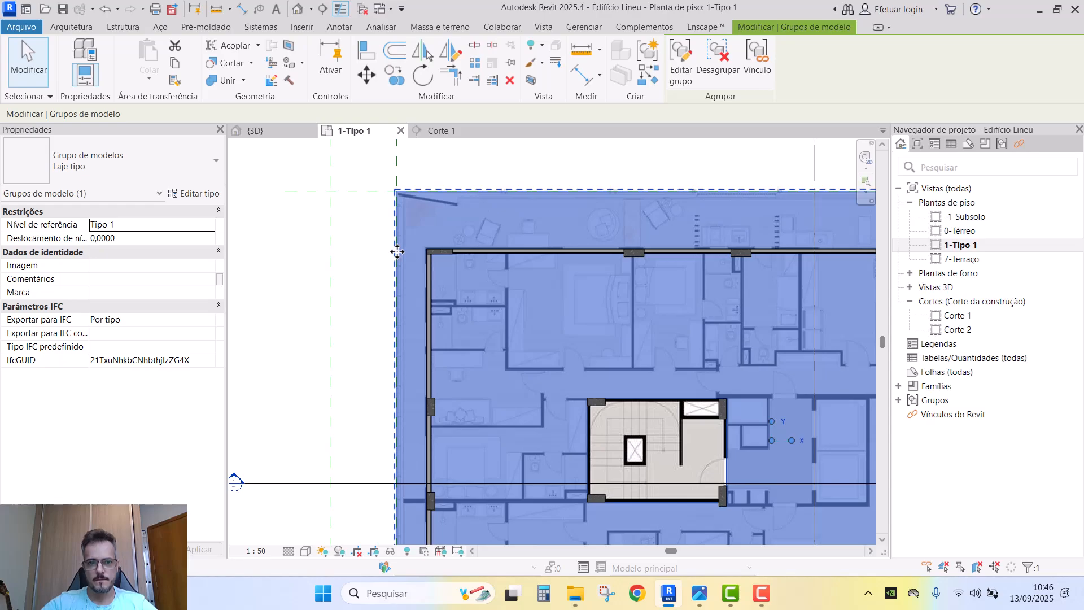
scroll(396, 251, "down", 1)
key("h")
key("h")
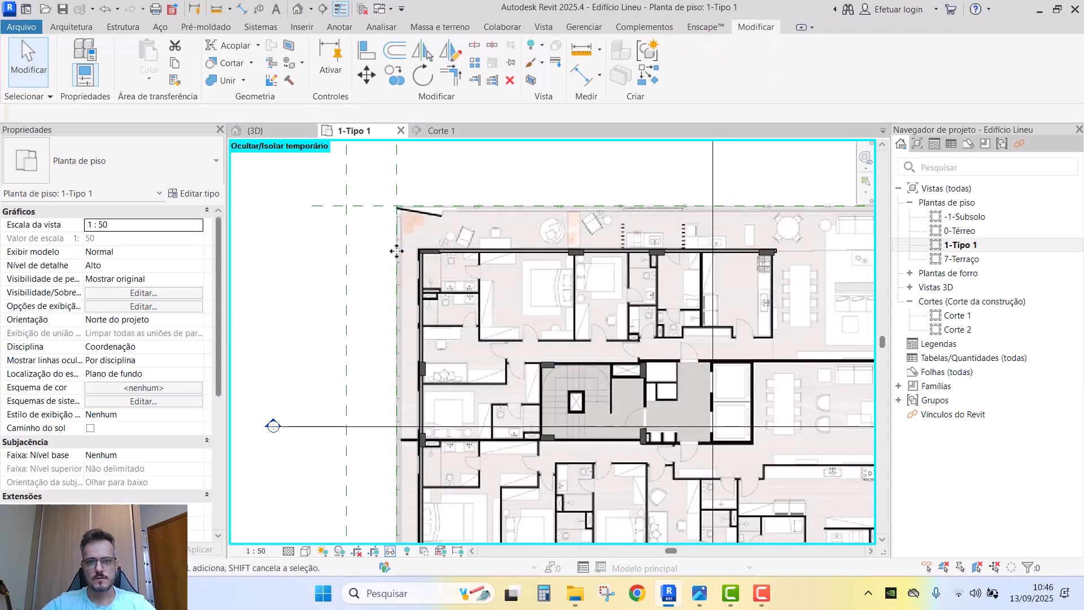
scroll(468, 277, "up", 4)
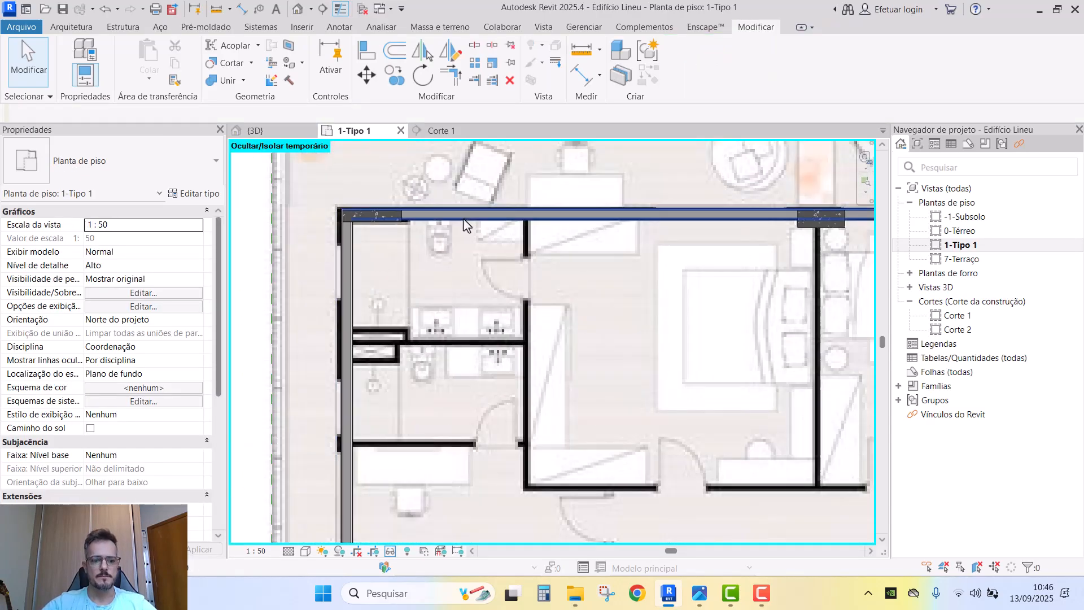
left_click(485, 217)
- Inside the APTO TIPO group, copy the top exterior wall down into the bathroom area with CO
scroll(492, 329, "down", 1)
left_click(493, 326)
double_click(493, 243)
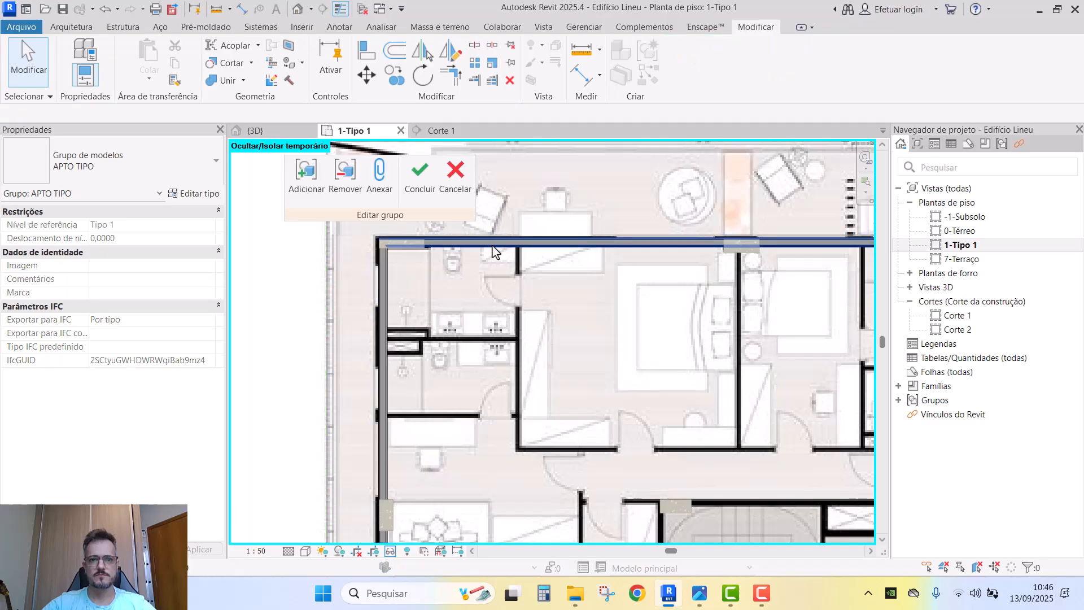
left_click(492, 244)
left_click_drag(304, 213, 266, 223)
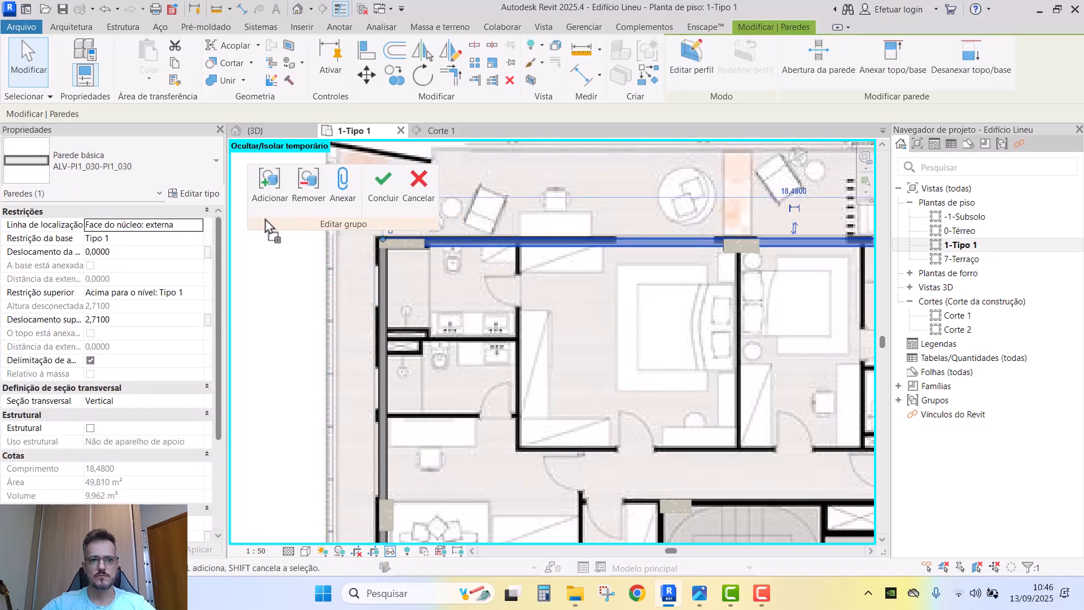
scroll(490, 250, "up", 3)
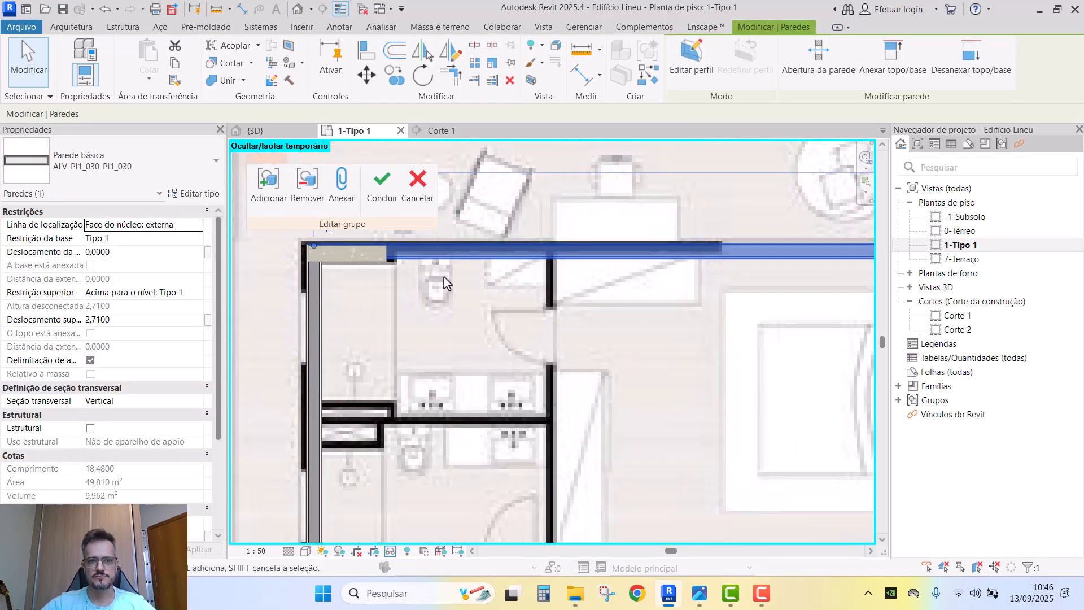
key("c")
key("o")
left_click(469, 236)
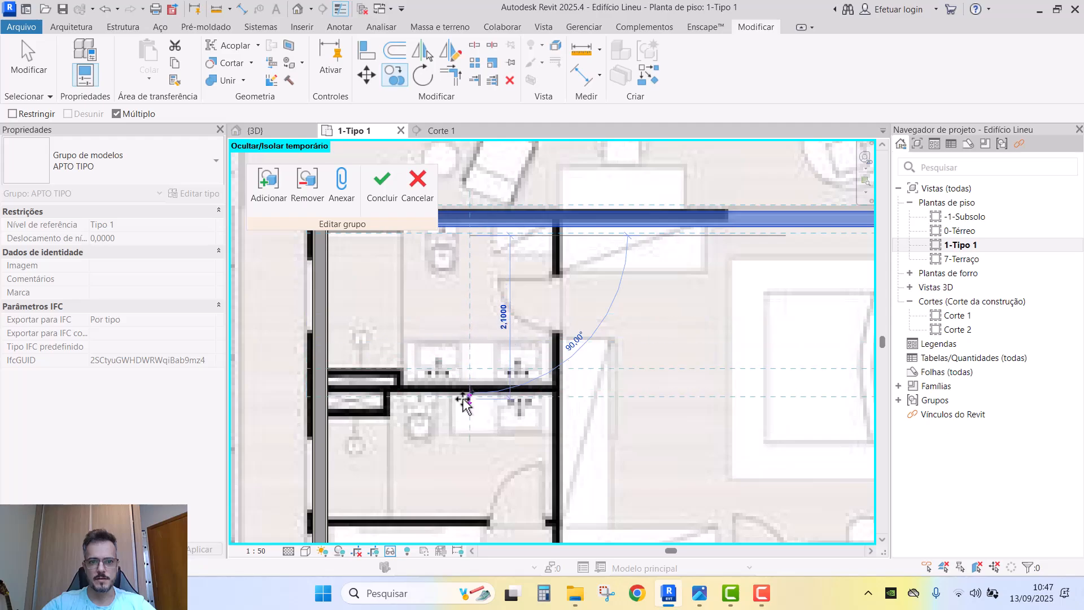
left_click(465, 402)
scroll(446, 390, "up", 4)
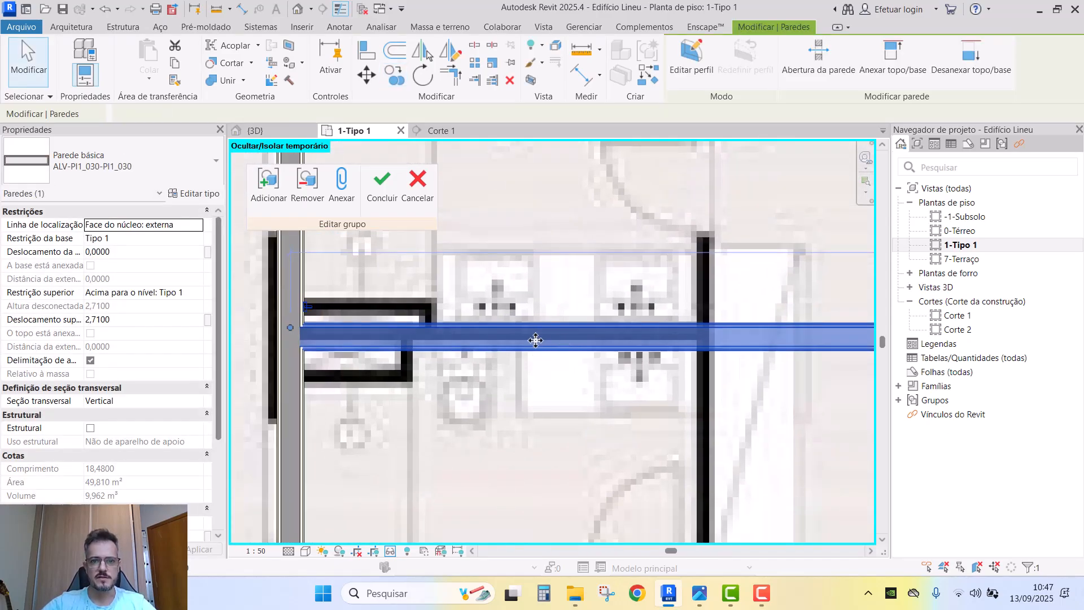
scroll(557, 332, "down", 2)
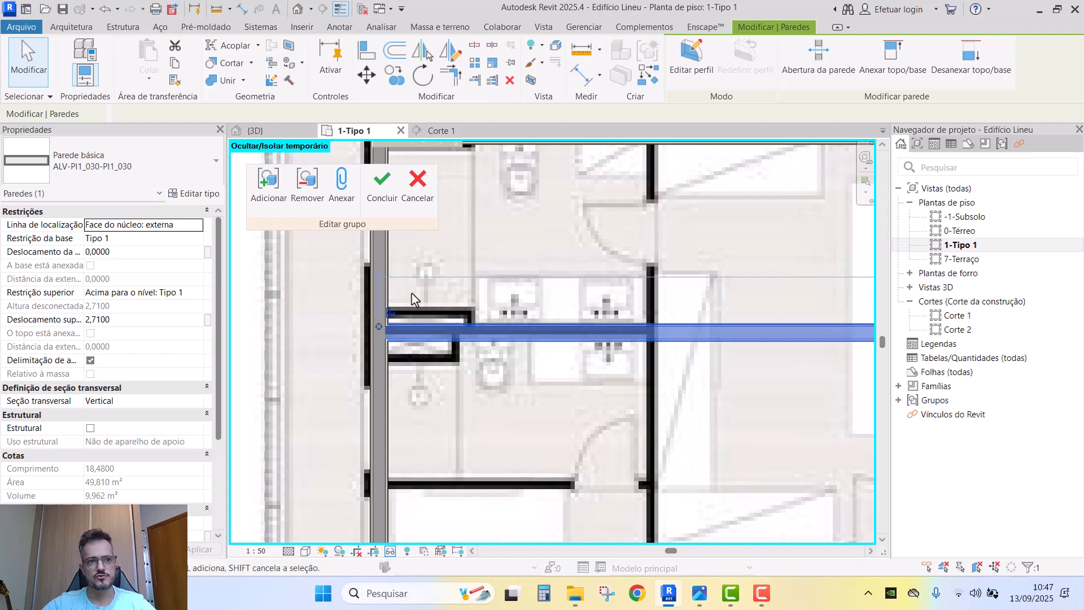
- Duplicate the copied wall's ALV-PI1_030-PI1_030 type from its Type Properties
left_click(194, 194)
left_click(897, 115)
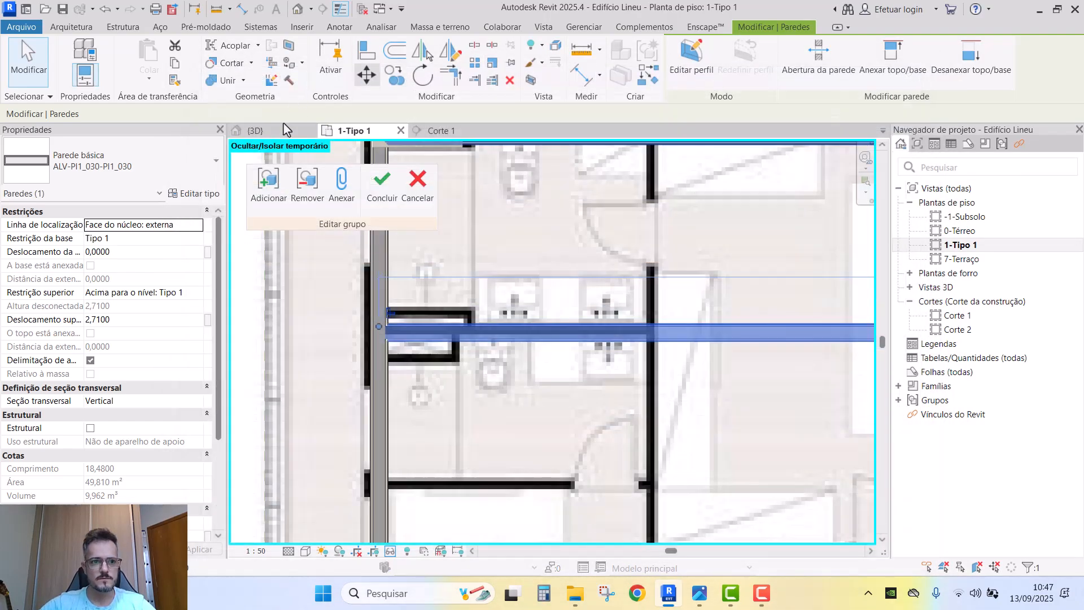
left_click(195, 193)
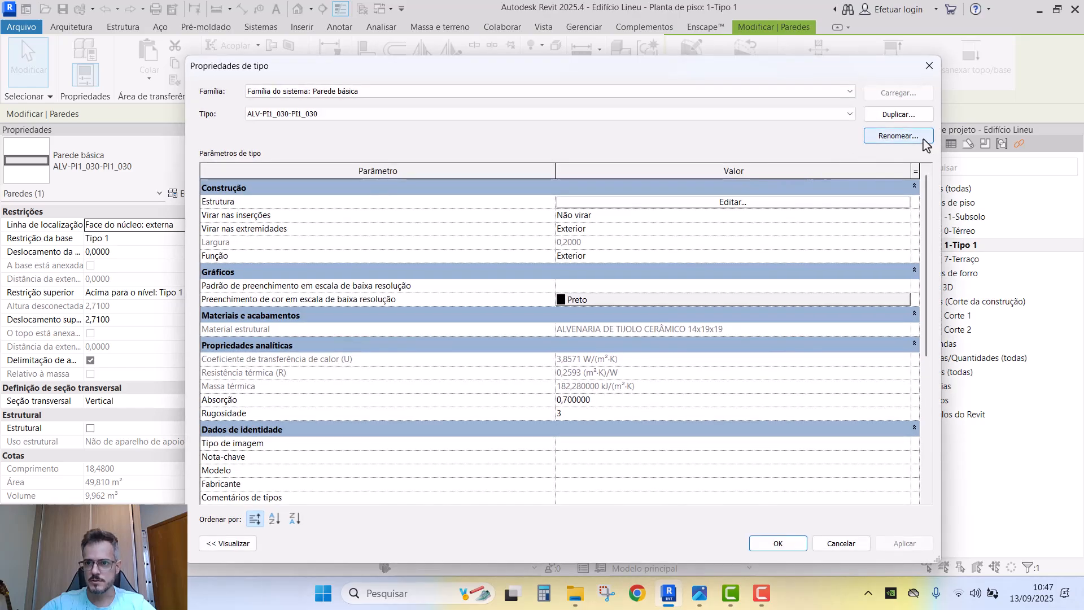
- Rename the wall type to ALV_090-PI1_030-PI1_030 and accept a duplicate of it
left_click(898, 136)
left_click(518, 316)
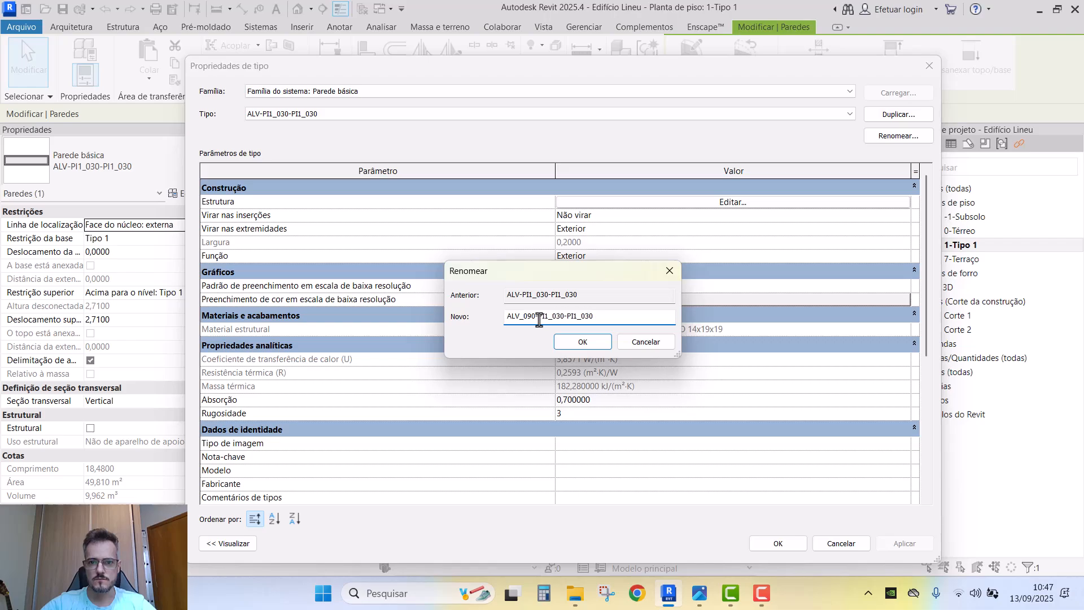
left_click(586, 343)
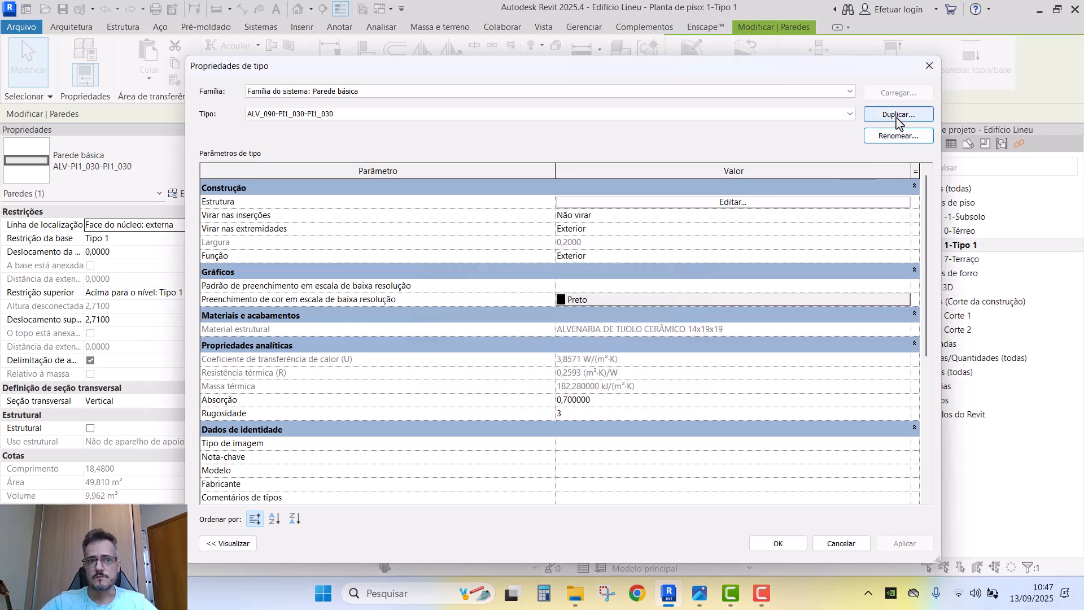
left_click(897, 116)
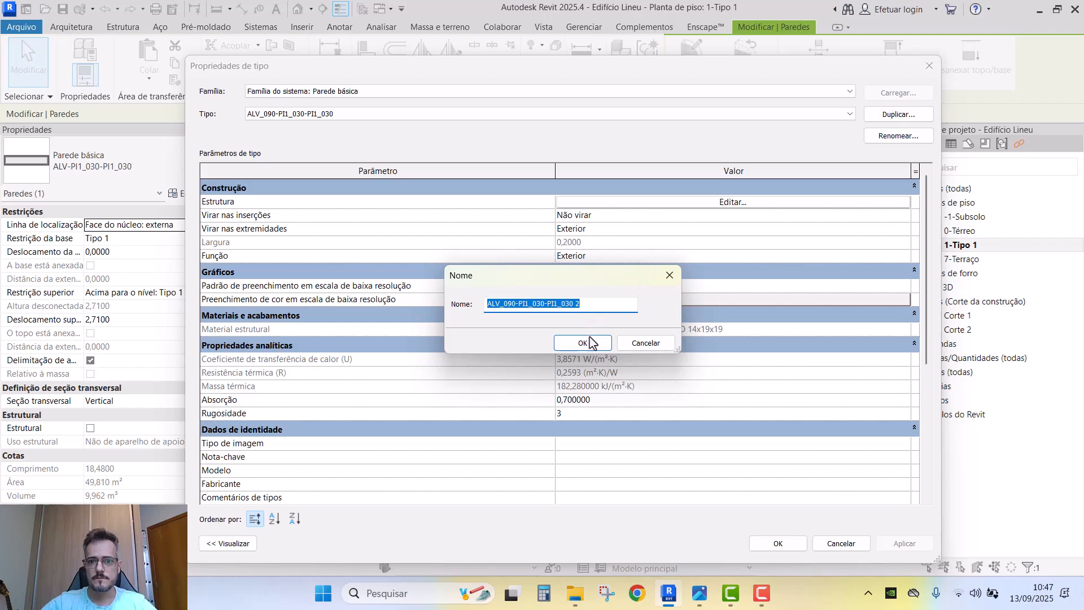
left_click(583, 342)
left_click(777, 543)
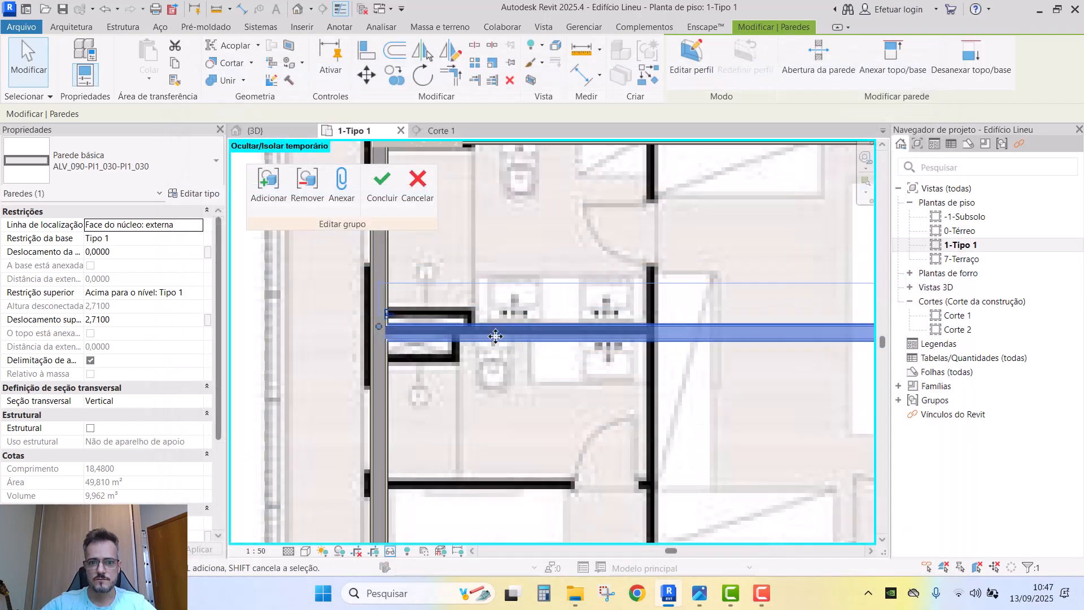
- Start another duplicate of the wall type, then cancel it
left_click(203, 194)
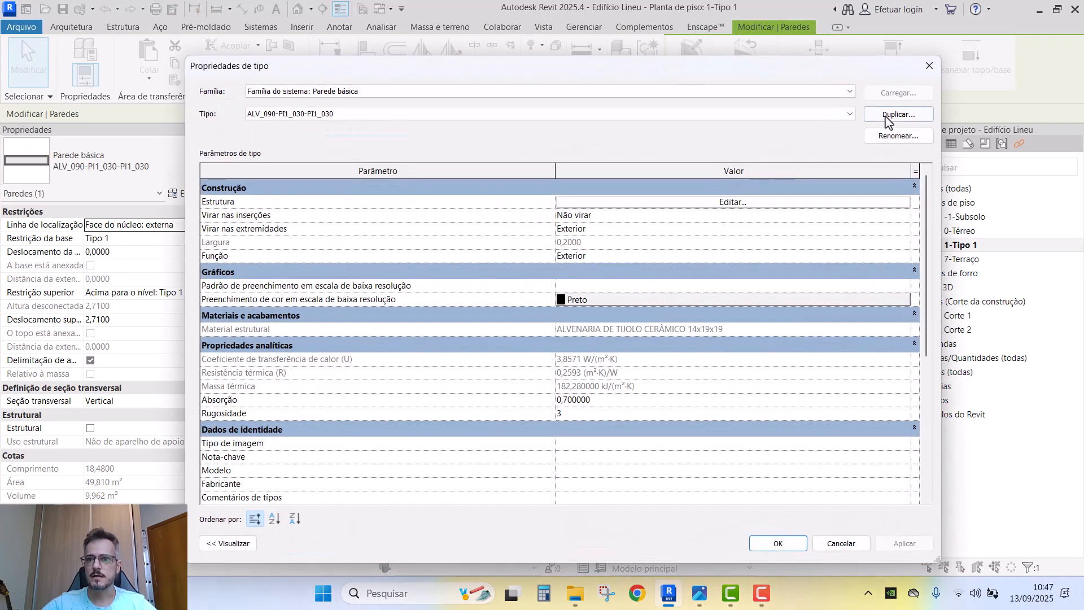
left_click(888, 119)
left_click_drag(580, 308, 572, 308)
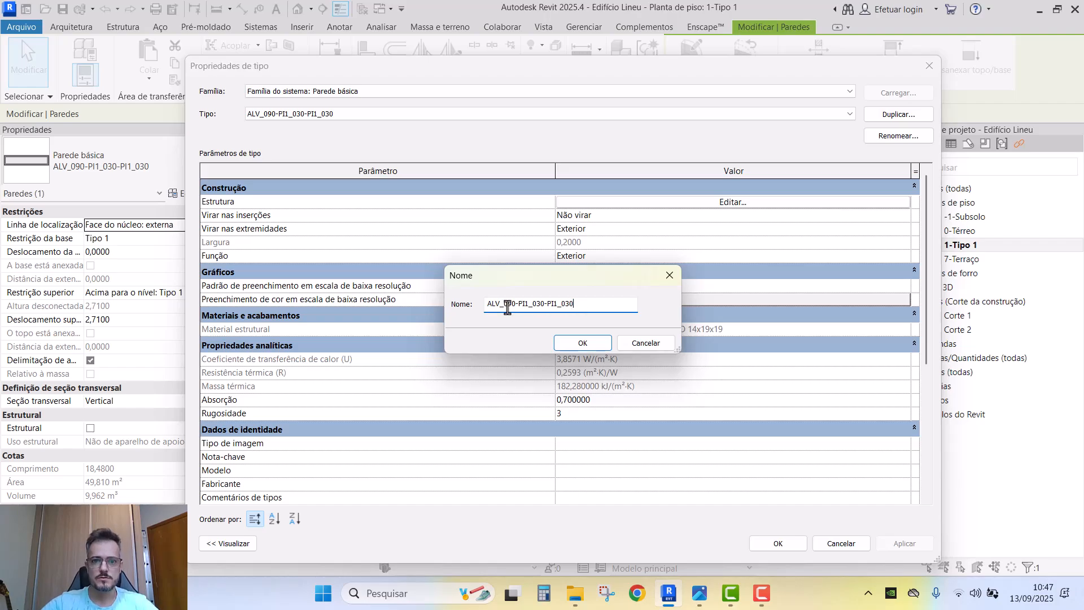
key("Escape")
key("Escape")
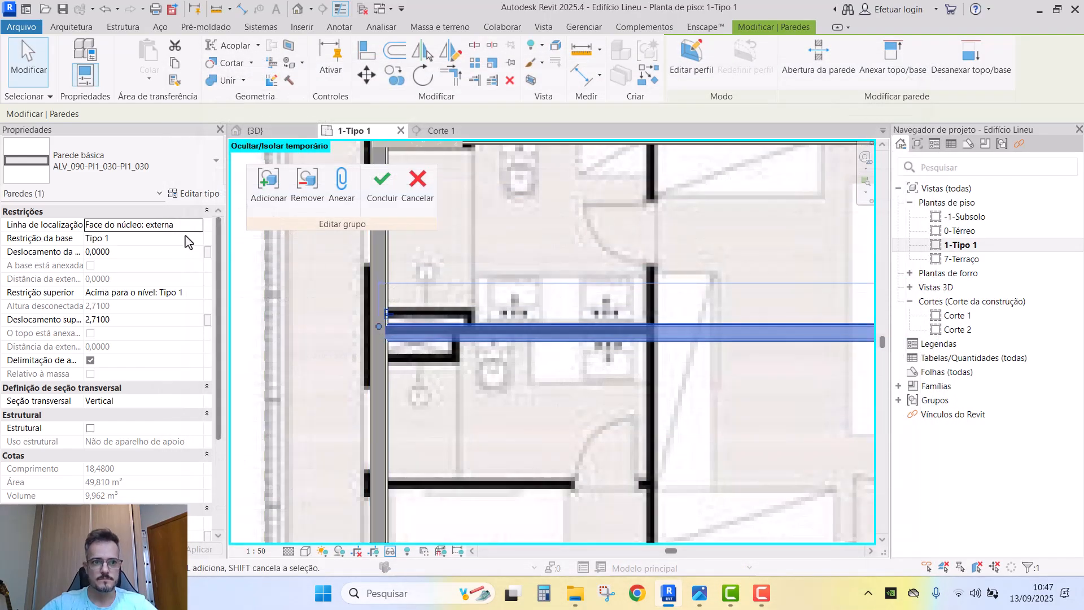
- Rename the type to ALV_140-PI1_030-PI1_030 and duplicate it as ALV_090-PI1_030-PI1_030 2
left_click(201, 195)
left_click(881, 137)
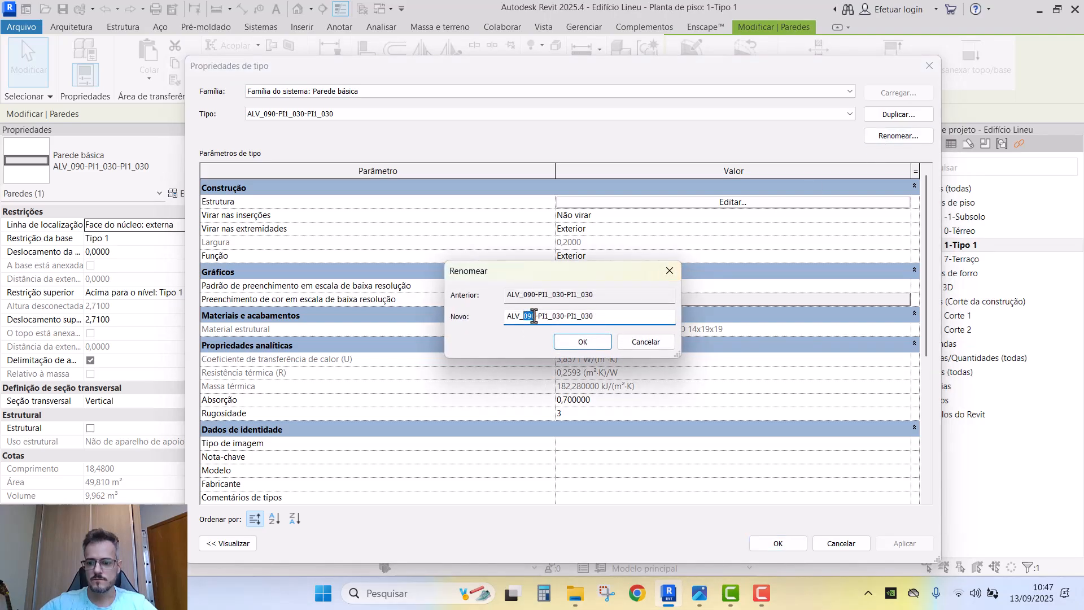
left_click(572, 343)
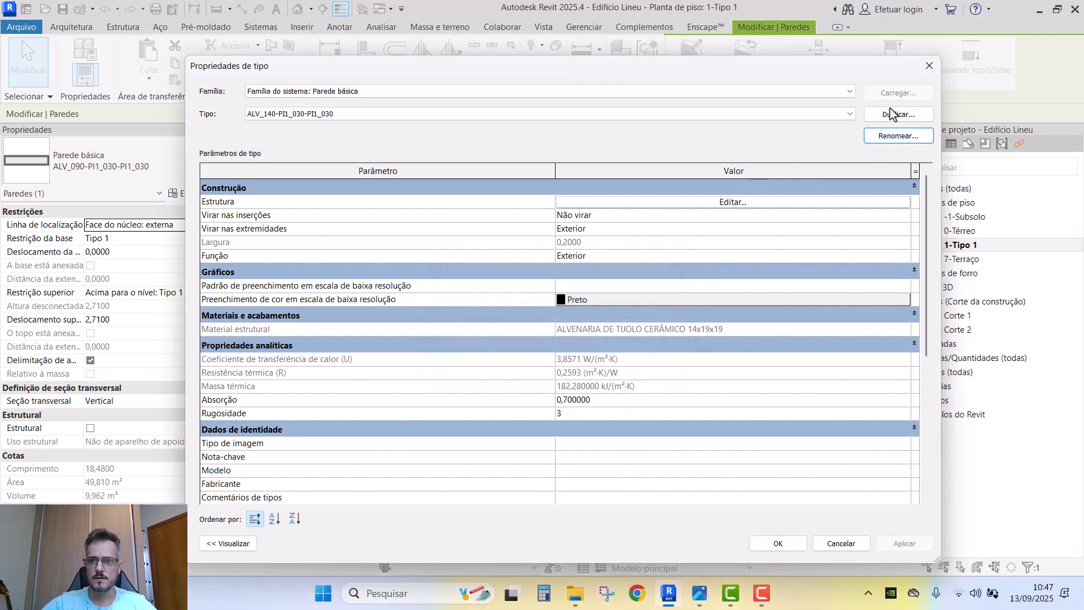
left_click(897, 114)
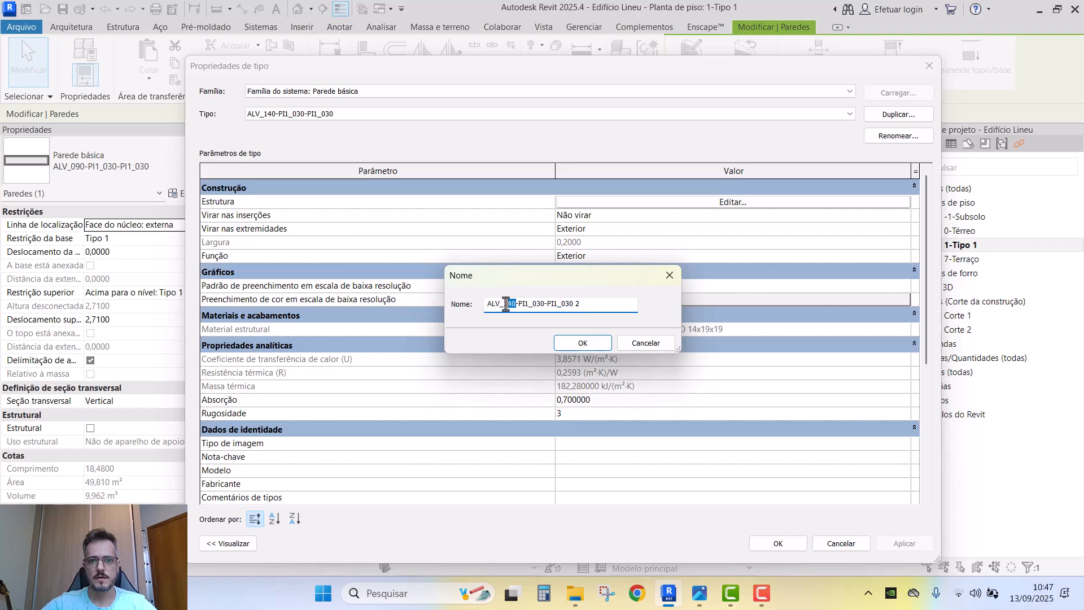
left_click(582, 342)
- Set the structural layer 4 thickness to 0,09 in the wall assembly
left_click(593, 202)
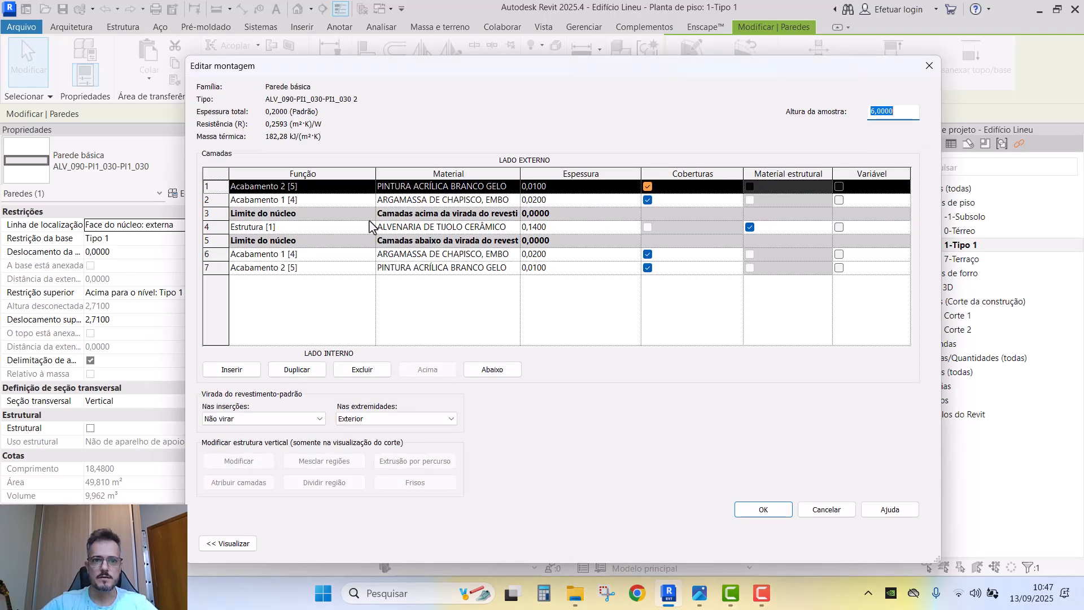
left_click(548, 228)
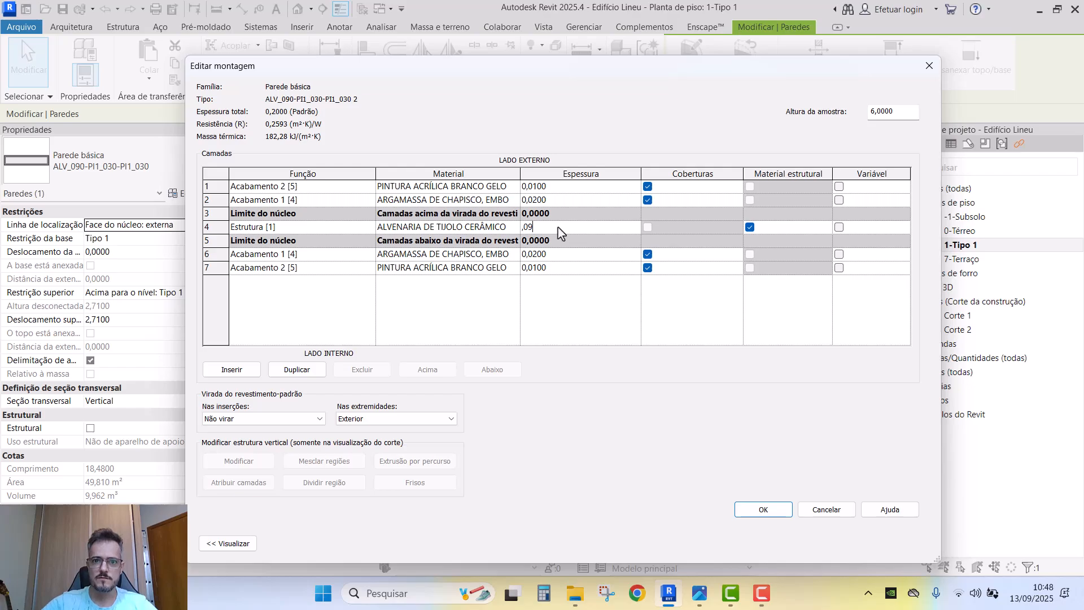
left_click_drag(520, 175, 650, 170)
left_click(621, 226)
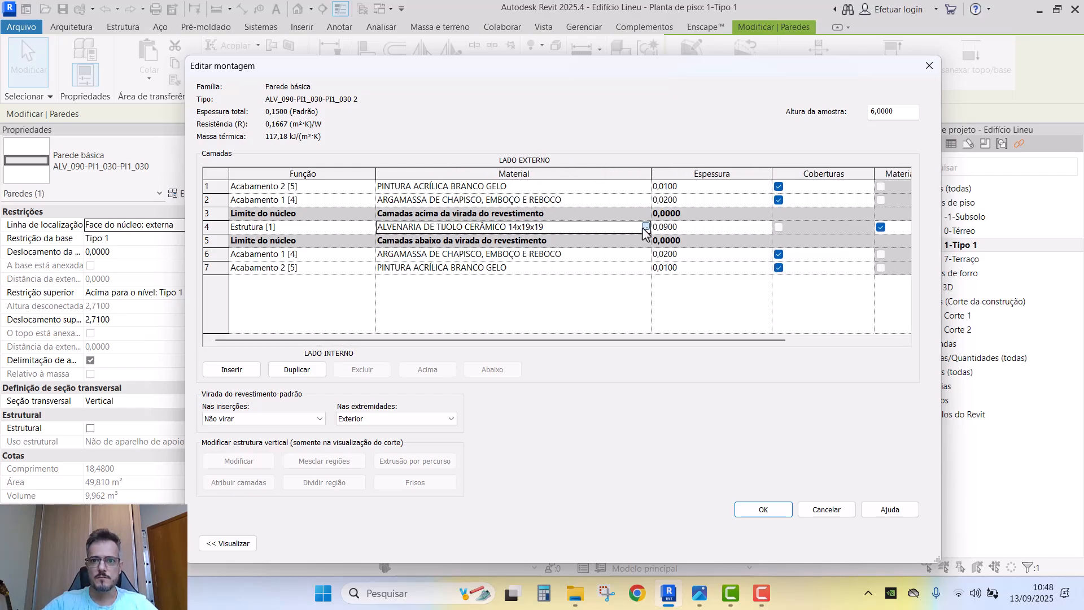
left_click(645, 227)
- Duplicate the brick material as ALVENARIA DE TIJOLO CERÂMICO 09x19x19 and assign it to the layer
right_click(331, 291)
left_click(354, 315)
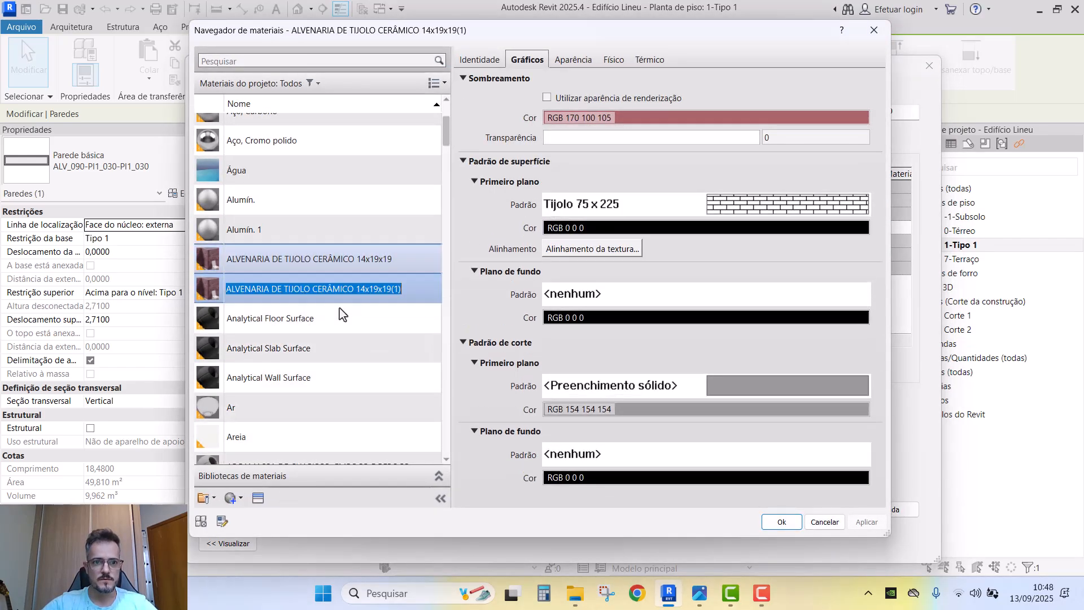
left_click(410, 291)
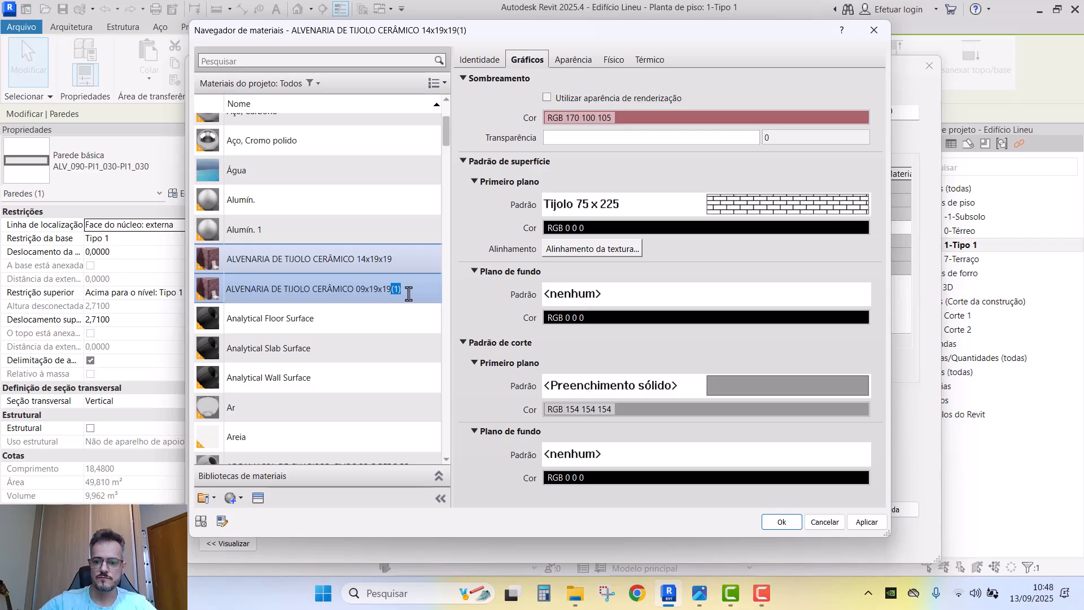
left_click(789, 521)
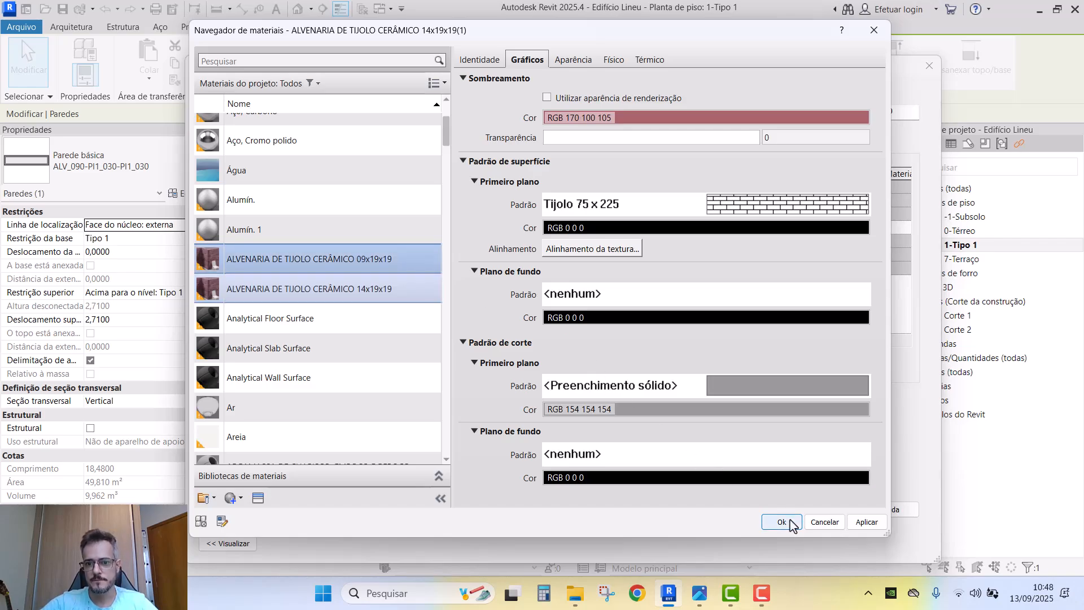
left_click(777, 516)
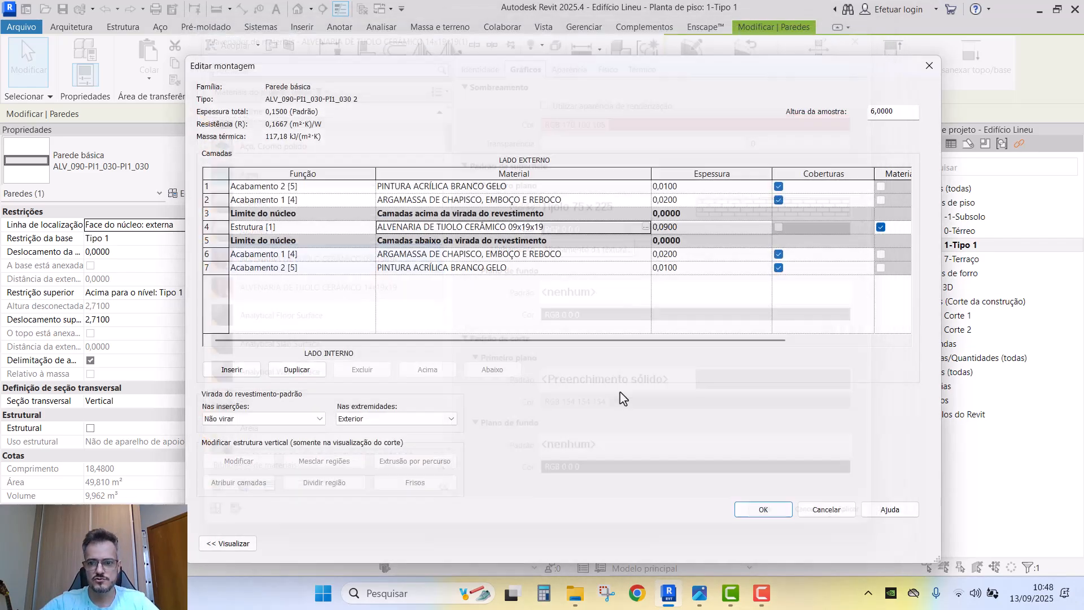
left_click(763, 510)
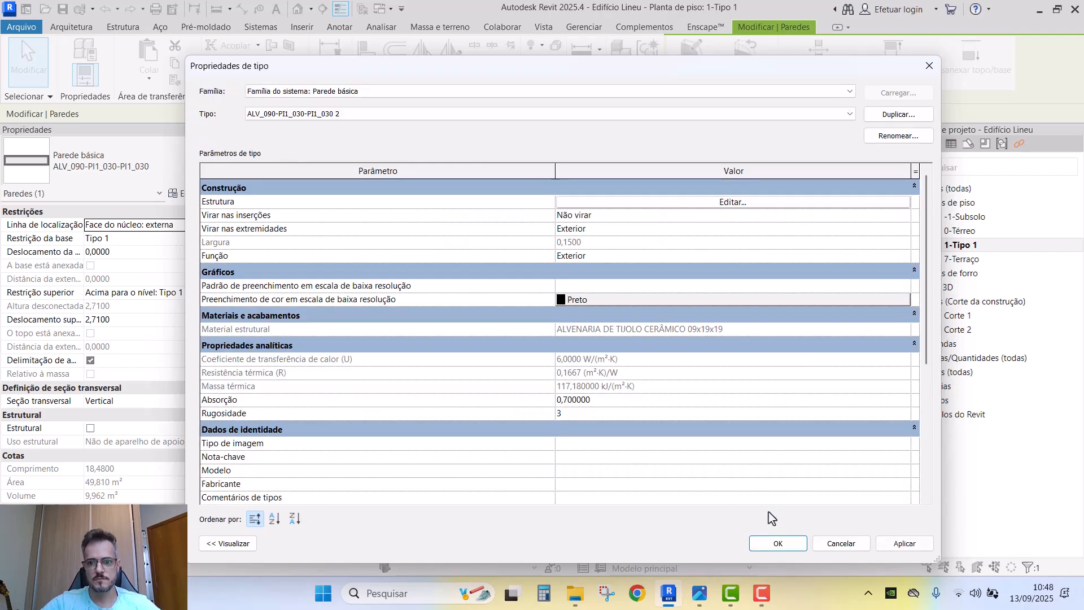
left_click(778, 544)
- Split the thin partition wall where it meets the vertical wall and delete the leftover right piece
scroll(593, 298, "up", 5)
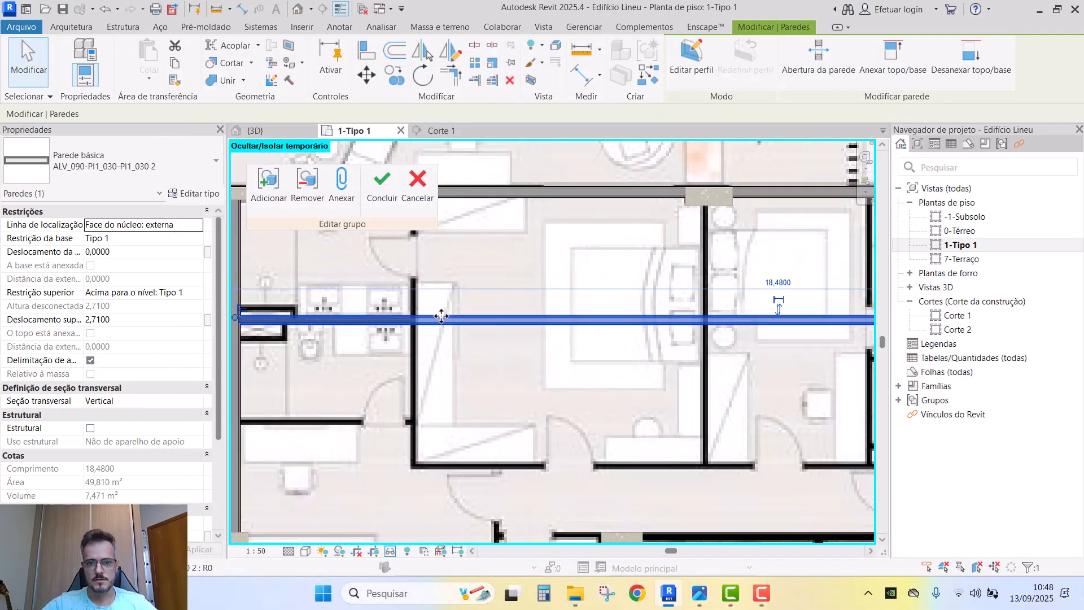
scroll(446, 316, "up", 3)
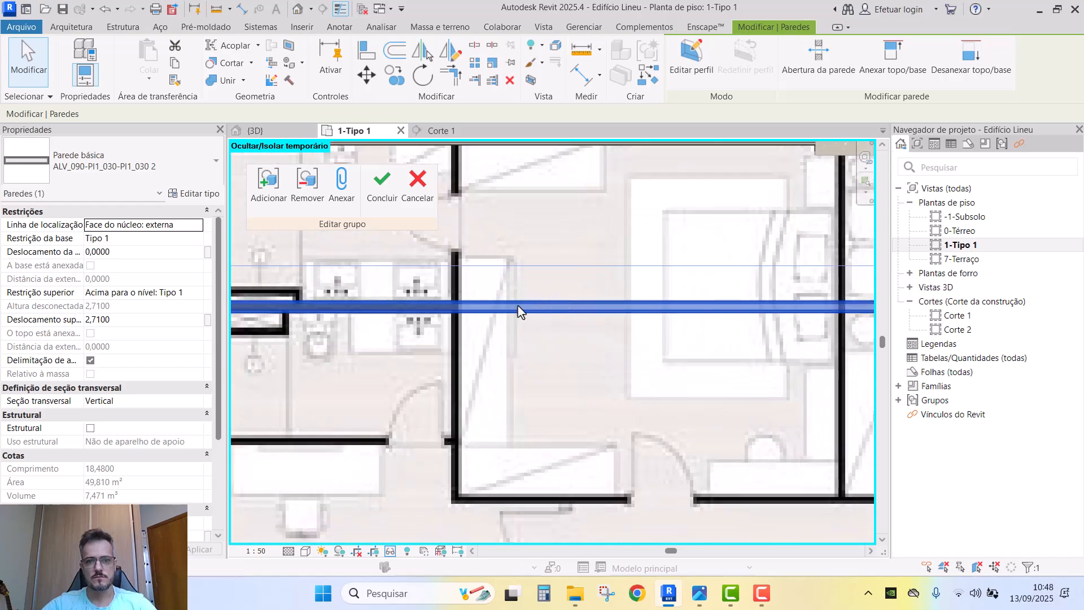
key("s")
key("l")
left_click(457, 307)
key("Escape")
left_click(473, 308)
key("Delete")
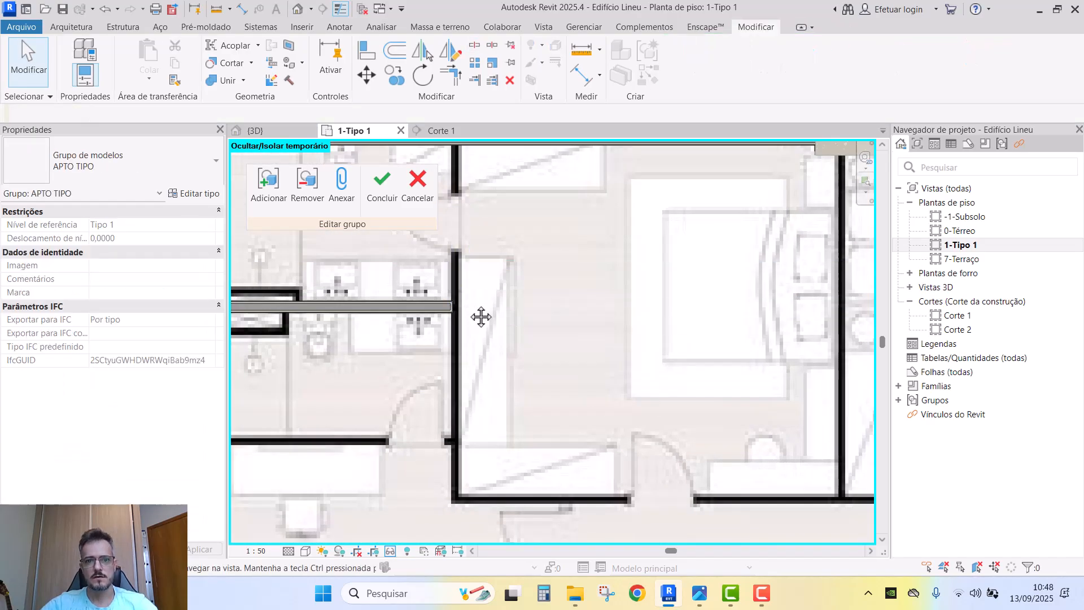
- Copy the short partition wall to three positions further down the apartment plan
middle_click_drag(481, 316, 637, 302)
scroll(638, 302, "down", 1)
left_click(577, 296)
left_click(566, 337)
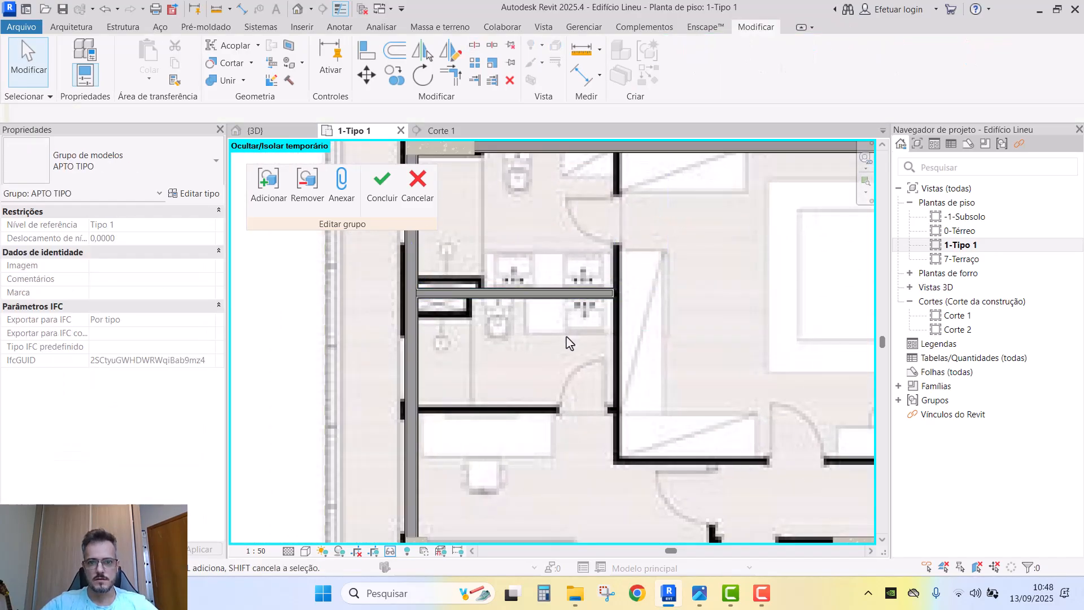
left_click(569, 306)
key("c")
key("o")
left_click(567, 308)
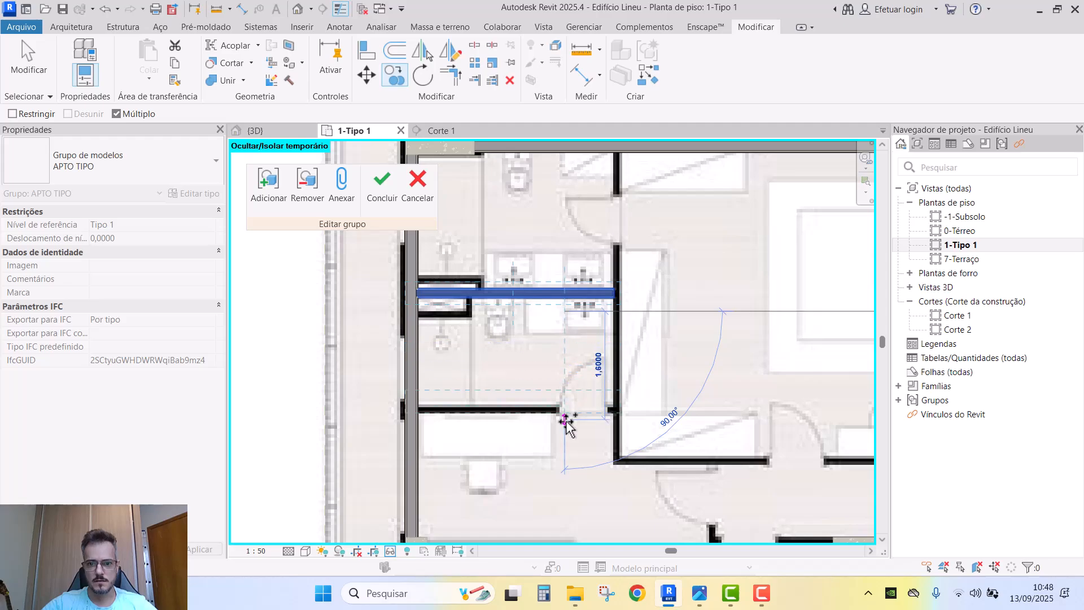
left_click(566, 426)
middle_click_drag(565, 427, 546, 262)
scroll(546, 262, "down", 1)
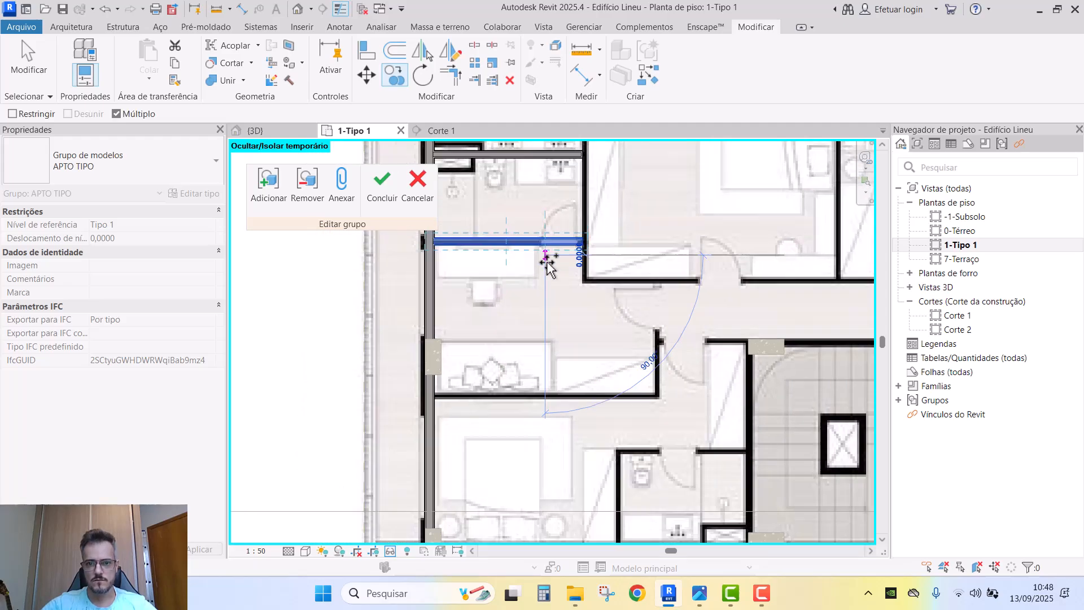
left_click(545, 409)
middle_click_drag(545, 409, 545, 233)
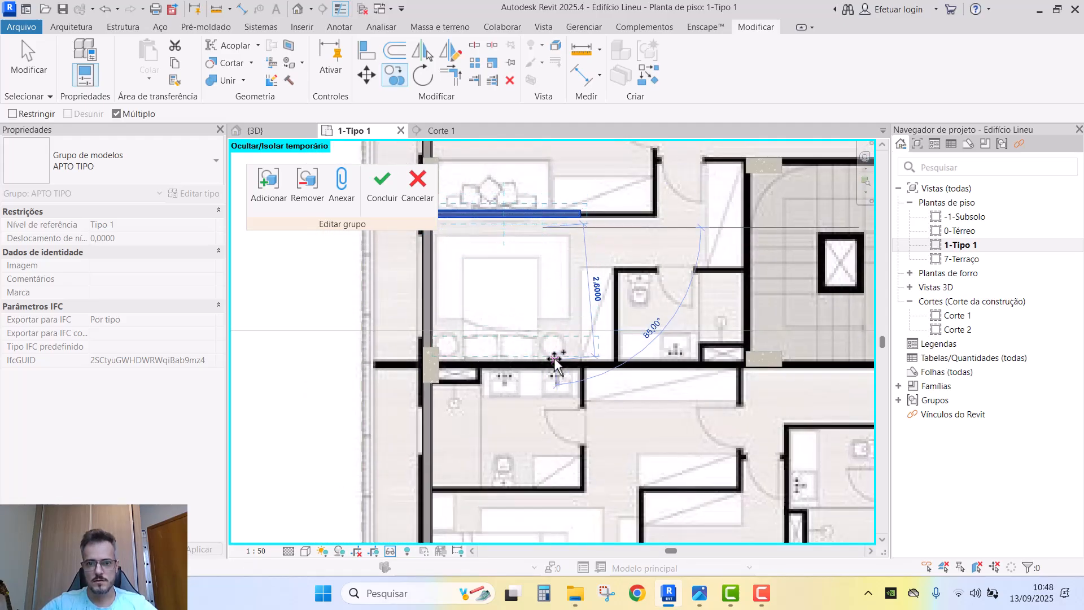
left_click(546, 377)
key("Escape")
scroll(528, 374, "up", 3)
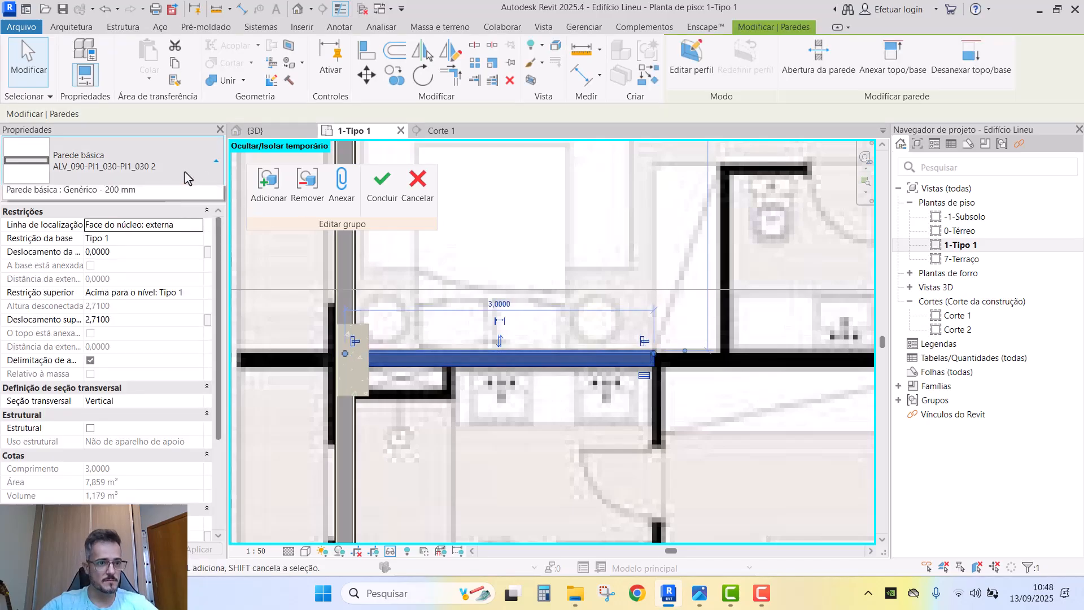
- Change the selected wall to the ALV_140 wall type
left_click(169, 177)
left_click(121, 270)
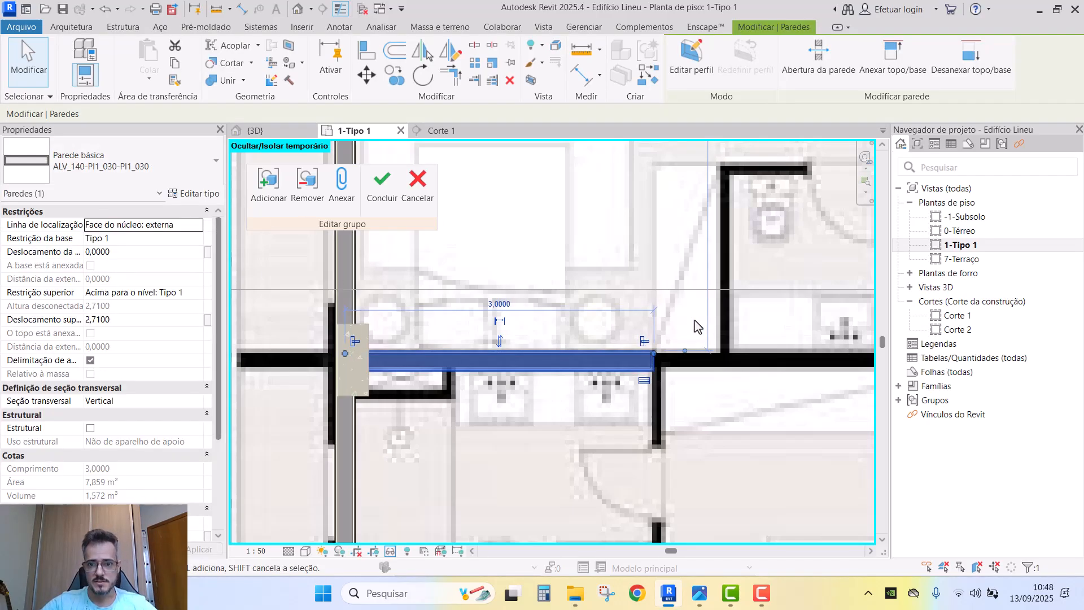
key("Escape")
- Zoom and pan the floor plan over to the left-hand bathrooms
scroll(537, 302, "down", 5)
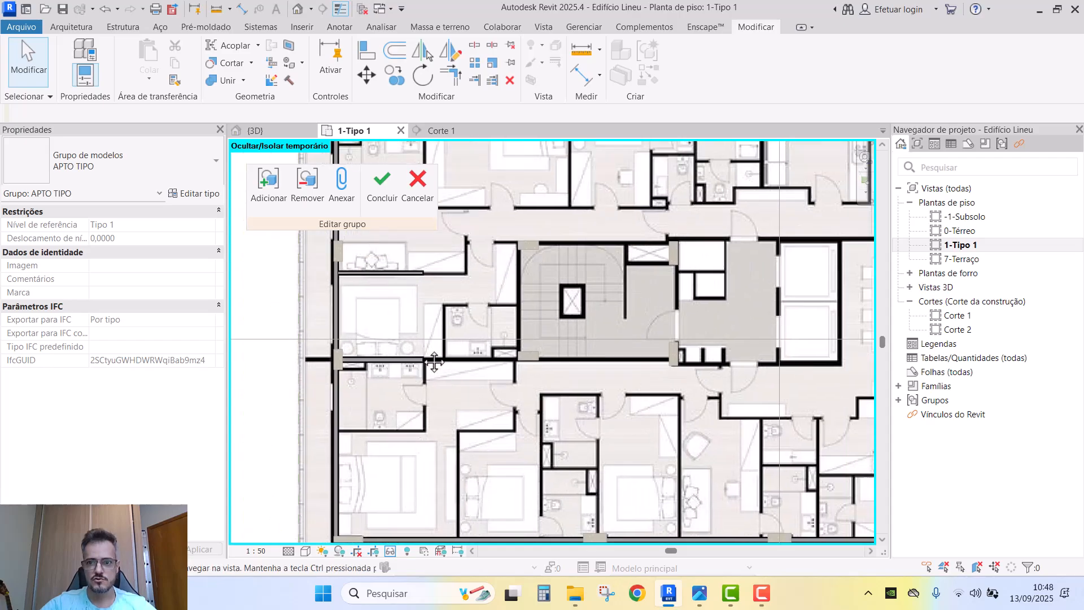
scroll(434, 362, "down", 3)
middle_click_drag(350, 375, 690, 357)
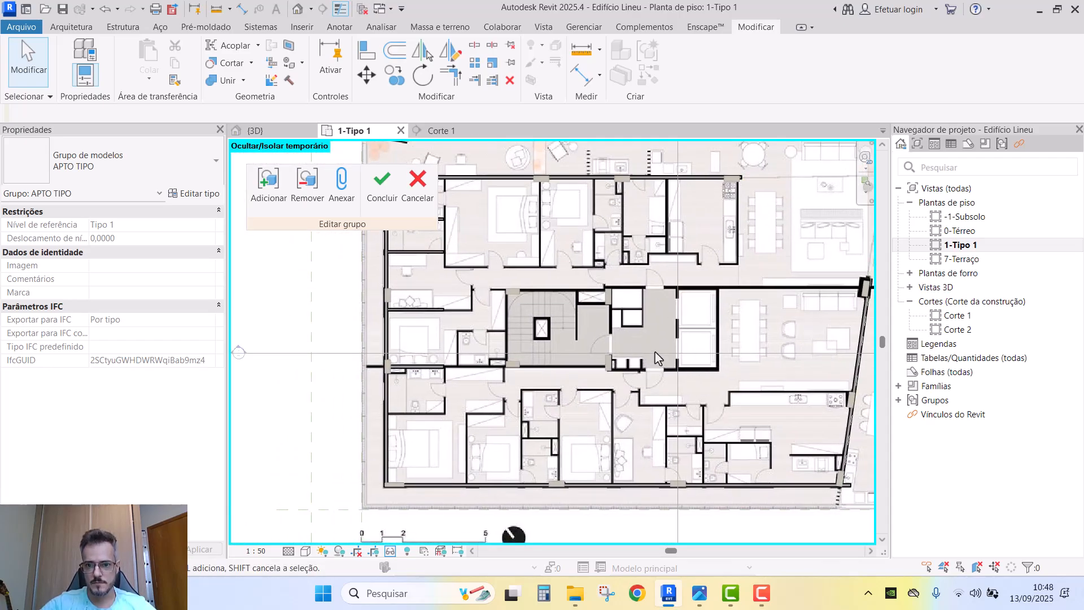
scroll(472, 380, "up", 8)
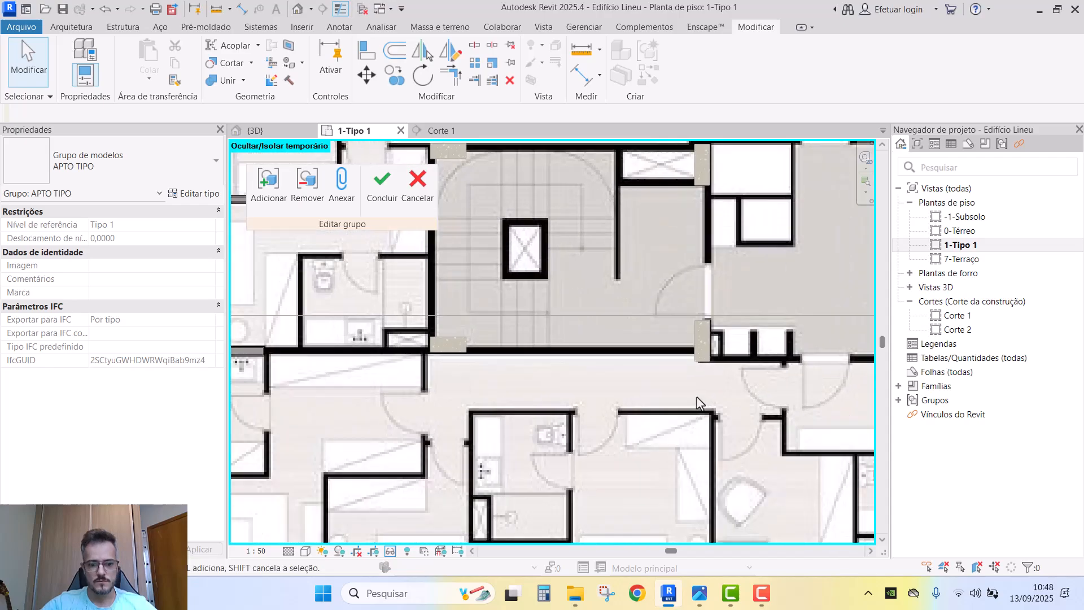
scroll(649, 330, "down", 3)
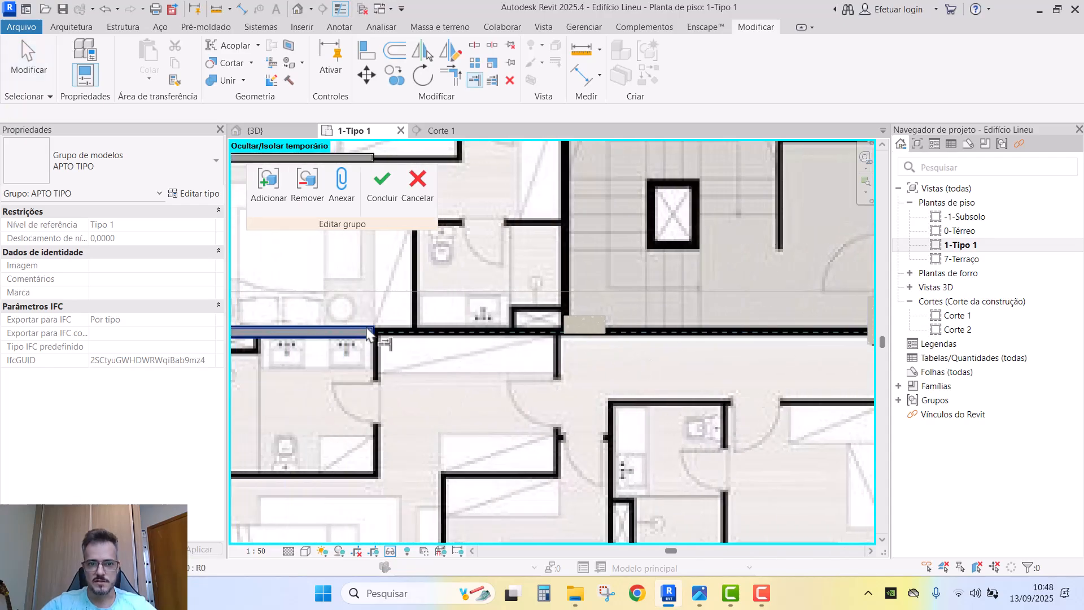
scroll(339, 336, "down", 4)
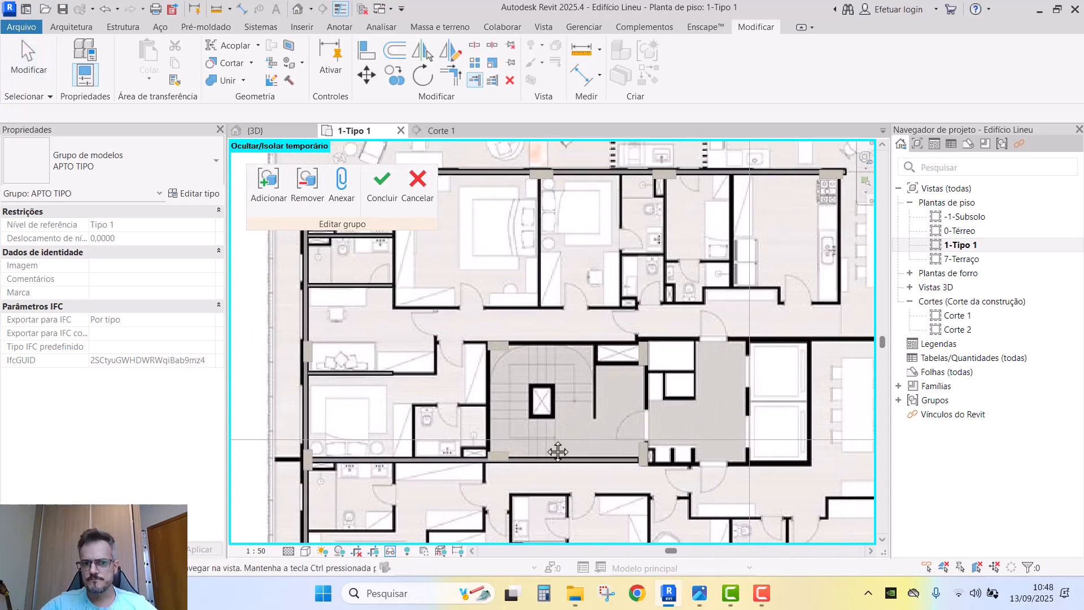
middle_click_drag(564, 370, 699, 402)
- Copy the horizontal bathroom wall downward and nudge the copy into position
key("Escape")
scroll(479, 309, "up", 3)
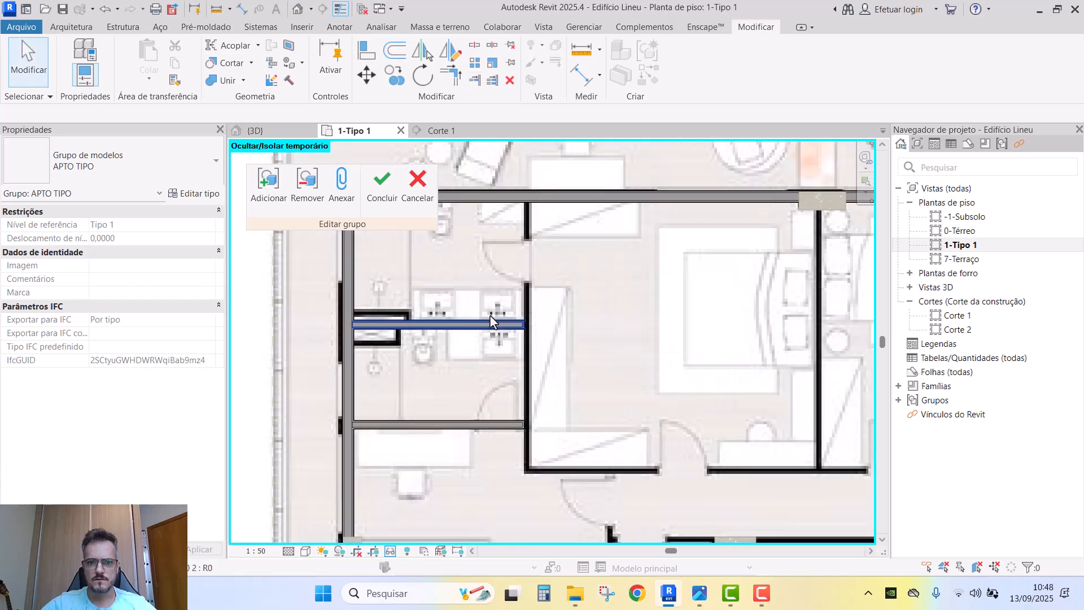
left_click(477, 442)
key("c")
key("o")
middle_click_drag(542, 431, 516, 311)
left_click(495, 355)
left_click(496, 402)
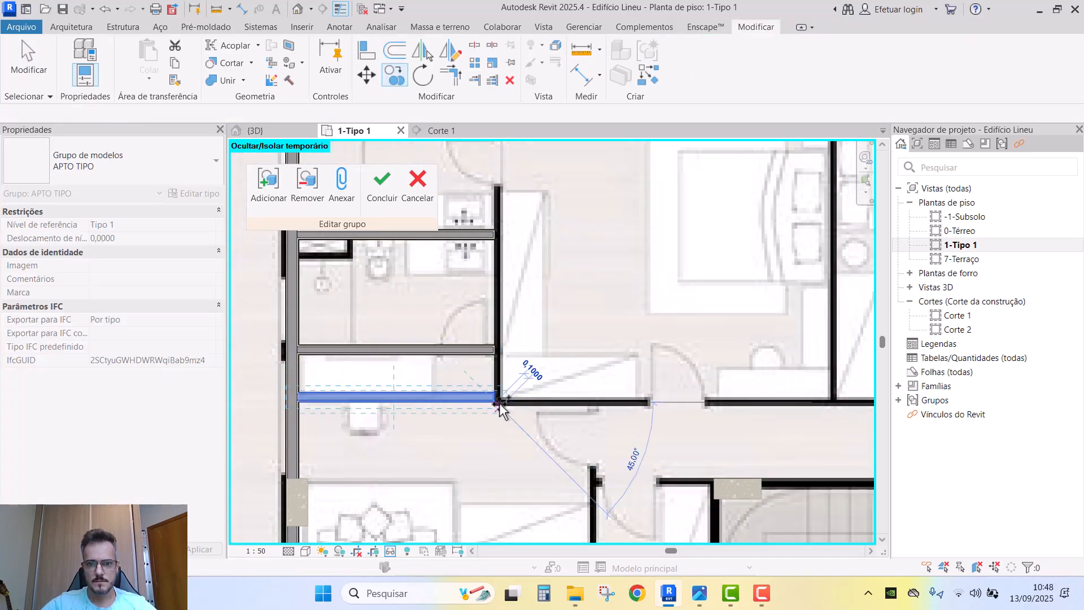
key("Escape")
key("Down")
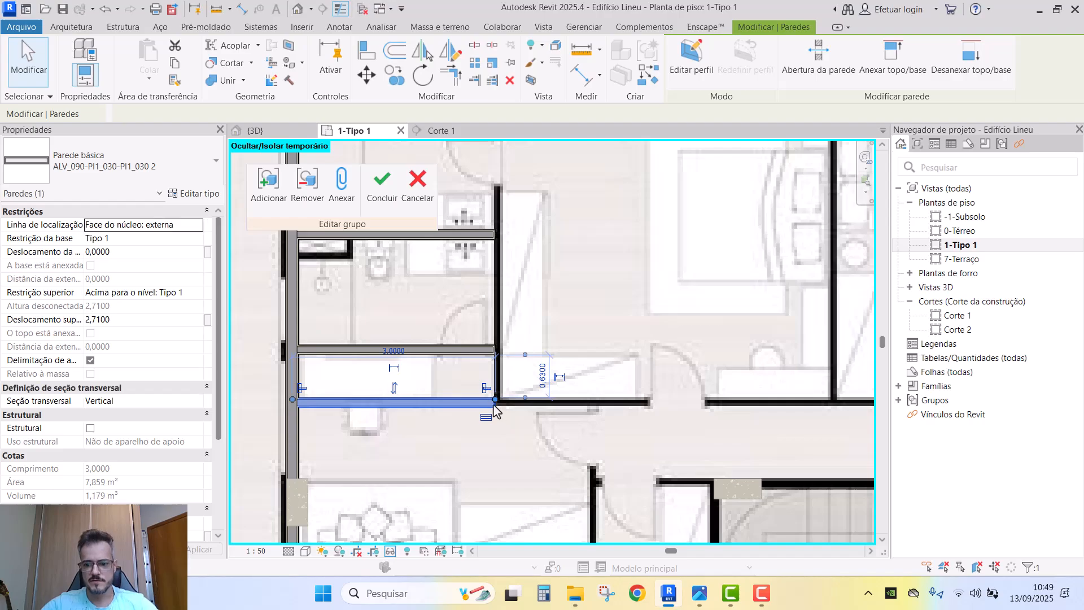
key("Up")
key("Up")
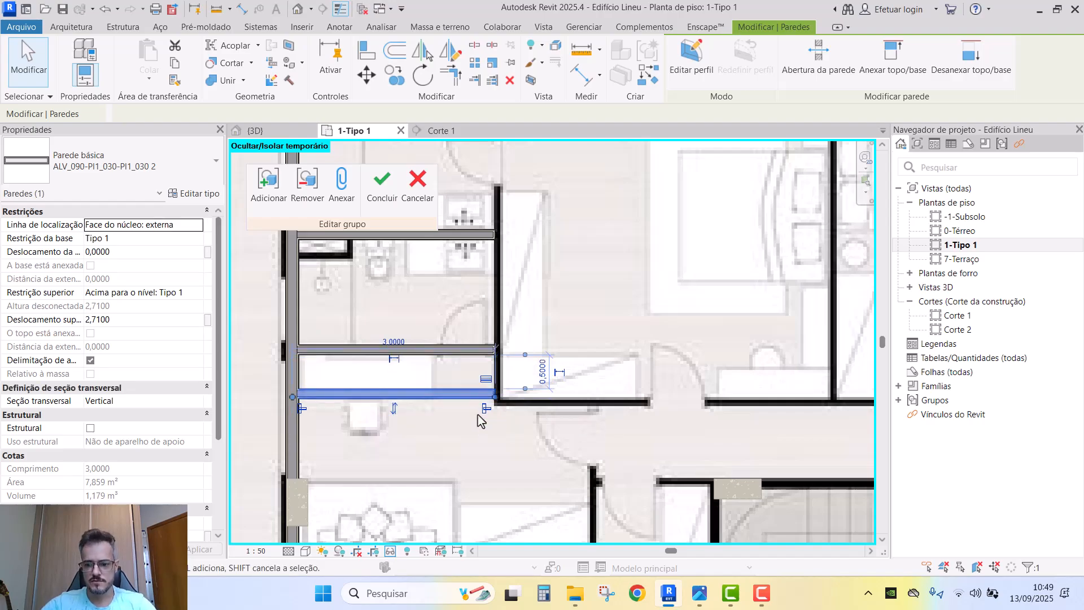
key("Down")
key("Down")
key("Down")
- Copy another wall to the right and rotate it 90° to vertical
middle_click_drag(484, 416, 438, 434)
scroll(424, 414, "down", 2)
scroll(439, 433, "down", 1)
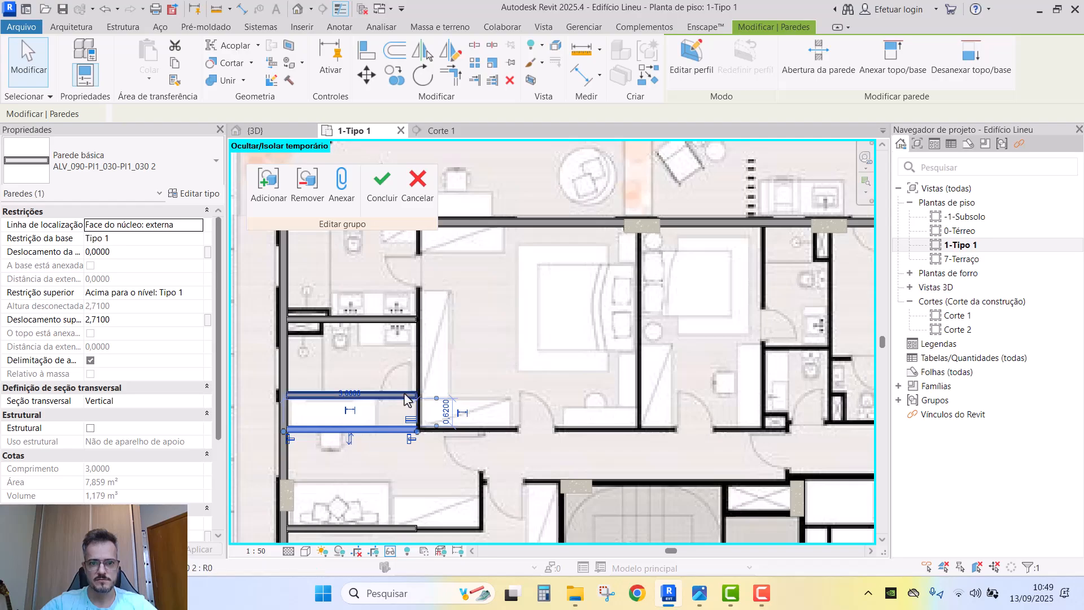
key("c")
key("o")
left_click(571, 385)
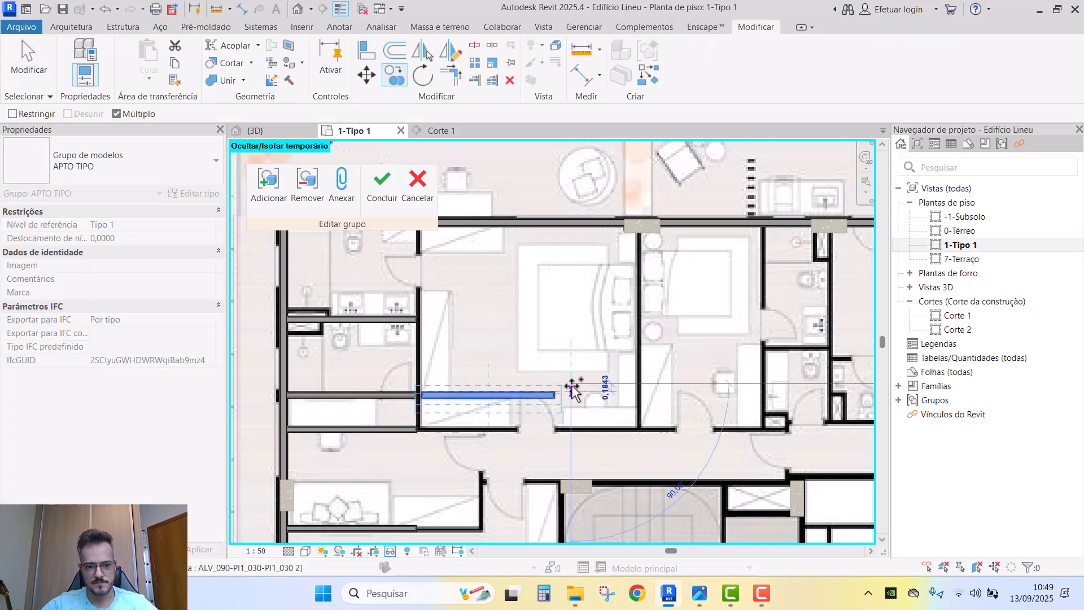
key("r")
key("o")
left_click(561, 372)
type("90")
key("Return")
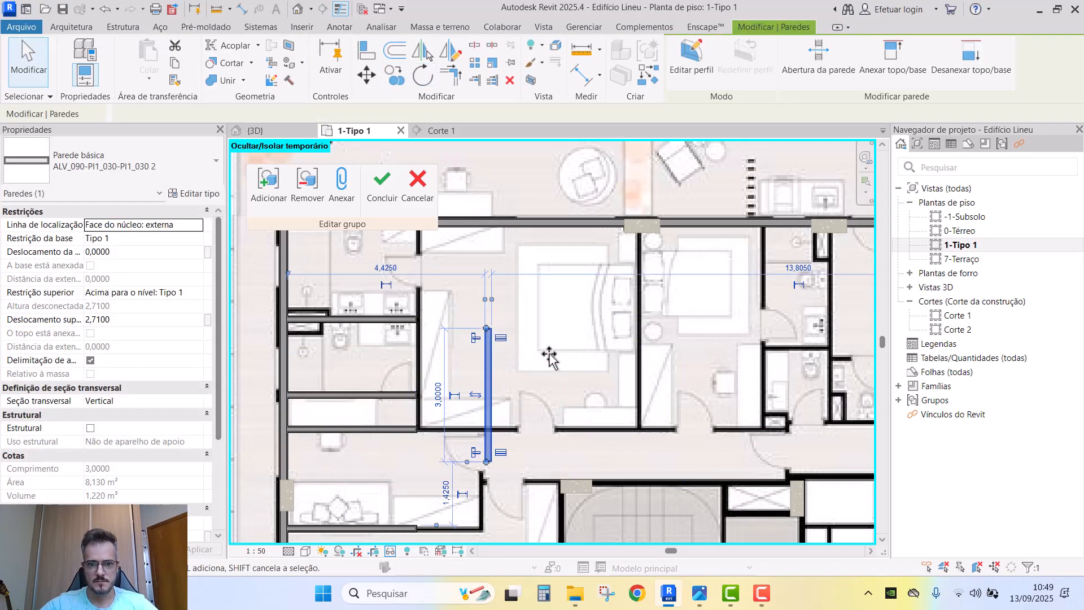
- Nudge the new vertical wall left into its final position
scroll(500, 348, "up", 2)
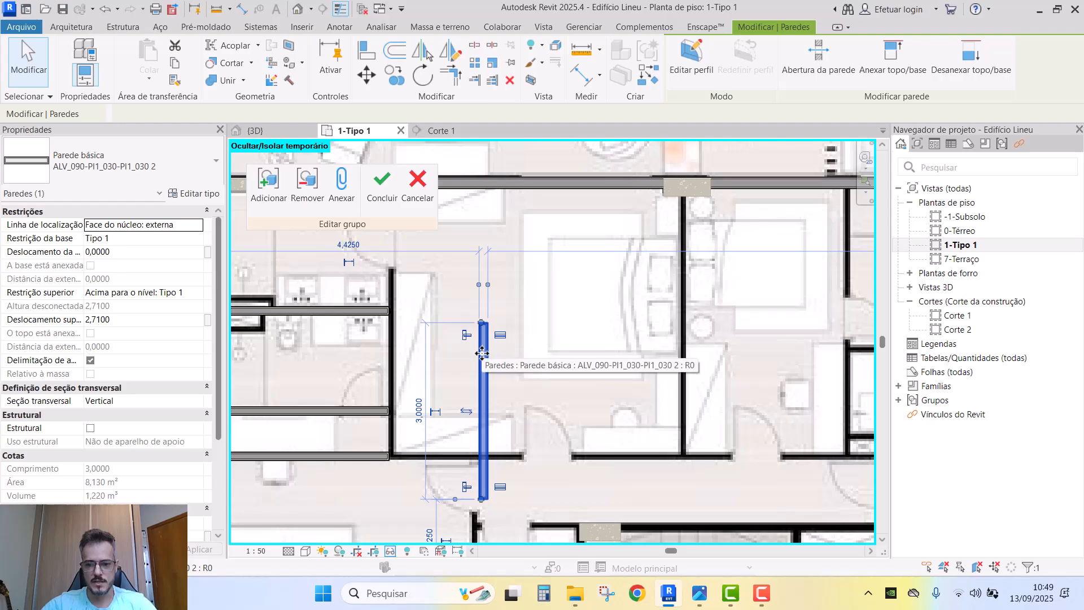
scroll(477, 359, "down", 3)
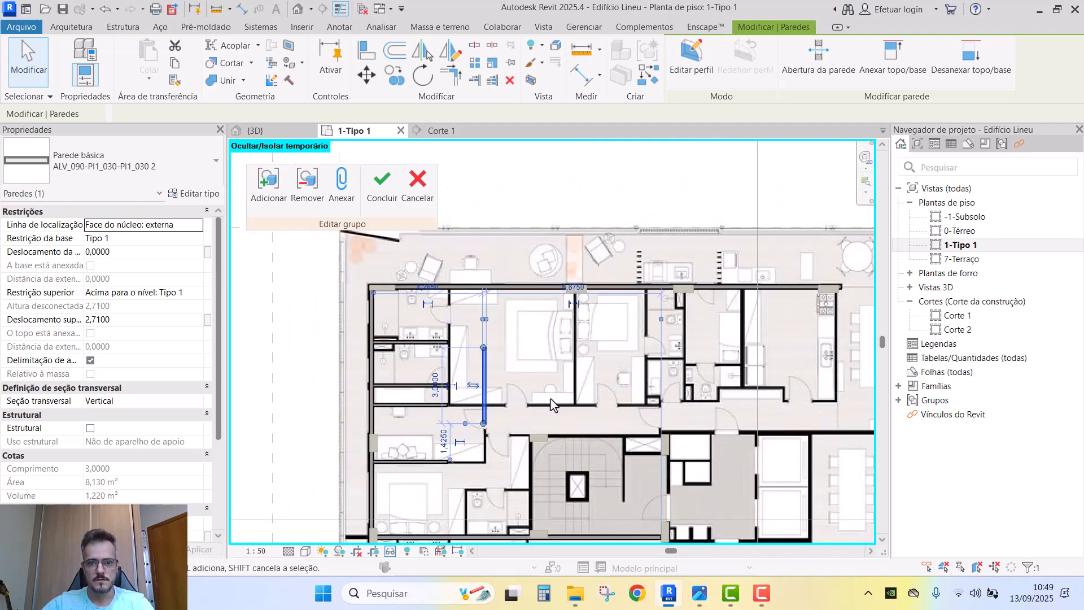
key("Left")
key("Left")
key("Left")
key("Left")
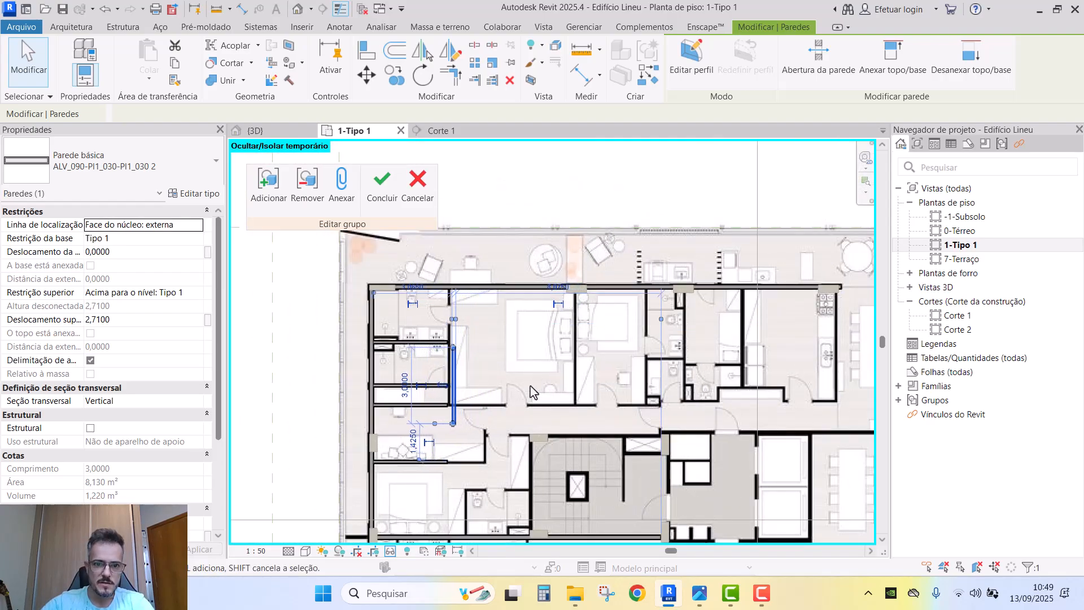
scroll(462, 364, "up", 4)
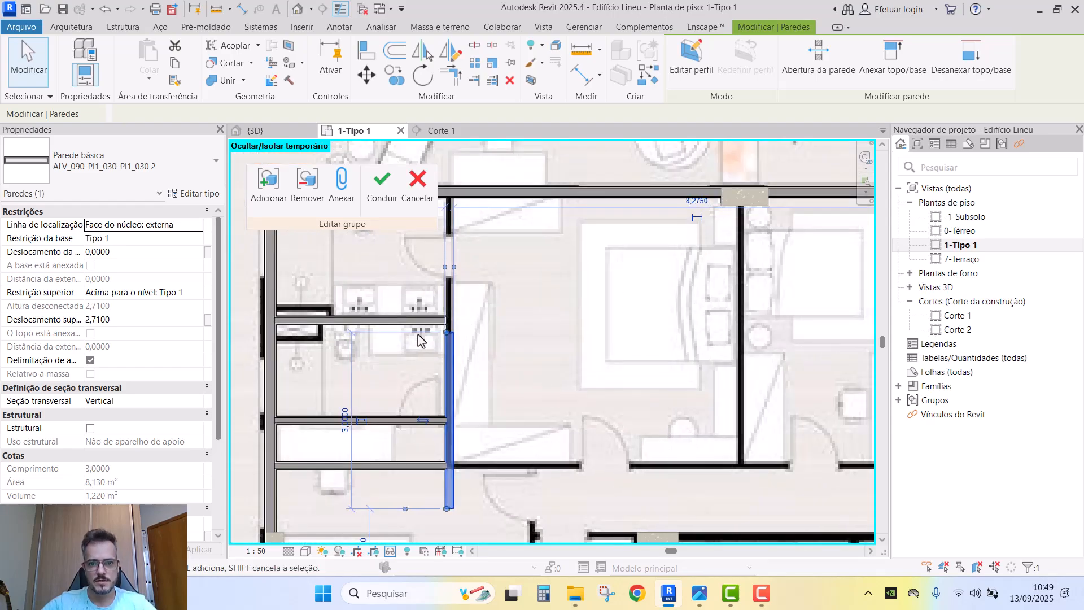
key("Left")
key("Right")
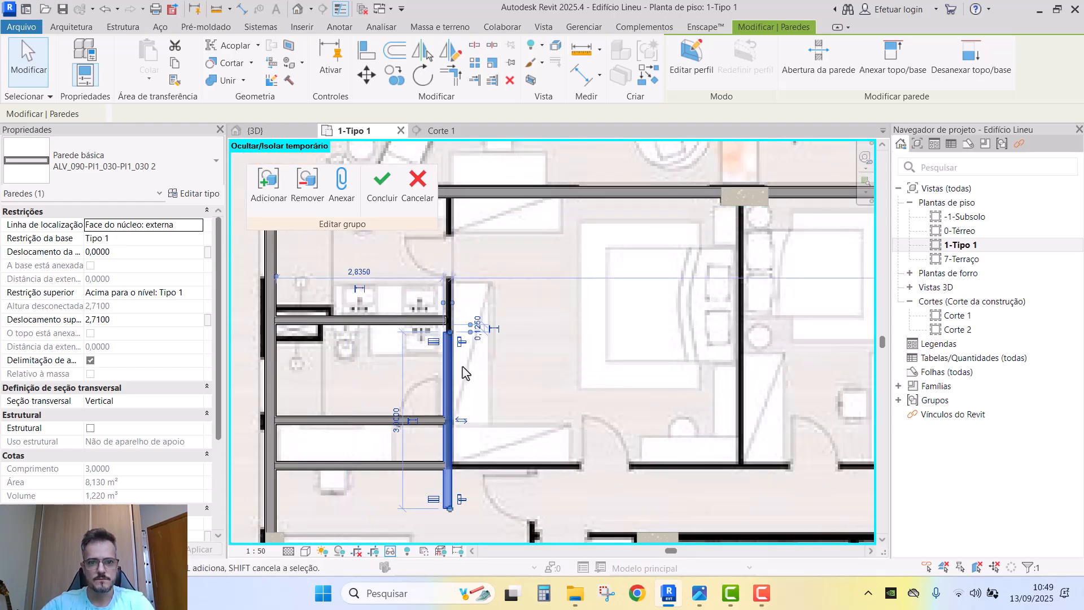
- Adjust the lower horizontal partition to sit 1,5800 below the upper wall and 0,5800 above the next
left_click(417, 317)
left_click(417, 422)
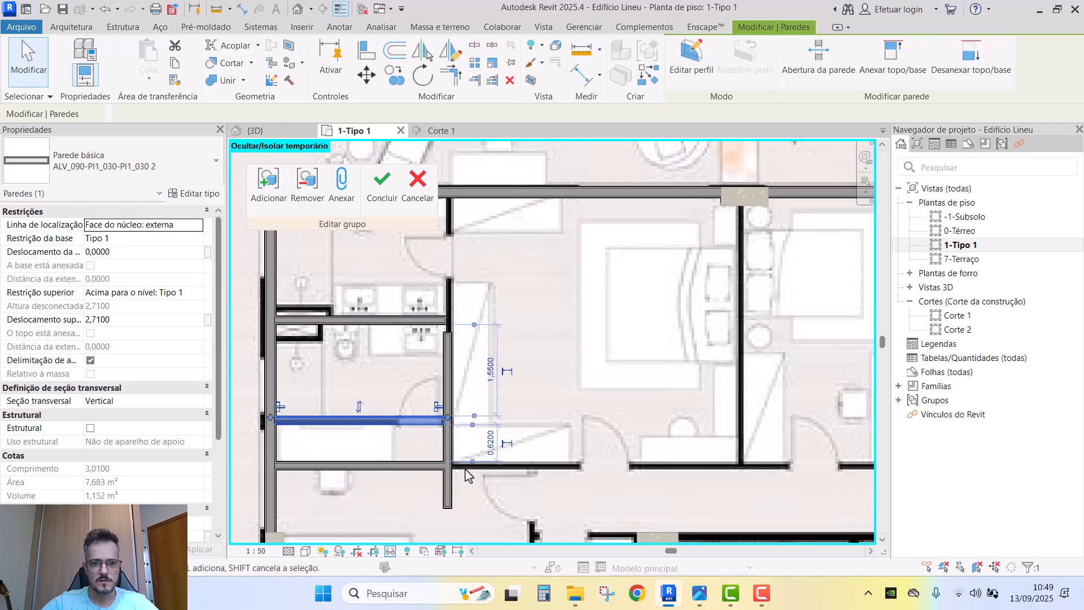
middle_click_drag(519, 479, 534, 415)
key("Up")
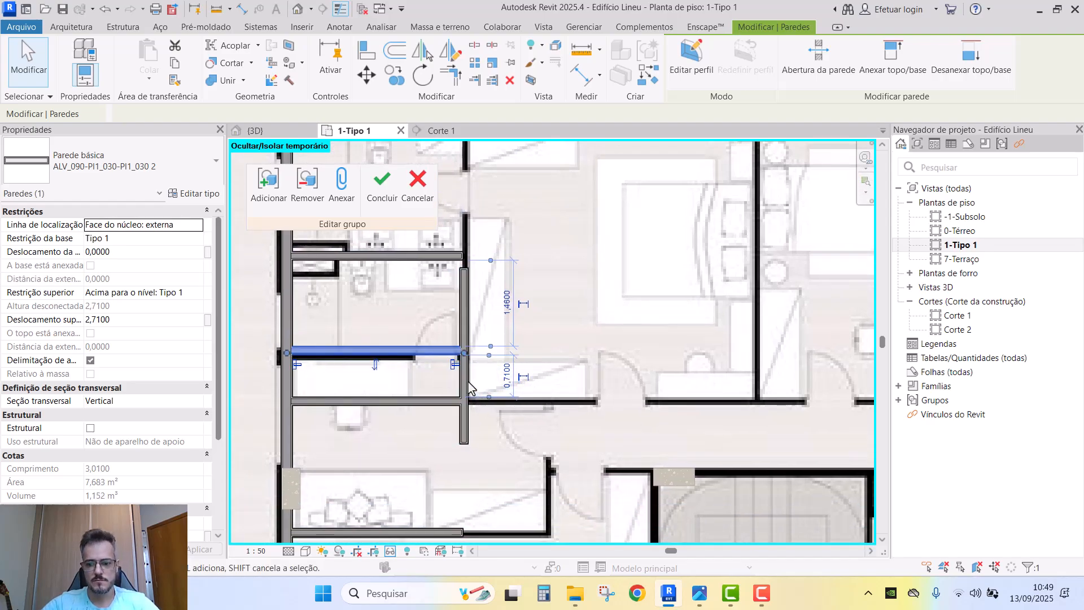
key("Down")
key("Down")
key("Down")
key("Down")
middle_click_drag(443, 345, 449, 363)
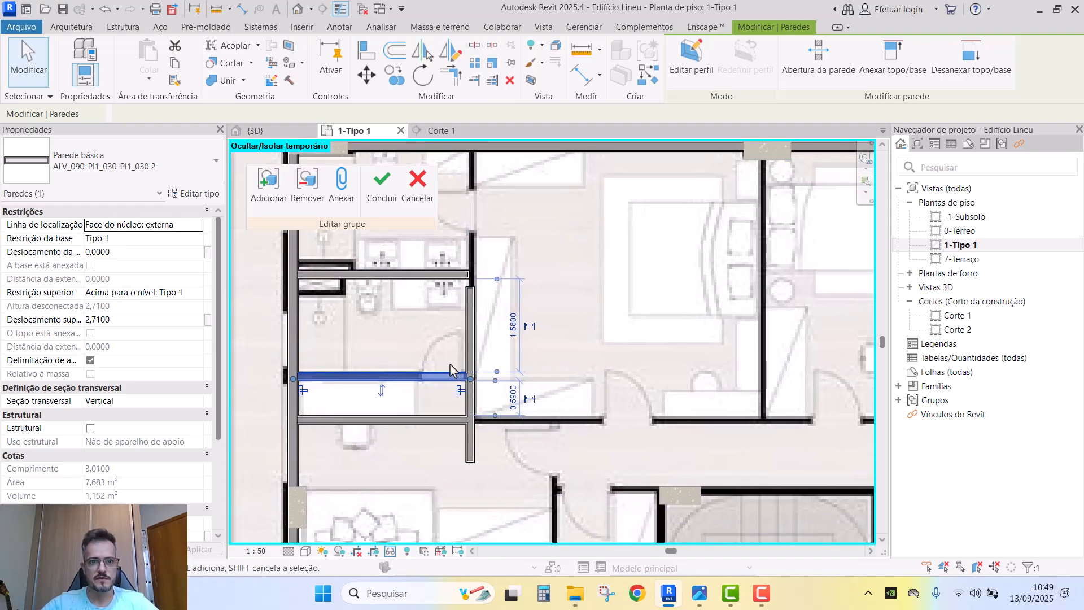
scroll(418, 330, "down", 1)
middle_click_drag(418, 331, 431, 382)
- Extend the vertical wall up to the top wall using Trim/Extend (TR)
key("t")
key("r")
left_click(505, 226)
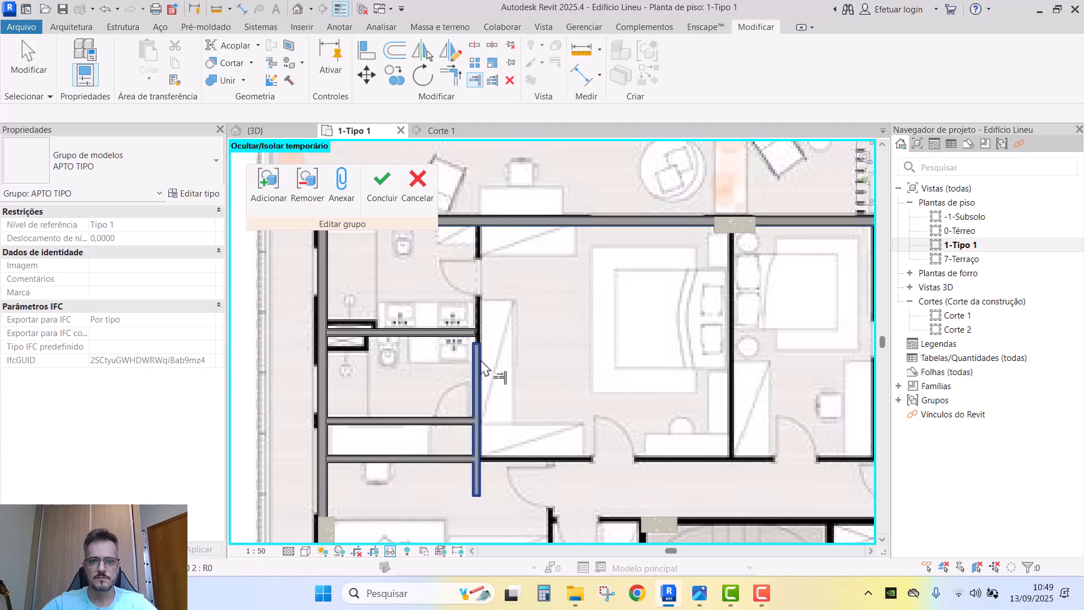
left_click(479, 363)
middle_click_drag(477, 419, 395, 378)
key("Escape")
- Extend the horizontal wall to the right toward the corridor
scroll(497, 390, "down", 1)
middle_click_drag(660, 408, 599, 414)
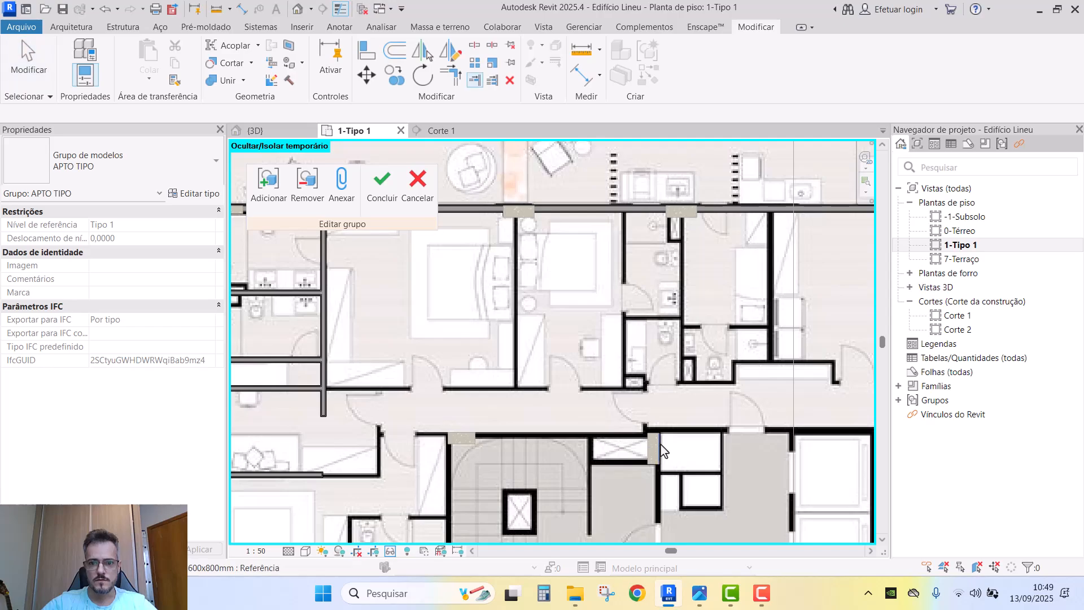
left_click(300, 389)
middle_click_drag(376, 388, 490, 388)
scroll(488, 385, "up", 2)
- Join the vertical and horizontal walls into a corner with Trim/Extend to Corner
key("t")
key("r")
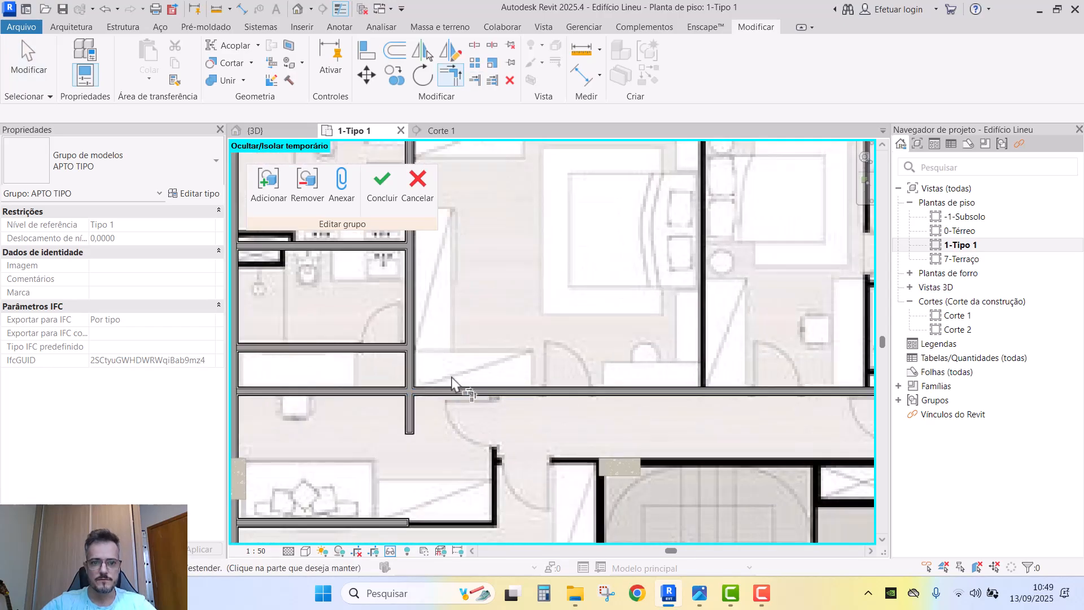
left_click(411, 374)
left_click(435, 387)
scroll(476, 429, "down", 2)
key("Escape")
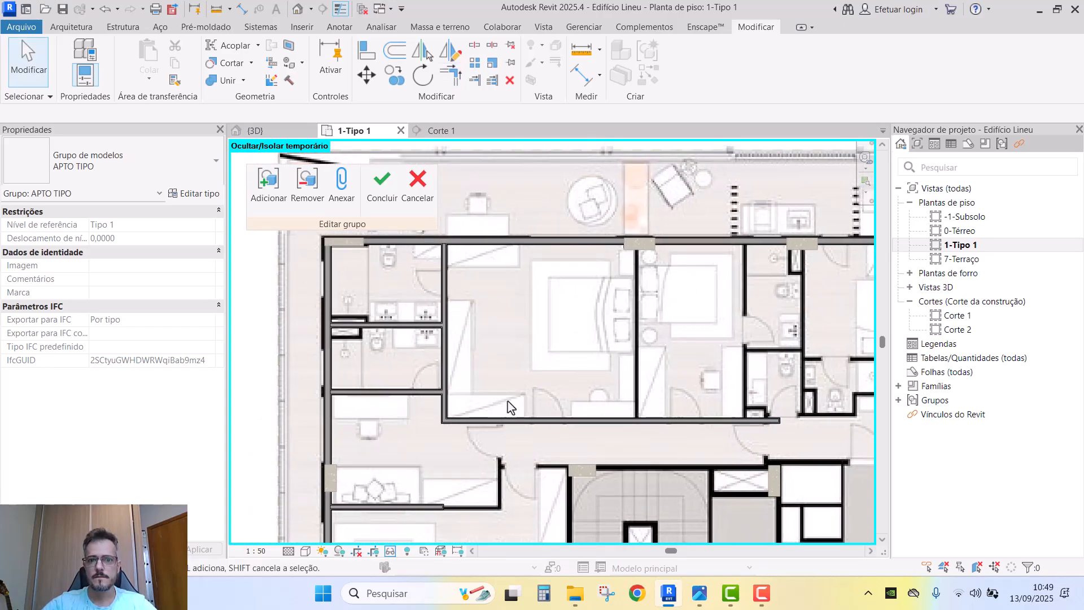
- Copy the vertical bedroom wall to a spot between the bedrooms
left_click(439, 353)
key("c")
key("o")
left_click(446, 395)
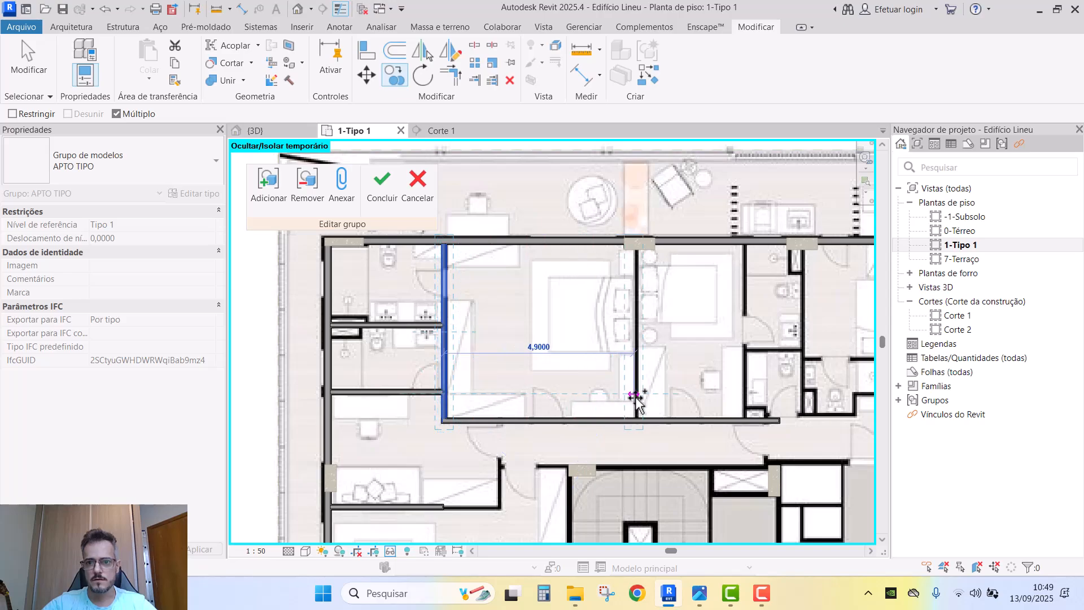
left_click(634, 397)
- Copy the new wall 2,8000 to the right
scroll(630, 389, "up", 3)
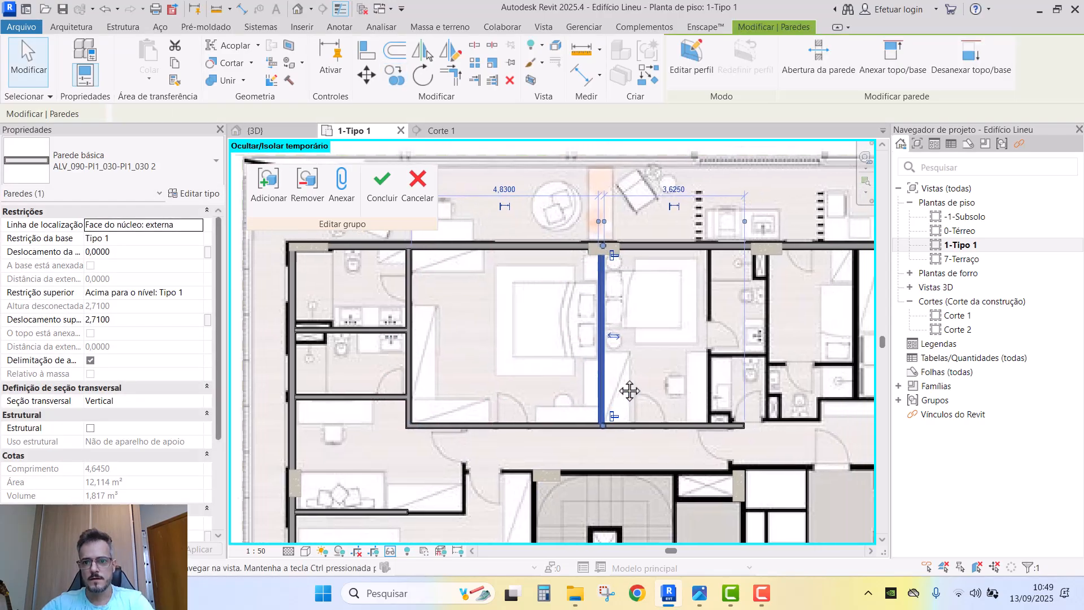
middle_click_drag(616, 310, 510, 314)
scroll(510, 314, "down", 1)
key("c")
key("o")
left_click(492, 337)
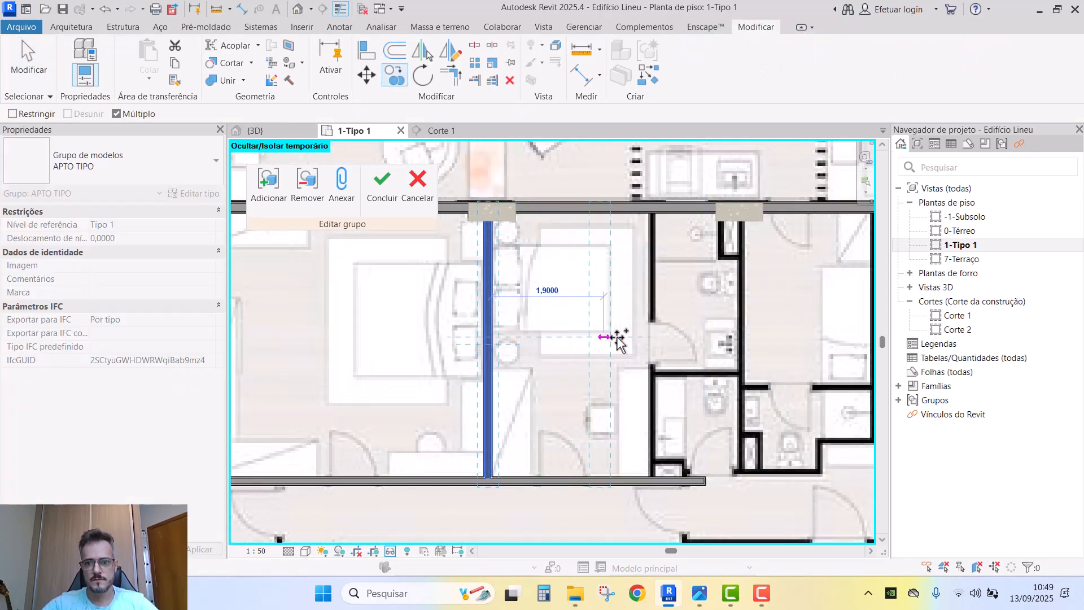
left_click(656, 339)
- Place another copy of the wall inside the bathroom
scroll(658, 336, "up", 2)
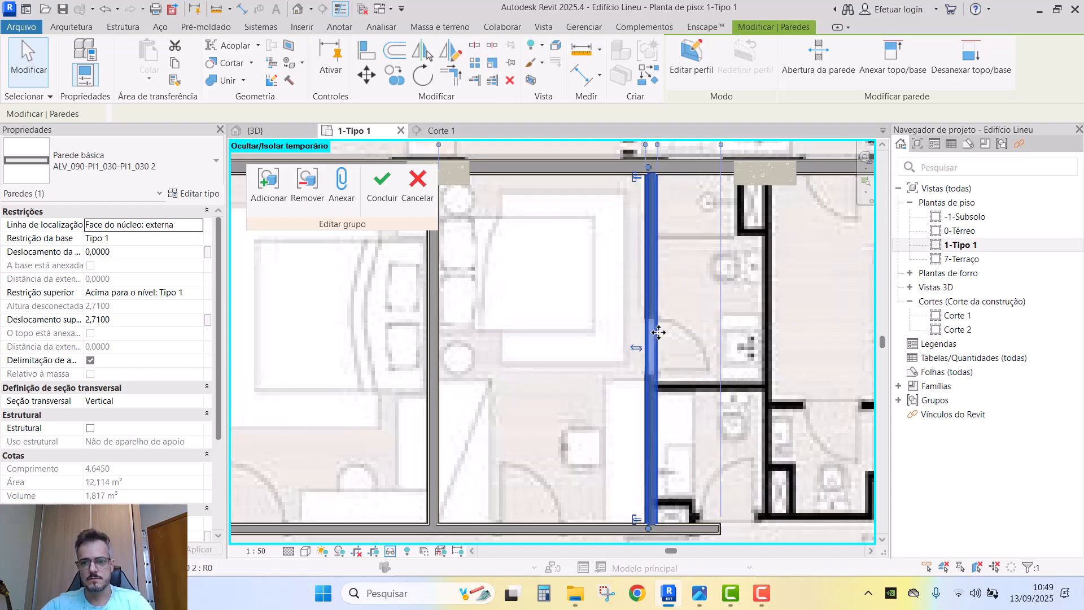
middle_click_drag(659, 333, 589, 344)
scroll(587, 344, "down", 1)
key("c")
key("o")
left_click(587, 343)
left_click(688, 343)
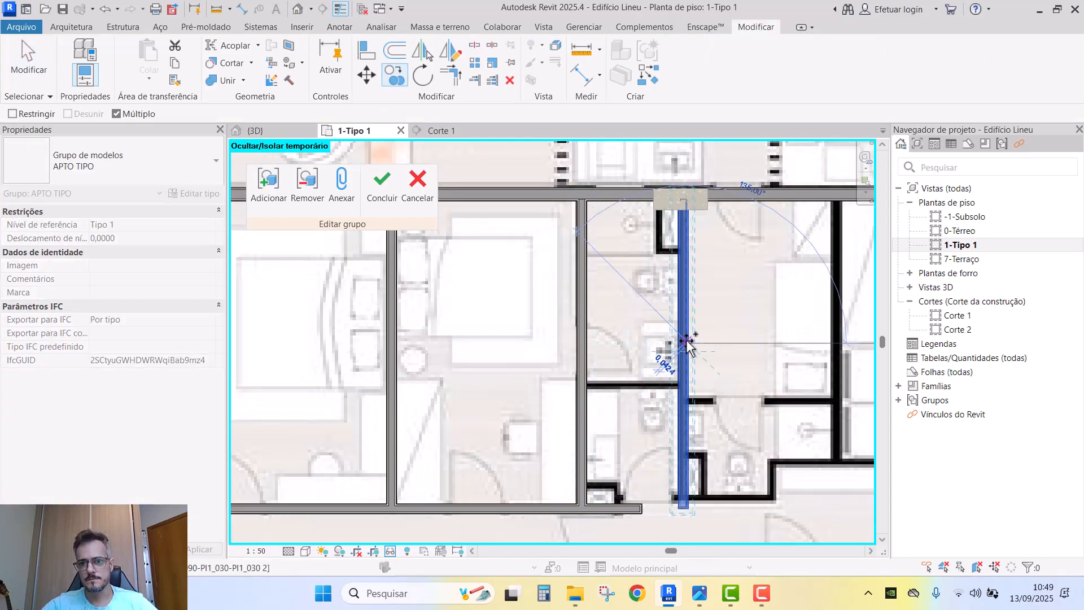
key("Escape")
- Copy the partition wall once more, further to the right
scroll(696, 383, "up", 2)
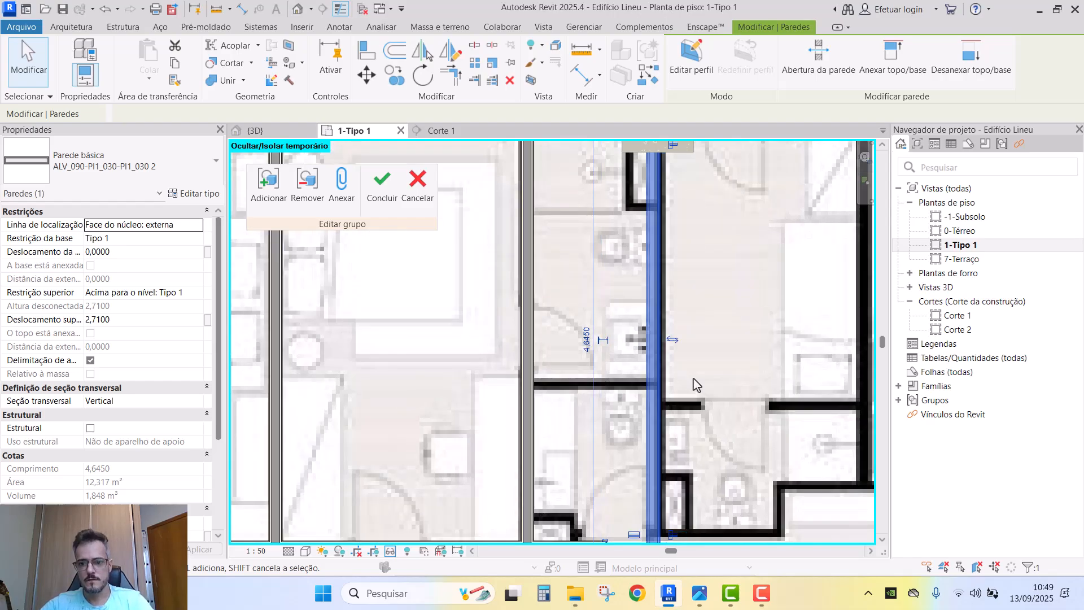
scroll(693, 382, "down", 2)
key("c")
key("o")
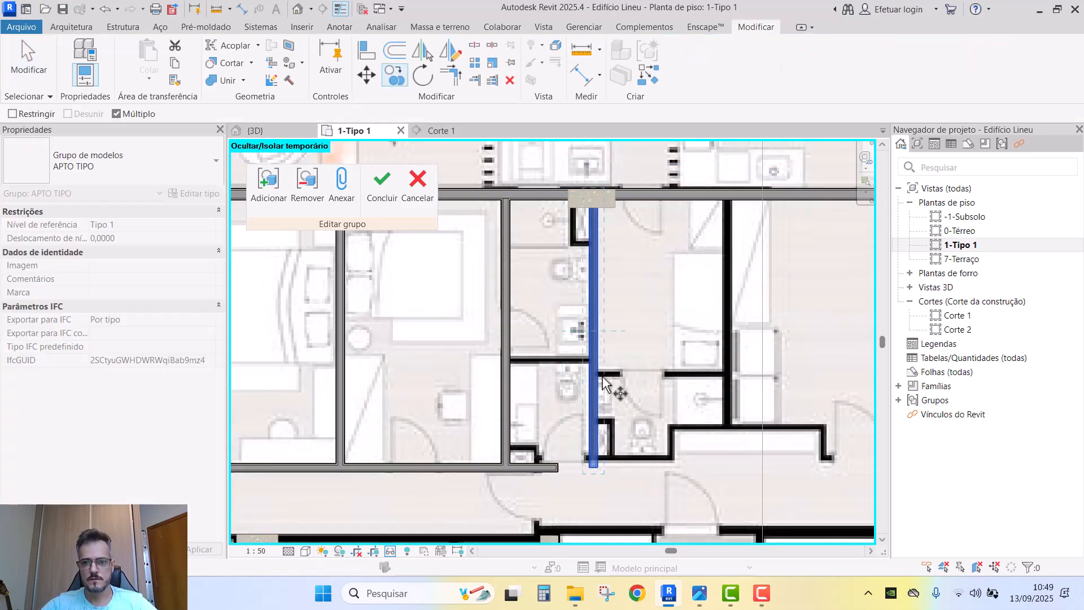
left_click(597, 380)
left_click(730, 374)
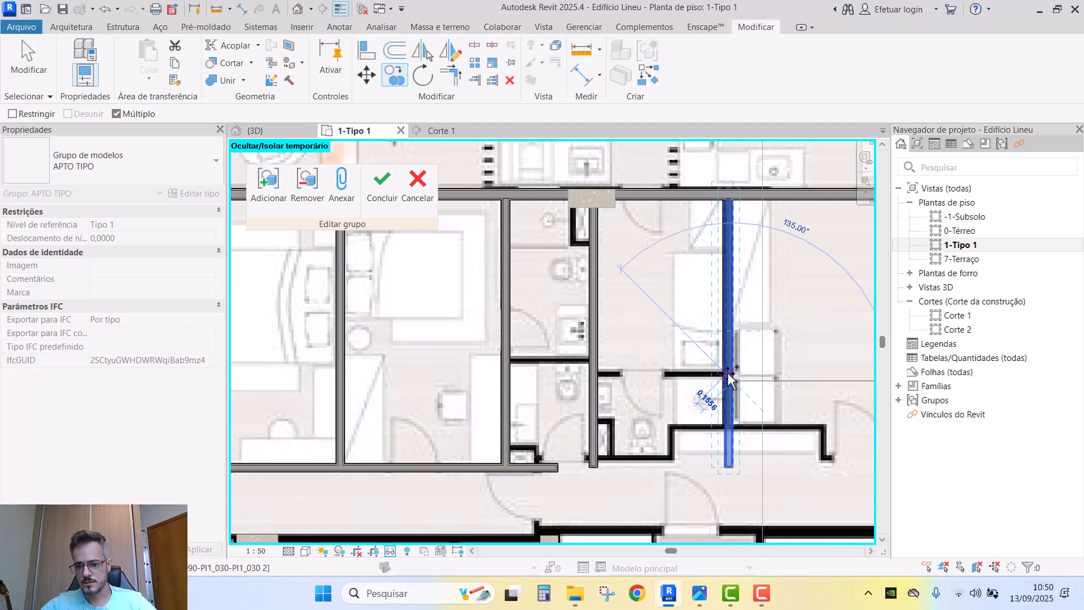
scroll(730, 396, "down", 1)
middle_click_drag(729, 396, 647, 366)
left_click(649, 371)
- Corner-join the long horizontal corridor wall with the vertical partition using TR
middle_click_drag(525, 458, 539, 418)
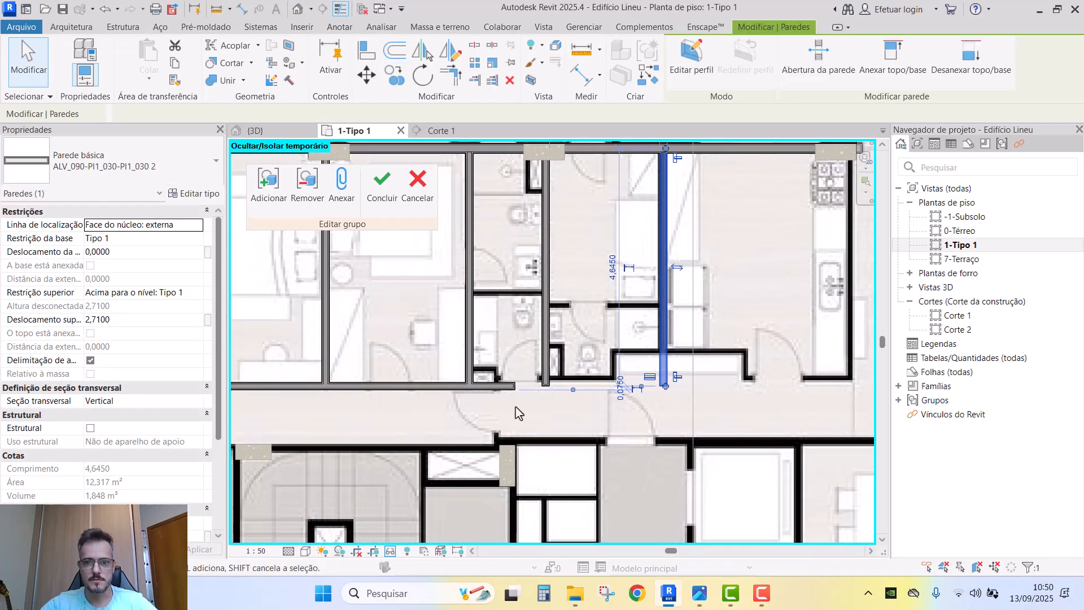
left_click(505, 390)
scroll(666, 356, "up", 2)
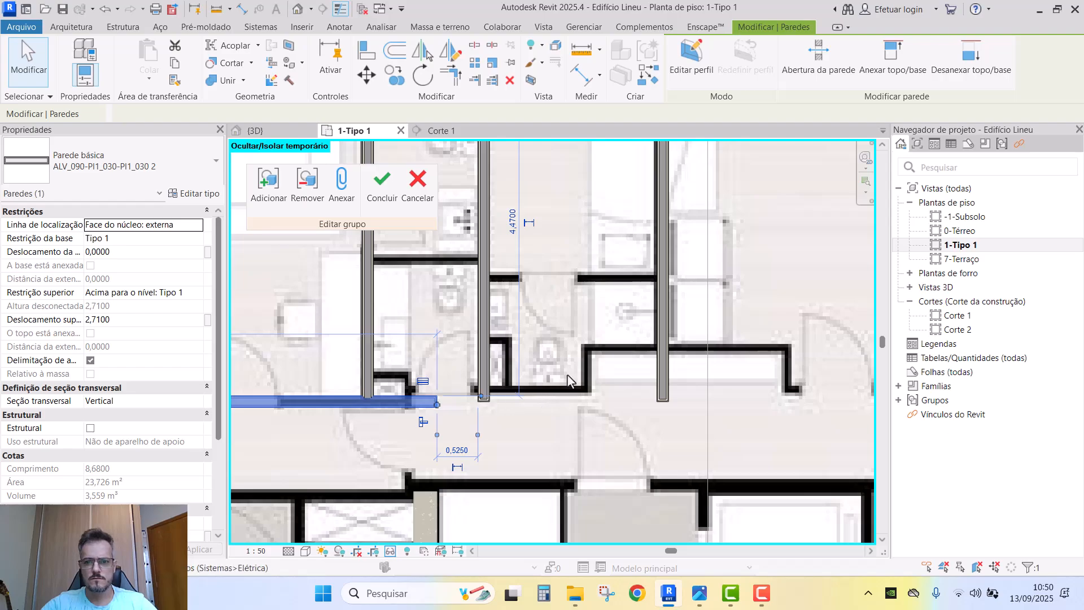
key("t")
key("r")
left_click(663, 360)
left_click(415, 403)
- Copy the horizontal wall below the bathrooms to just above its original position
key("Escape")
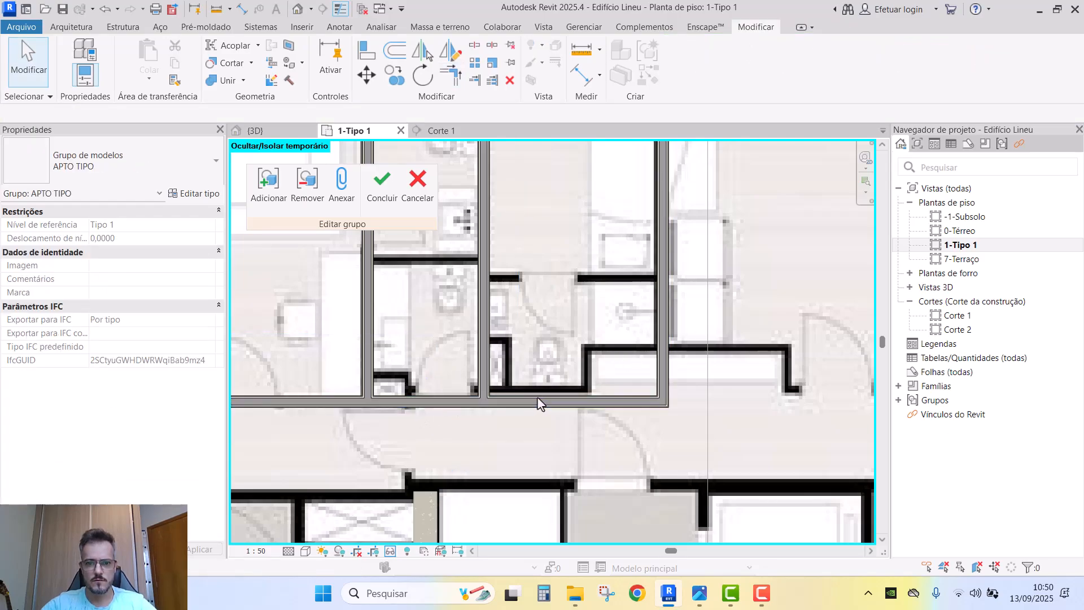
left_click(539, 402)
scroll(522, 373, "up", 2)
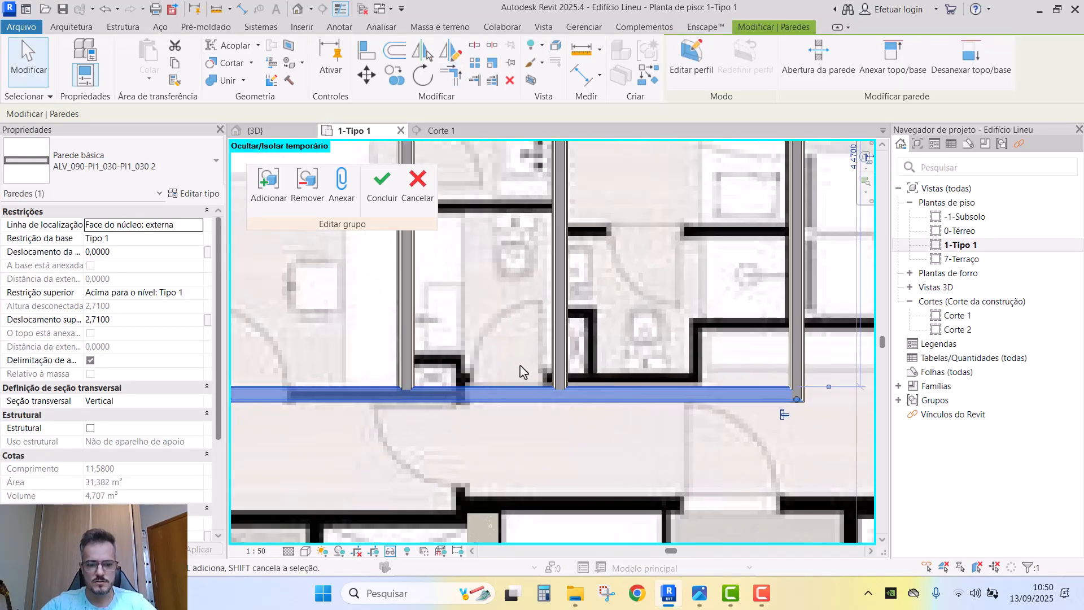
key("c")
key("o")
left_click(515, 346)
left_click(516, 333)
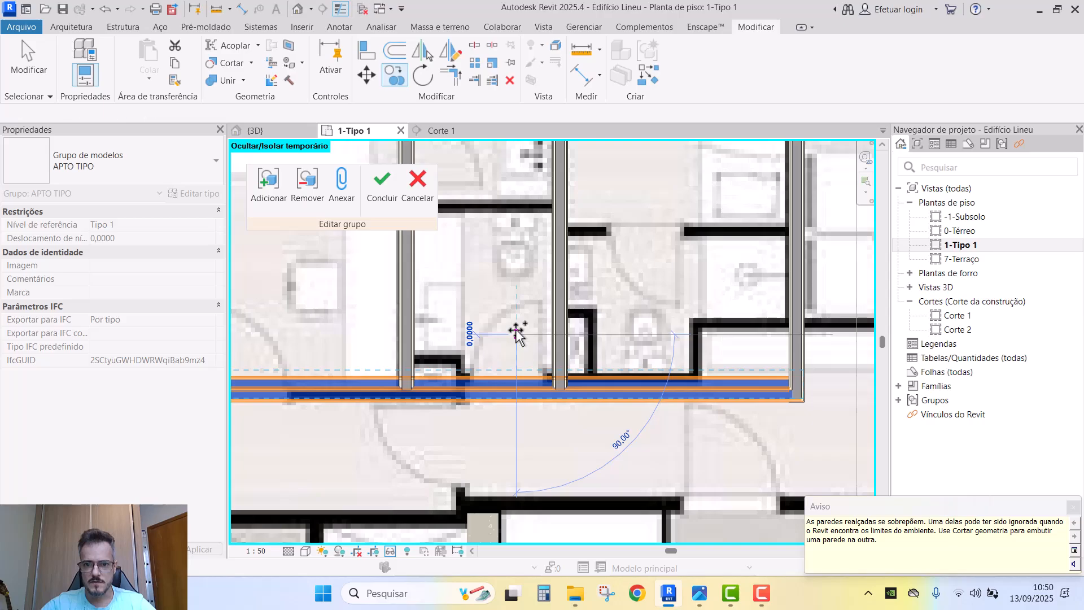
left_click(518, 378)
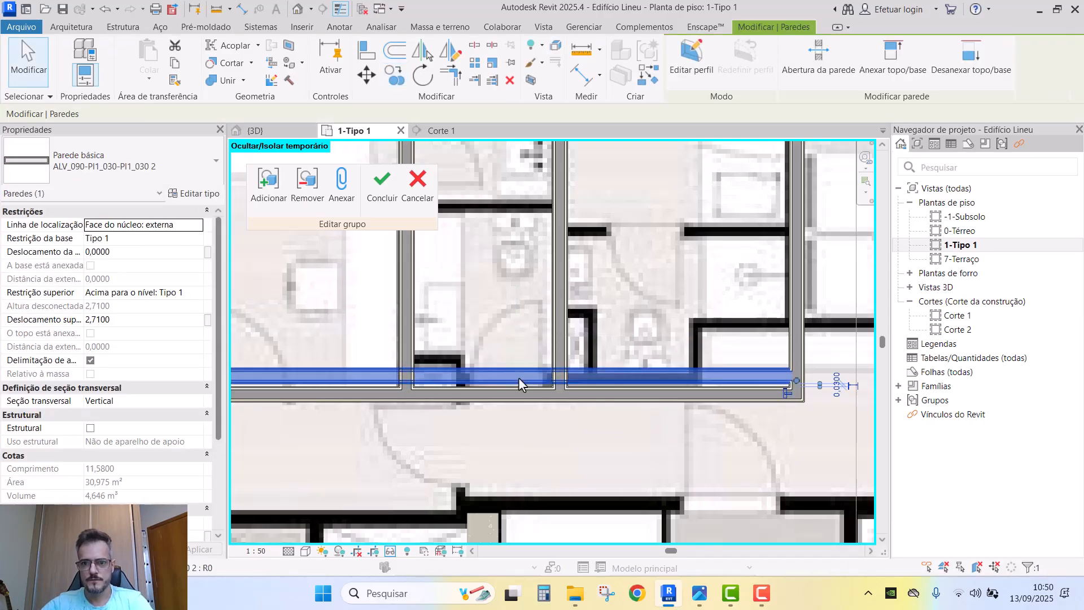
- Copy the right vertical wall leftward, then undo the misplaced copy
left_click(788, 347)
key("c")
key("o")
left_click(789, 338)
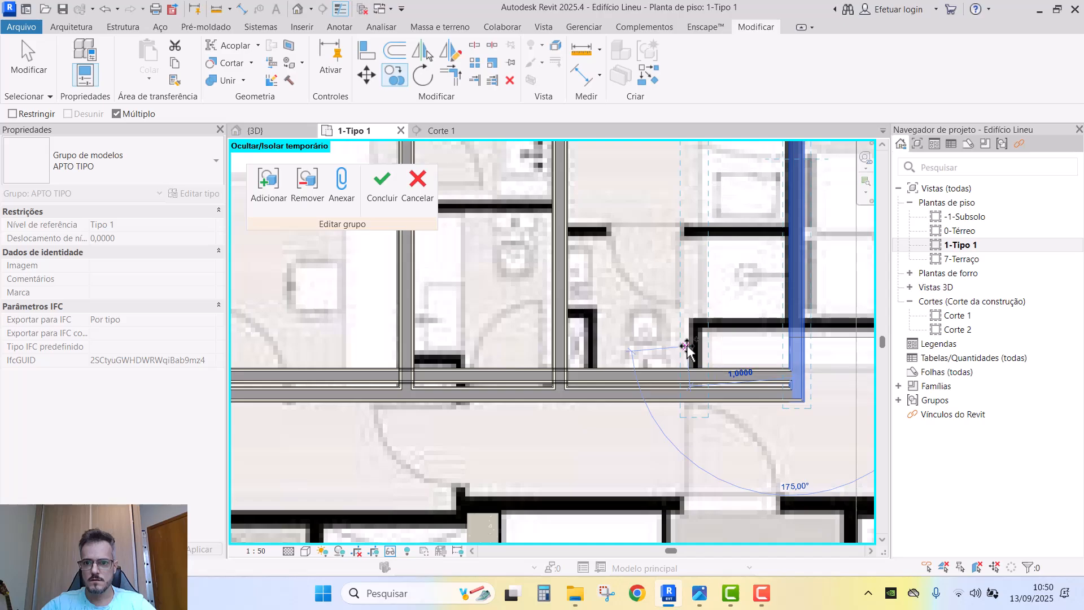
left_click(686, 346)
key("Escape")
key("ctrl+z")
- Copy the right vertical wall 0,30 to the left
left_click(791, 341)
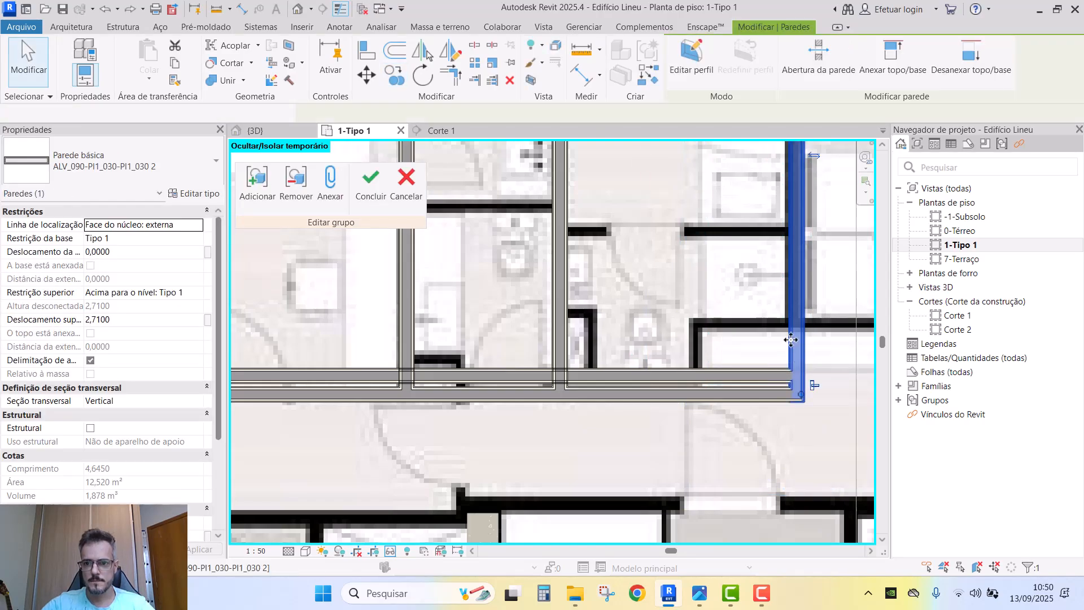
key("c")
key("o")
left_click(790, 340)
left_click(684, 338)
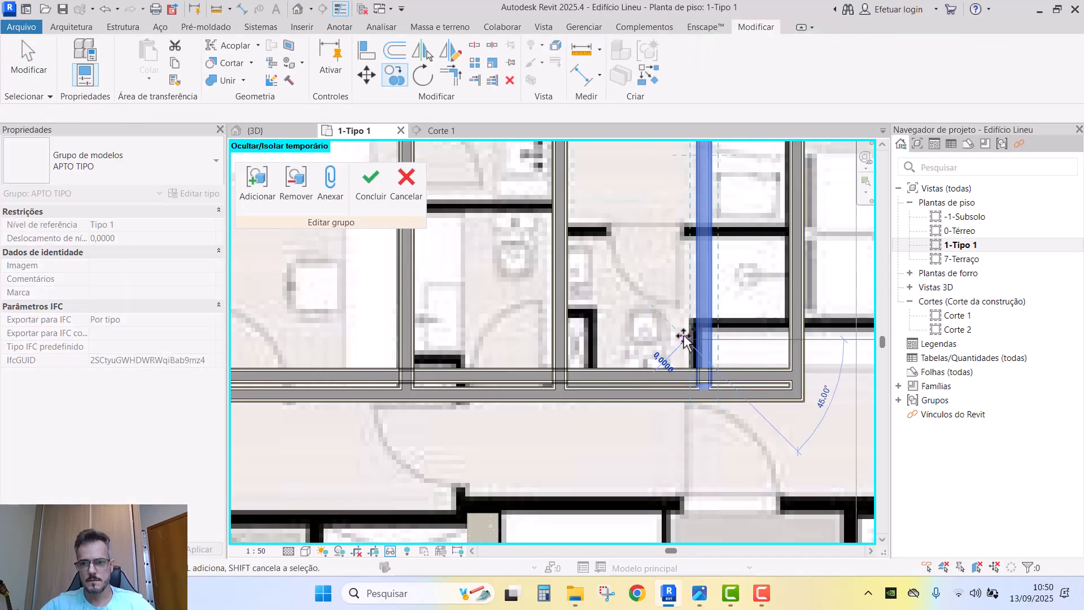
key("Escape")
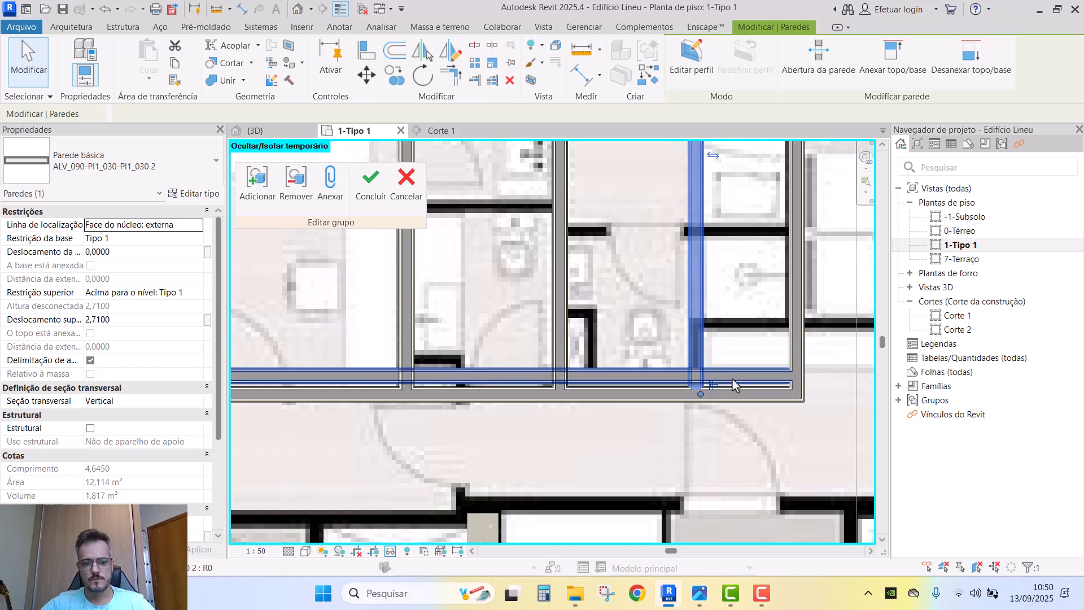
- Copy the lower horizontal wall 0,35 higher
left_click(732, 383)
key("c")
key("o")
left_click(749, 370)
left_click(750, 322)
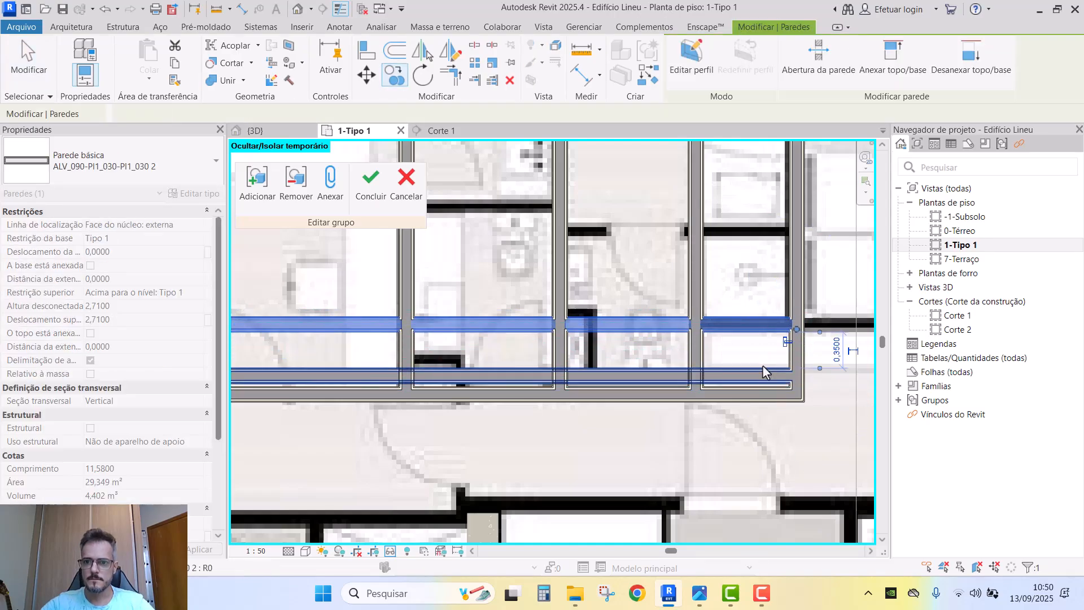
- Join the copied walls into the two corners of the stepped jog with Trim/Extend to Corner
key("t")
key("r")
left_click(702, 356)
left_click(699, 363)
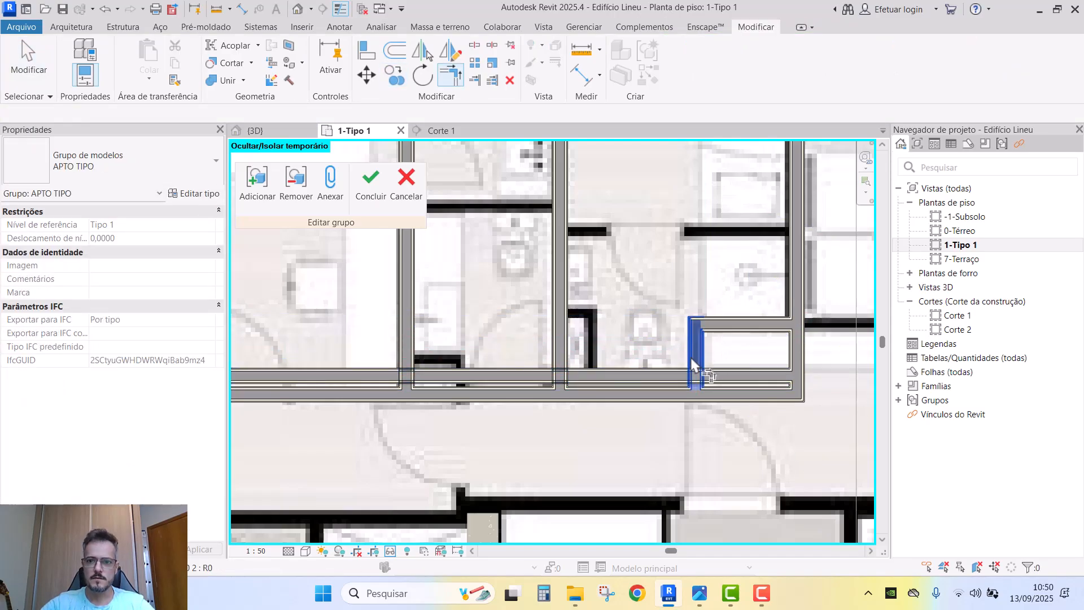
left_click(670, 377)
- Trim the long bottom wall back to the vertical wall using Trim/Extend Single Element
key("t")
key("e")
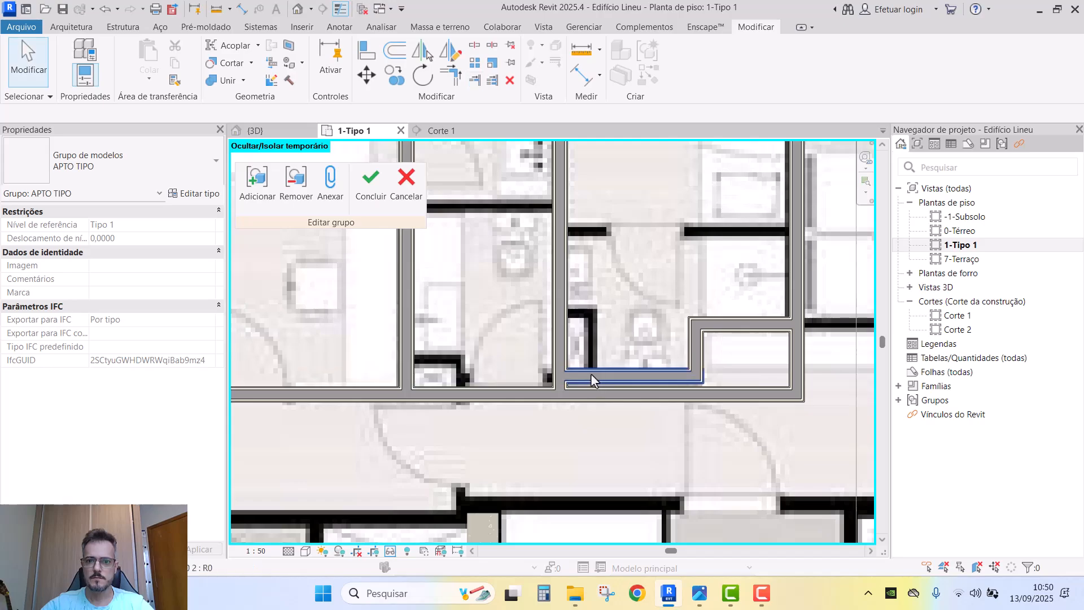
scroll(590, 374, "down", 2)
scroll(571, 371, "up", 3)
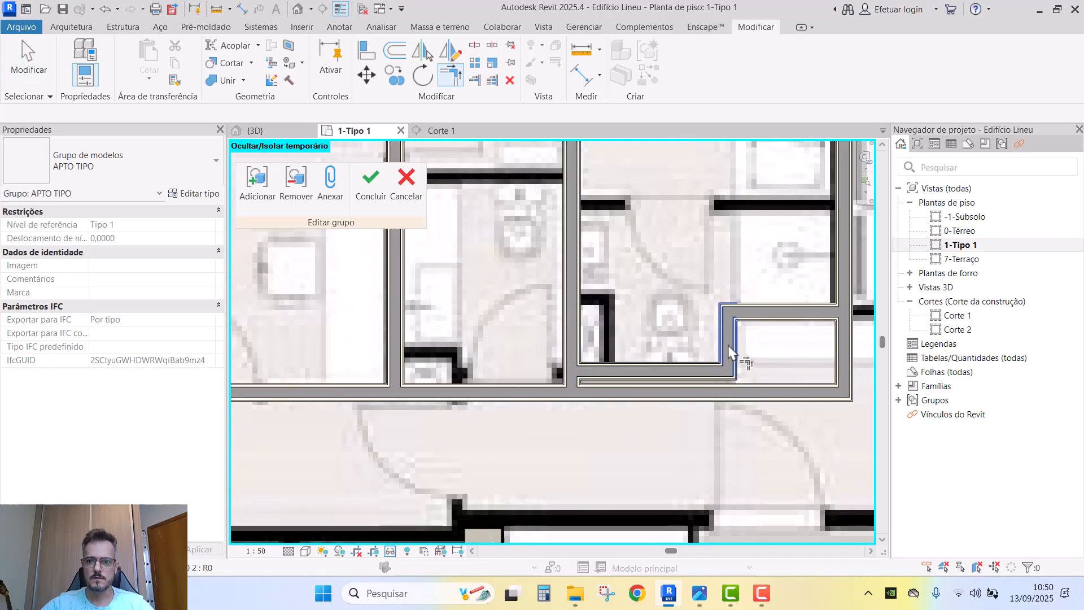
left_click(570, 354)
left_click(541, 406)
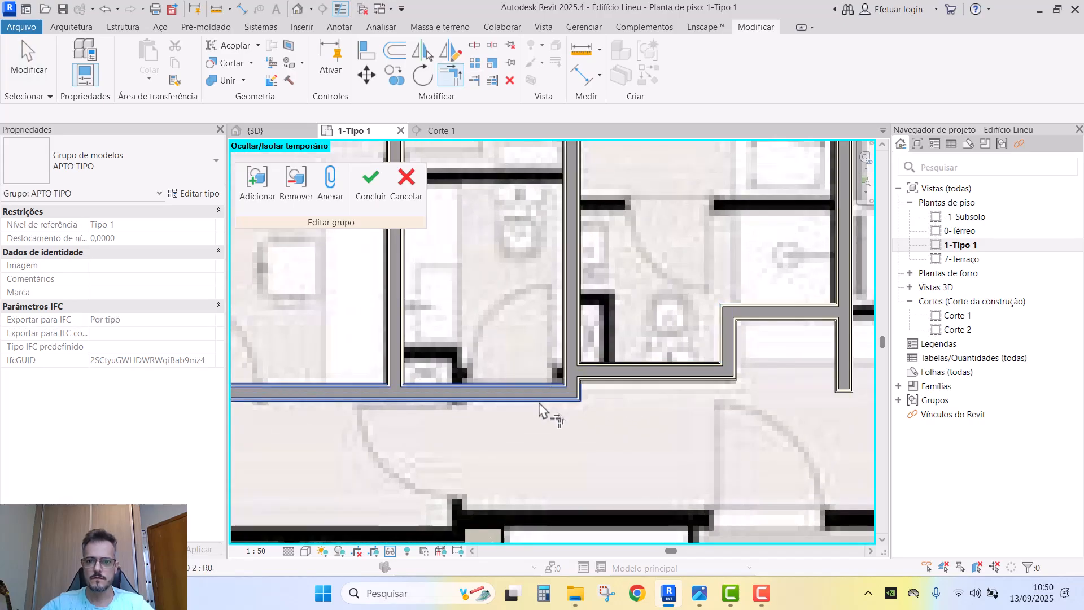
key("Escape")
- Copy the single vertical wall 0,40 to the right, then delete that copy
scroll(540, 404, "down", 3)
middle_click_drag(577, 420, 623, 408)
left_click(626, 413)
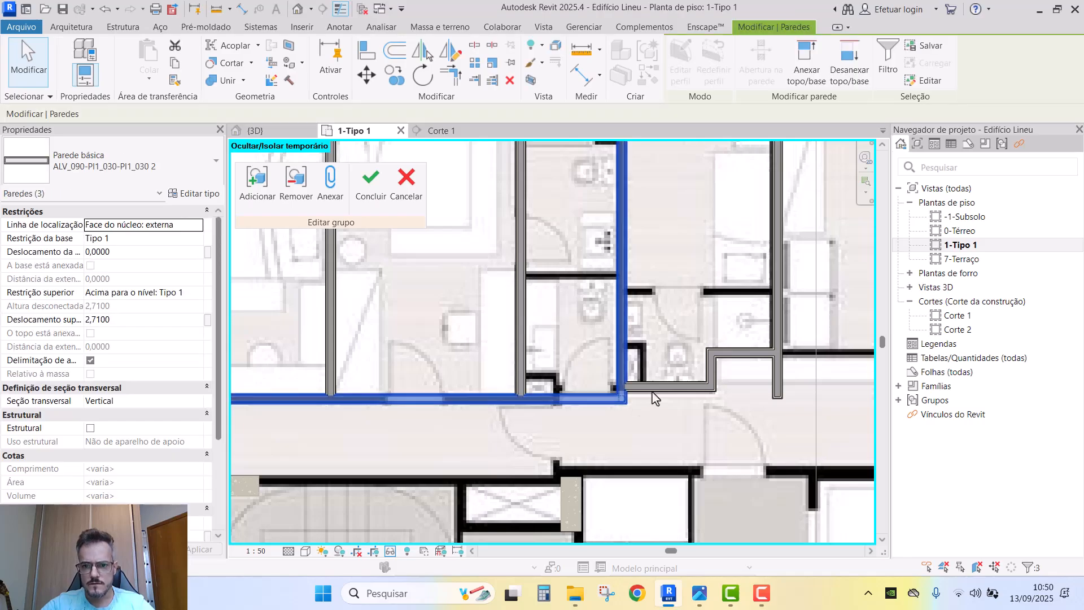
scroll(626, 398, "up", 2)
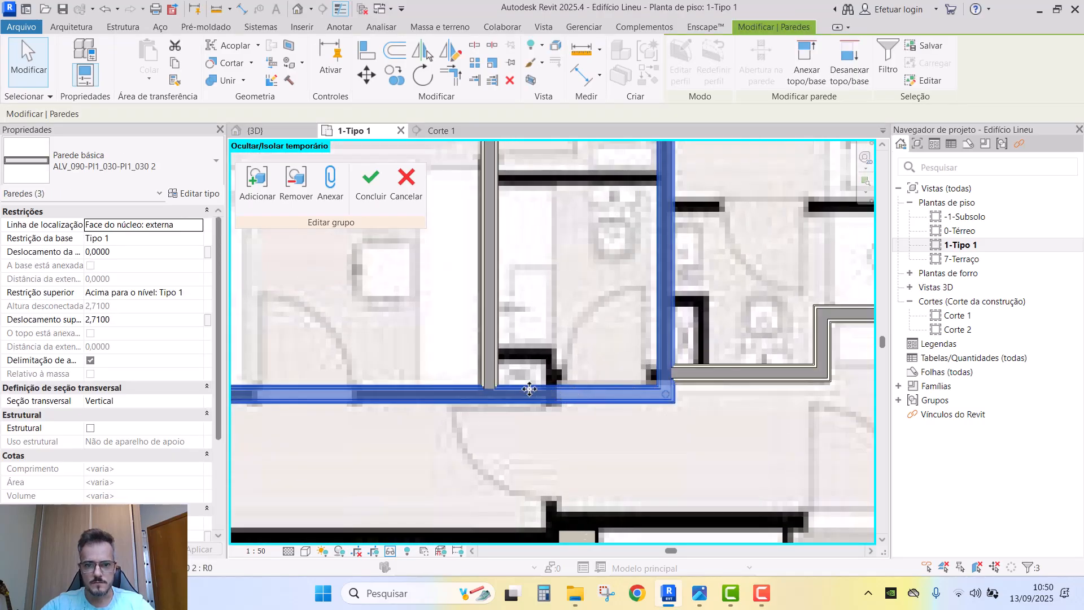
left_click(499, 377)
key("c")
key("o")
left_click(547, 348)
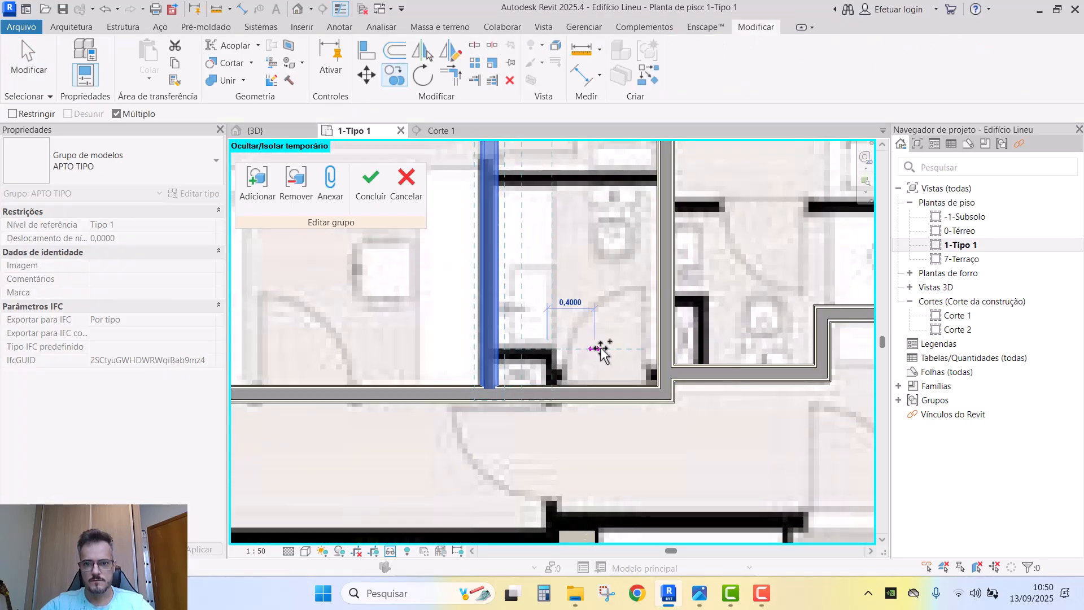
left_click(601, 350)
key("Right")
key("Right")
key("Right")
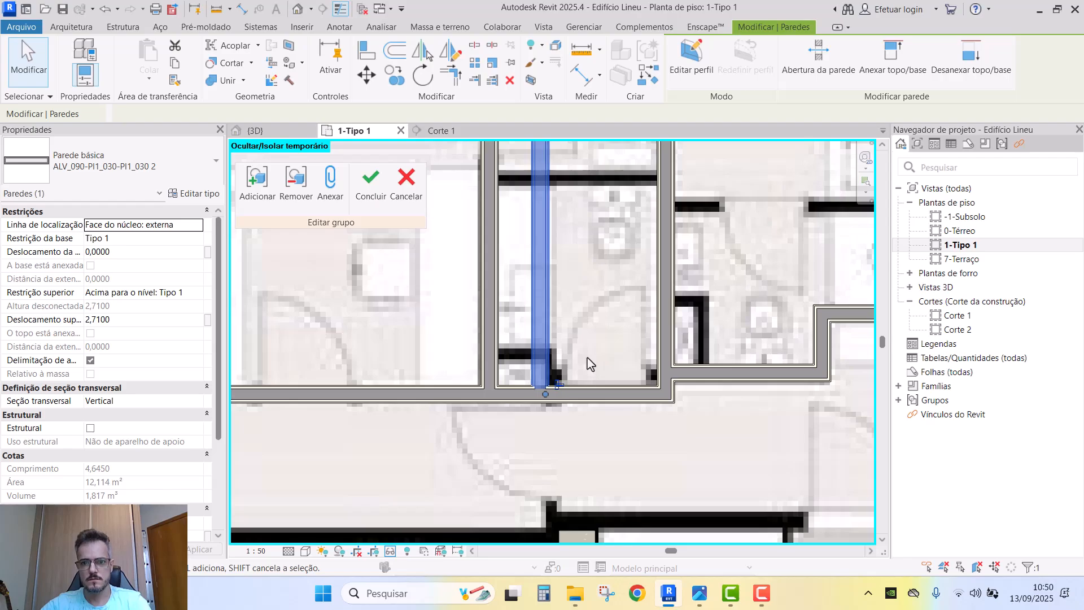
key("Delete")
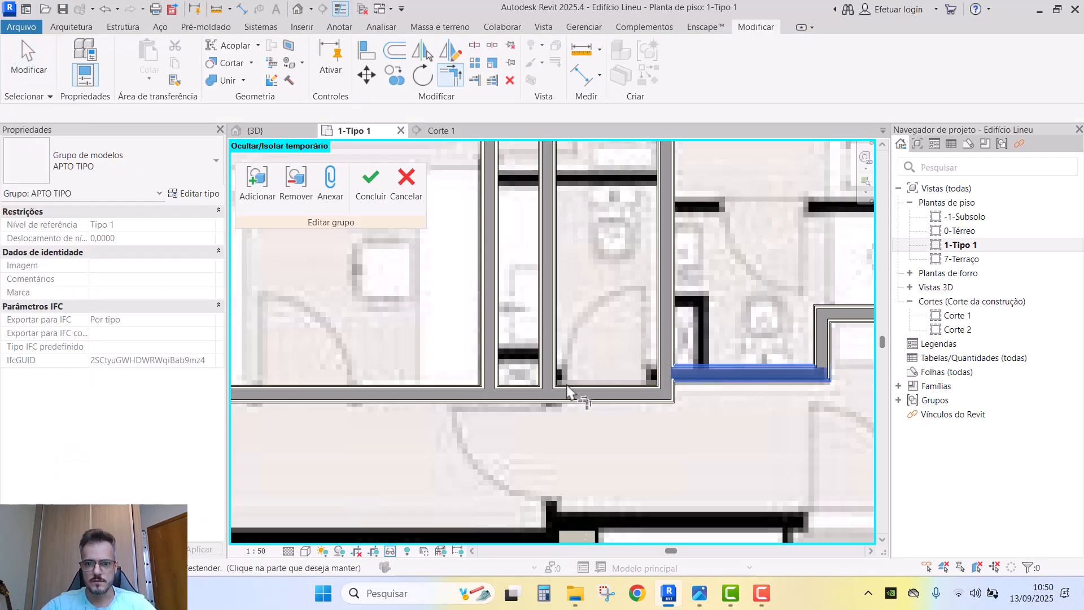
- Close the lower wall corner and trim the vertical wall at the horizontal wall
left_click(533, 395)
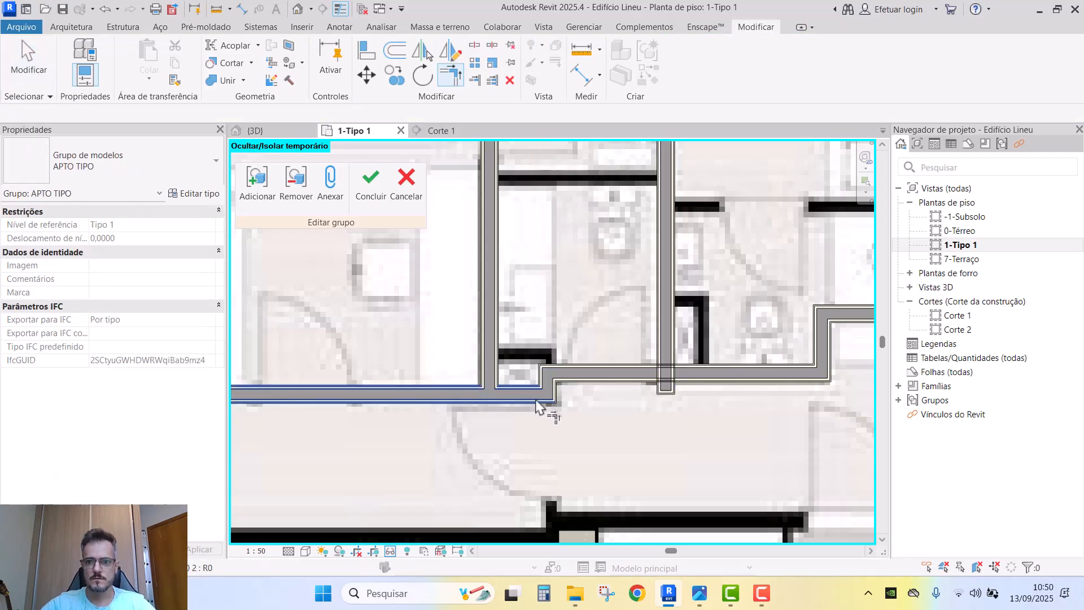
key("t")
key("e")
left_click(688, 368)
left_click(673, 356)
key("Escape")
scroll(674, 356, "down", 6)
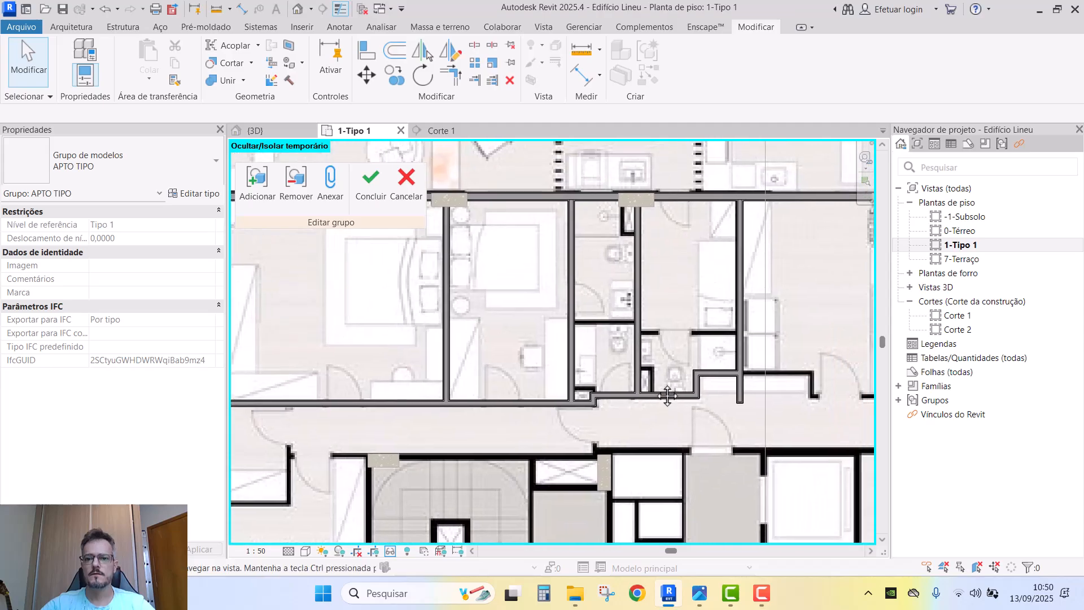
- Copy the bottom bathroom partition wall 1,30 higher
left_click_drag(531, 189, 784, 428)
scroll(721, 423, "up", 2)
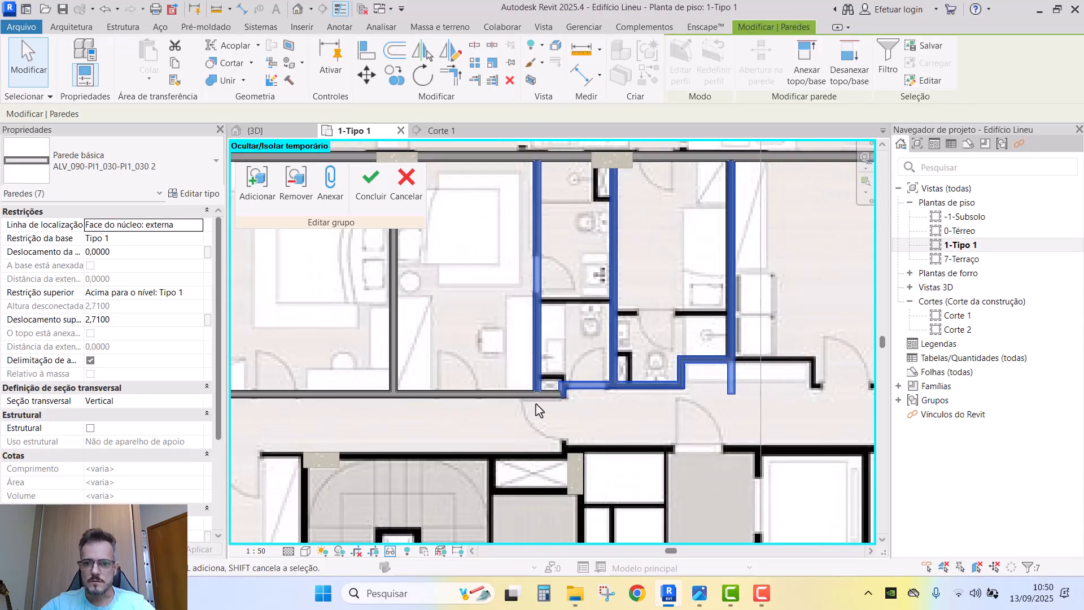
left_click(380, 394, "ctrl")
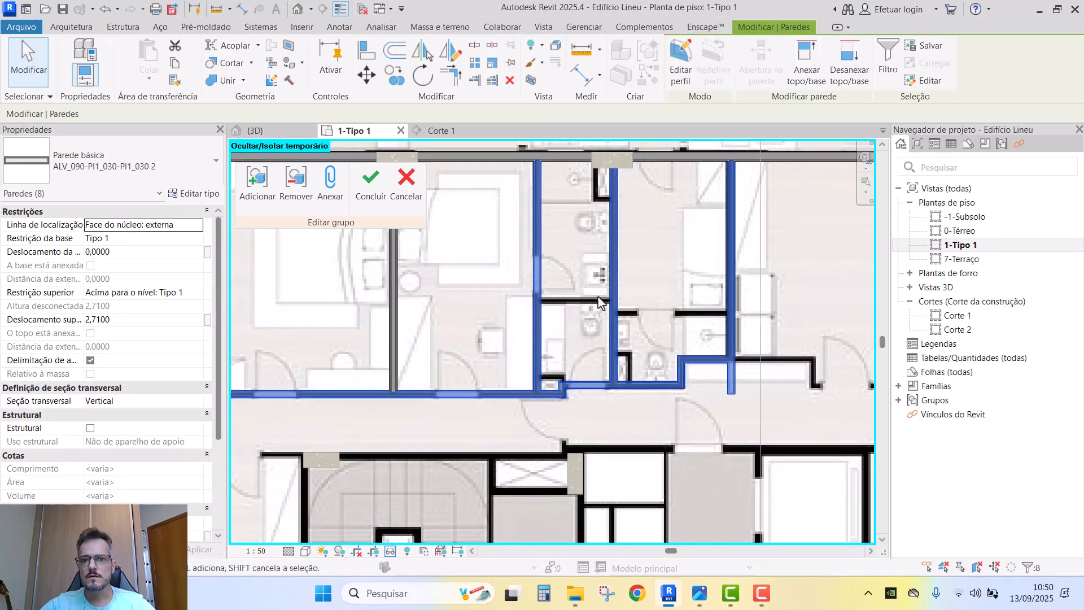
left_click(582, 382)
scroll(590, 370, "up", 2)
key("c")
key("o")
left_click(589, 394)
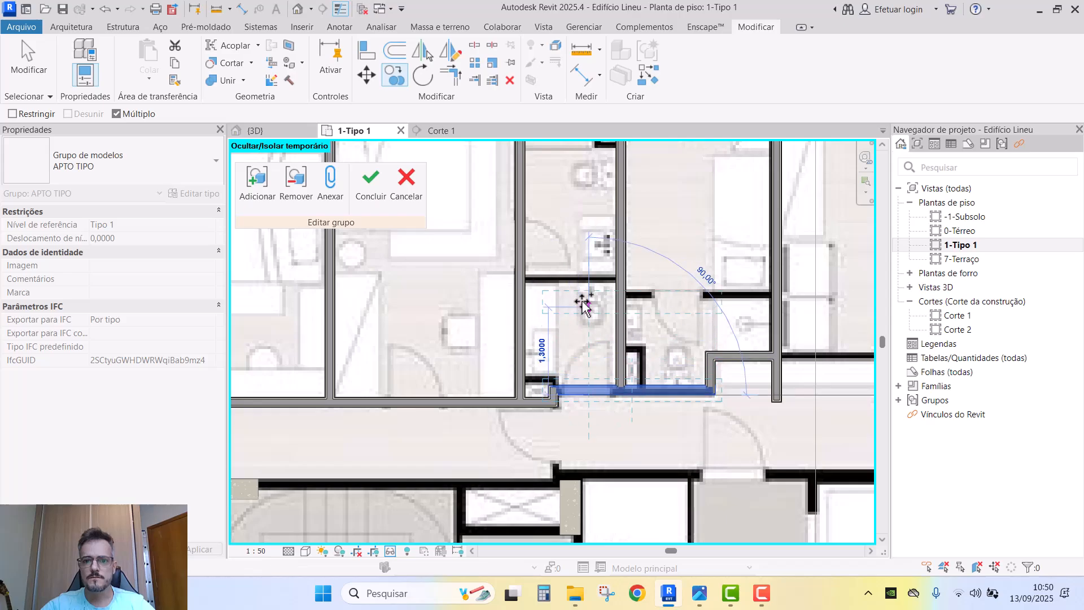
left_click(588, 287)
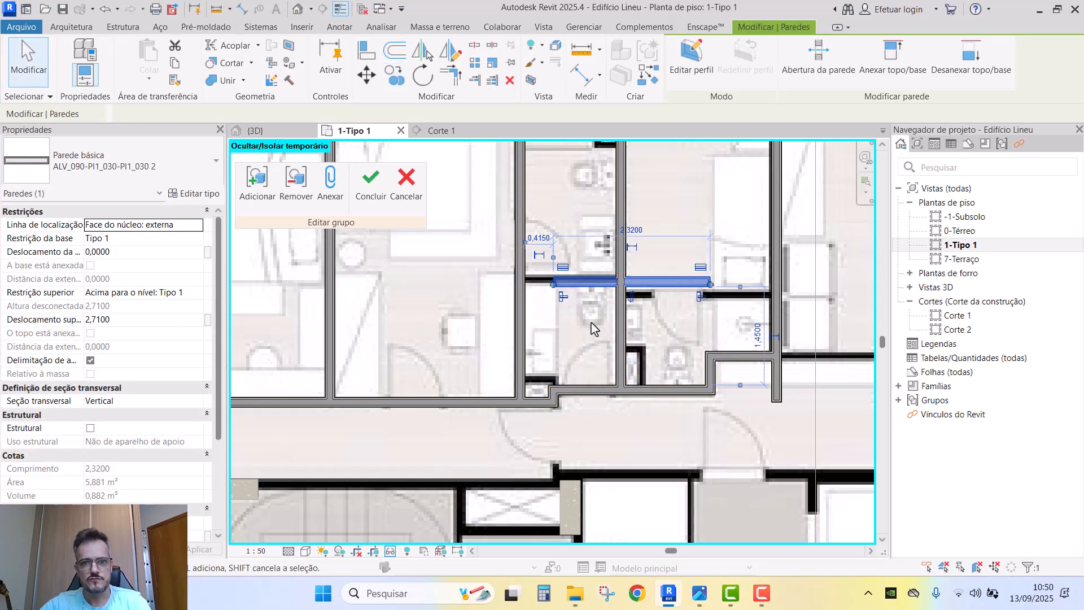
- Extend the new wall to the left wall and trim it at the right wall
middle_click_drag(596, 322, 562, 343)
scroll(570, 349, "down", 1)
key("t")
key("r")
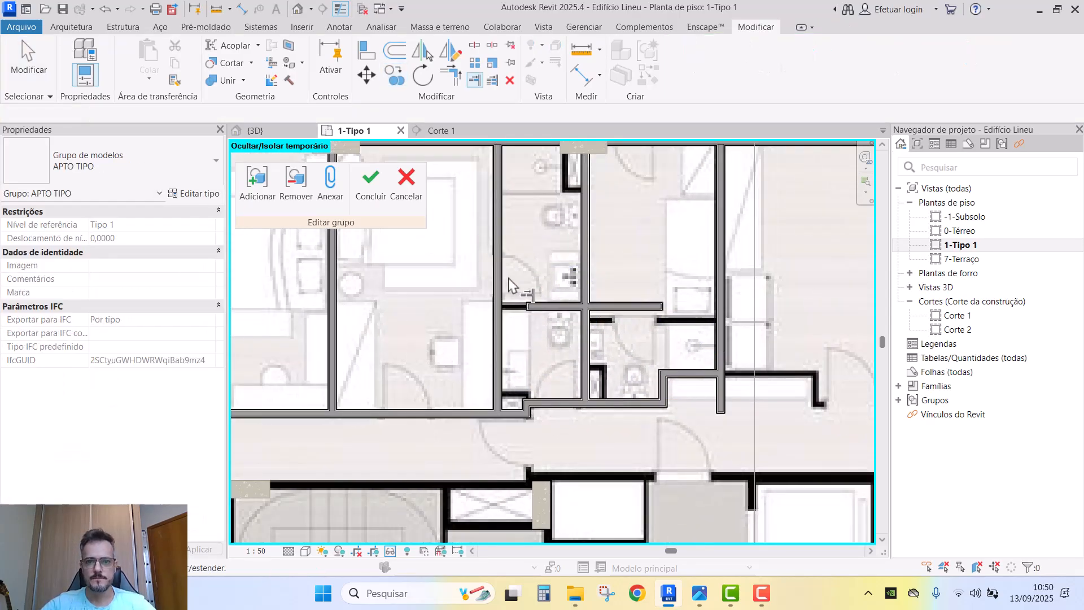
left_click(539, 305)
left_click(581, 278)
left_click(565, 308)
key("Escape")
left_click(564, 308)
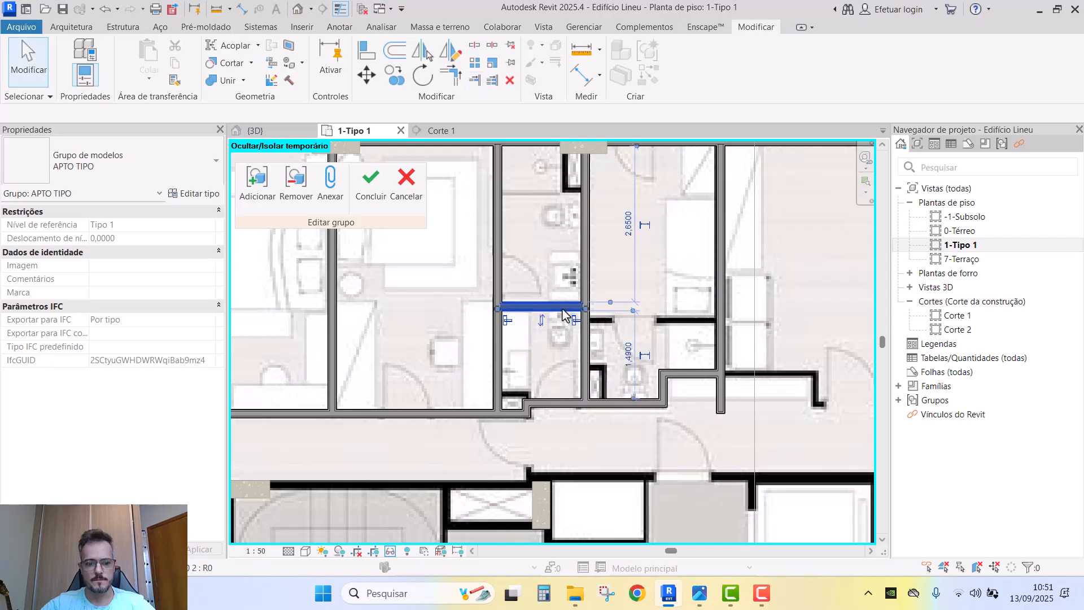
scroll(563, 309, "up", 2)
- Copy the new wall 0,20 below
key("c")
key("o")
left_click(649, 347)
key("Escape")
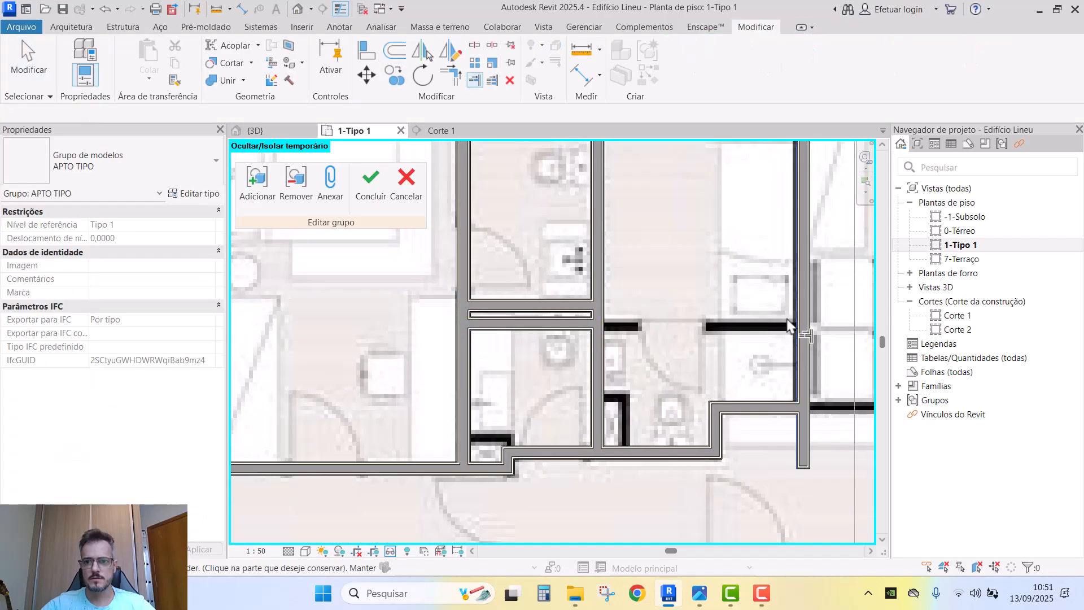
scroll(599, 405, "down", 3)
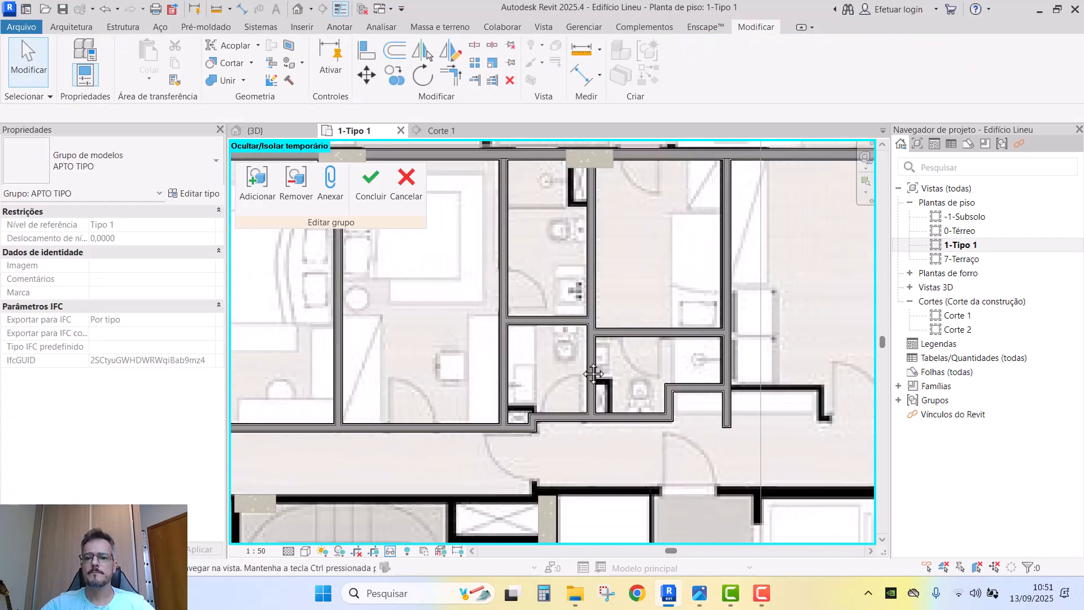
- Copy the partition wall twice: 1,6000 to the right and against the right wall
left_click(581, 415)
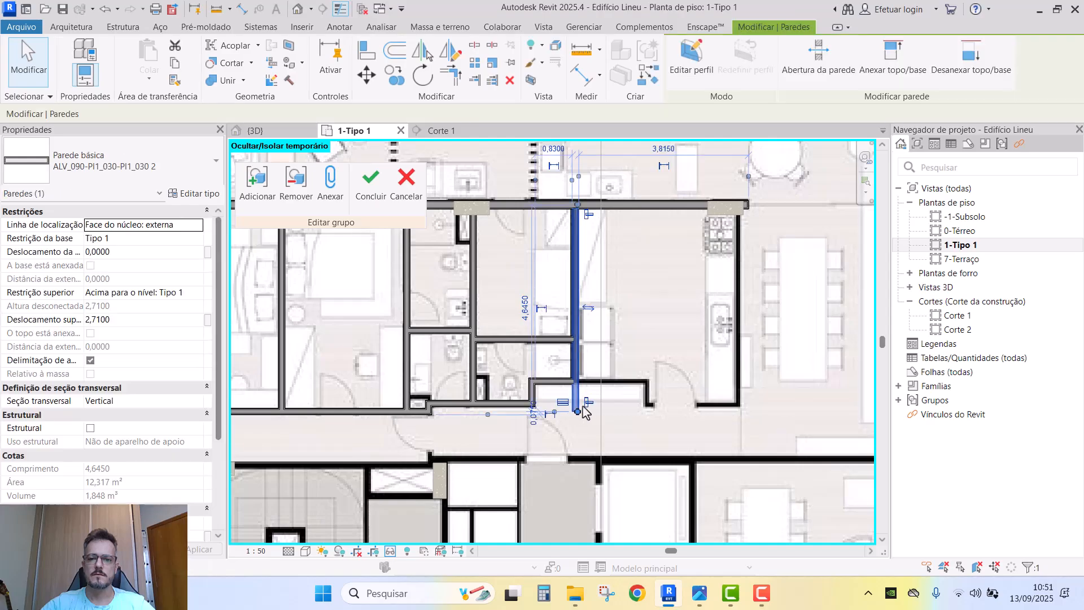
key("c")
key("o")
left_click(582, 415)
left_click(652, 415)
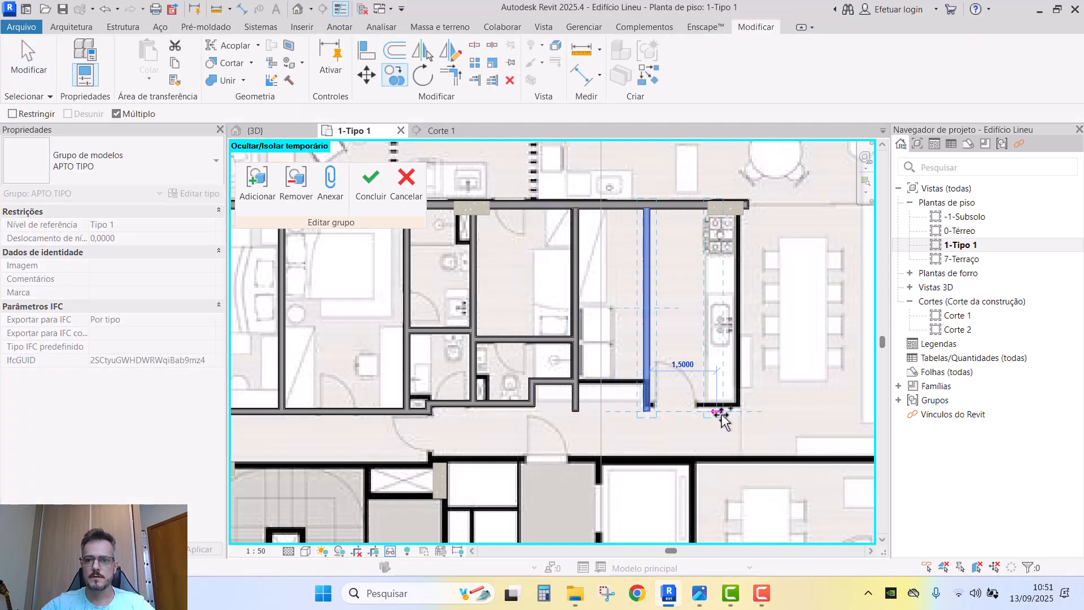
left_click(739, 417)
key("Escape")
scroll(763, 266, "up", 2)
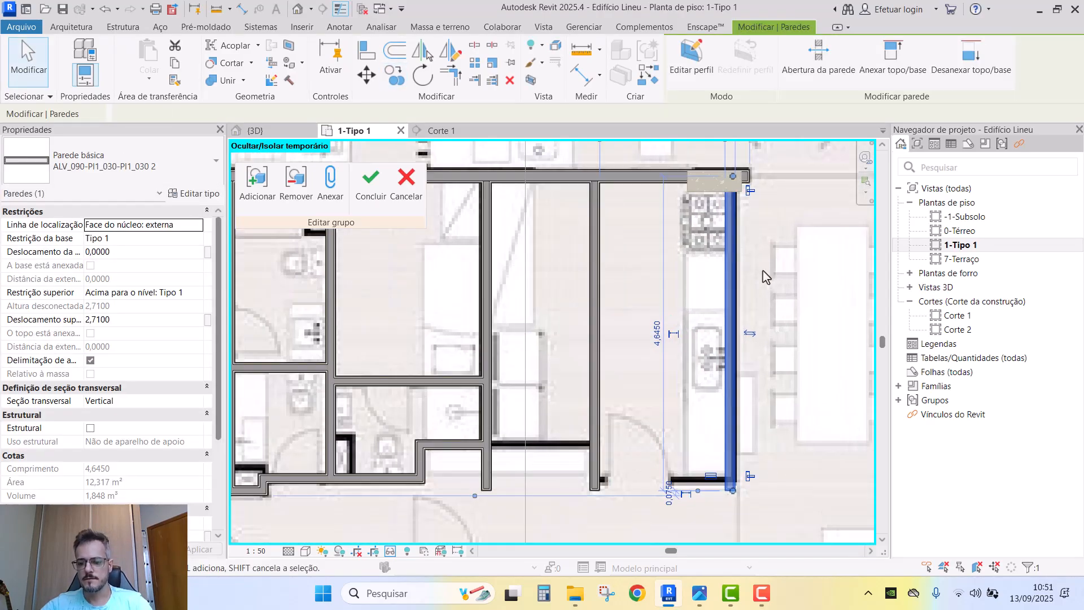
scroll(763, 270, "up", 2)
- Check the middle and left vertical walls, then corner-join the vertical wall with the short horizontal wall
left_click(597, 257)
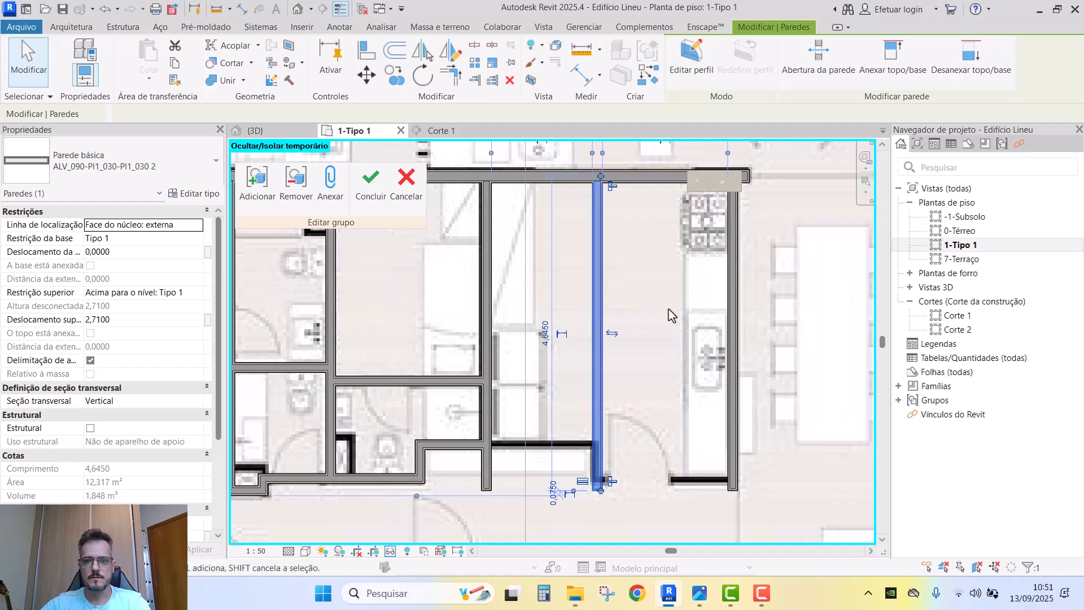
left_click(486, 350)
middle_click_drag(561, 431, 571, 407)
key("Escape")
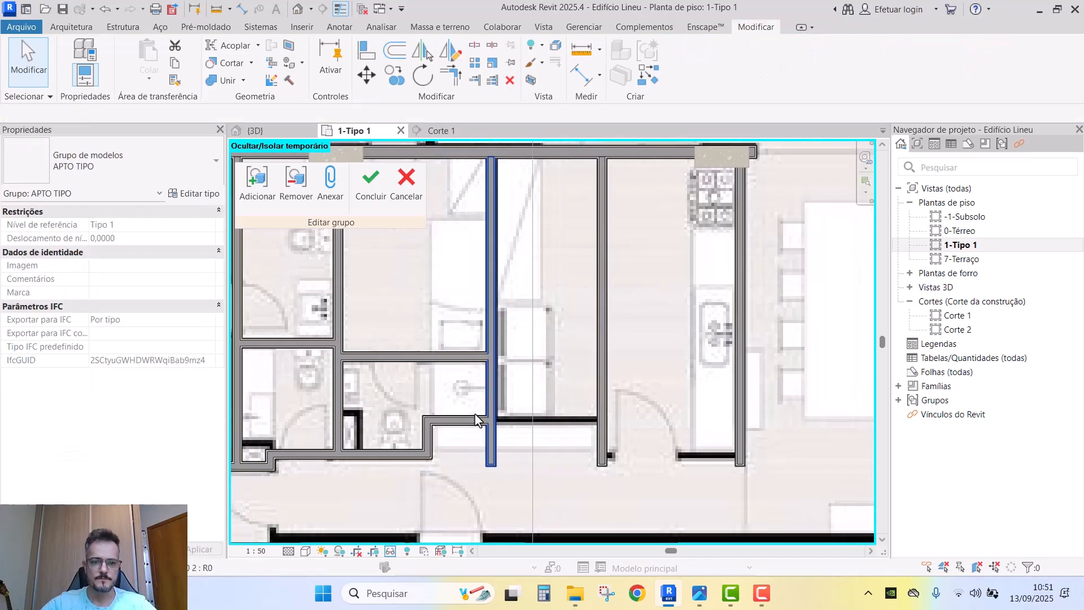
key("t")
key("r")
left_click(603, 403)
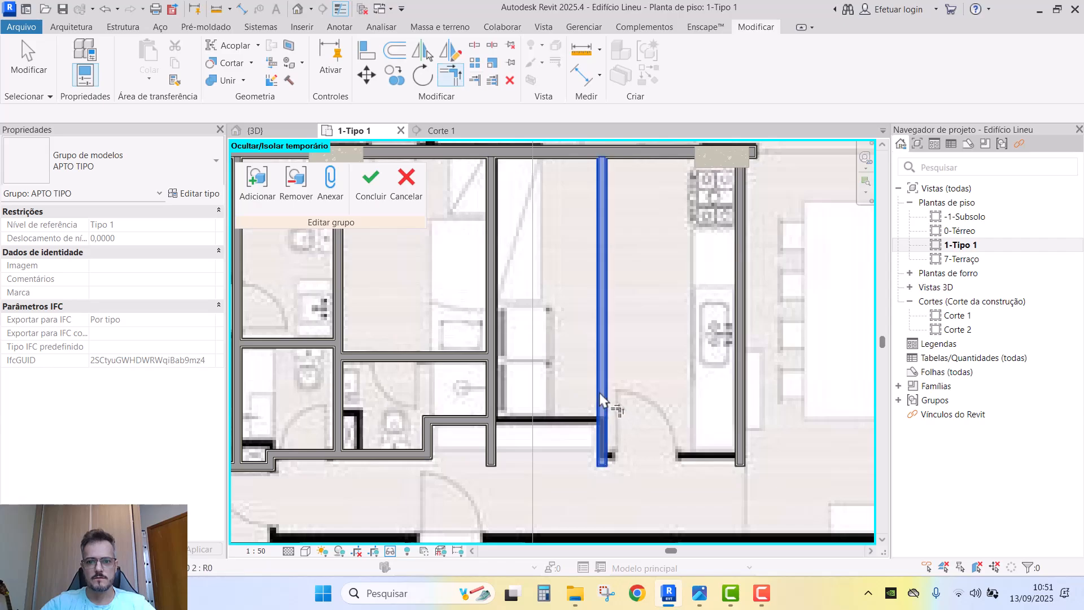
left_click(480, 416)
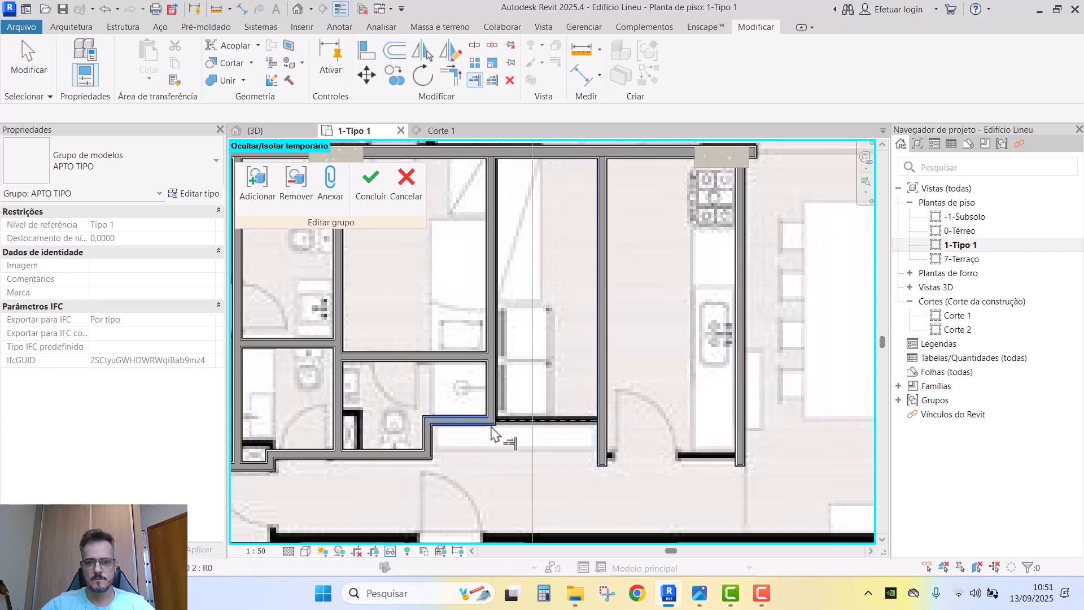
key("Escape")
- Copy the lower horizontal kitchen wall to the right
left_click(396, 455)
key("c")
key("c")
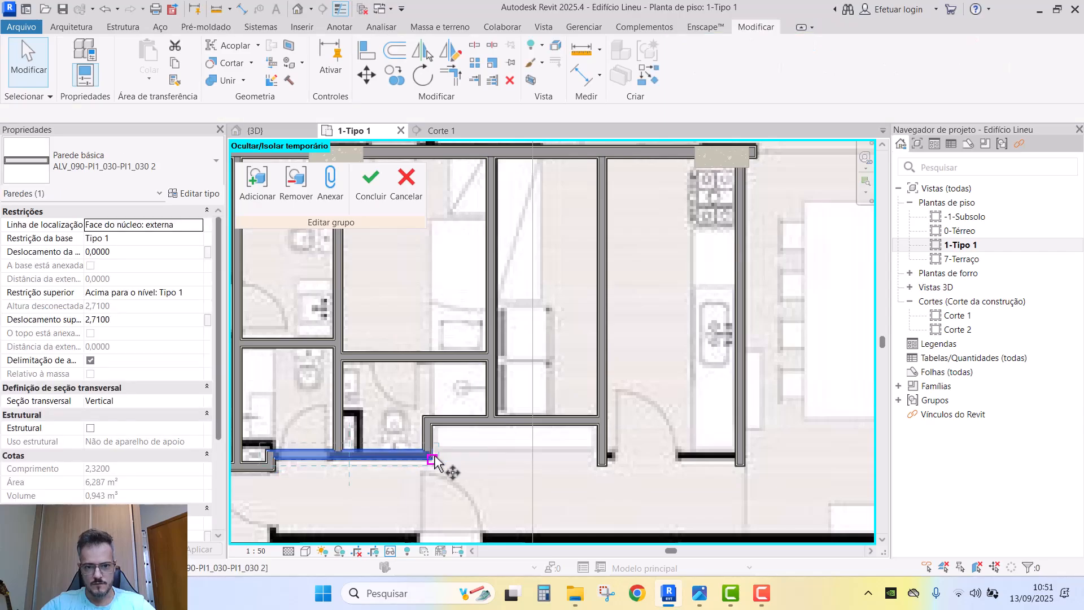
left_click(443, 459)
left_click(646, 455)
- Corner-join the copied wall with the right-hand wall and the middle vertical wall
key("t")
key("r")
left_click(635, 455)
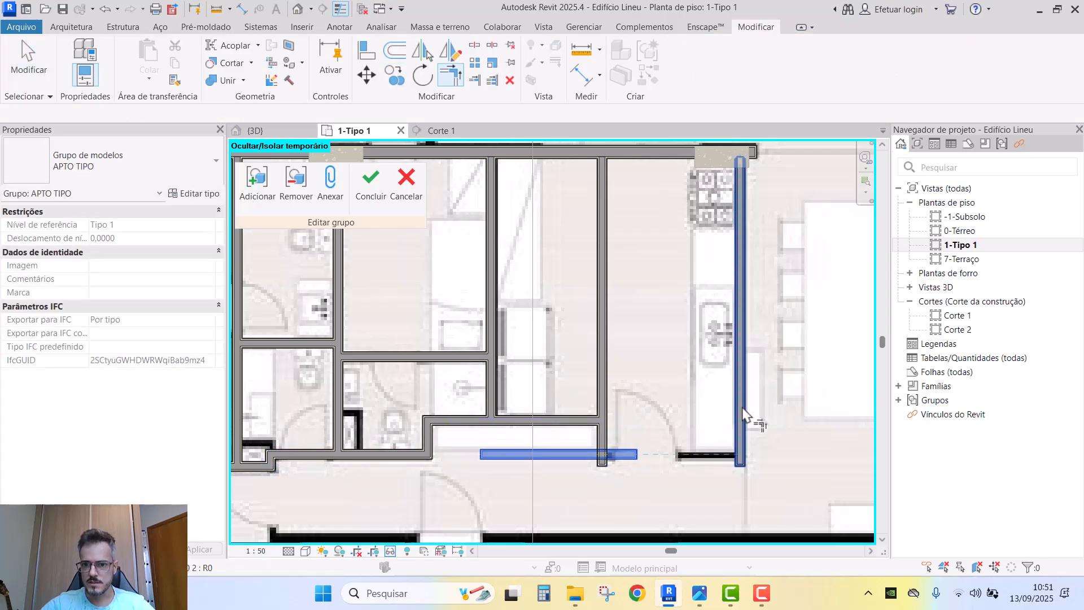
left_click(740, 410)
left_click(637, 459)
left_click(604, 439)
key("Escape")
scroll(666, 399, "down", 8)
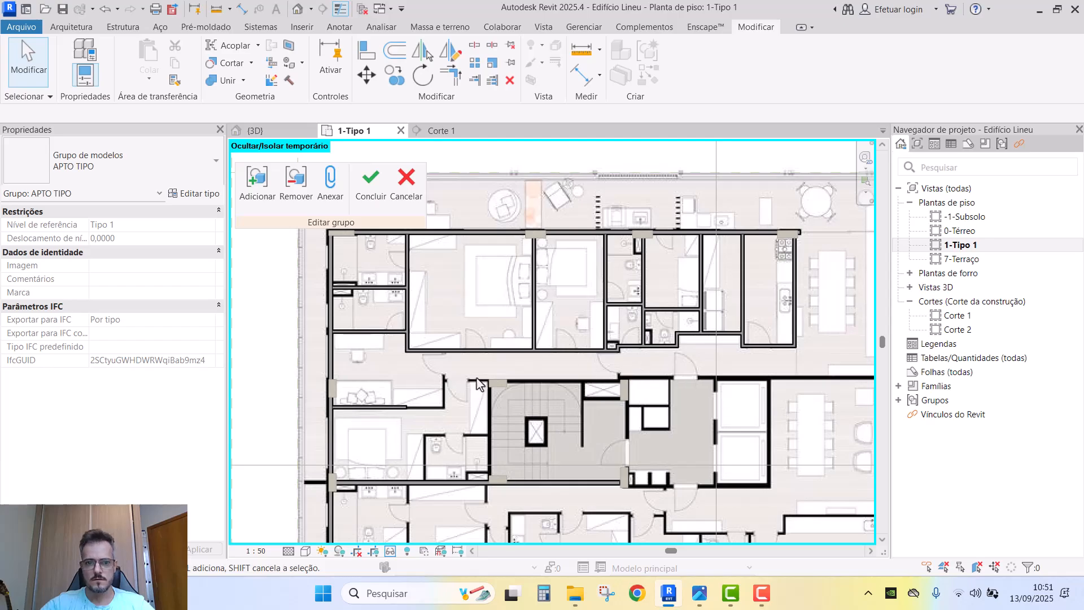
- Copy the left vertical wall to the right and extend it down to the horizontal wall
scroll(406, 408, "up", 4)
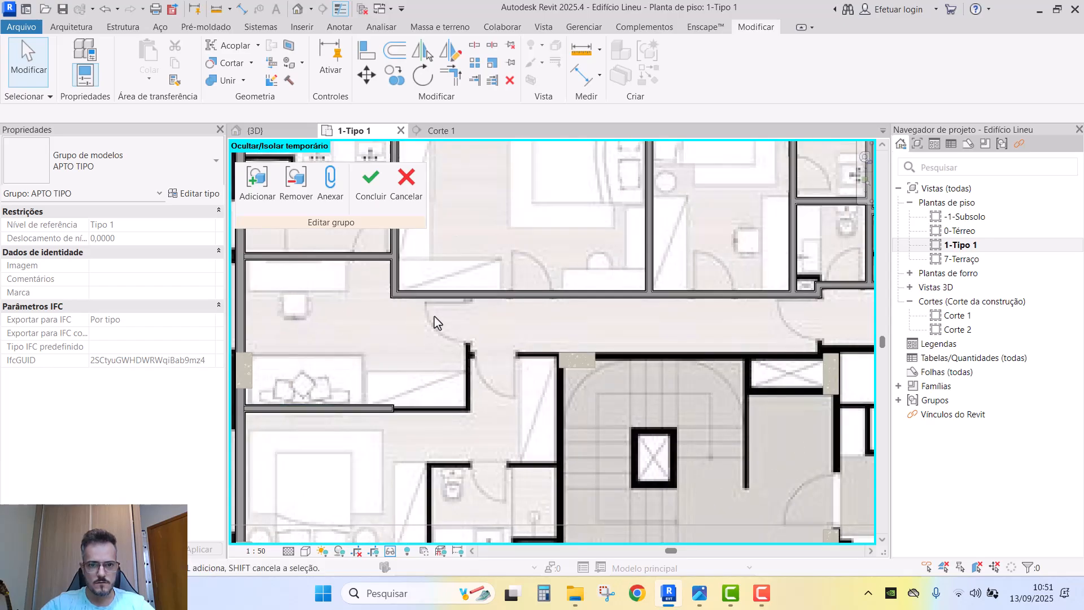
left_click(395, 277)
key("c")
key("o")
left_click(417, 272)
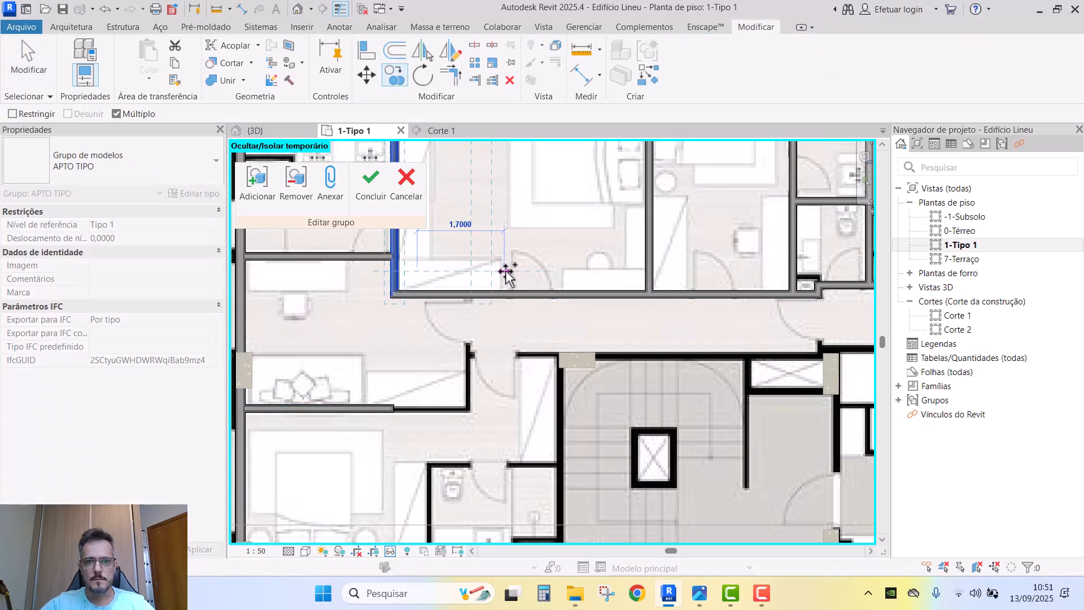
left_click(497, 272)
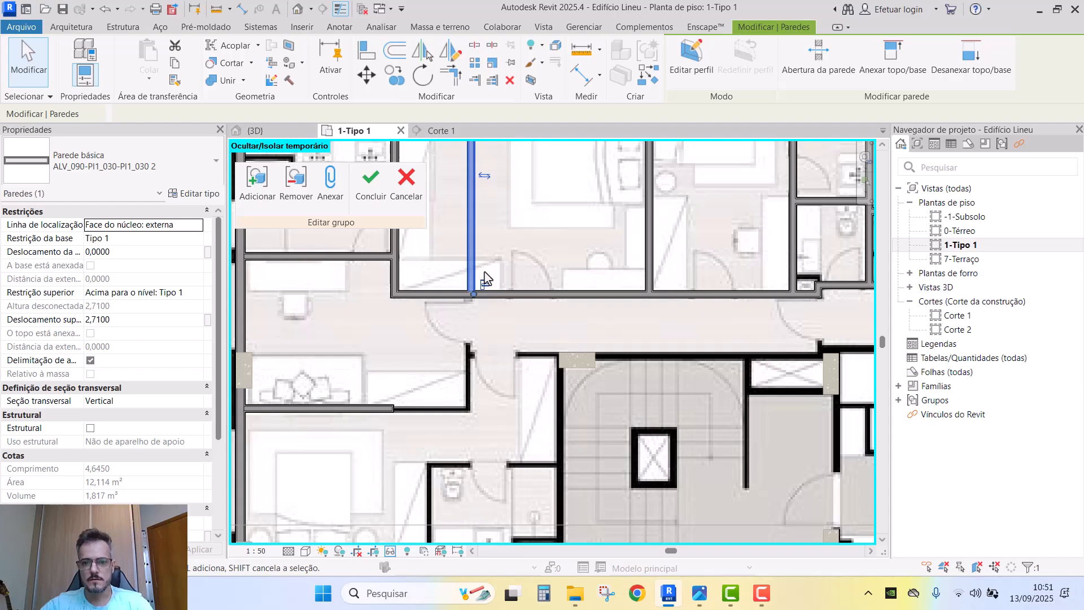
key("Escape")
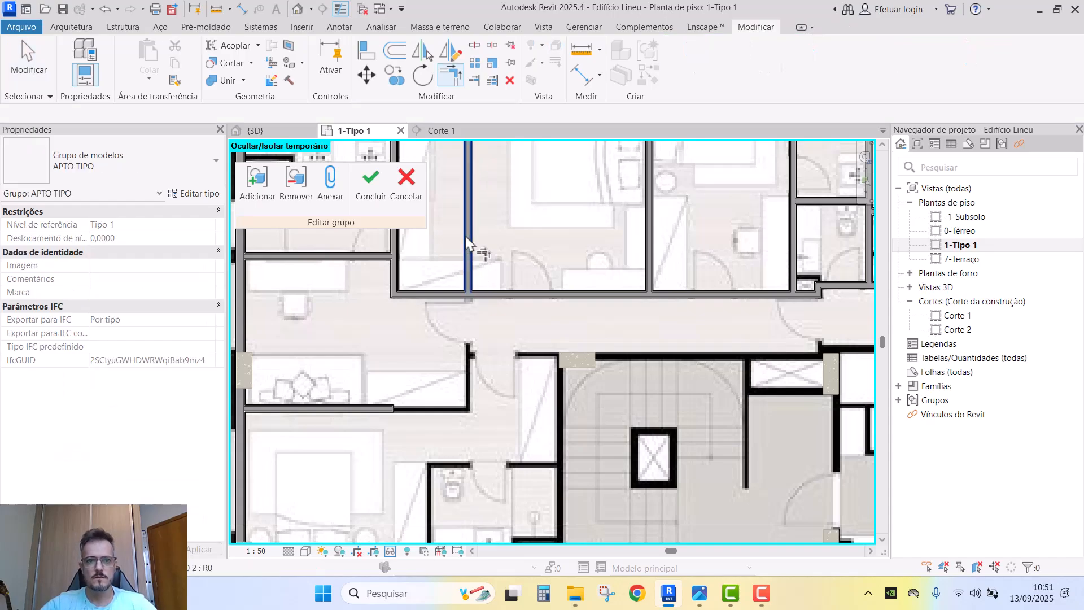
left_click(392, 408)
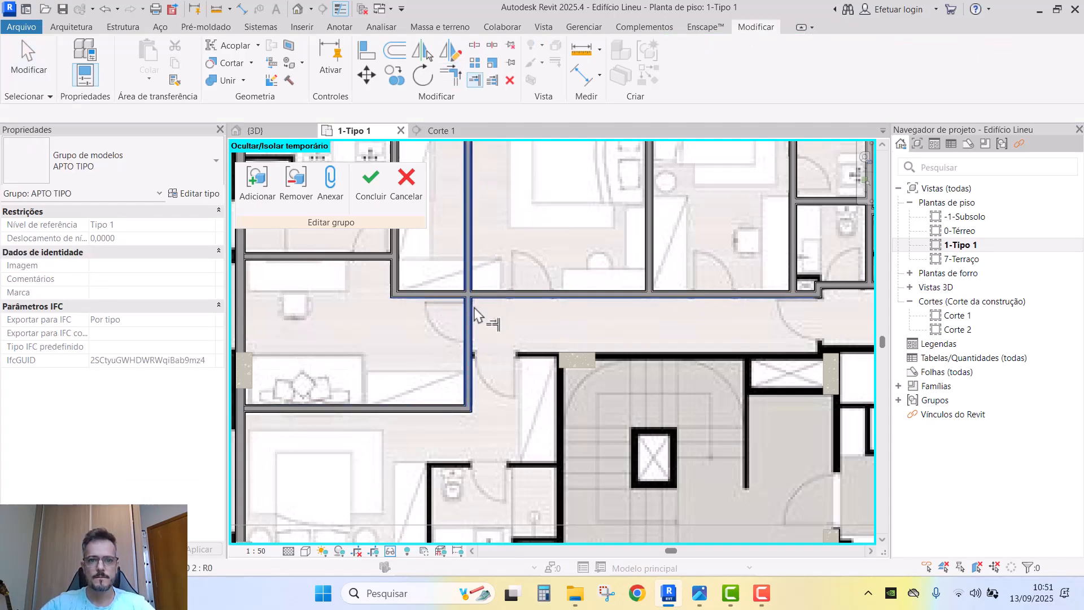
scroll(505, 378, "down", 2)
key("Escape")
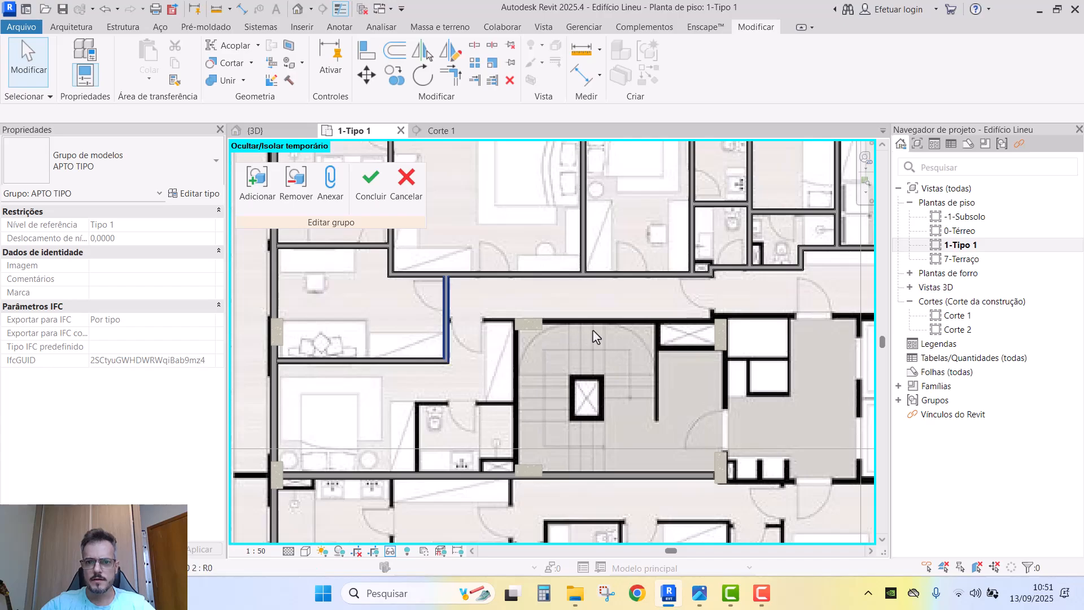
- Copy the long lower horizontal wall up to the corridor above the stairs, deleting a misplaced copy
left_click(590, 478)
key("c")
key("o")
left_click(614, 479)
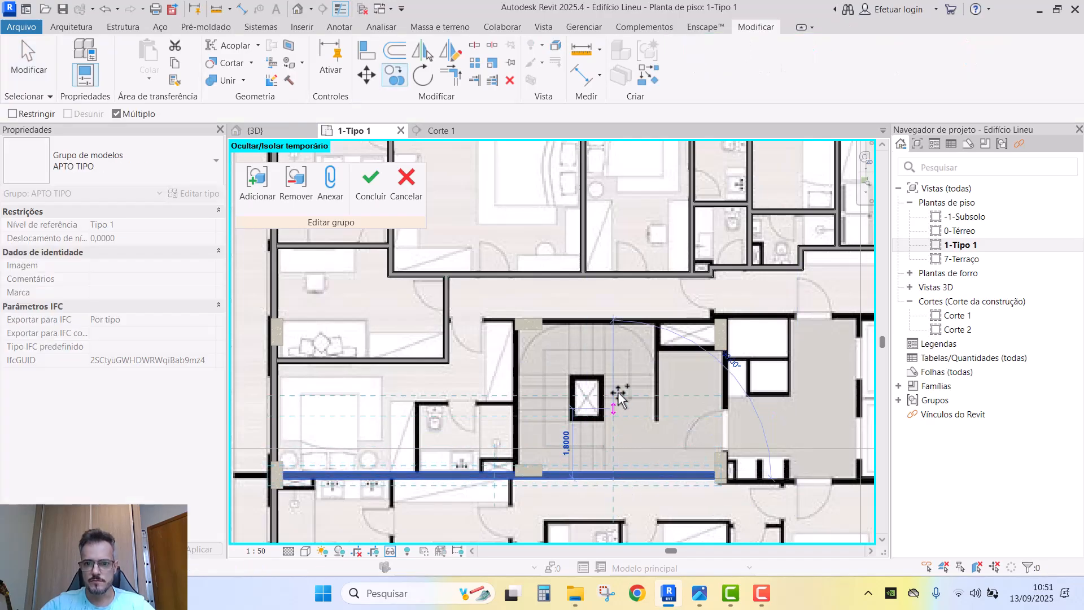
left_click(621, 323)
key("Escape")
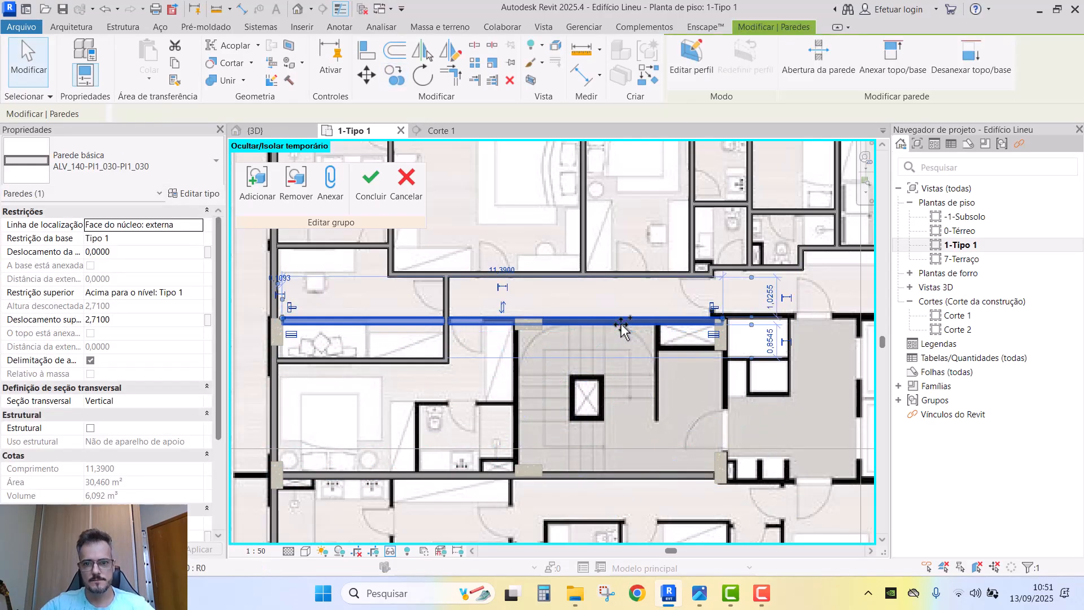
key("Delete")
left_click(616, 475)
key("c")
key("o")
left_click(633, 472)
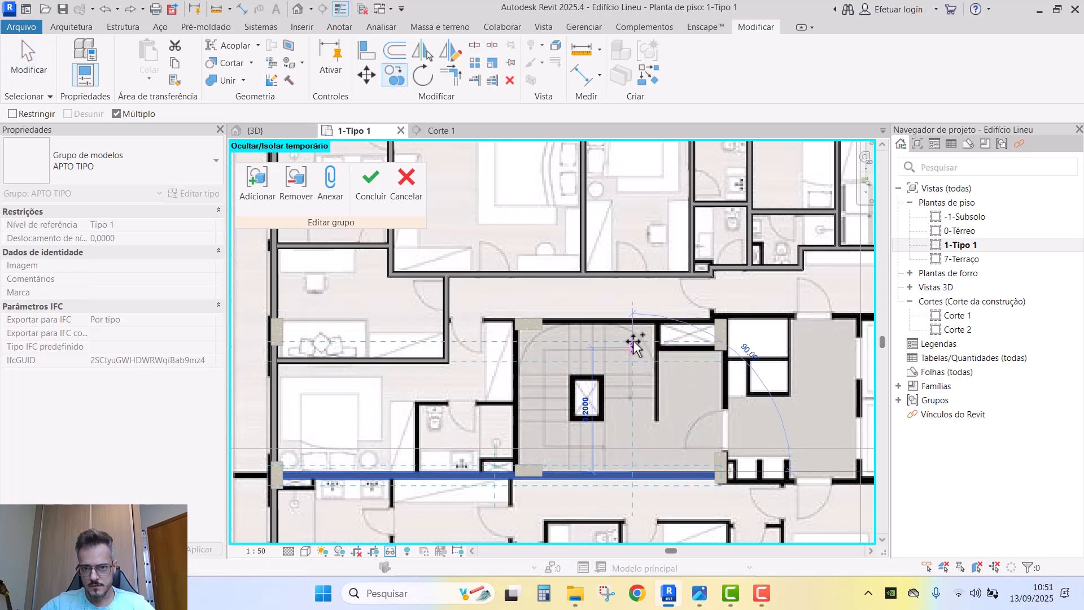
left_click(633, 324)
key("Escape")
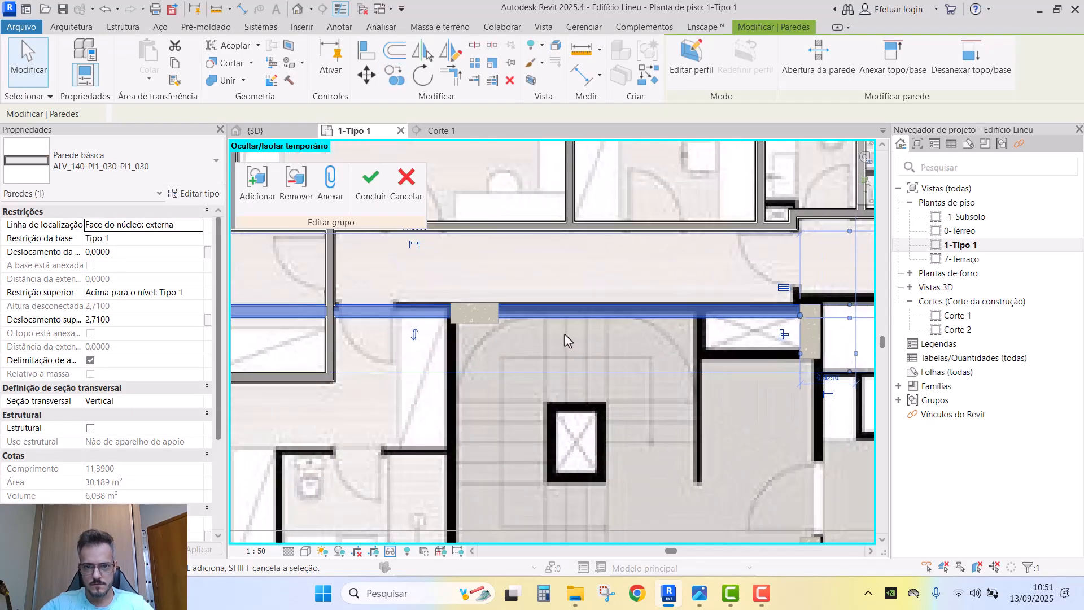
- Align the new corridor wall to the adjacent wall face
key("a")
key("l")
scroll(537, 318, "up", 5)
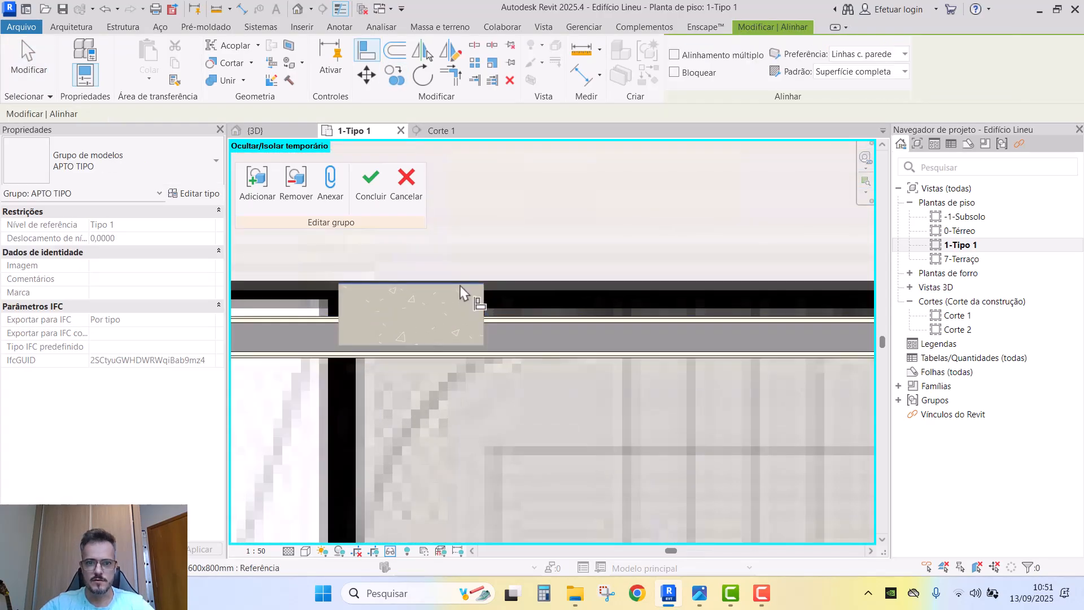
left_click(508, 323)
scroll(508, 323, "down", 4)
key("Escape")
key("Escape")
- Copy the left vertical wall beside the stair core and nudge it slightly left
middle_click_drag(552, 393, 570, 319)
scroll(571, 319, "down", 1)
left_click(257, 388)
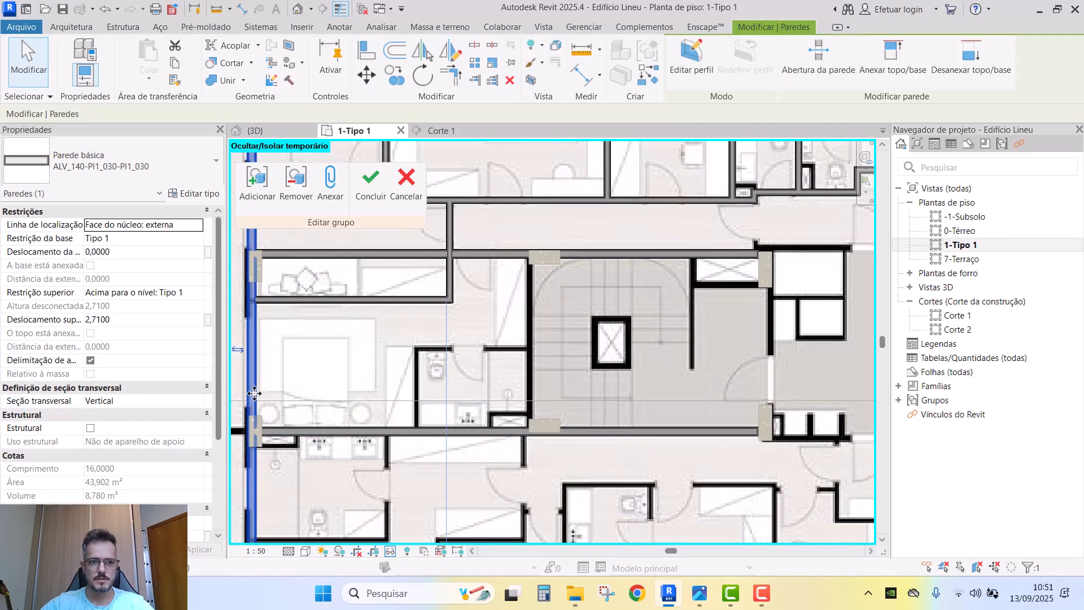
key("c")
key("o")
left_click(257, 391)
left_click(534, 391)
key("Escape")
scroll(535, 276, "up", 4)
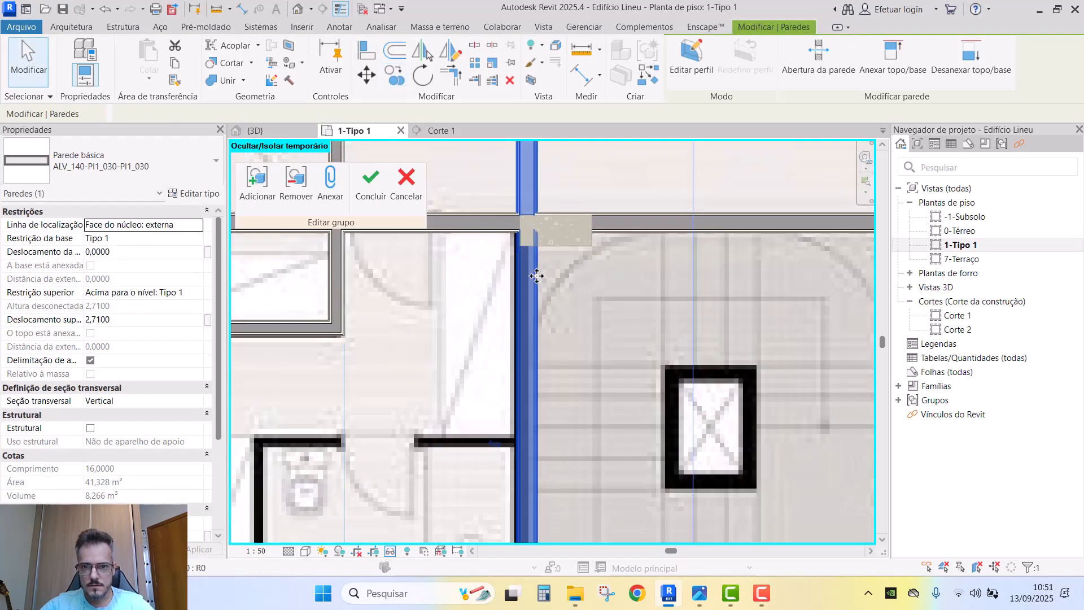
key("Left")
key("Left")
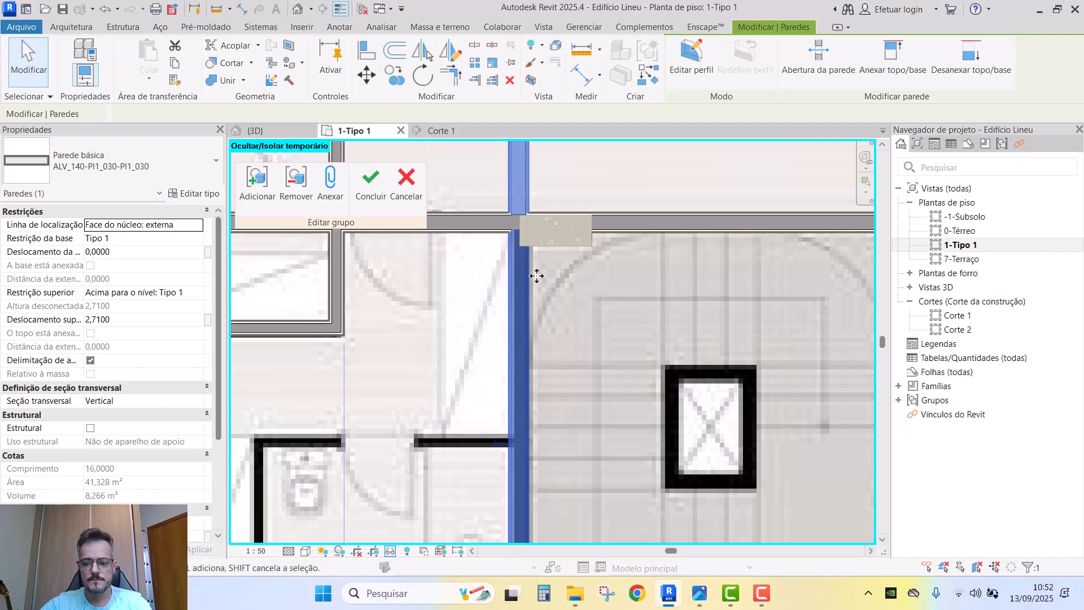
scroll(536, 278, "down", 3)
key("Escape")
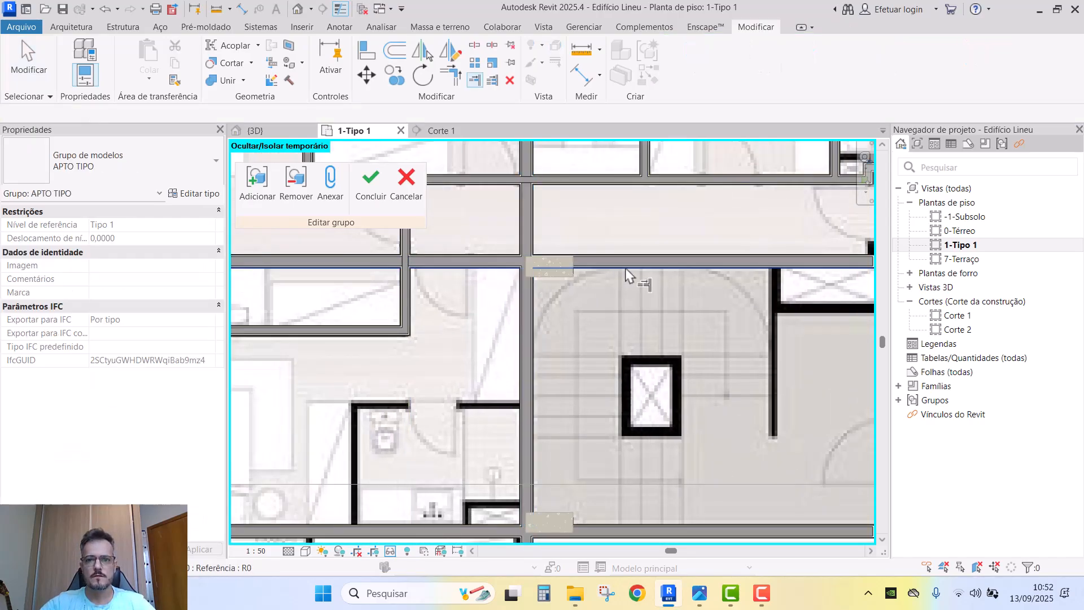
- Clean up the wall crossing by the stair core, removing the vertical wall's excess and splitting the horizontal wall
key("t")
key("r")
left_click(603, 269)
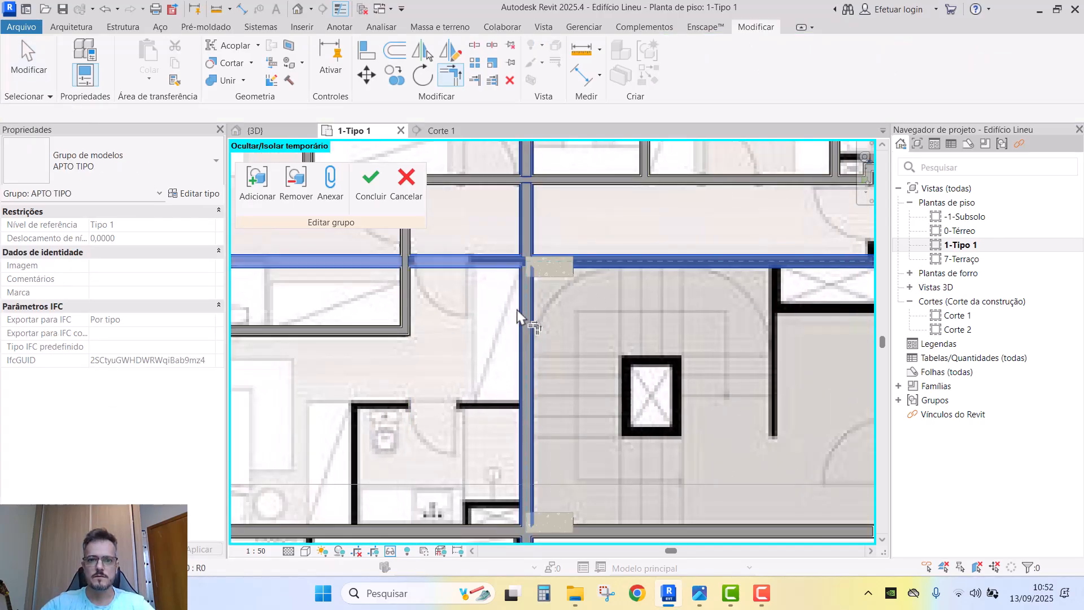
left_click(524, 308)
scroll(448, 310, "down", 2)
middle_click_drag(448, 309, 460, 268)
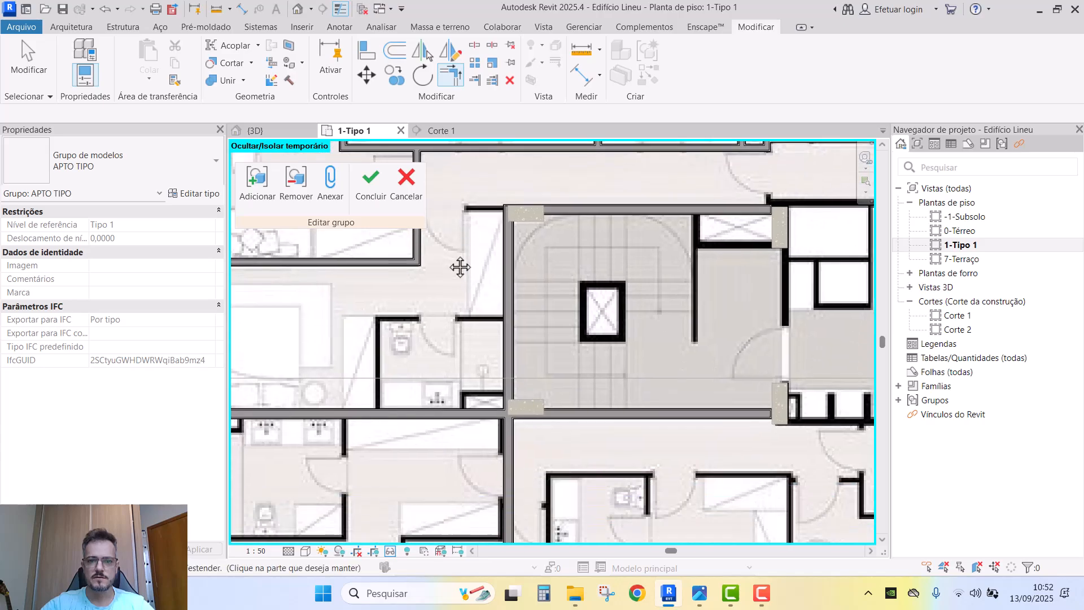
key("ctrl+z")
scroll(516, 197, "up", 1)
middle_click_drag(516, 197, 555, 337)
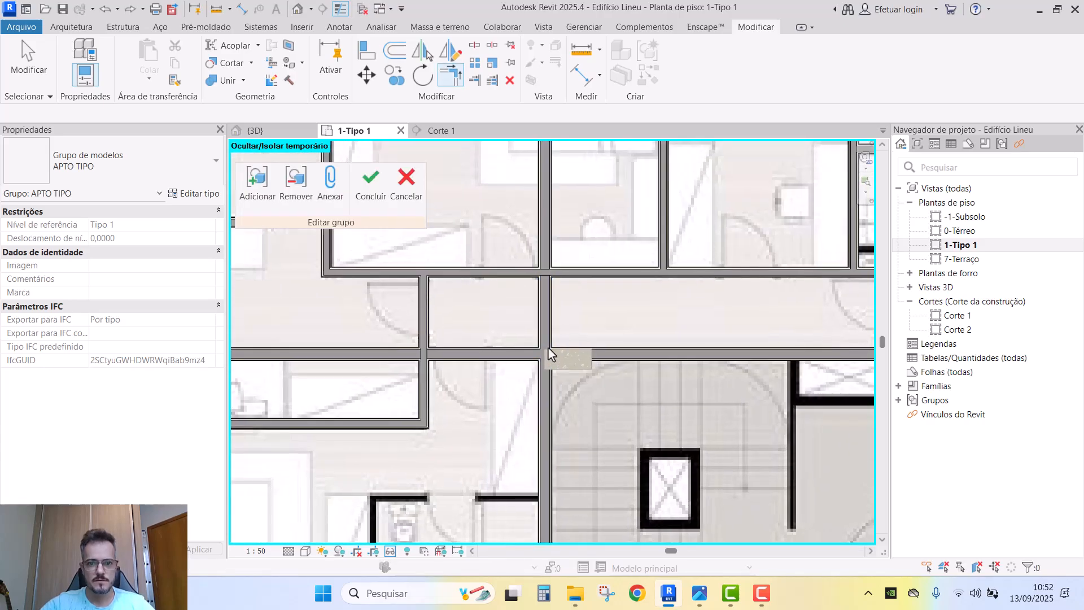
left_click(540, 384)
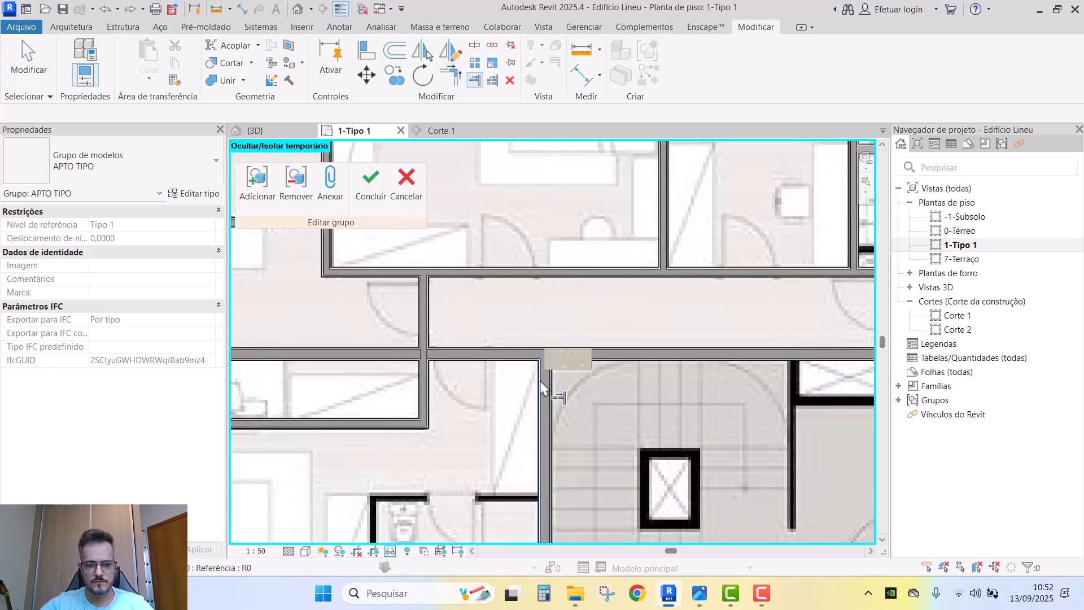
left_click(514, 354)
key("Escape")
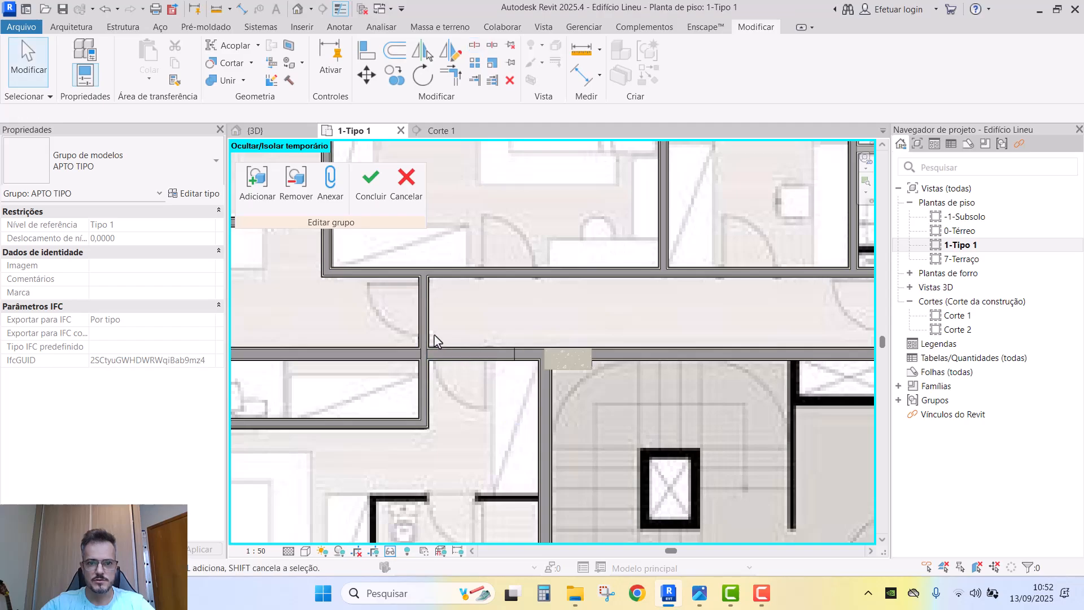
- Change the short interior wall to a thinner wall type
left_click(449, 355)
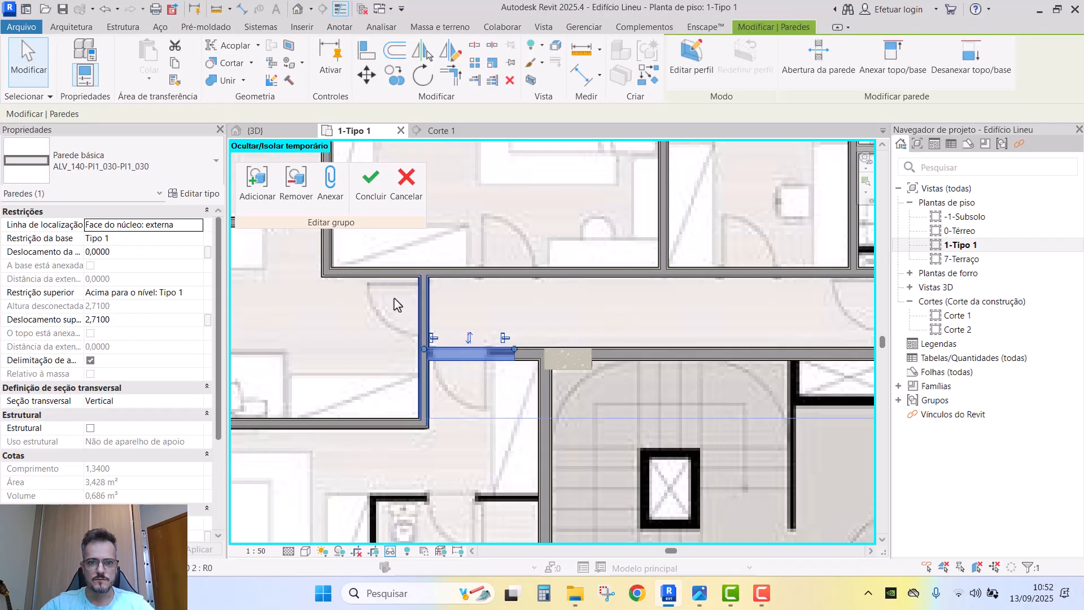
left_click(136, 155)
left_click(117, 244)
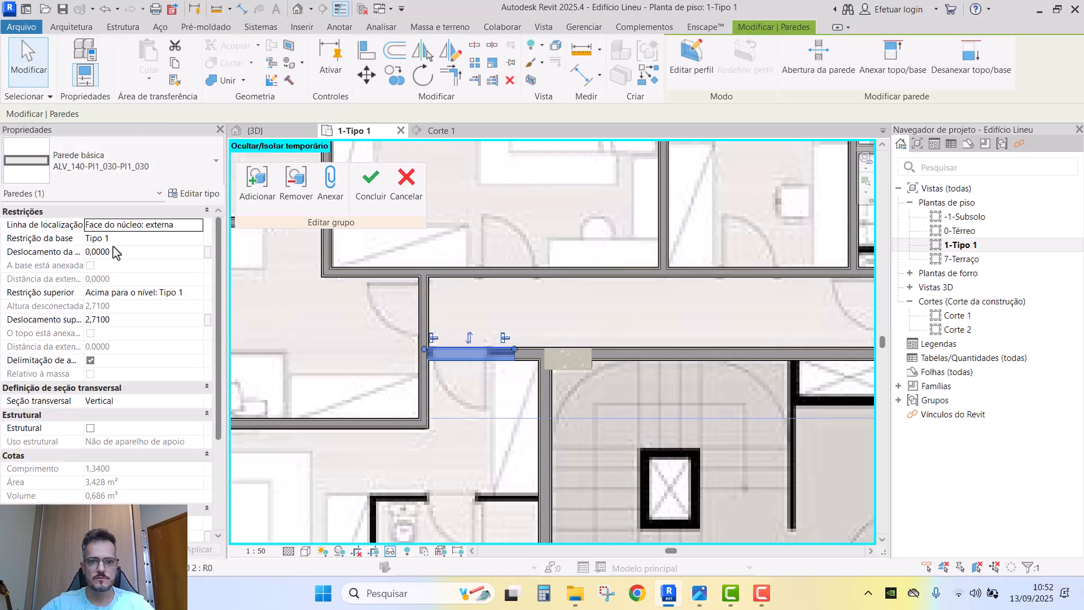
key("Escape")
scroll(547, 385, "up", 2)
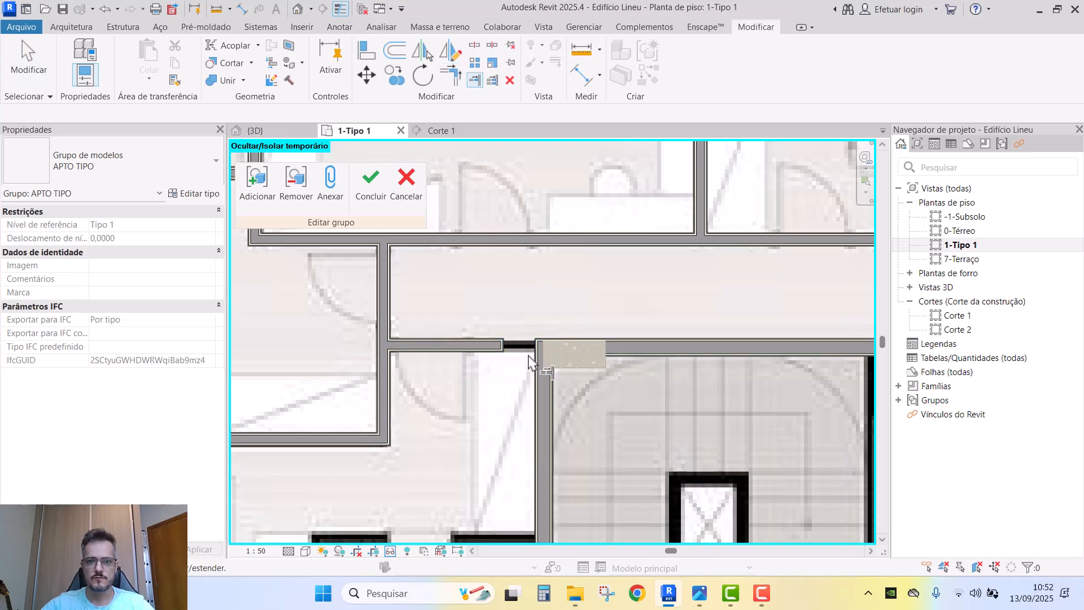
- Extend the corridor partition to meet the vertical stair-core wall
left_click(491, 346)
scroll(527, 320, "down", 3)
key("Escape")
middle_click_drag(528, 320, 519, 182)
scroll(519, 182, "down", 1)
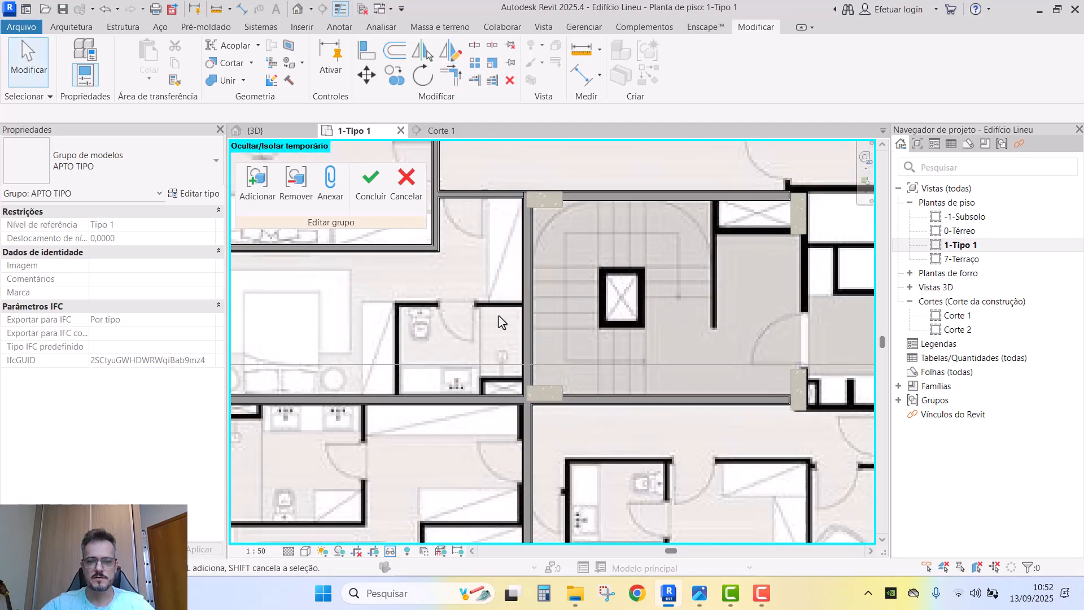
- Copy the thin wall down to sit above the bathroom and nudge it slightly lower
left_click(496, 202)
scroll(493, 220, "up", 2)
key("c")
key("o")
left_click(490, 204)
left_click(490, 343)
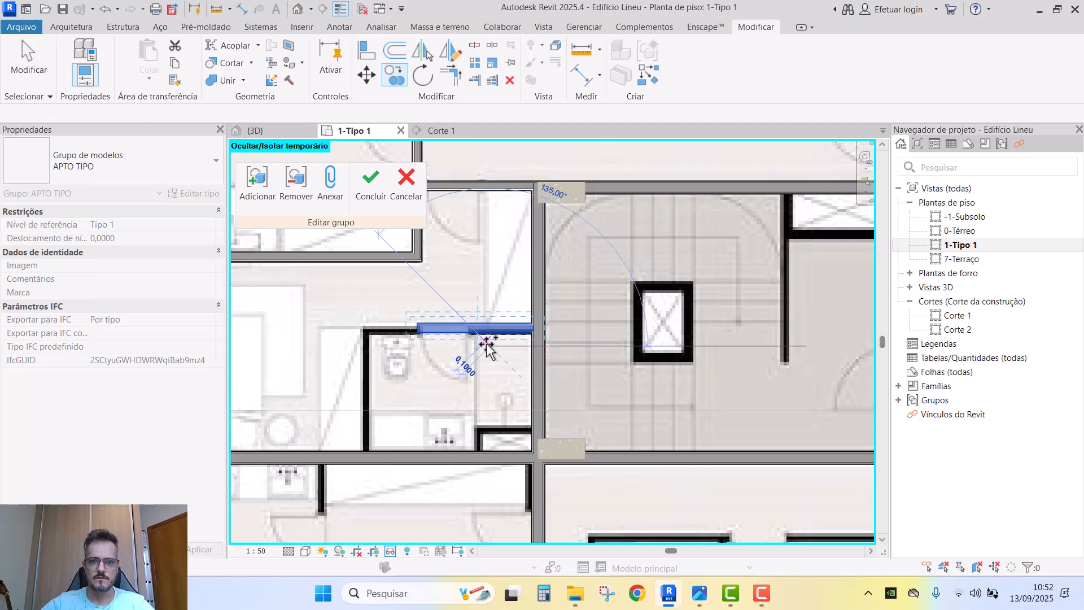
middle_click_drag(461, 381, 546, 376)
key("Escape")
key("Escape")
left_click(545, 329)
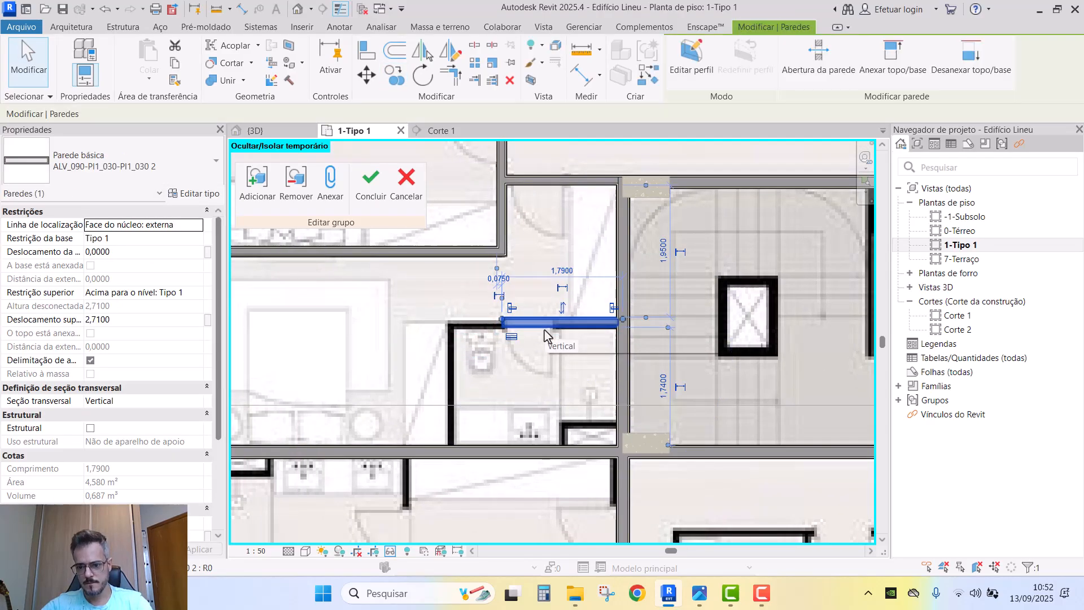
key("Down")
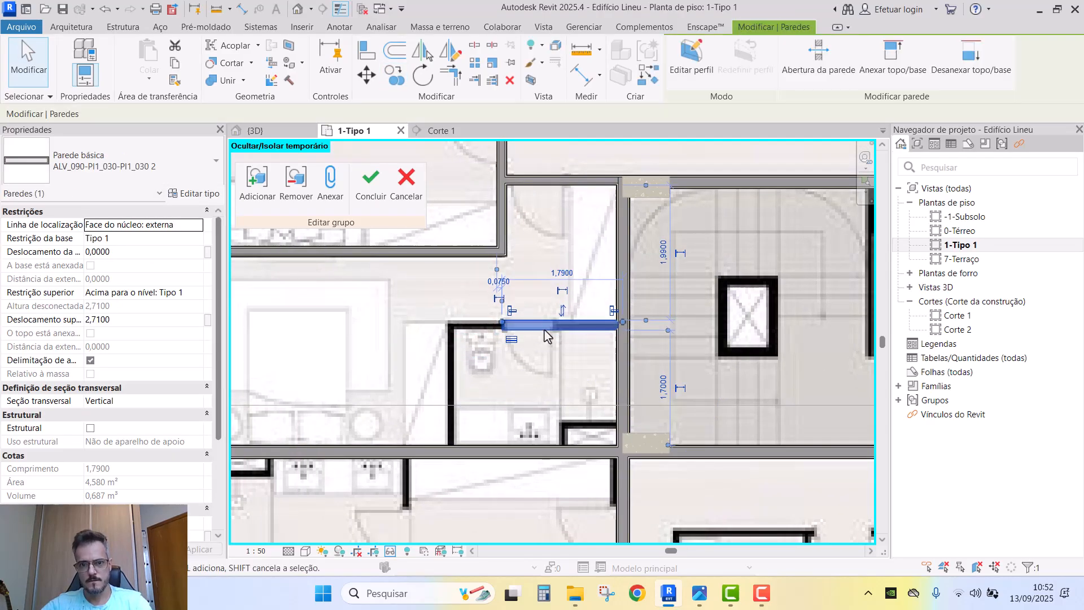
- Stretch the vertical wall above the bathroom downward toward the new partition
left_click(483, 249)
left_click(505, 217)
left_click_drag(497, 255, 498, 286)
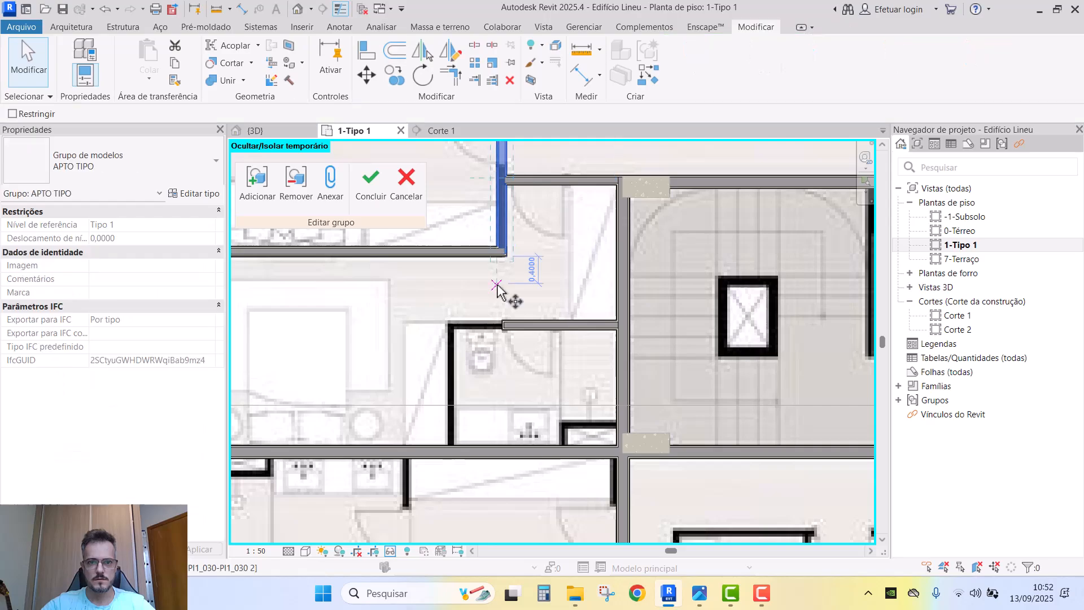
key("c")
key("o")
key("Escape")
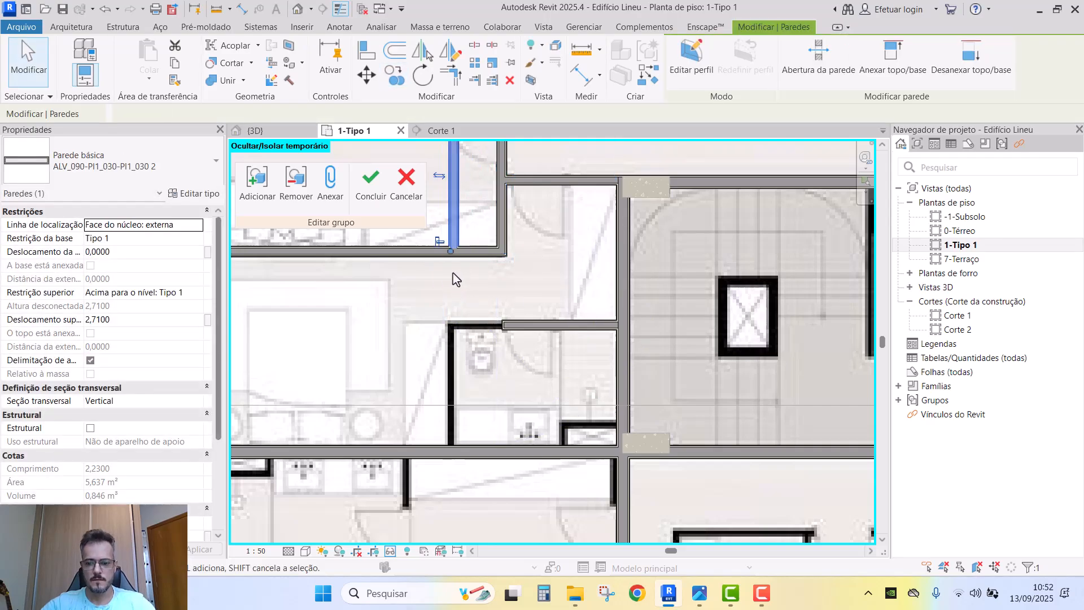
- Extend the vertical bathroom wall and join it with the horizontal partition into a closed corner
key("t")
key("r")
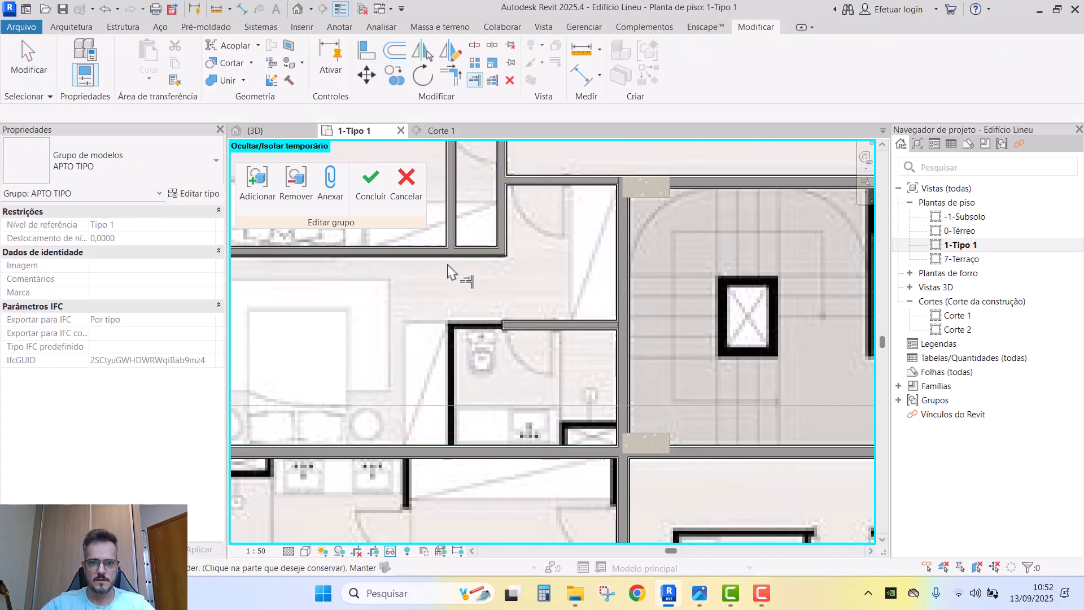
left_click(451, 238)
left_click(449, 386)
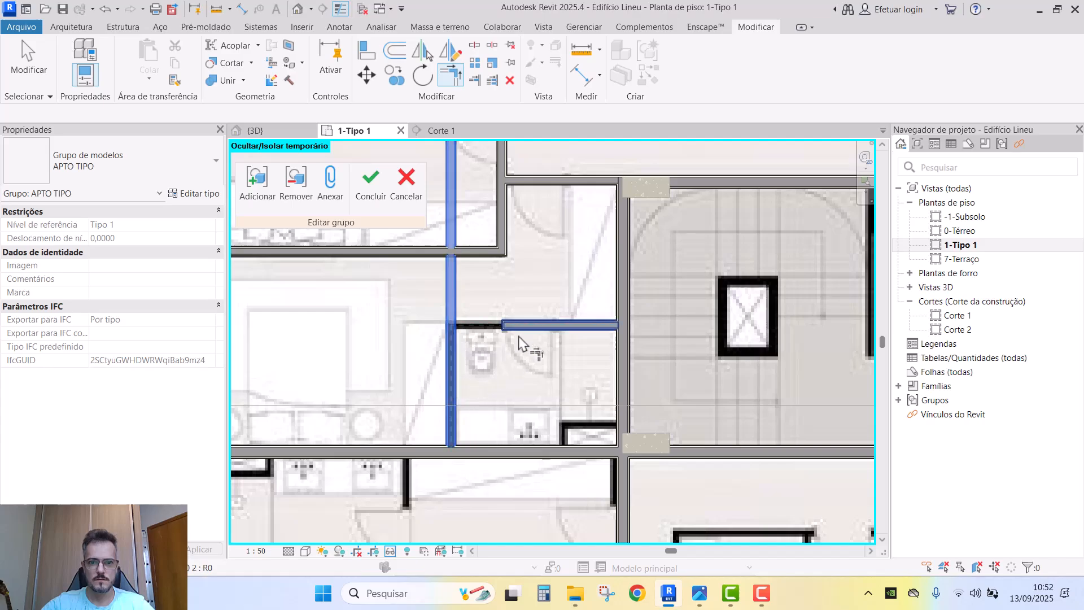
left_click(517, 329)
key("Escape")
left_click(455, 351)
scroll(539, 337, "down", 2)
middle_click_drag(699, 332, 571, 358)
key("Escape")
scroll(571, 358, "down", 2)
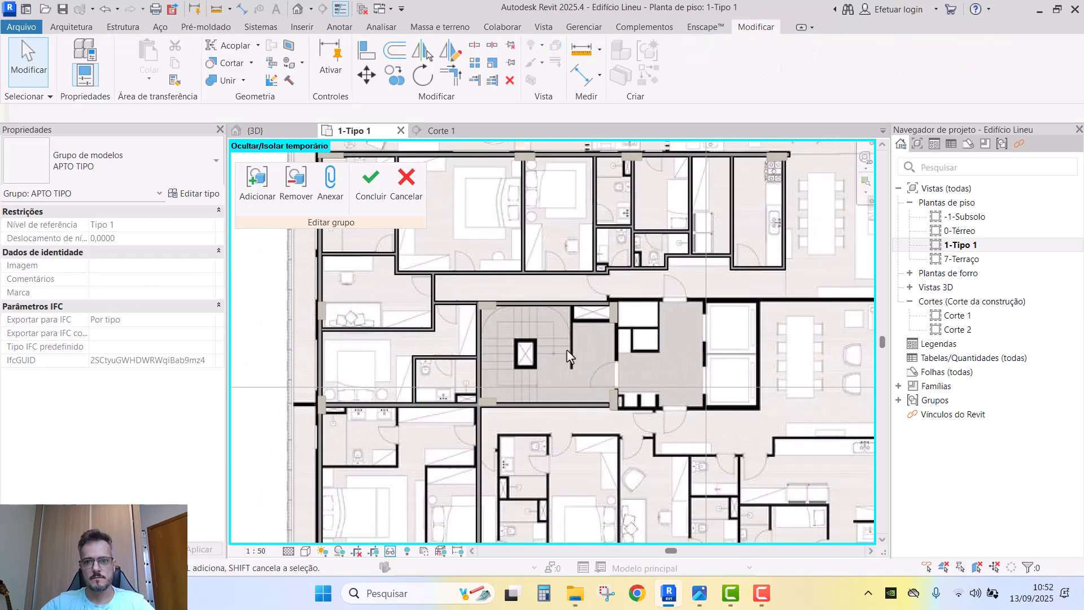
middle_click_drag(515, 307, 511, 329)
middle_click_drag(358, 208, 378, 244)
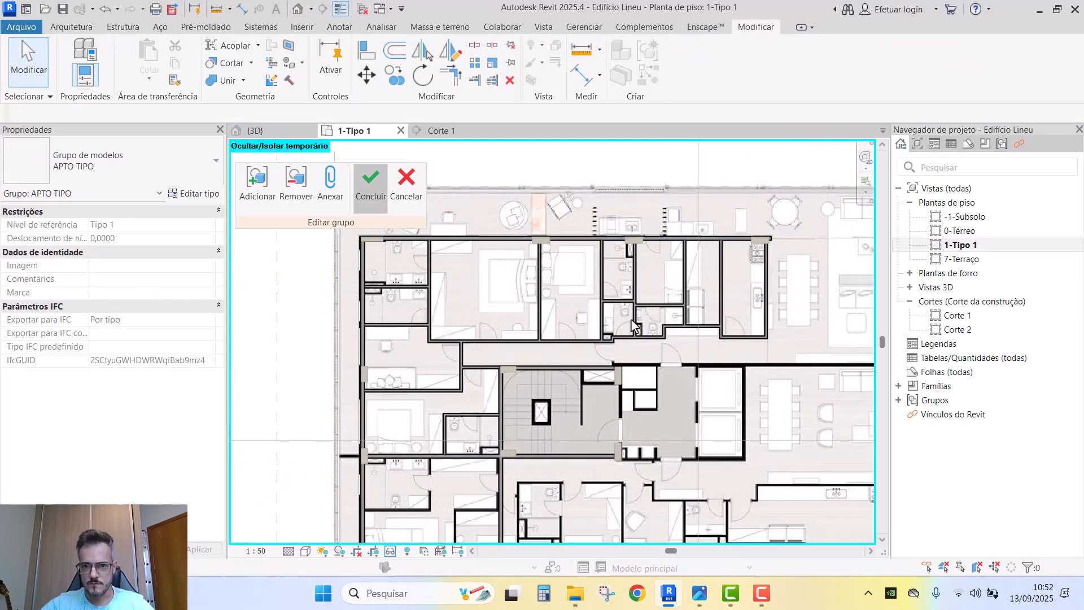
- Reopen the APTO TIPO group for editing and undo an unwanted wall extension
scroll(615, 324, "up", 5)
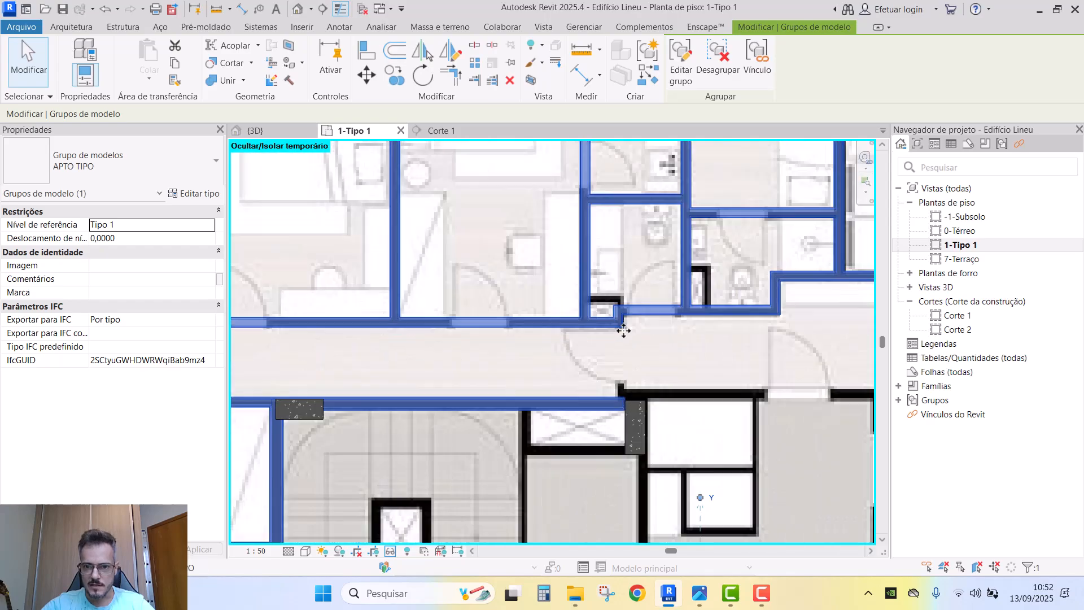
double_click(614, 320)
scroll(625, 419, "up", 2)
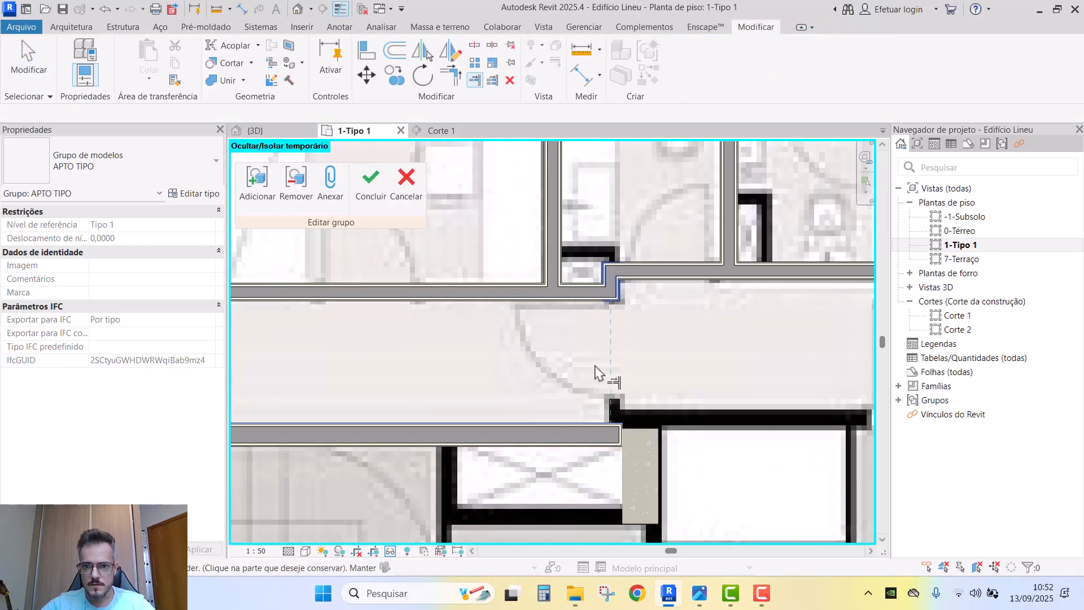
scroll(595, 374, "down", 3)
key("Escape")
key("Escape")
middle_click_drag(752, 402, 376, 353)
scroll(601, 354, "down", 1)
scroll(709, 347, "up", 2)
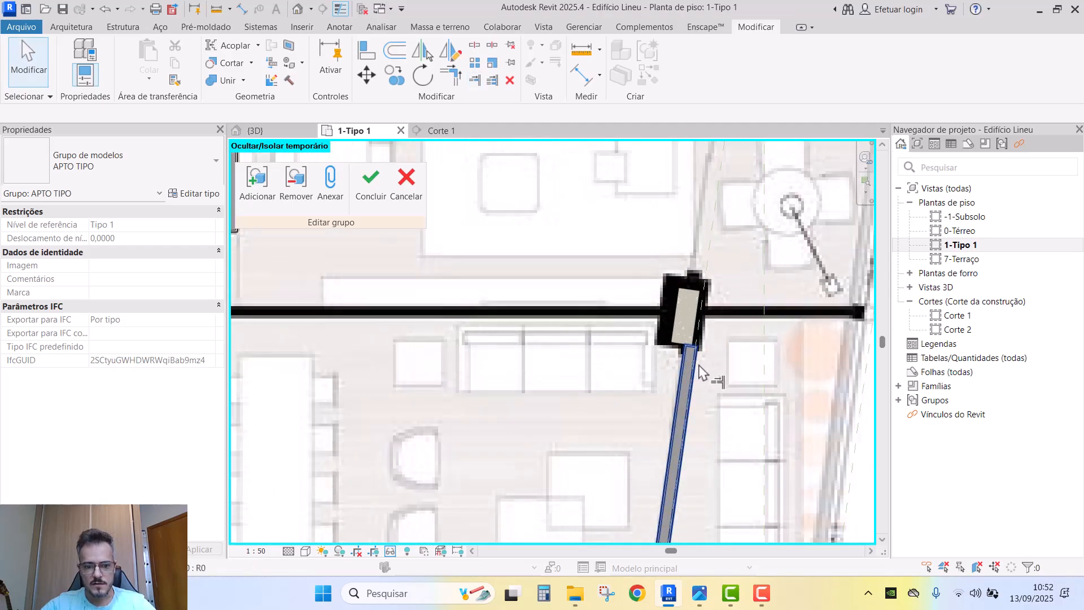
scroll(694, 381, "down", 3)
scroll(449, 334, "up", 2)
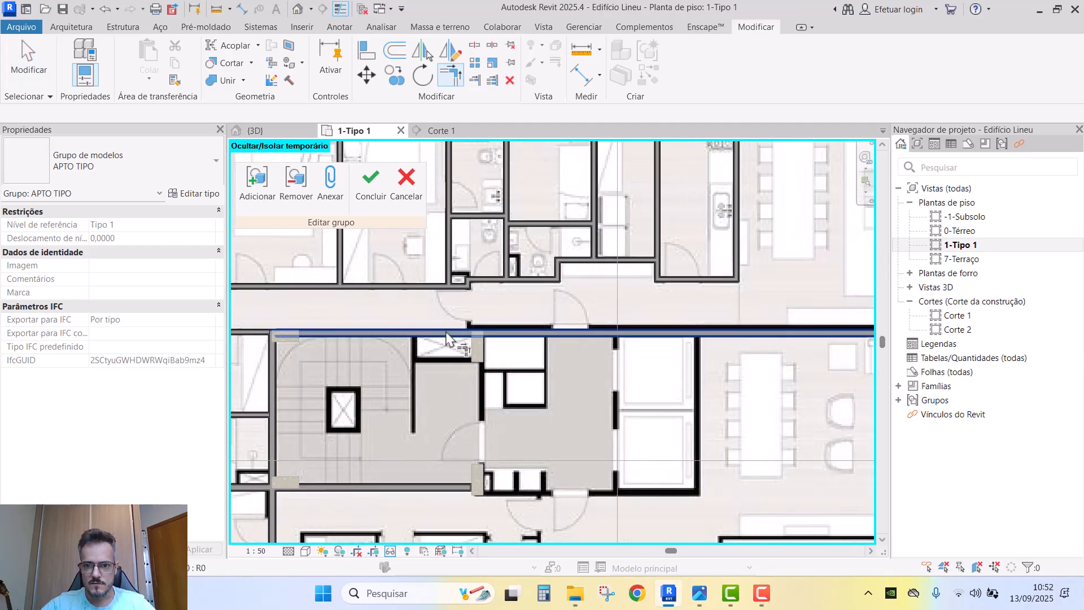
middle_click_drag(556, 330, 546, 331)
scroll(546, 331, "up", 2)
key("Escape")
key("ctrl+z")
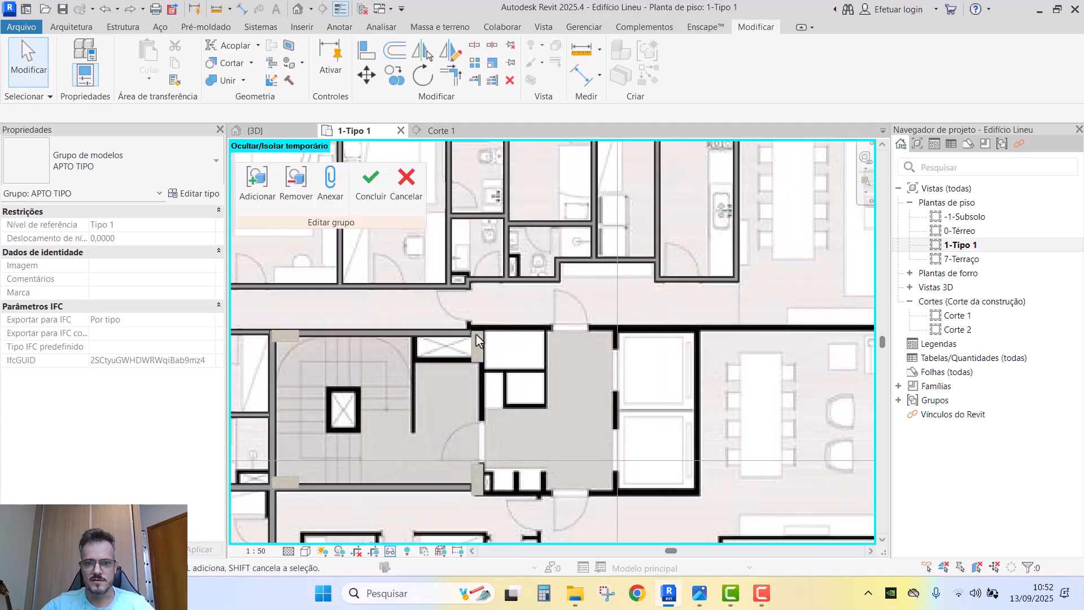
scroll(477, 339, "up", 2)
- Copy the corridor wall 0.20 higher with CO
left_click(448, 332)
key("c")
key("o")
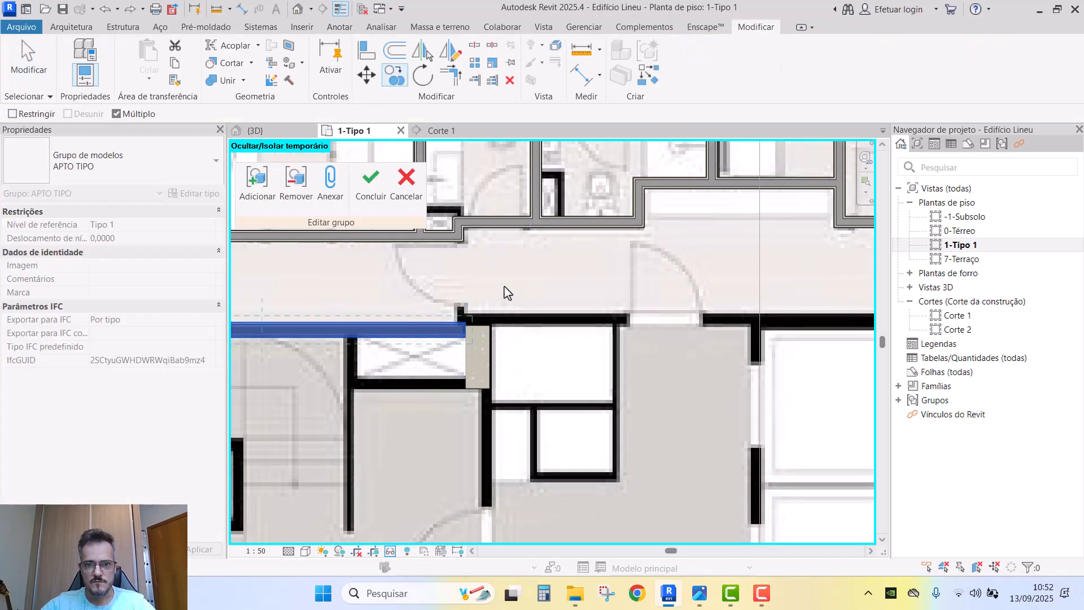
left_click(506, 275)
key("Escape")
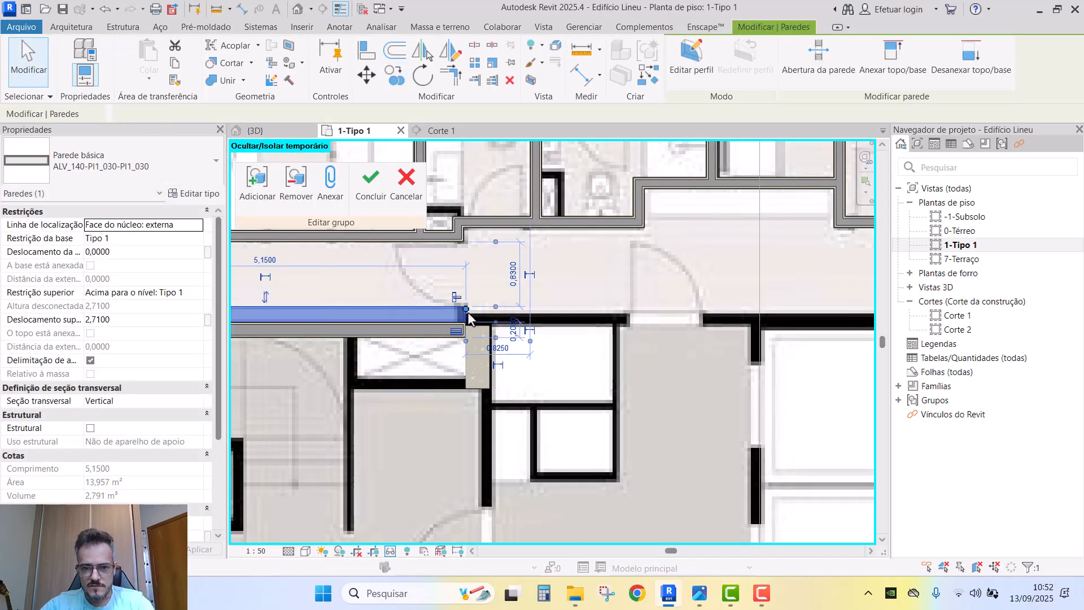
key("Escape")
- Extend a corridor wall to the slanted exterior wall and trim the horizontal walls at the column
scroll(409, 315, "down", 2)
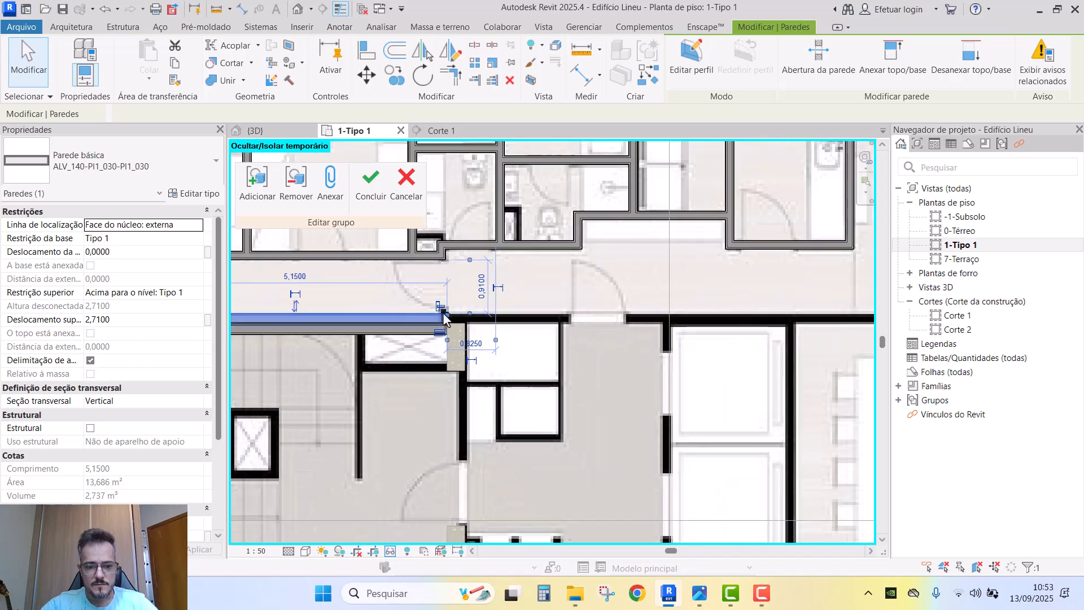
left_click(410, 315)
scroll(410, 315, "down", 2)
middle_click_drag(809, 361, 581, 334)
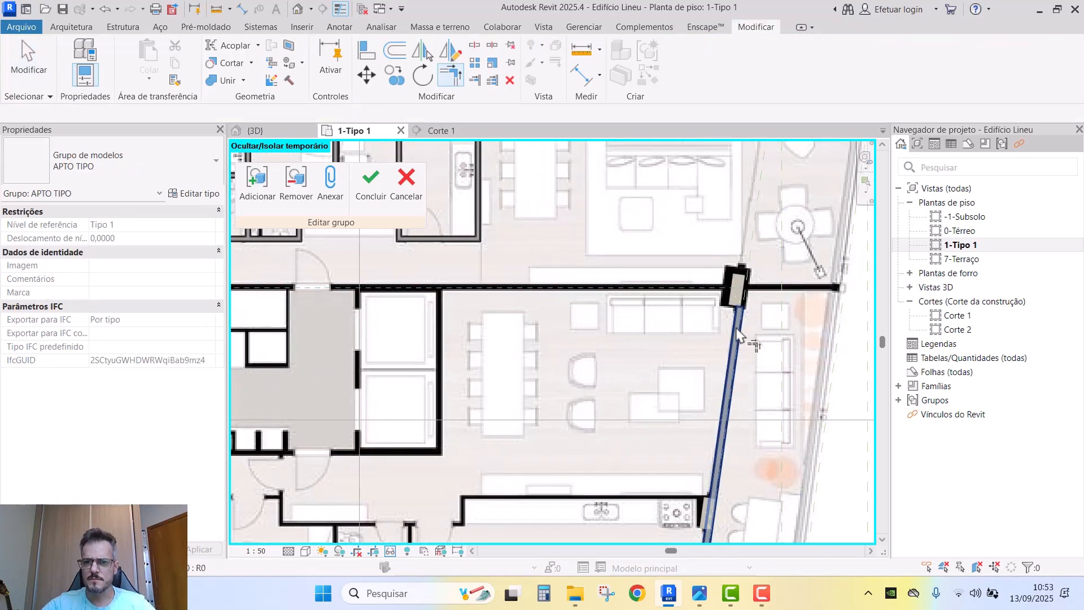
left_click(736, 335)
middle_click_drag(665, 323, 893, 323)
scroll(666, 303, "up", 5)
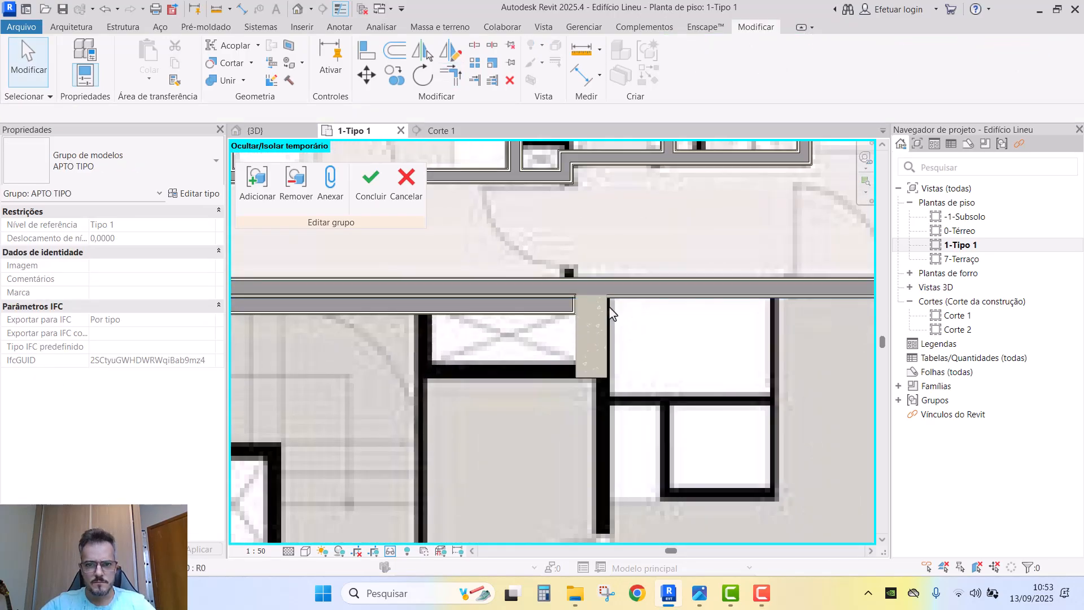
left_click(632, 293)
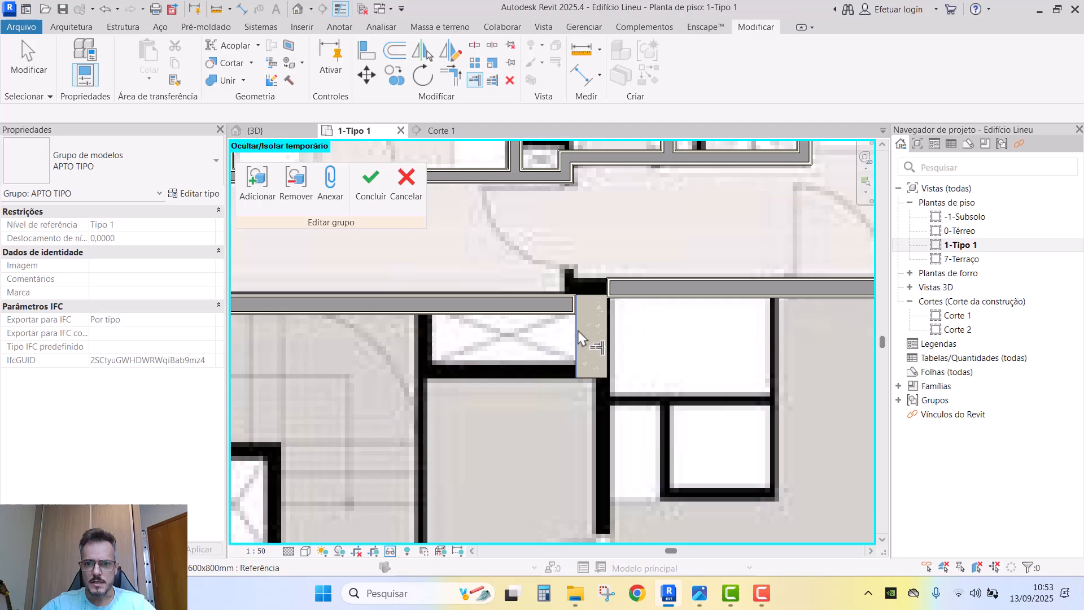
left_click(642, 295)
middle_click_drag(641, 296, 677, 360)
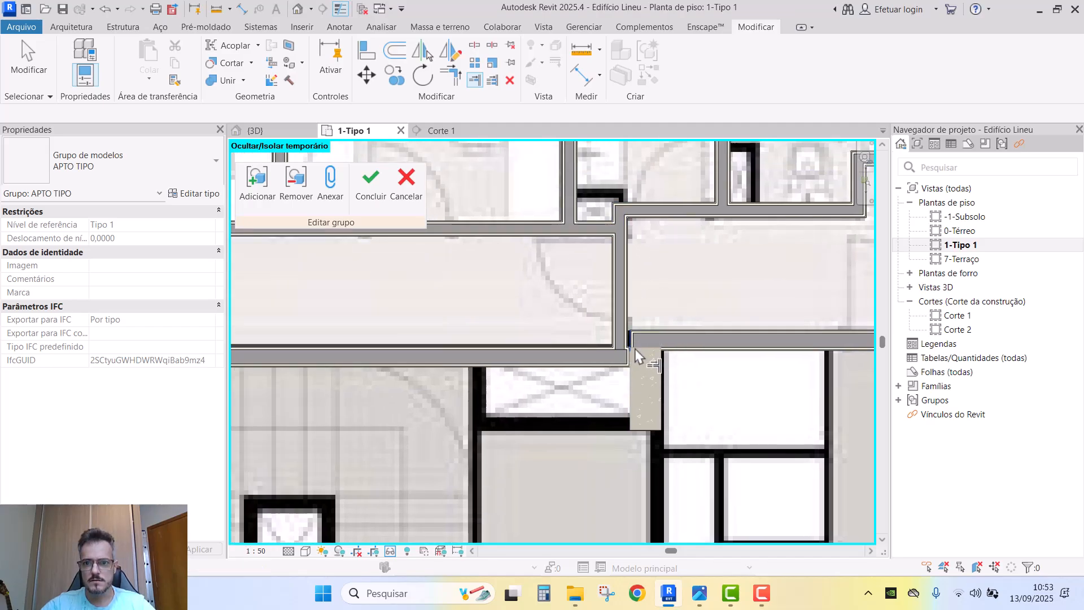
scroll(631, 347, "up", 3)
- Join the horizontal and vertical corridor walls into a corner with TR
key("Escape")
key("t")
key("r")
left_click(638, 329)
left_click(619, 314)
left_click(617, 313)
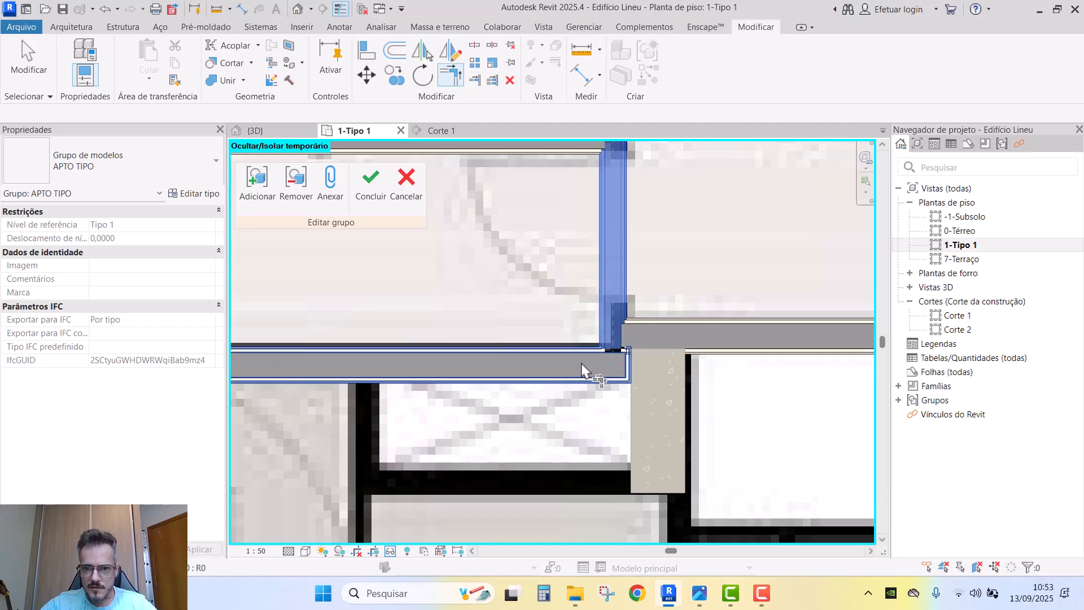
left_click(582, 370)
key("Escape")
- Close the slanted wall and its neighbour into a clean corner
scroll(632, 361, "down", 3)
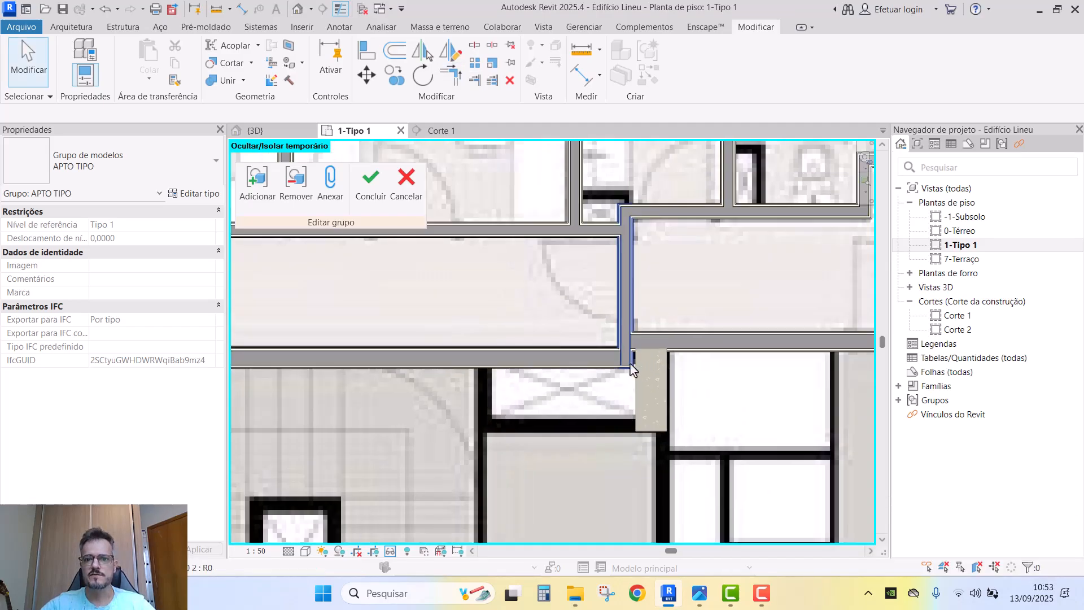
scroll(638, 336, "down", 5)
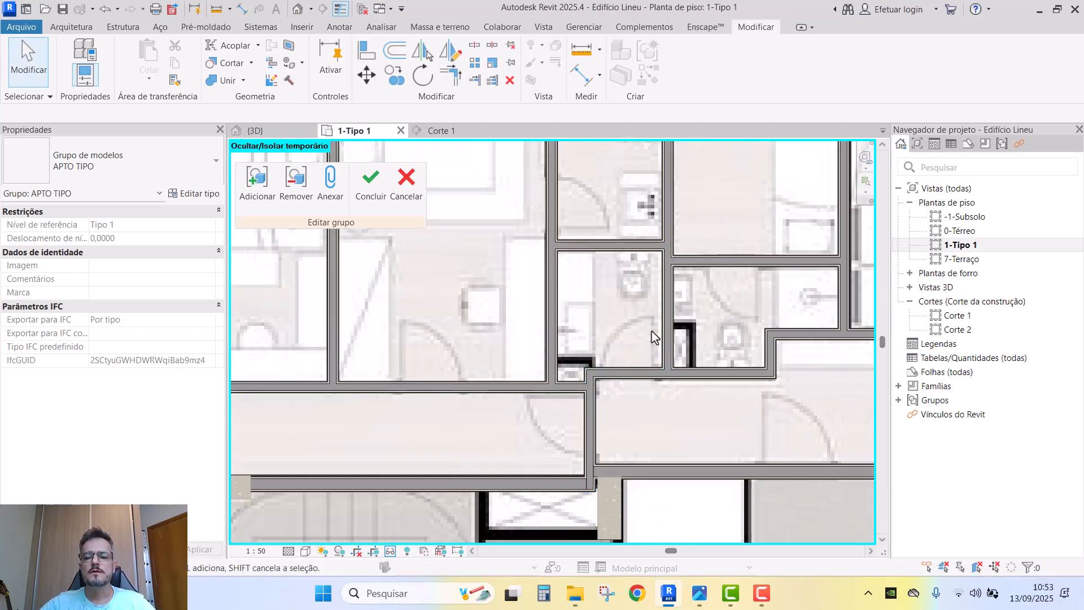
scroll(669, 323, "down", 4)
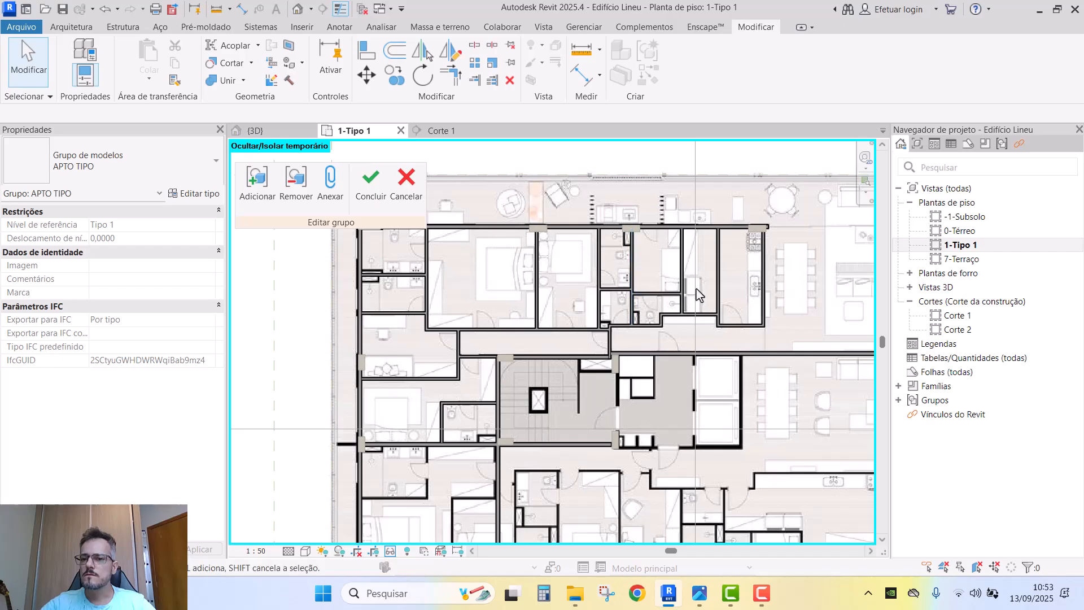
scroll(697, 293, "down", 2)
middle_click_drag(819, 292, 791, 291)
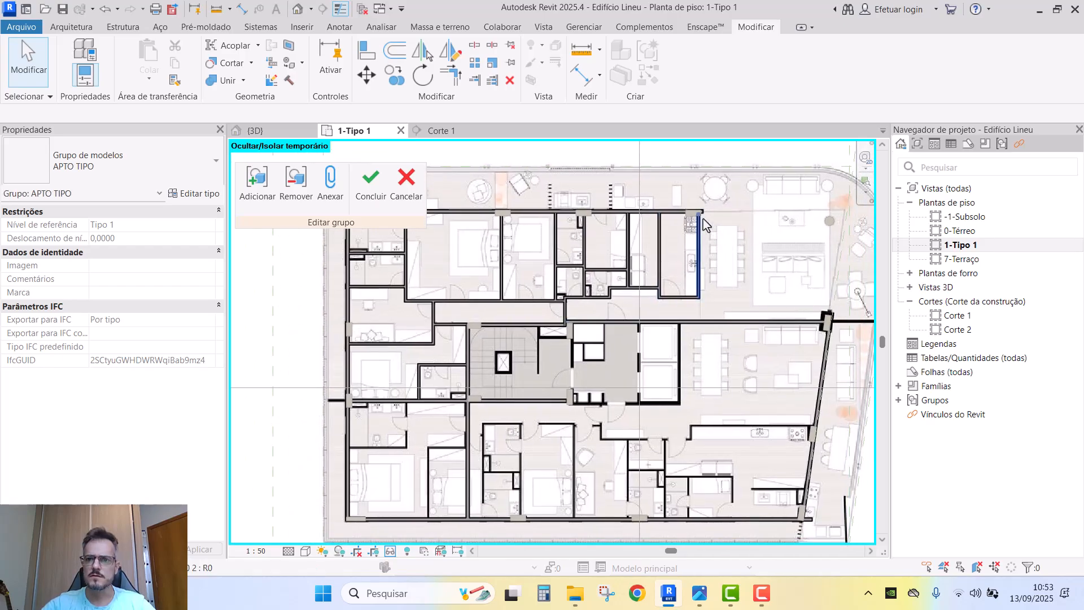
middle_click_drag(720, 232, 677, 257)
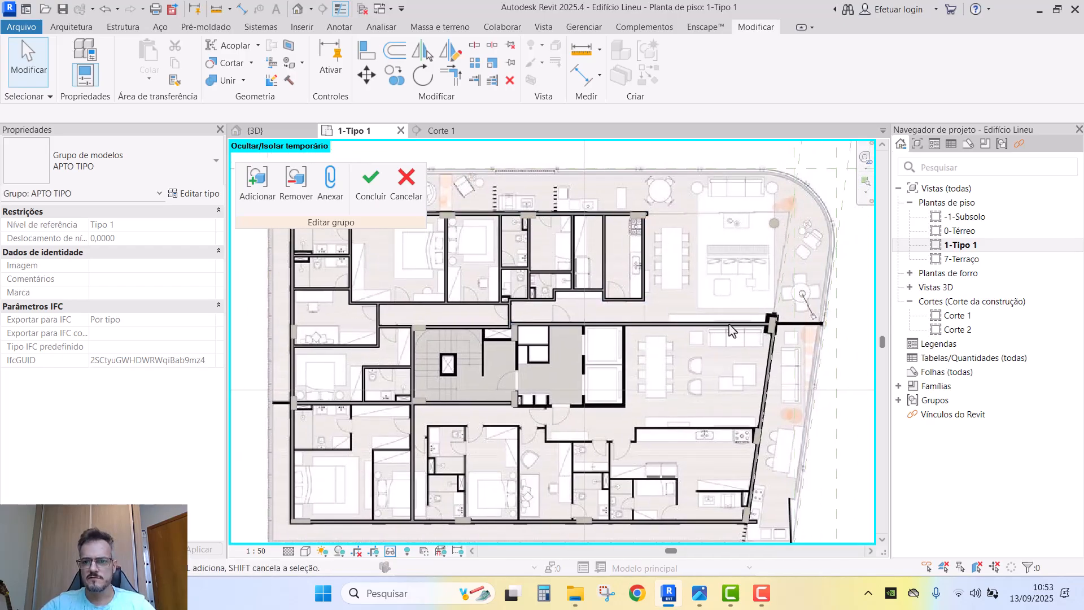
scroll(773, 365, "up", 1)
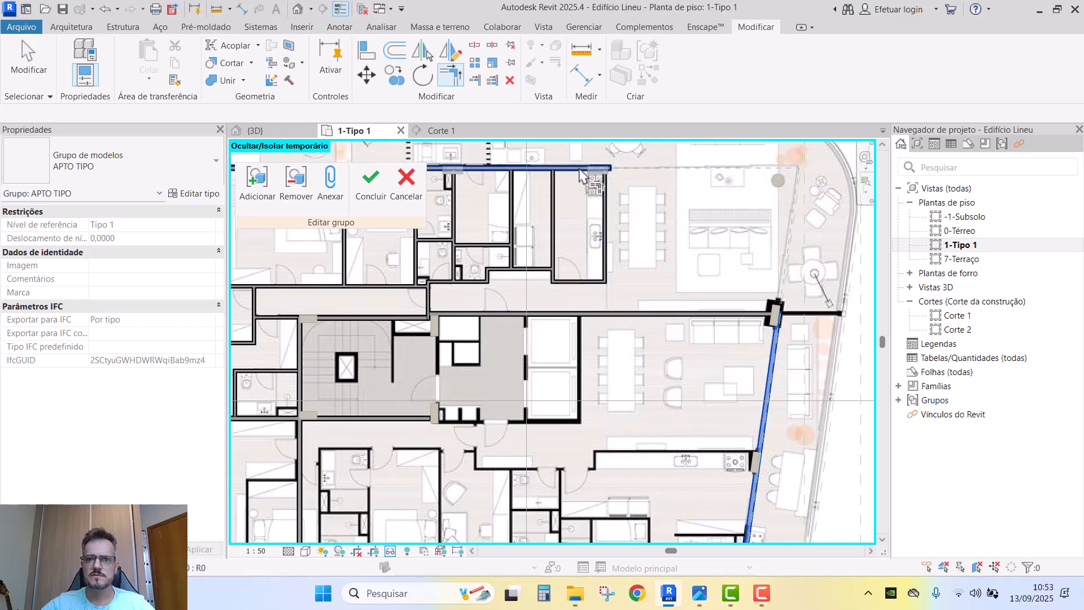
left_click(578, 169)
key("Escape")
scroll(790, 198, "down", 2)
middle_click_drag(780, 217, 811, 269)
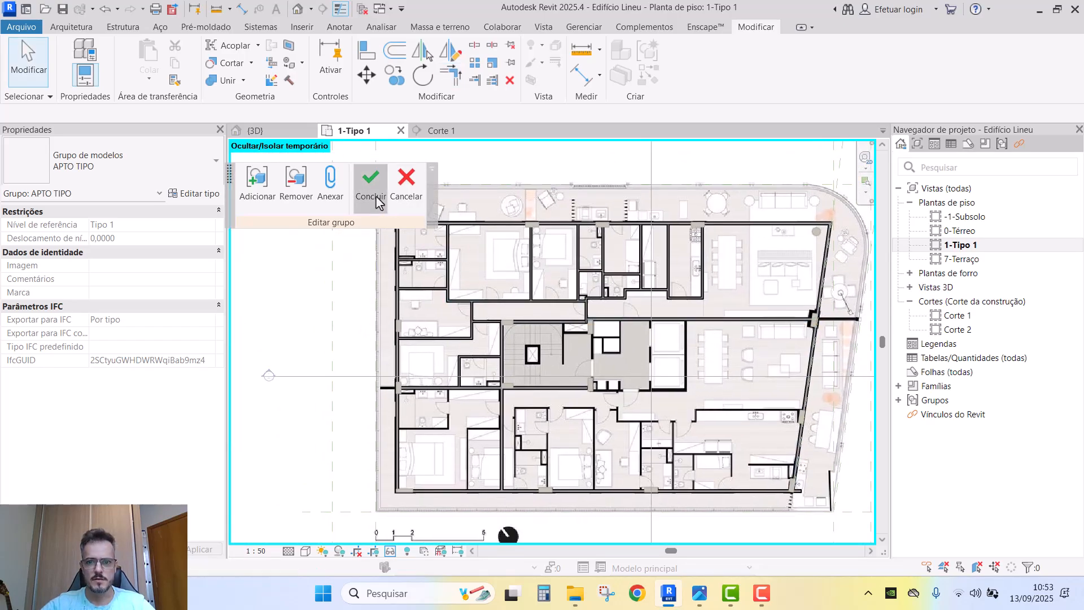
- Finish the APTO TIPO group edit and briefly isolate the group in 3D
left_click(284, 133)
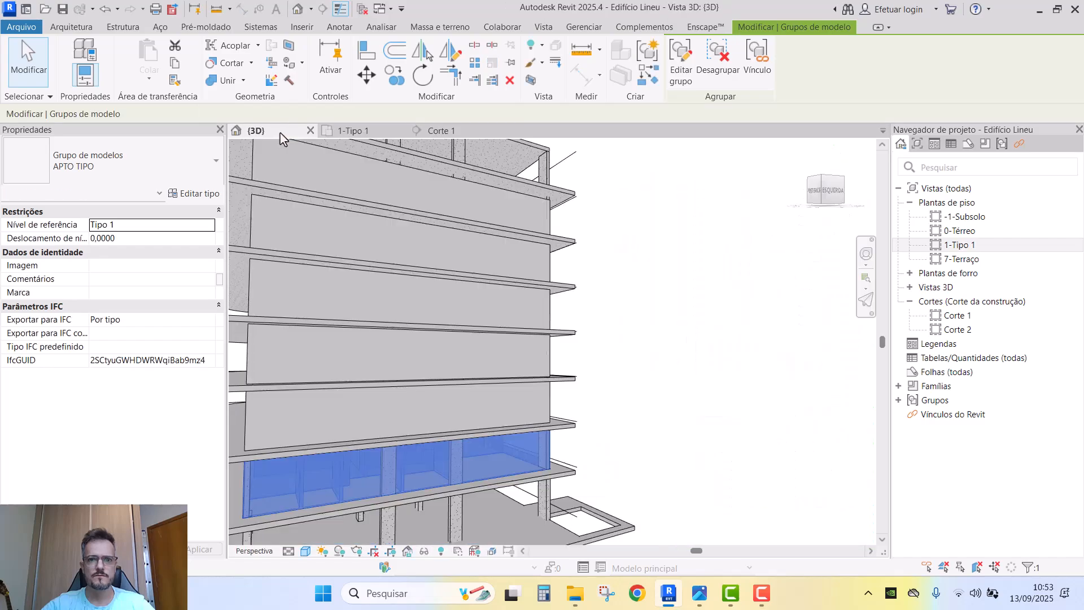
scroll(644, 375, "down", 4)
mouse_move(632, 388)
middle_mouse_down("shift")
mouse_move(601, 389)
mouse_move(559, 418)
mouse_move(582, 444)
mouse_move(418, 452)
mouse_move(547, 411)
mouse_move(740, 431)
mouse_move(565, 436)
mouse_move(648, 431)
mouse_move(575, 373)
mouse_move(617, 508)
mouse_move(645, 380)
middle_mouse_up("shift")
key("h")
key("i")
key("h")
key("r")
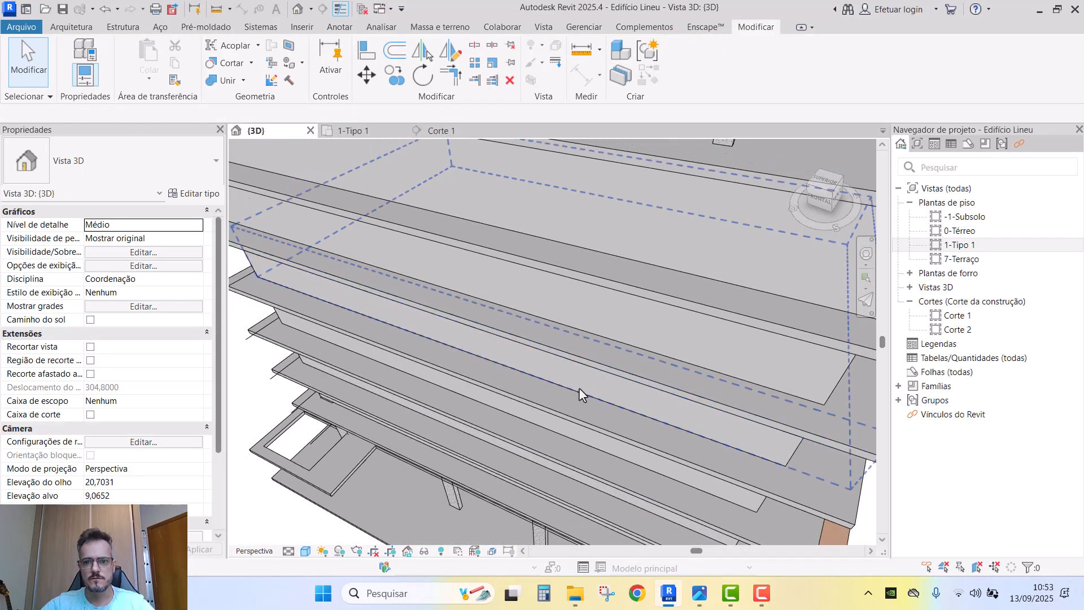
scroll(575, 377, "down", 1)
middle_click_drag(575, 377, 711, 379, "shift")
- Crop the 3D view to the APTO TIPO floor with a BX section box, widening its right side
left_click(750, 377)
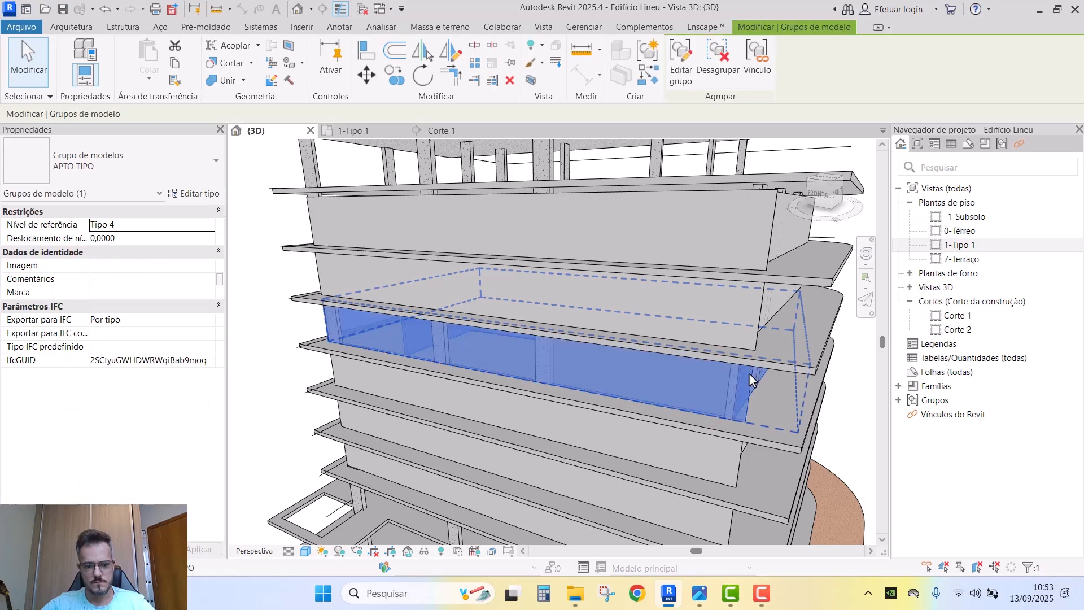
key("b")
key("x")
left_click(594, 304)
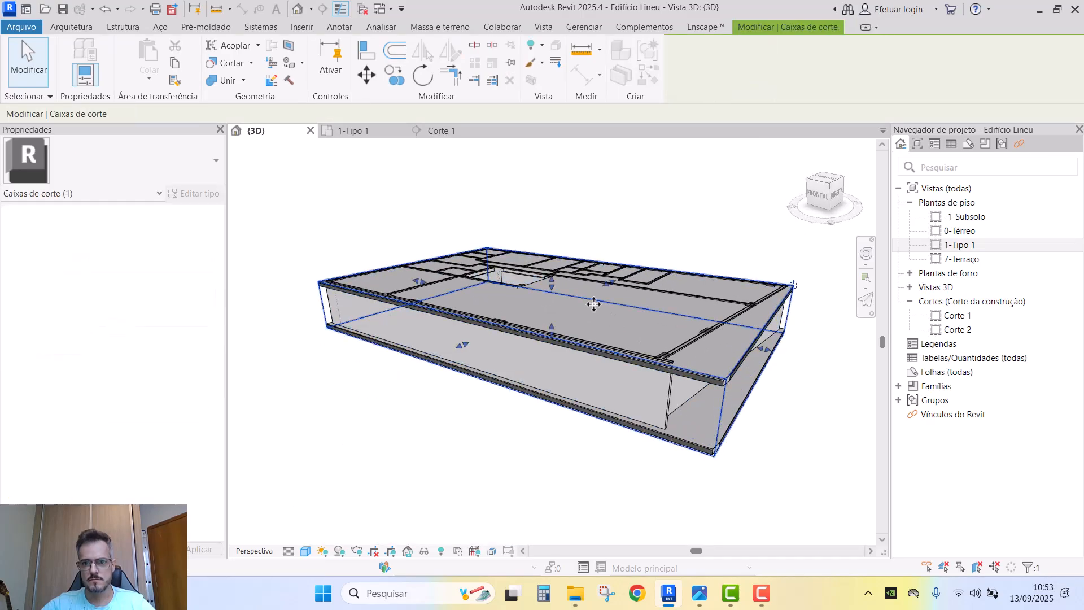
middle_click_drag(552, 290, 399, 416, "shift")
scroll(649, 294, "up", 3)
middle_click_drag(661, 294, 652, 342, "shift")
left_click_drag(670, 315, 739, 305)
middle_click_drag(627, 356, 469, 353, "shift")
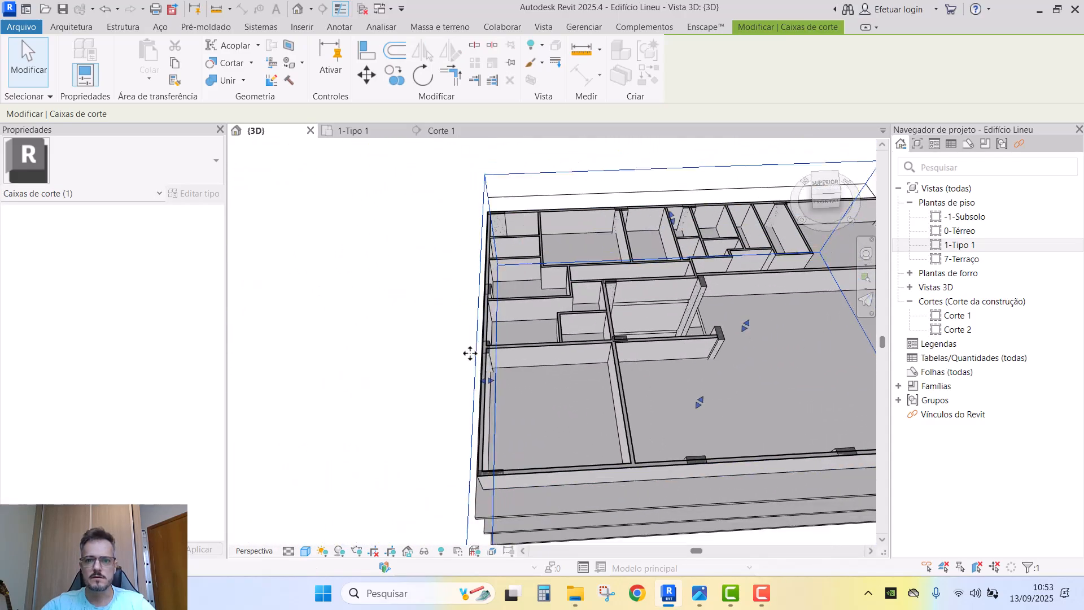
middle_click_drag(427, 386, 554, 385, "shift")
scroll(530, 351, "up", 7)
scroll(596, 385, "up", 3)
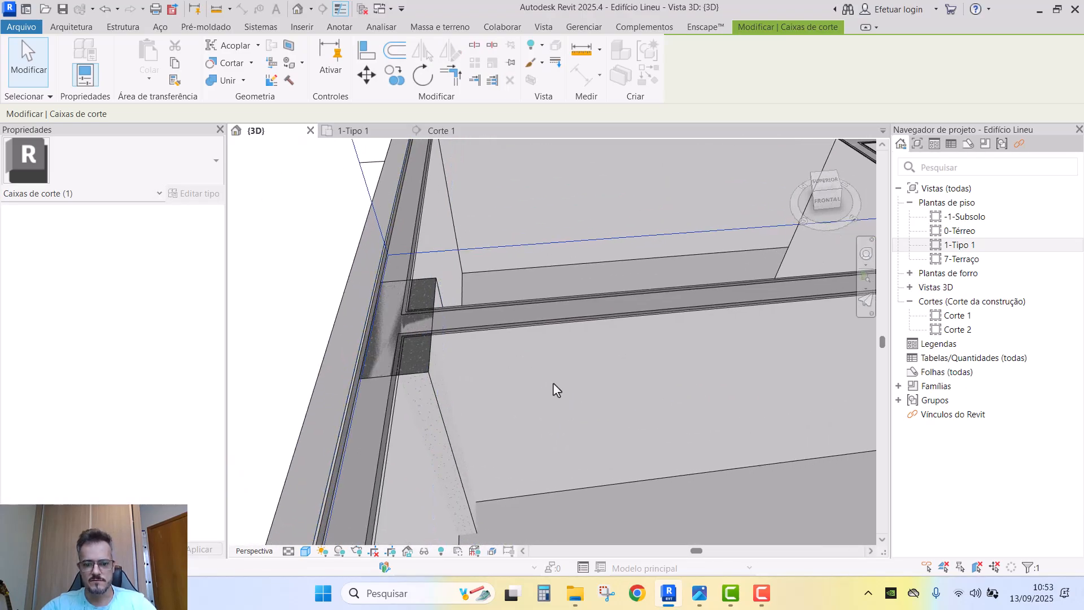
- Join the pillar's geometry with the wall it meets
left_click(430, 349)
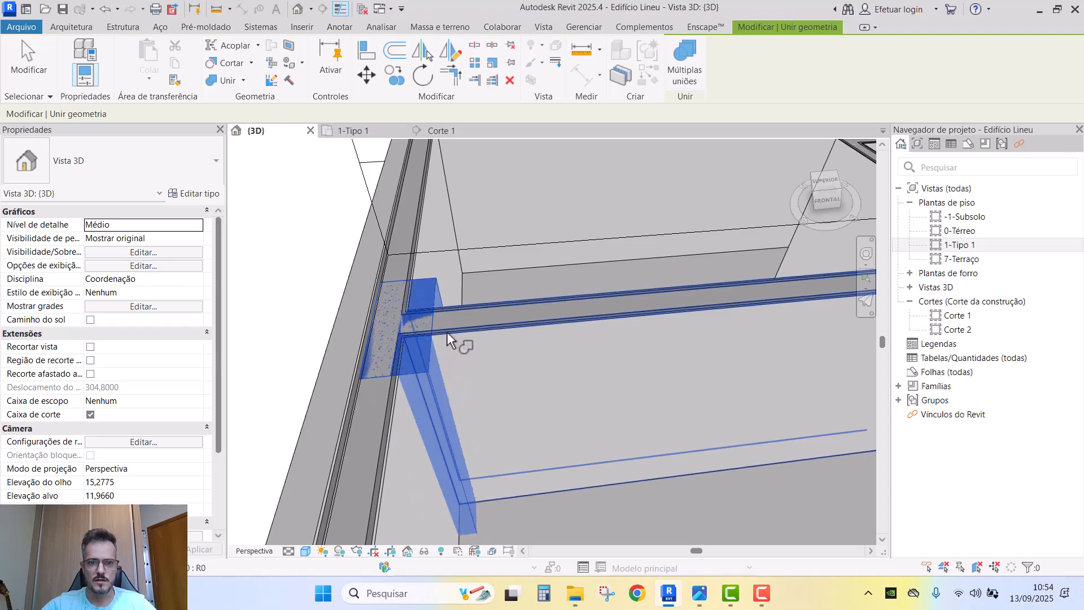
left_click(395, 391)
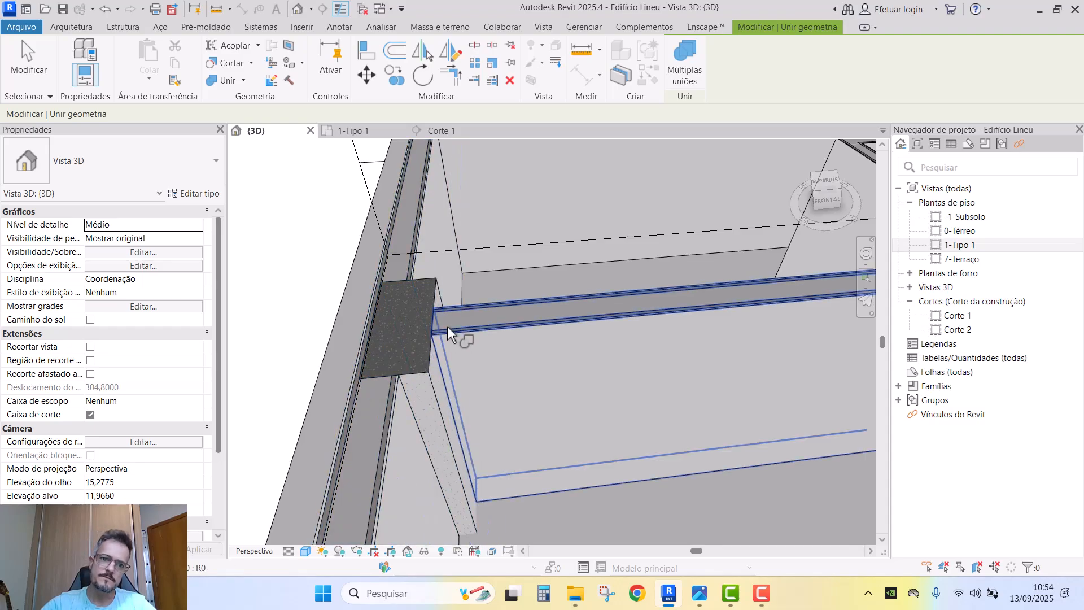
scroll(447, 327, "down", 3)
key("Escape")
scroll(526, 340, "down", 2)
middle_click_drag(690, 354, 510, 341)
middle_click_drag(610, 351, 545, 349, "shift")
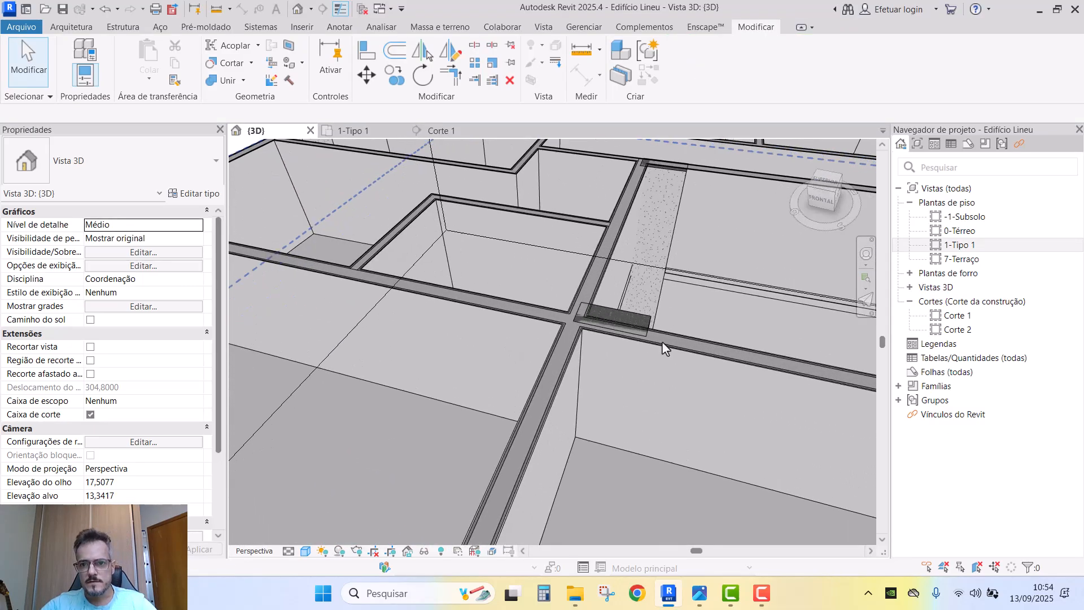
scroll(646, 327, "up", 2)
- On the Tipo 1 plan, align the pillar's bottom edge flush with the wall using AL
left_click(361, 131)
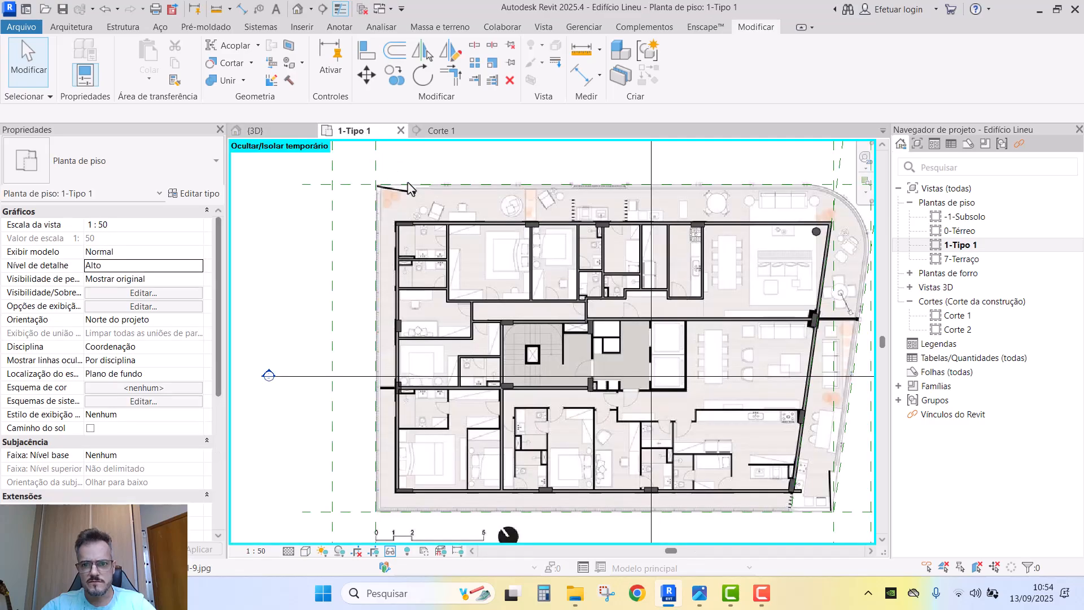
scroll(514, 390, "up", 8)
scroll(528, 385, "up", 3)
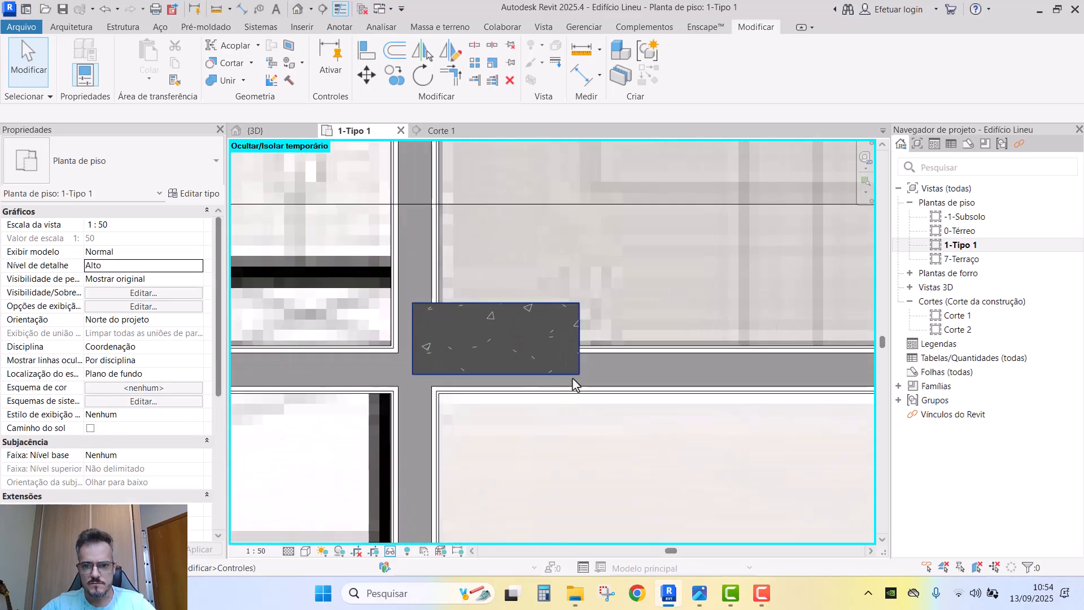
key("a")
key("l")
left_click(550, 374)
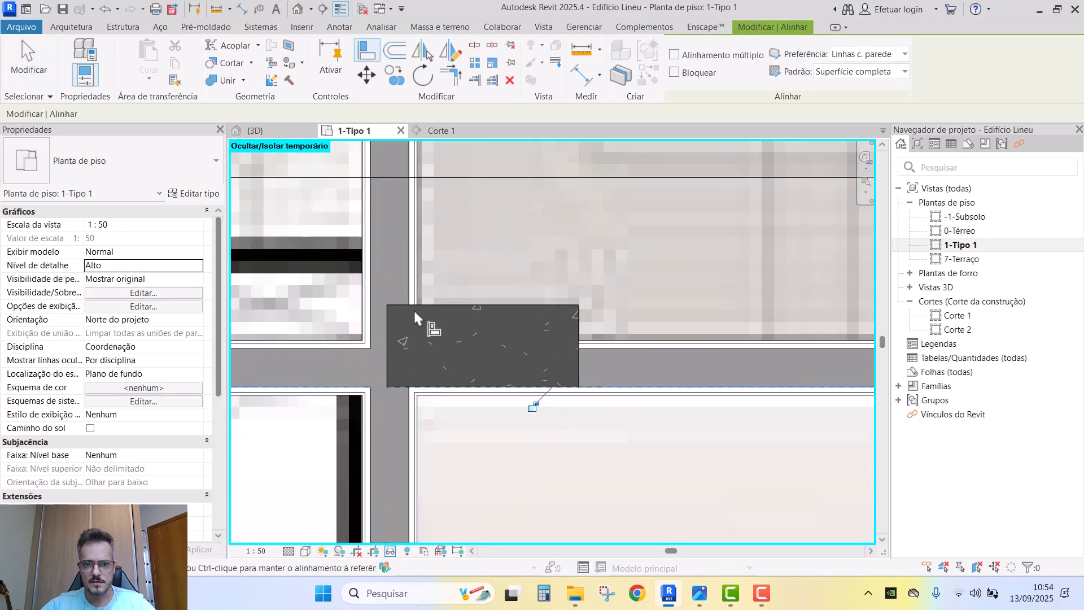
left_click(374, 264)
scroll(487, 249, "down", 5)
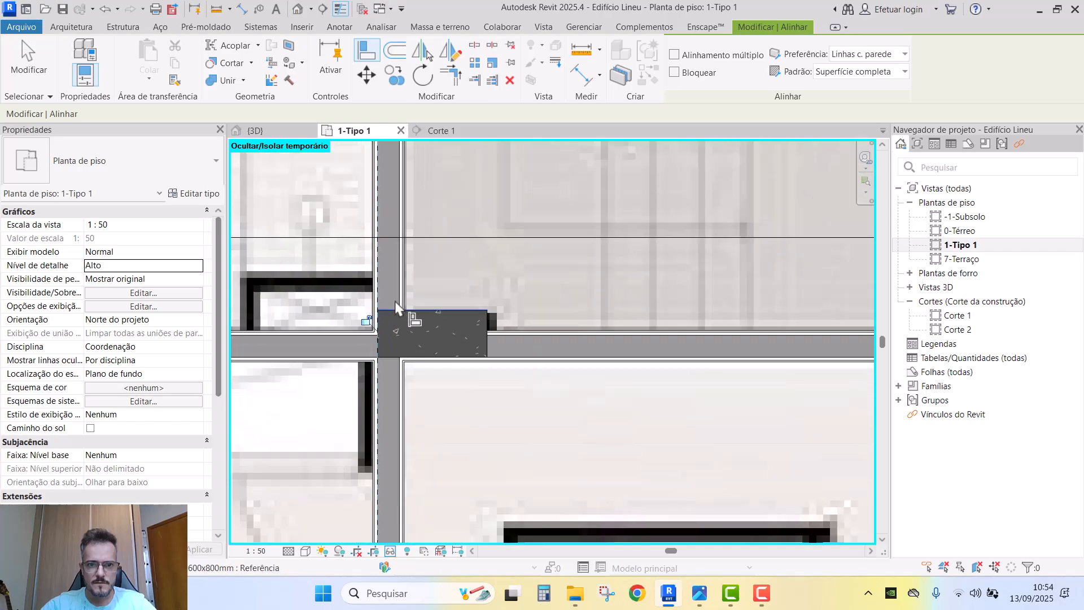
scroll(477, 339, "up", 5)
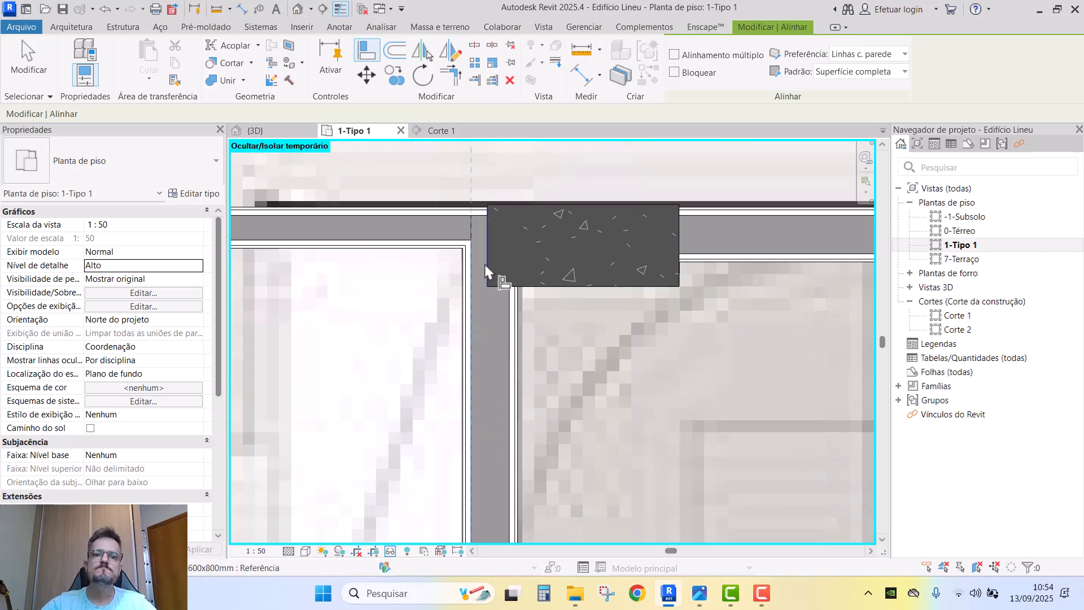
- Align the pillar's left and top edges to the adjacent wall lines
left_click(485, 266)
scroll(486, 262, "down", 5)
scroll(616, 242, "up", 6)
left_click(579, 229)
left_click(487, 221)
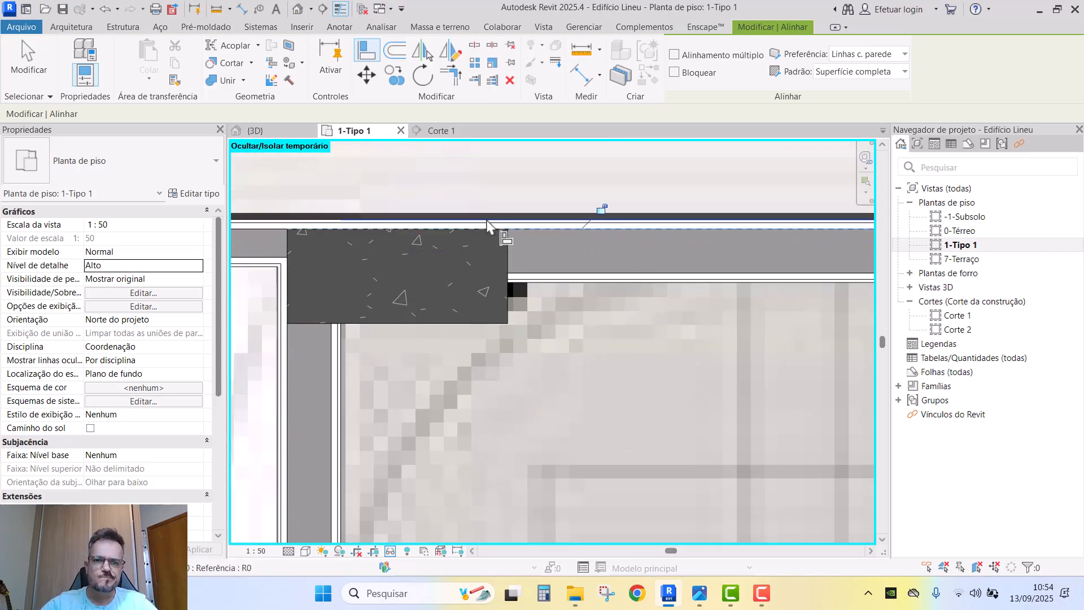
scroll(486, 225, "down", 5)
key("Escape")
key("Escape")
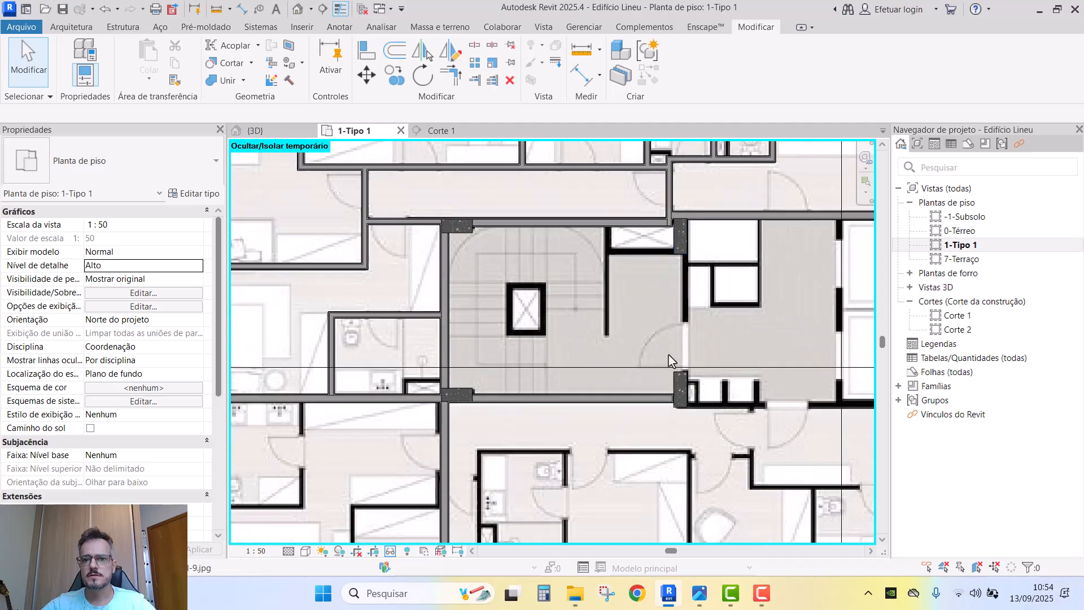
- Check the building's right corner in 3D, then return to the Tipo 1 plan
scroll(672, 361, "down", 4)
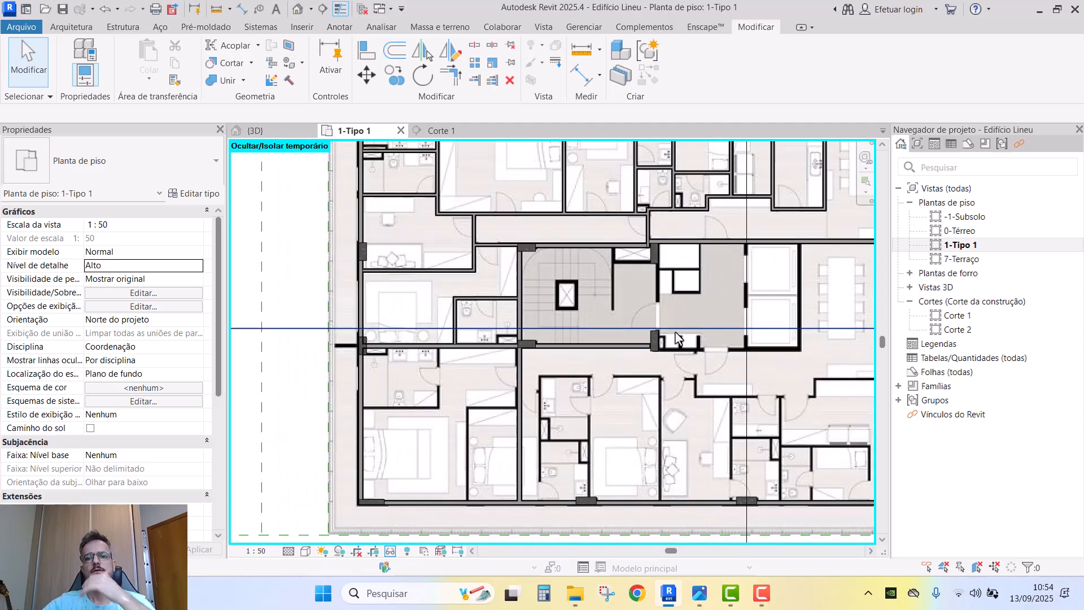
scroll(677, 338, "down", 5)
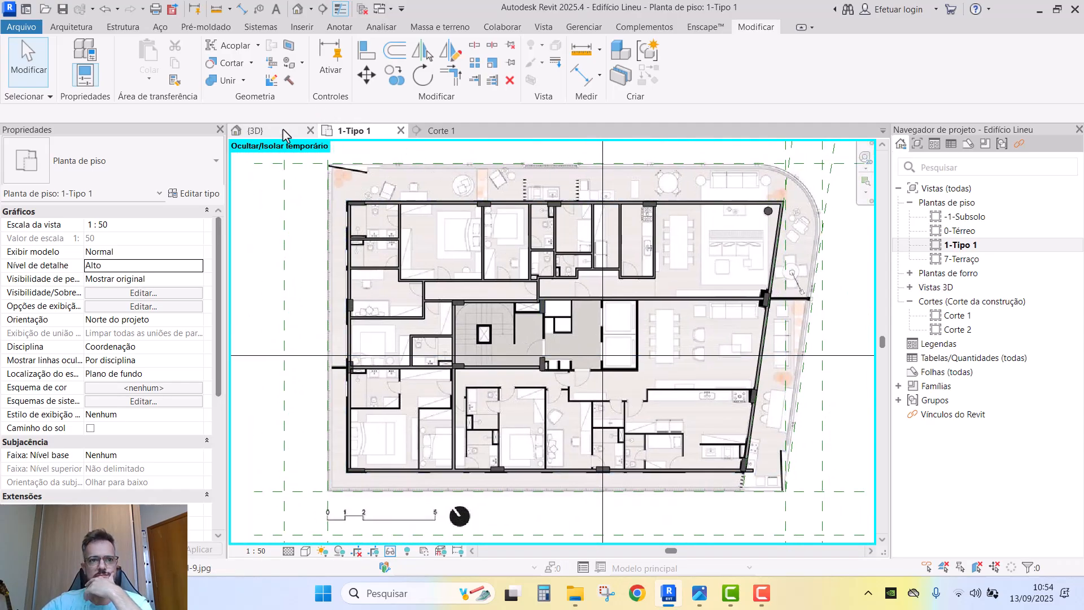
left_click(286, 136)
scroll(574, 343, "down", 6)
middle_click_drag(626, 370, 571, 320)
left_click(351, 131)
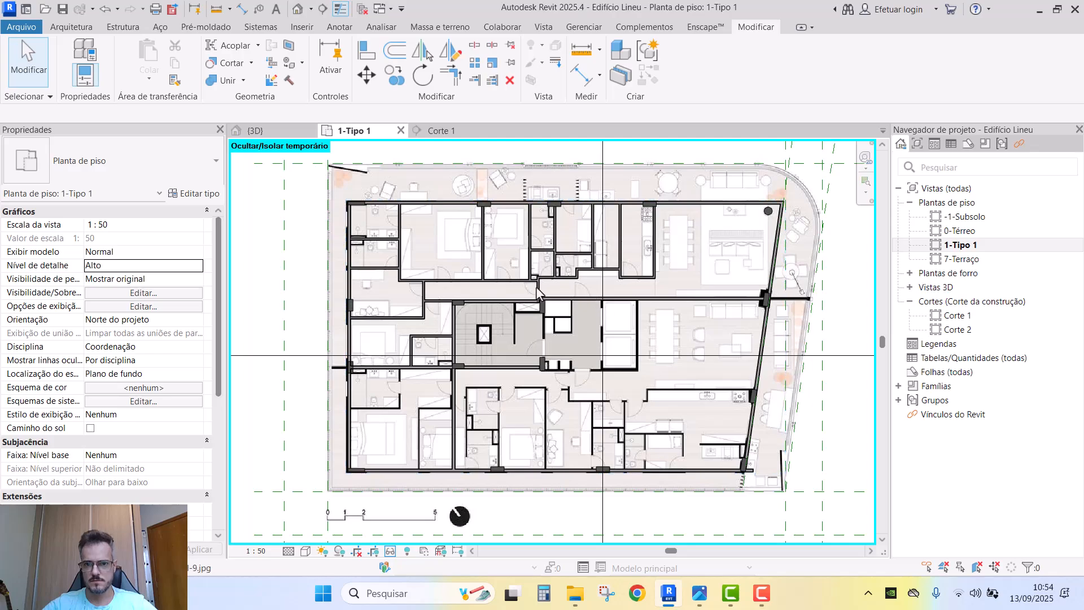
- Turn off Caixa de corte in the 3D view to show the whole building
scroll(575, 355, "up", 2)
left_click(282, 132)
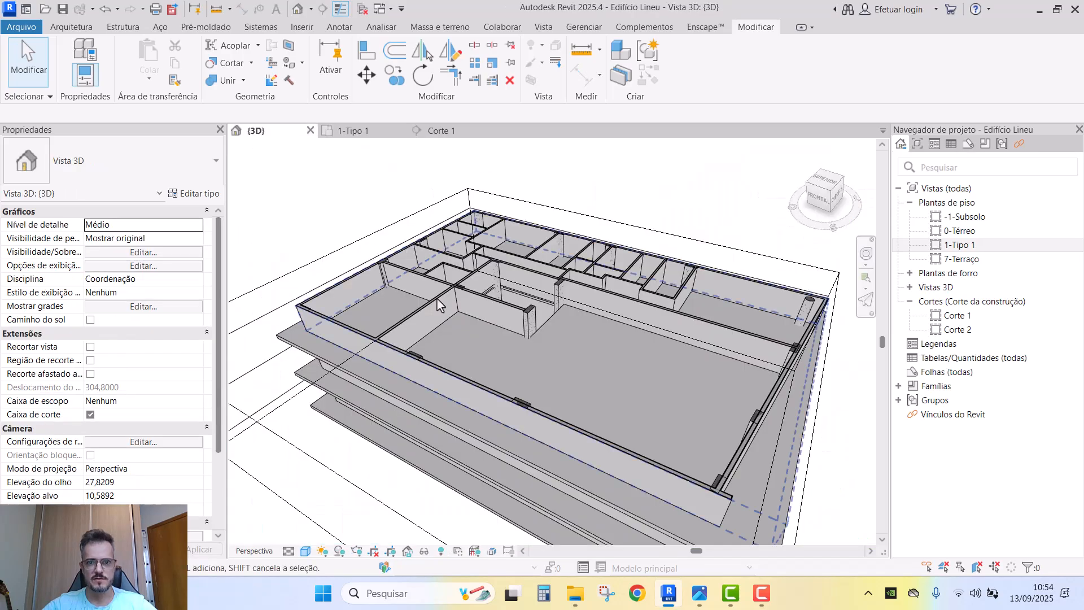
middle_click_drag(440, 306, 768, 404, "shift")
left_click(92, 414)
- Inspect the terrace group and Tipo 5 level, then orbit to a level view of the roof columns
left_click(513, 235)
left_click(729, 337)
key("Escape")
middle_click_drag(694, 402, 740, 356, "shift")
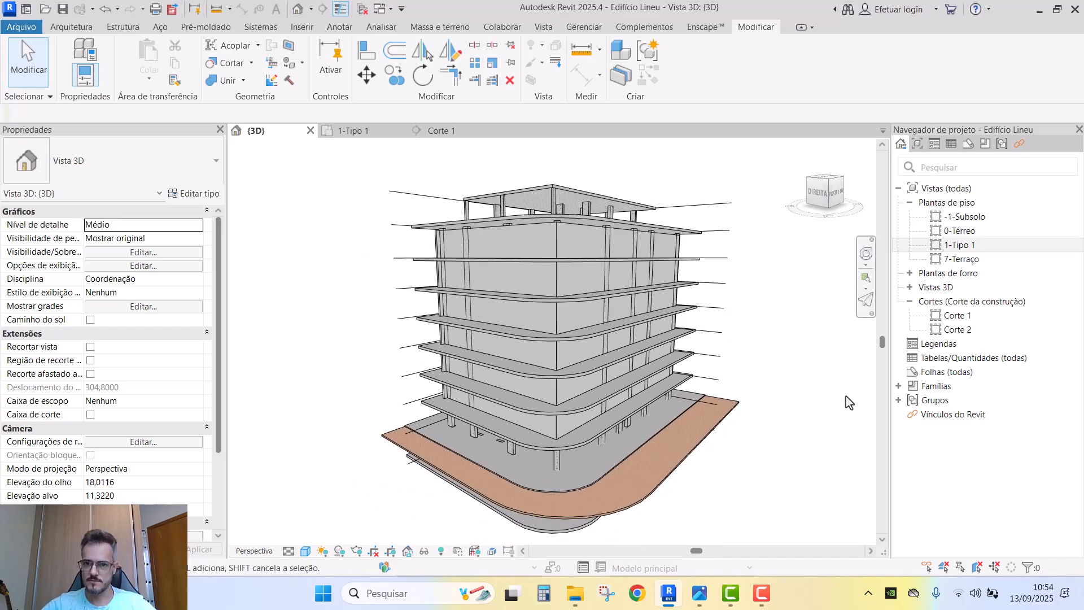
middle_click_drag(845, 395, 806, 383, "shift")
mouse_move(789, 443)
middle_mouse_down("shift")
mouse_move(771, 415)
mouse_move(751, 418)
mouse_move(771, 440)
middle_mouse_up("shift")
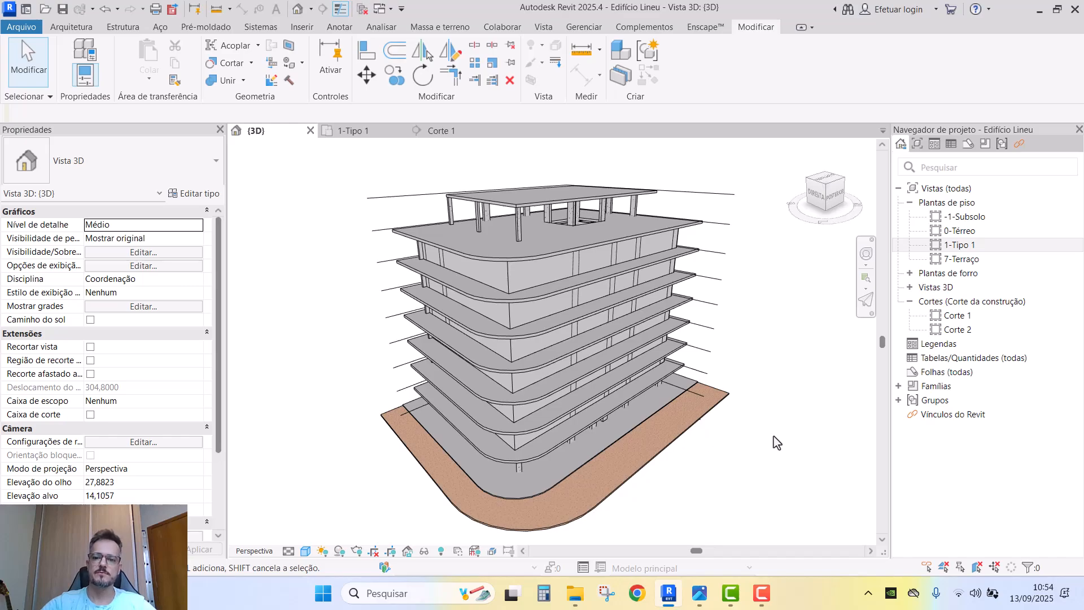